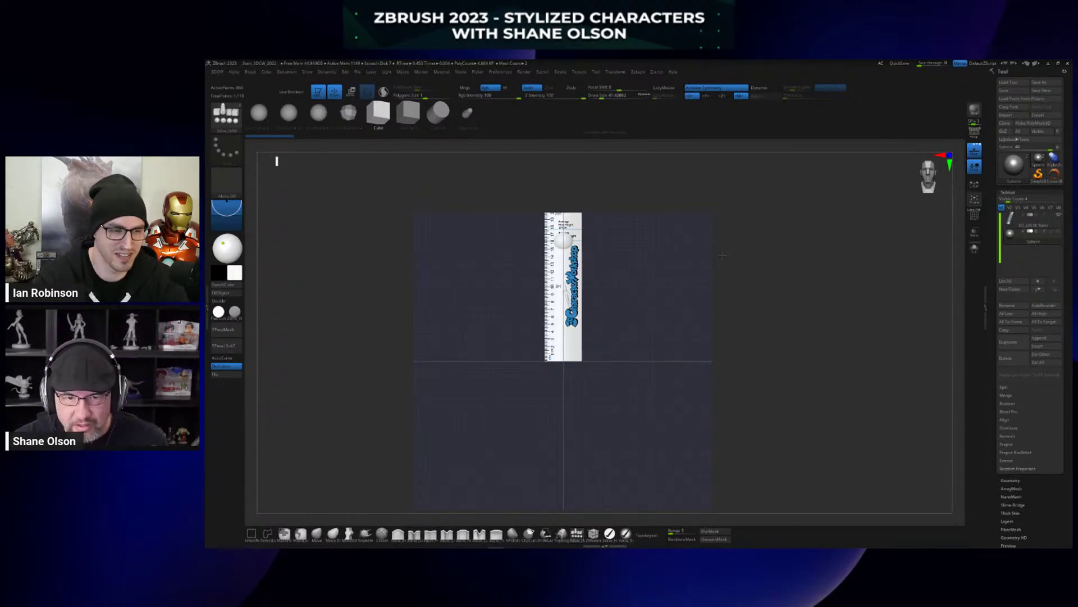
# Hide the height ruler subtool and keep only the sphere visible.
pyautogui.keyDown('ctrl'); pyautogui.moveTo(722, 253); pyautogui.dragTo(733, 271, button='right'); pyautogui.keyUp('ctrl')
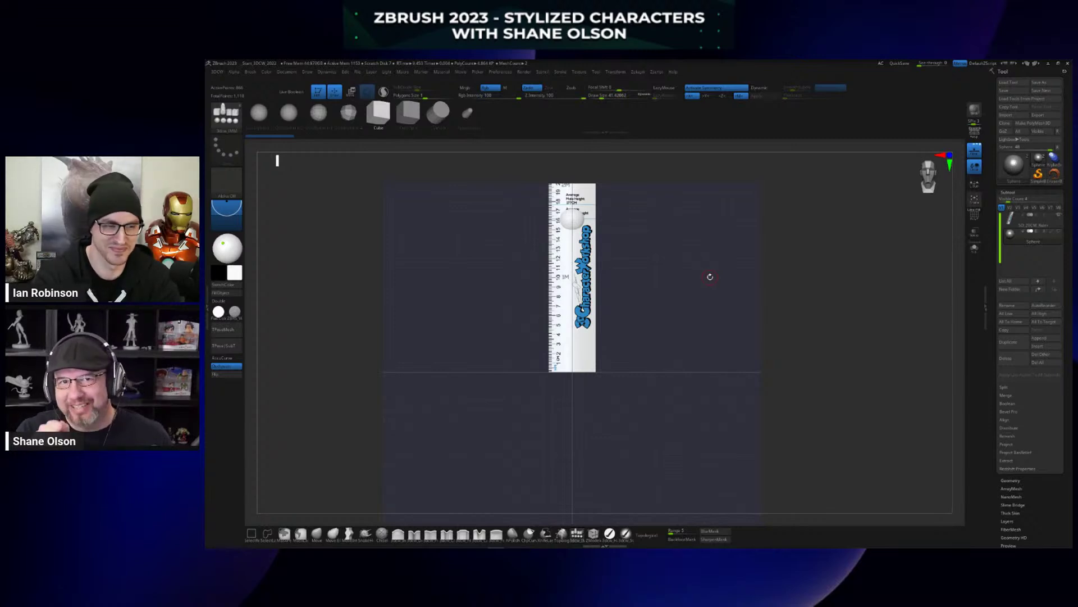
pyautogui.scroll(2, 679, 287)
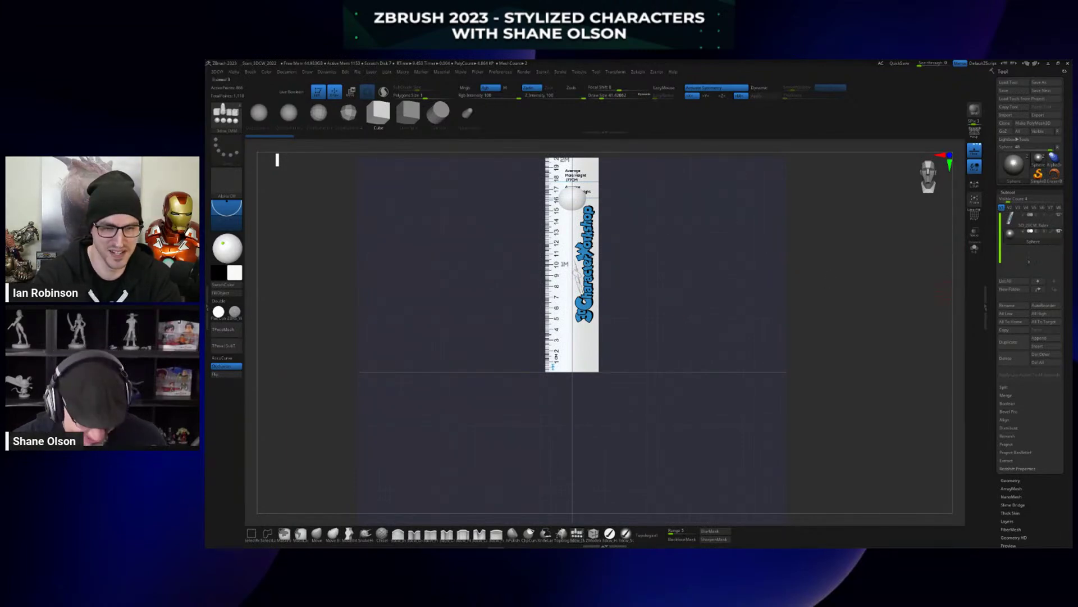
pyautogui.click(1060, 216)
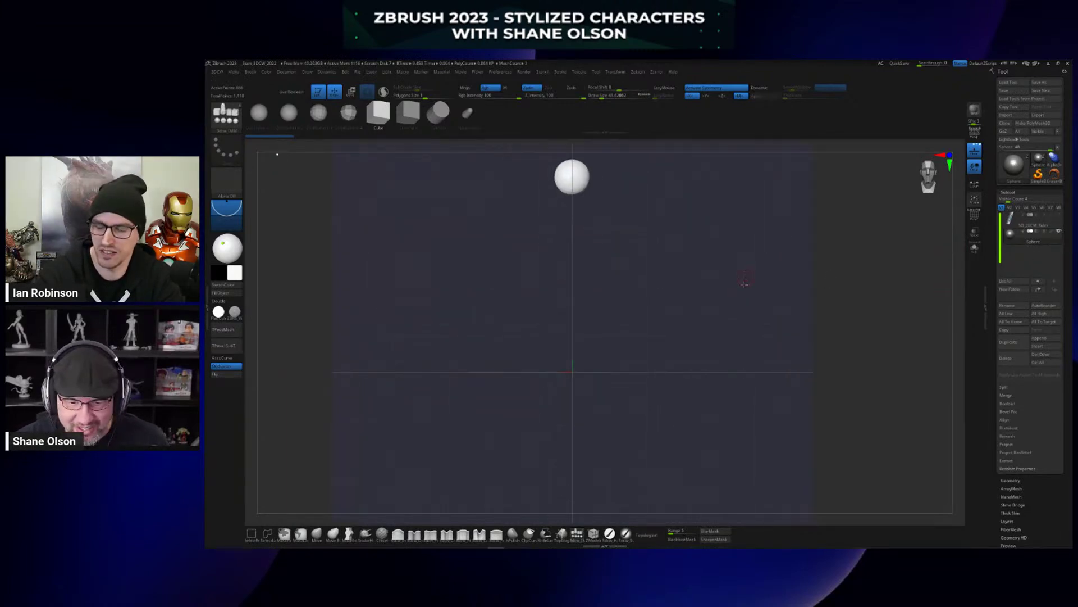
# Move the sphere straight down along the vertical axis, closer to the ground plane.
pyautogui.moveTo(739, 276); pyautogui.dragTo(705, 315)
pyautogui.press('w')
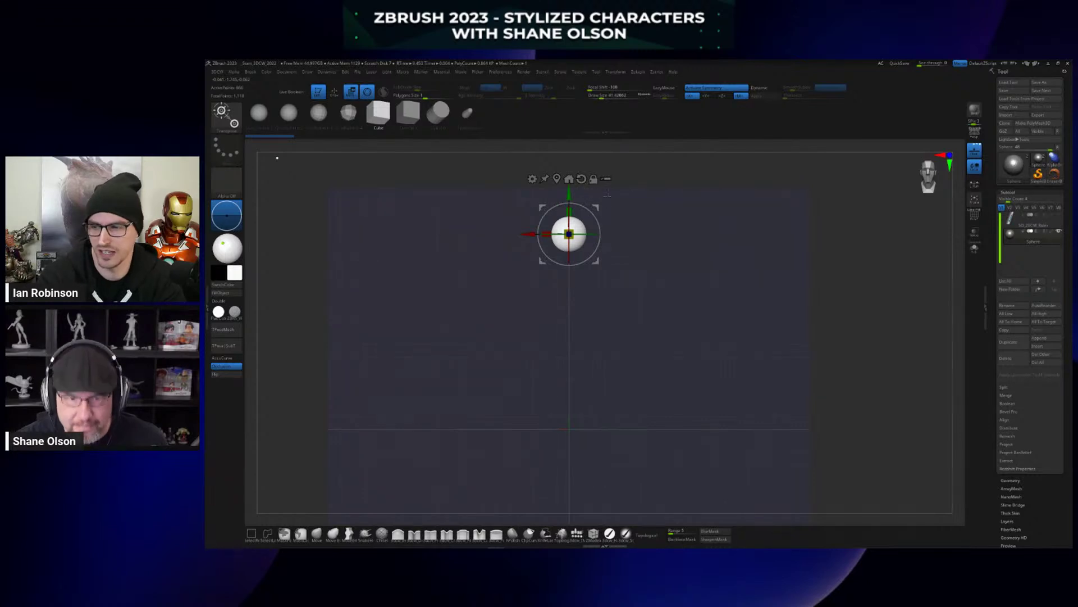
pyautogui.moveTo(569, 194); pyautogui.dragTo(569, 311)
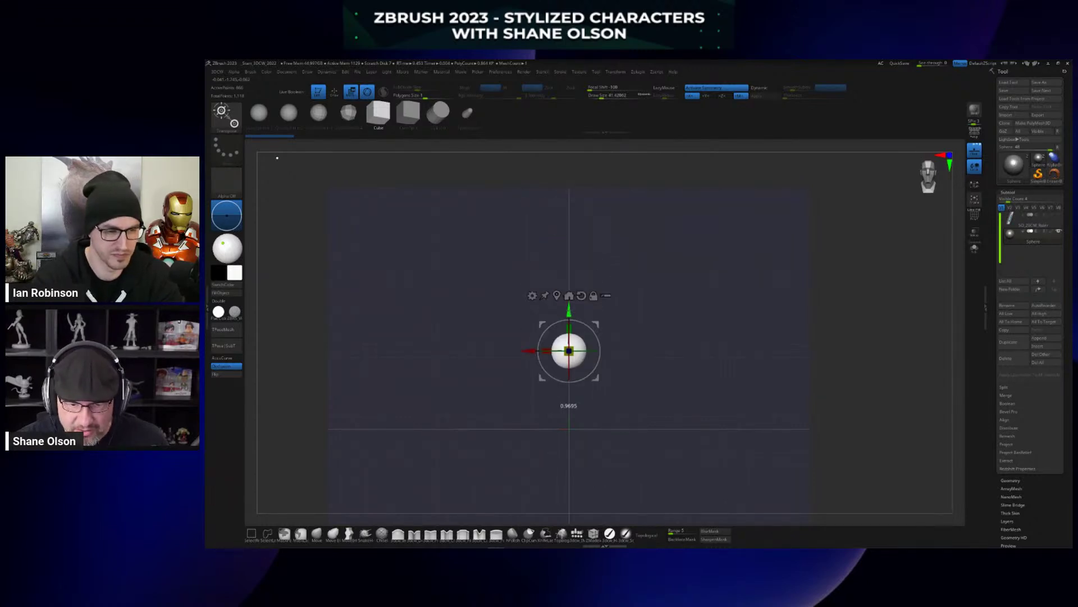
pyautogui.moveTo(770, 342)
pyautogui.keyDown('alt'); pyautogui.mouseDown()
pyautogui.moveTo(770, 387)
pyautogui.moveTo(774, 355)
pyautogui.mouseUp(); pyautogui.keyUp('alt')
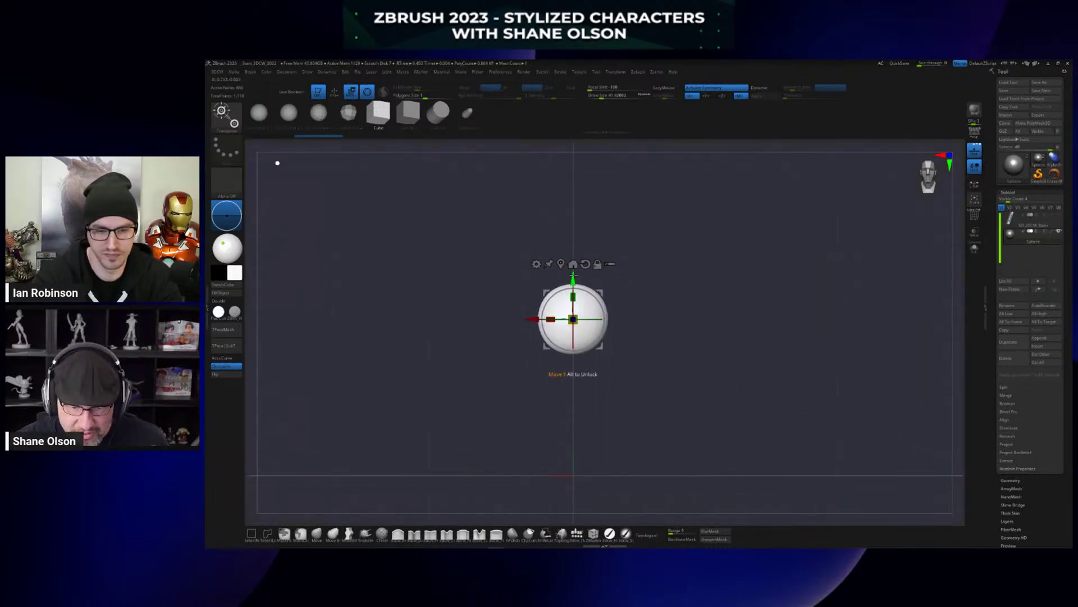
pyautogui.moveTo(573, 279); pyautogui.dragTo(573, 314)
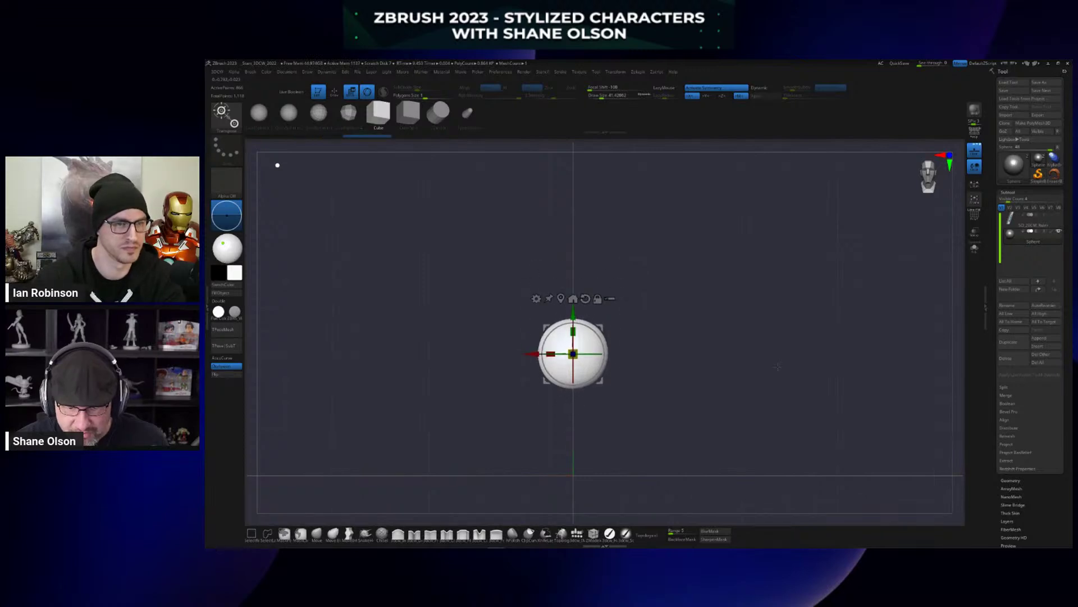
# Display the sphere's polygon wireframe and return to draw mode.
pyautogui.hotkey('shift', 'f')
pyautogui.moveTo(776, 366)
pyautogui.keyDown('alt'); pyautogui.mouseDown()
pyautogui.moveTo(776, 406)
pyautogui.moveTo(780, 371)
pyautogui.mouseUp(); pyautogui.keyUp('alt')
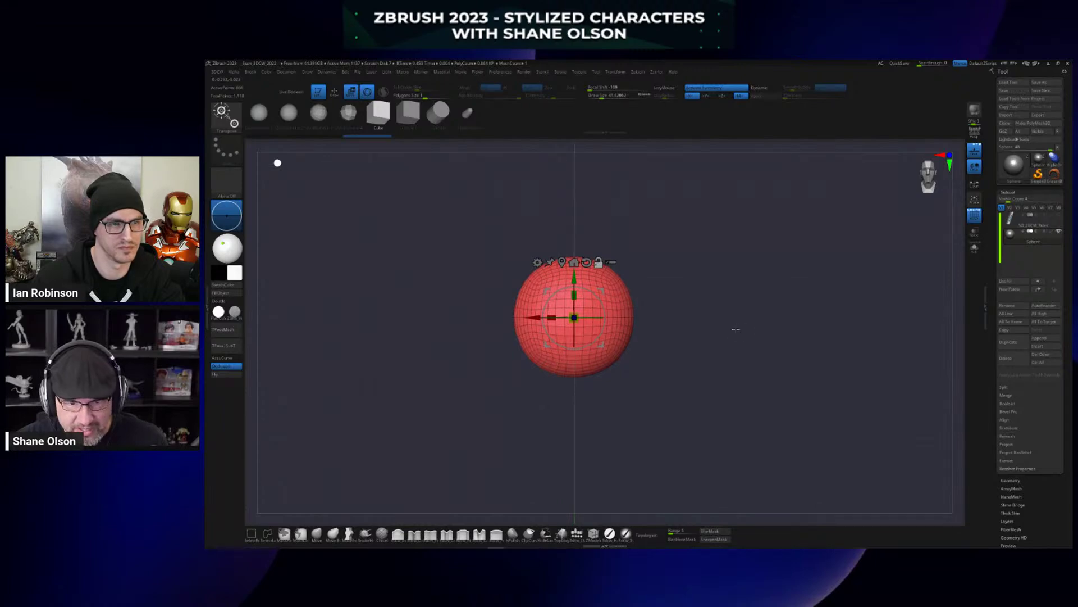
pyautogui.press('q')
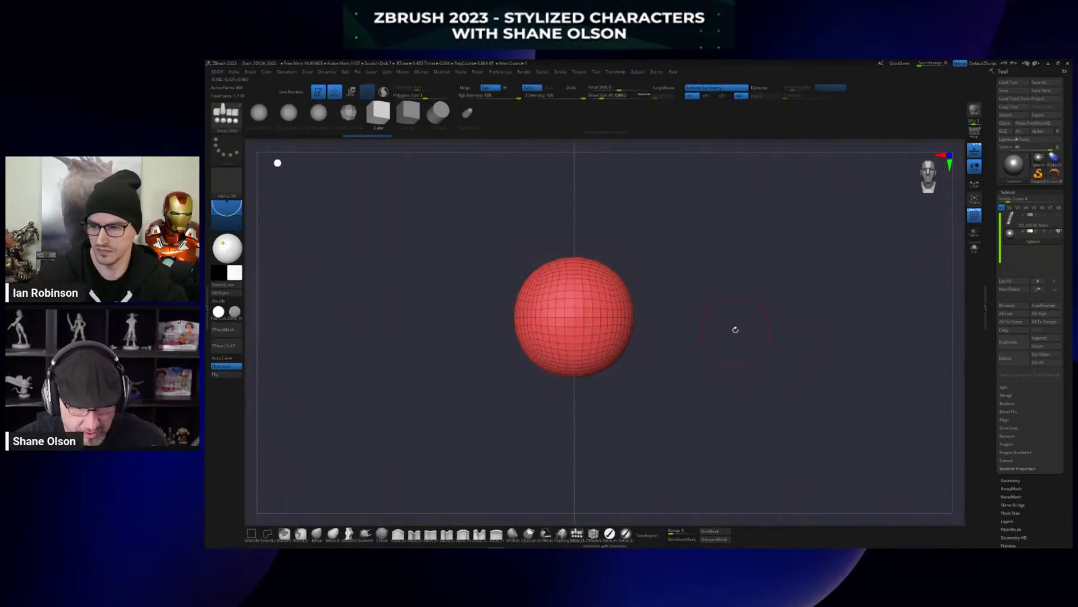
# Choose the SnakeHook brush, enlarge it to about 62 and activate Sculptris Pro mode.
pyautogui.click(317, 533)
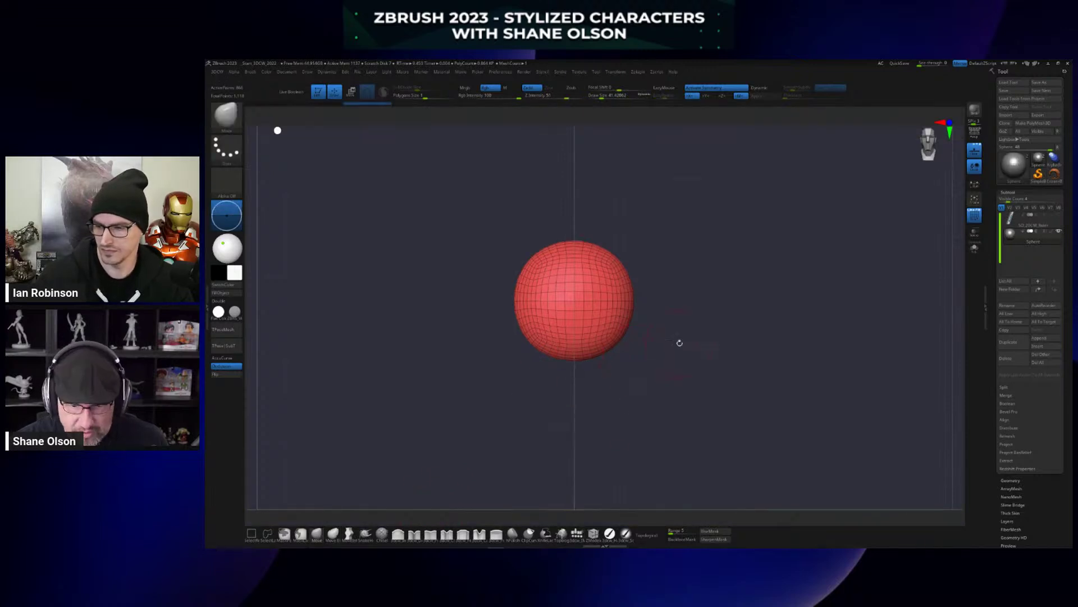
pyautogui.click(366, 532)
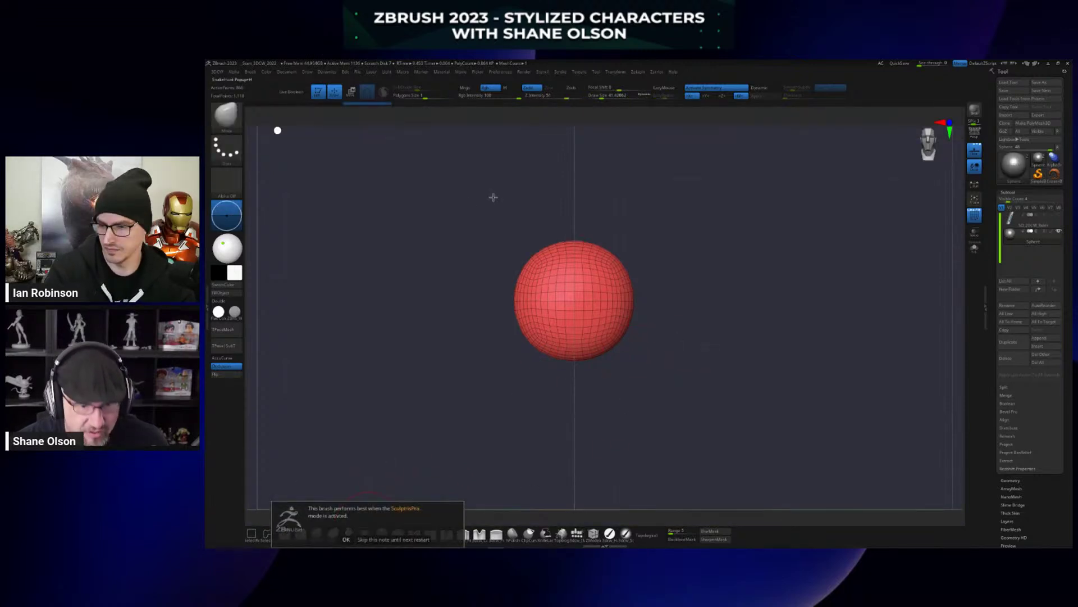
pyautogui.click(394, 539)
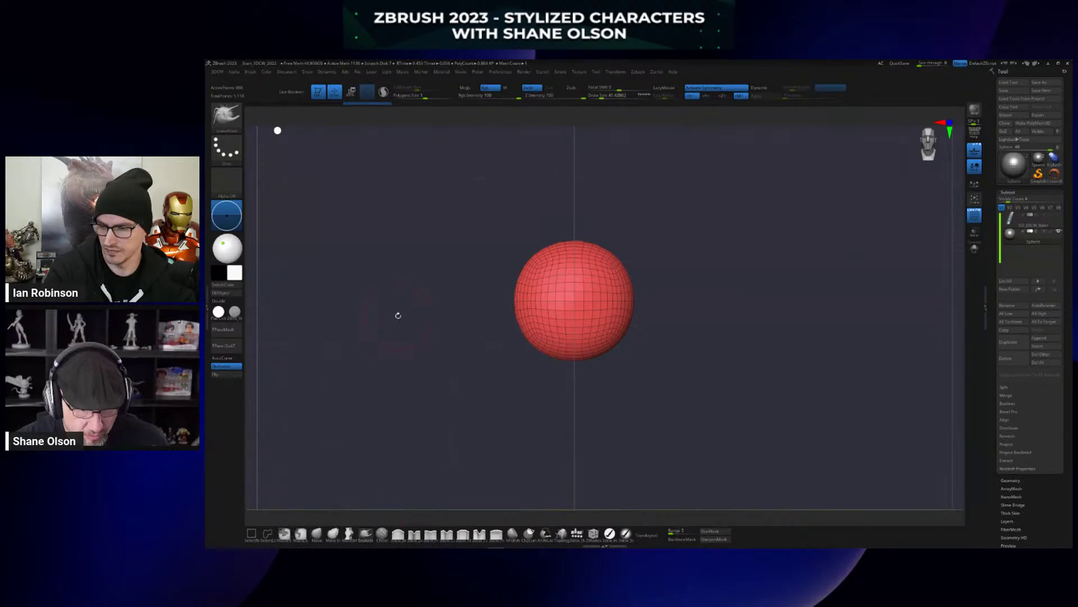
pyautogui.press(']')
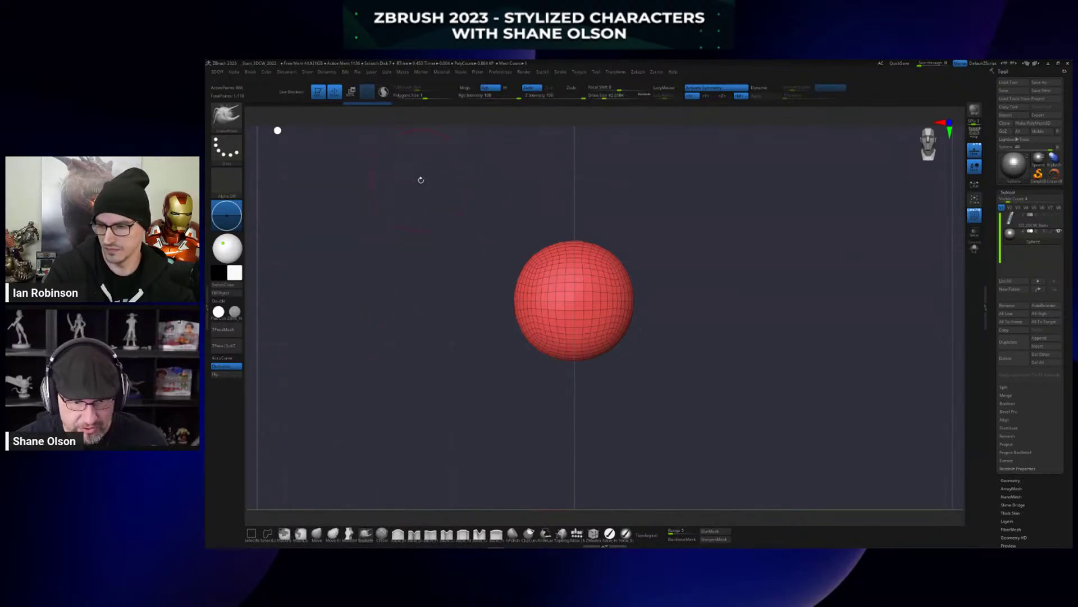
pyautogui.click(385, 93)
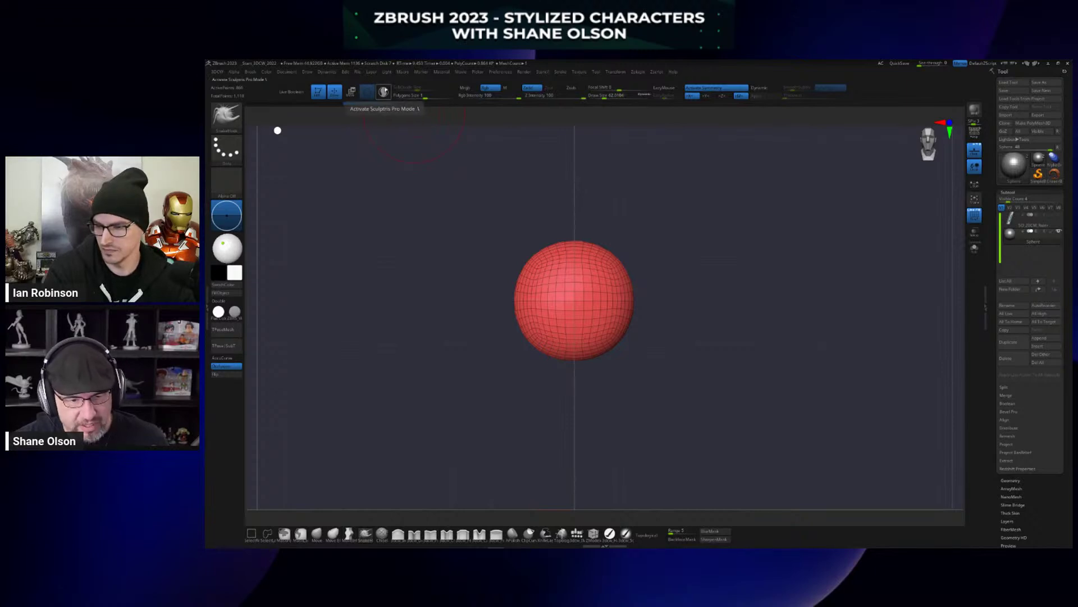
pyautogui.keyDown('alt'); pyautogui.moveTo(701, 244); pyautogui.dragTo(679, 240); pyautogui.keyUp('alt')
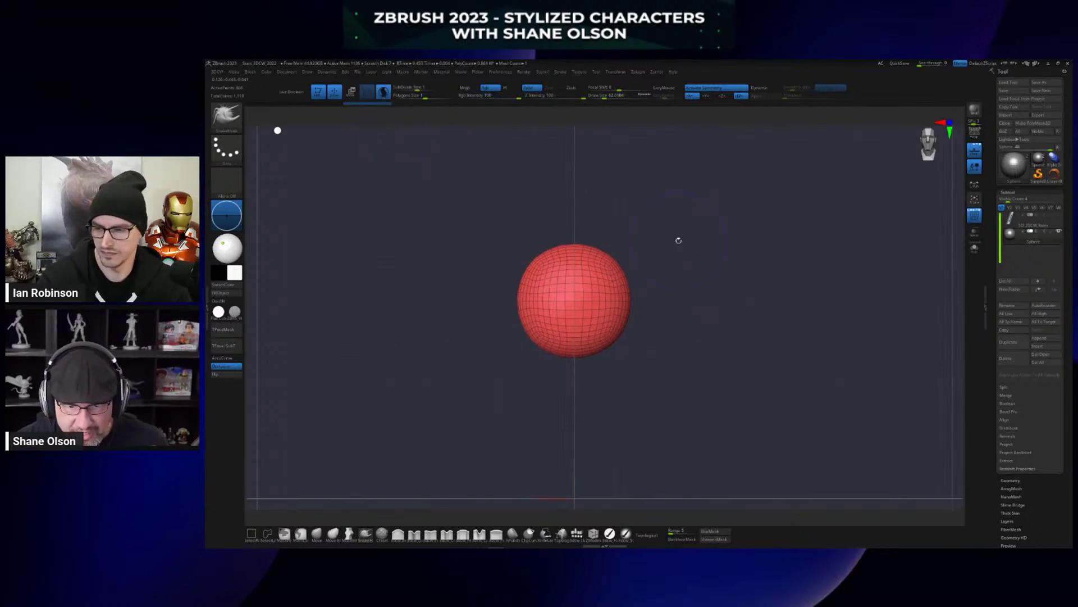
# Smooth the sphere's surface with the current brush size to retessellate it in Sculptris Pro.
pyautogui.click(561, 73)
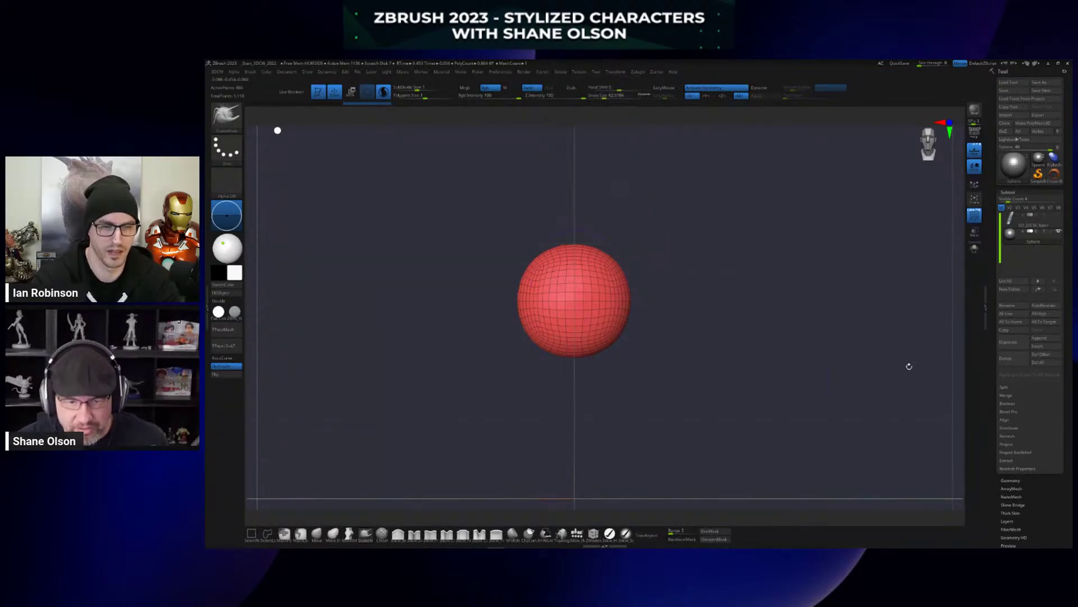
pyautogui.keyDown('alt'); pyautogui.moveTo(672, 294); pyautogui.dragTo(676, 299); pyautogui.keyUp('alt')
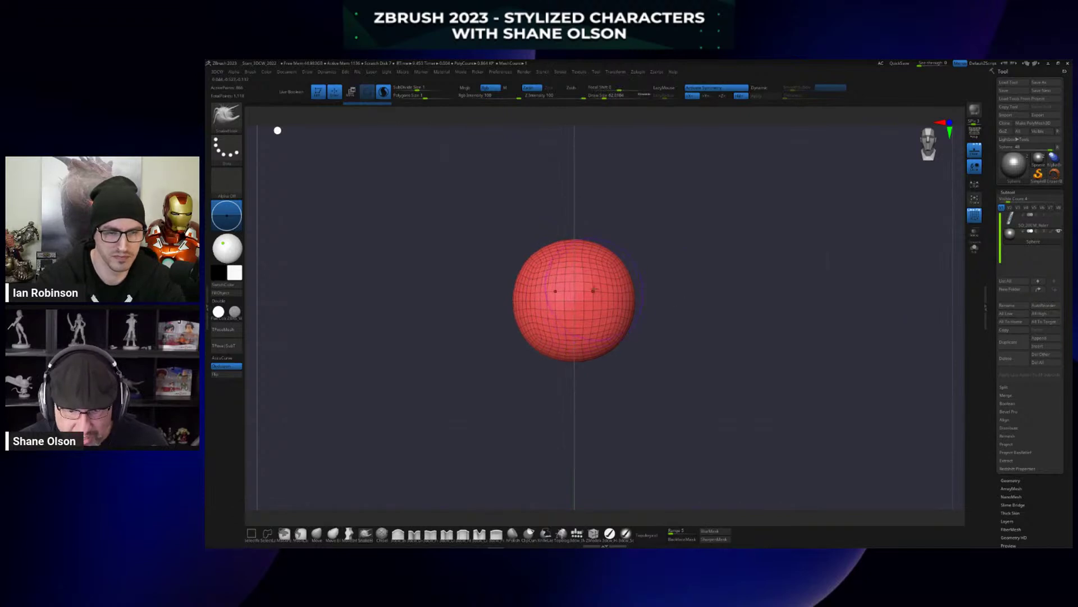
pyautogui.moveTo(608, 295)
pyautogui.keyDown('shift'); pyautogui.mouseDown()
pyautogui.moveTo(629, 306)
pyautogui.moveTo(646, 292)
pyautogui.moveTo(606, 281)
pyautogui.moveTo(617, 298)
pyautogui.mouseUp(); pyautogui.keyUp('shift')
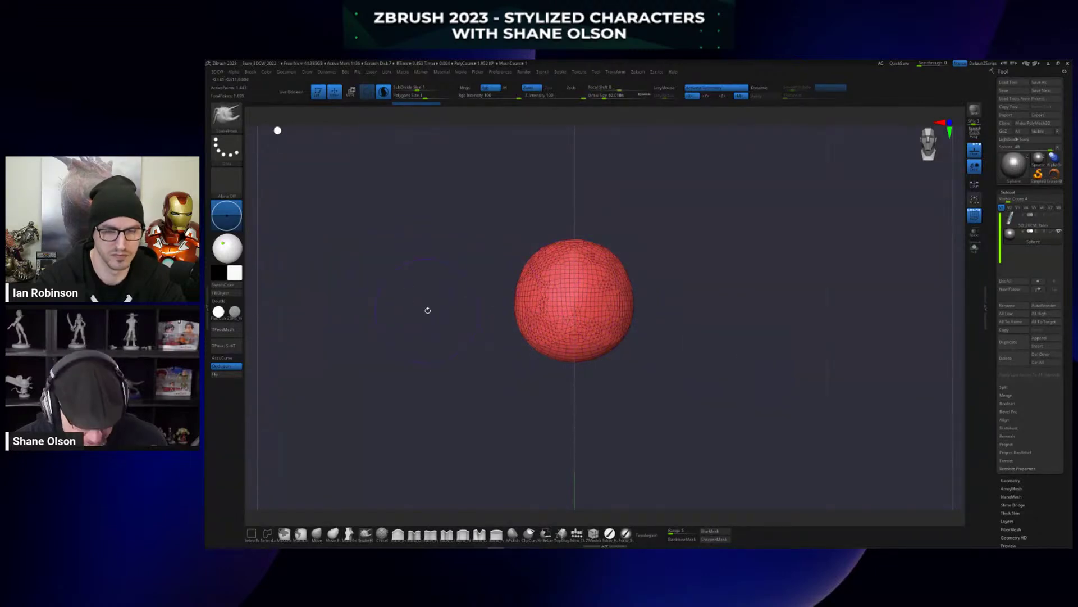
# Test smoothing the sphere with a much larger brush and undo the strokes.
pyautogui.press('s')
pyautogui.moveTo(428, 311); pyautogui.dragTo(443, 312)
pyautogui.keyDown('shift'); pyautogui.moveTo(608, 306); pyautogui.dragTo(588, 294); pyautogui.keyUp('shift')
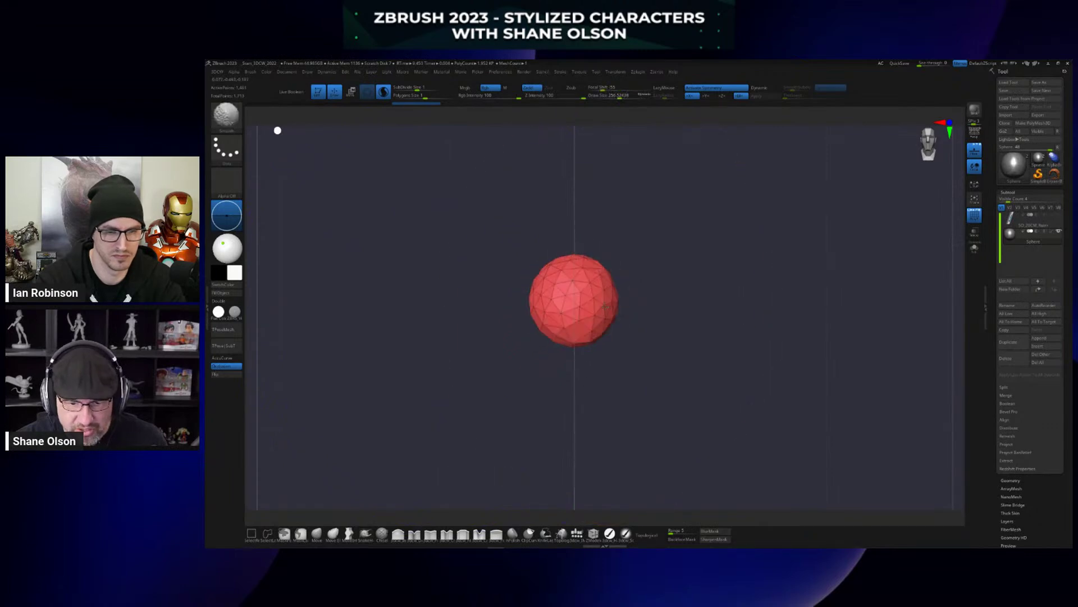
pyautogui.hotkey('ctrl', 'z')
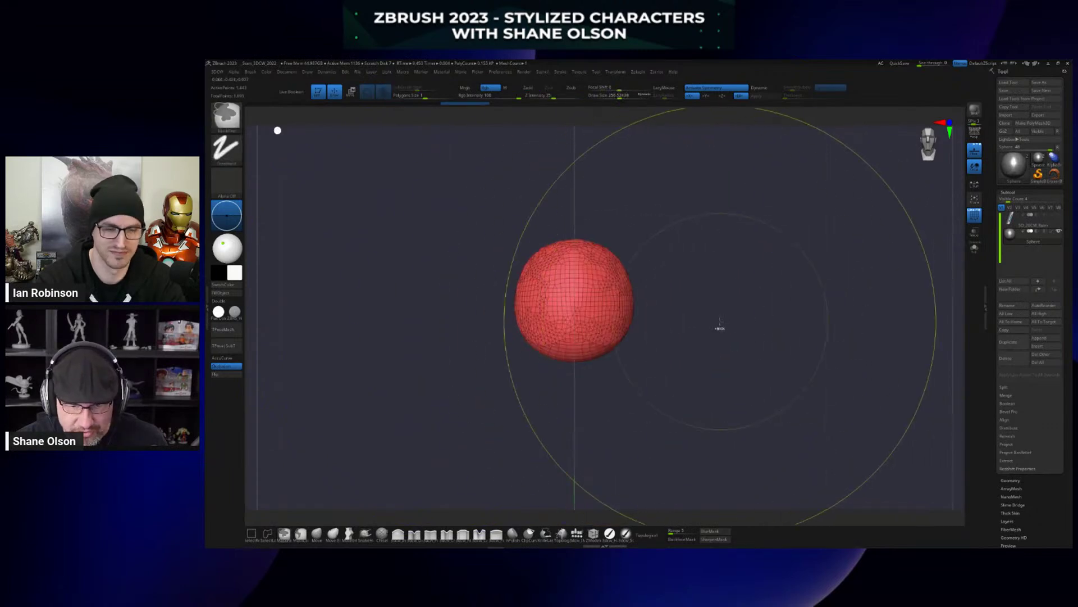
# Shrink the brush to about 25 and smooth the sphere's front to produce denser topology.
pyautogui.press('s')
pyautogui.moveTo(691, 328); pyautogui.dragTo(689, 328)
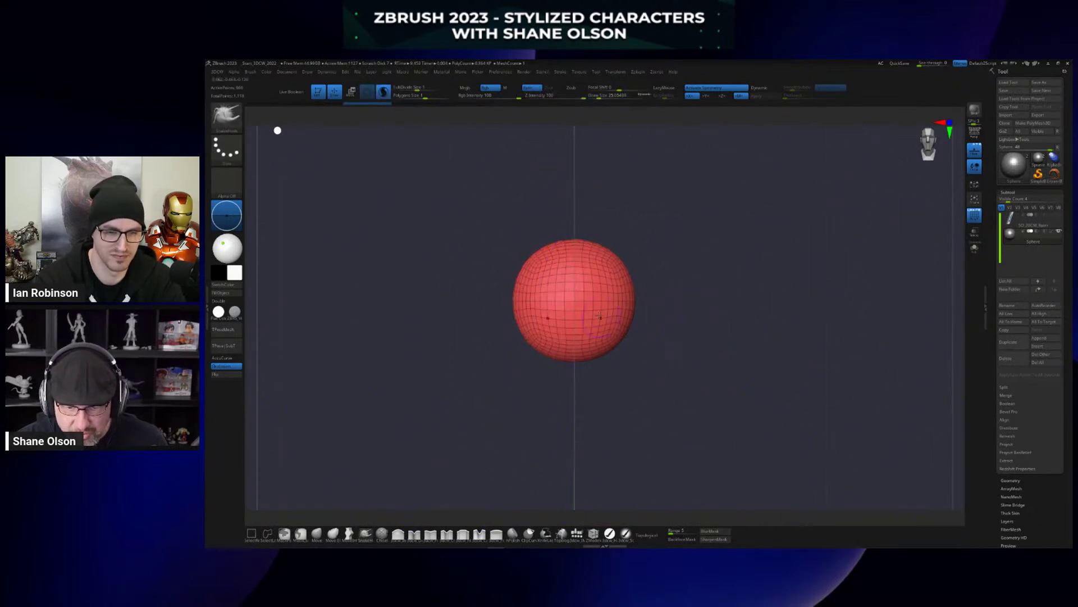
pyautogui.keyDown('shift'); pyautogui.moveTo(600, 309); pyautogui.dragTo(592, 295); pyautogui.keyUp('shift')
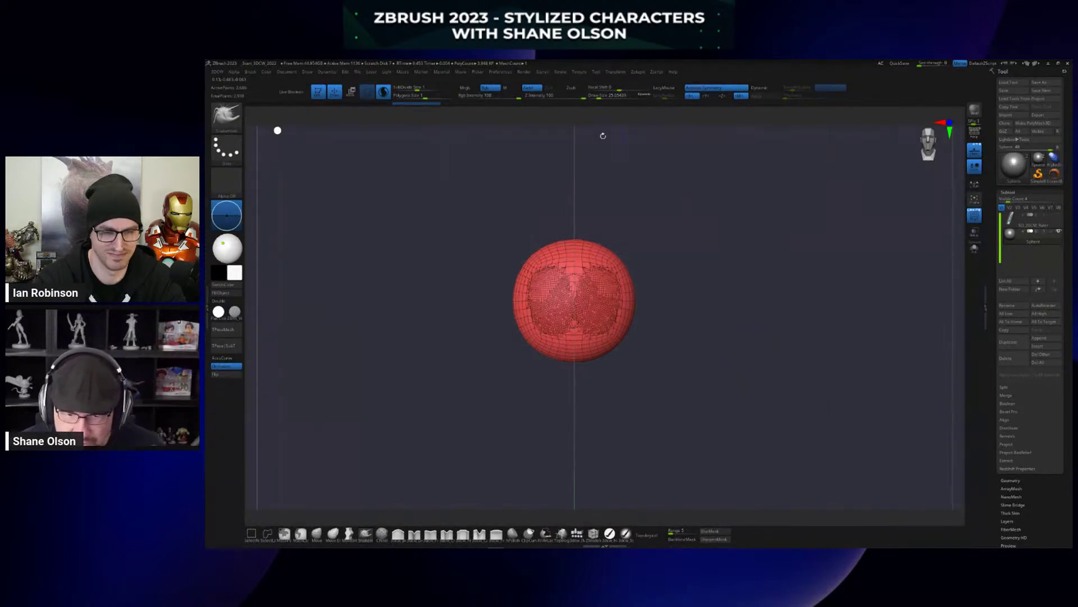
# Turn off the brush-based adaptive size option in the Sculptris Pro stroke settings.
pyautogui.click(560, 71)
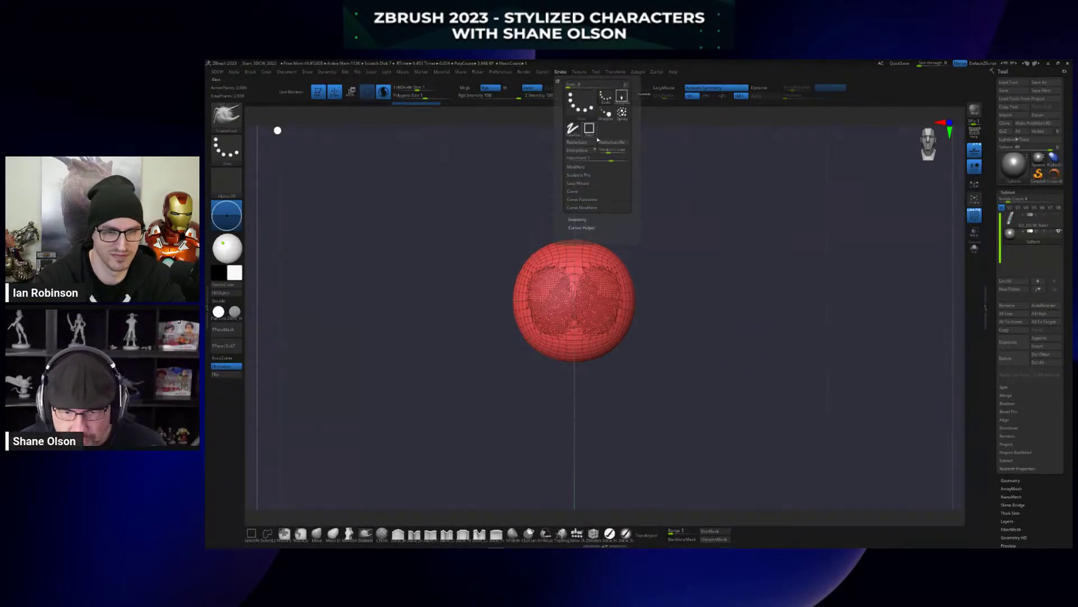
pyautogui.click(579, 175)
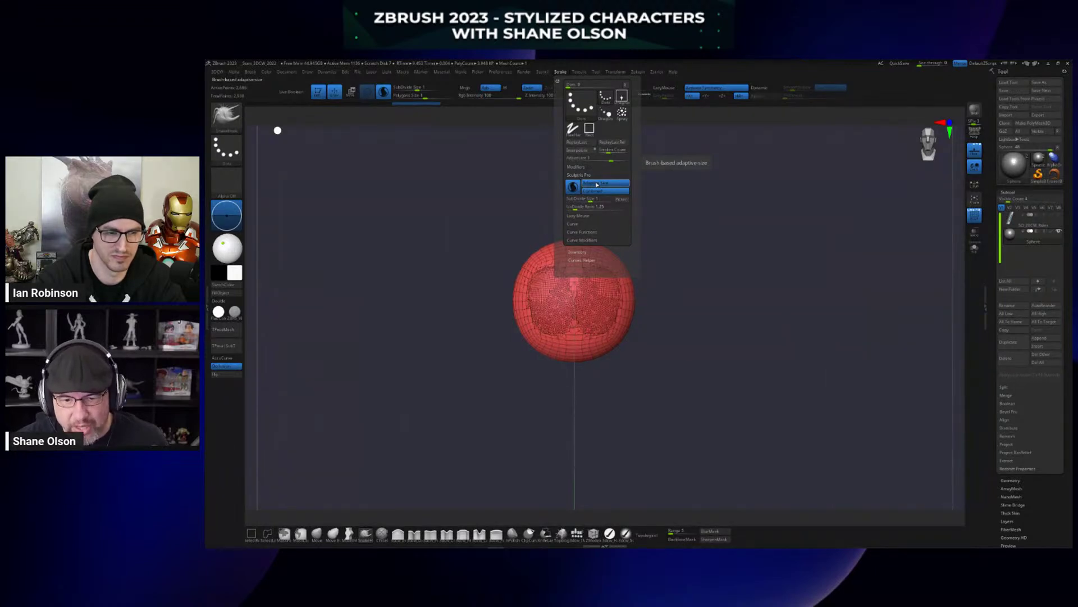
pyautogui.click(592, 183)
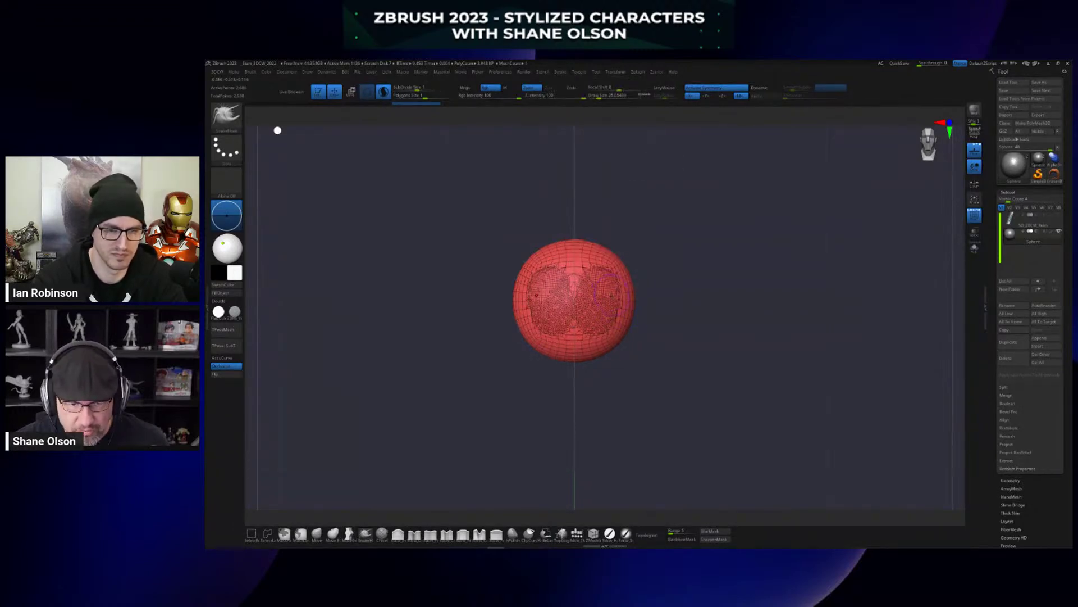
# Test smoothing the sphere's sides without adaptive size, and undo all smoothing strokes on the sphere.
pyautogui.keyDown('shift'); pyautogui.moveTo(616, 295); pyautogui.dragTo(613, 282); pyautogui.keyUp('shift')
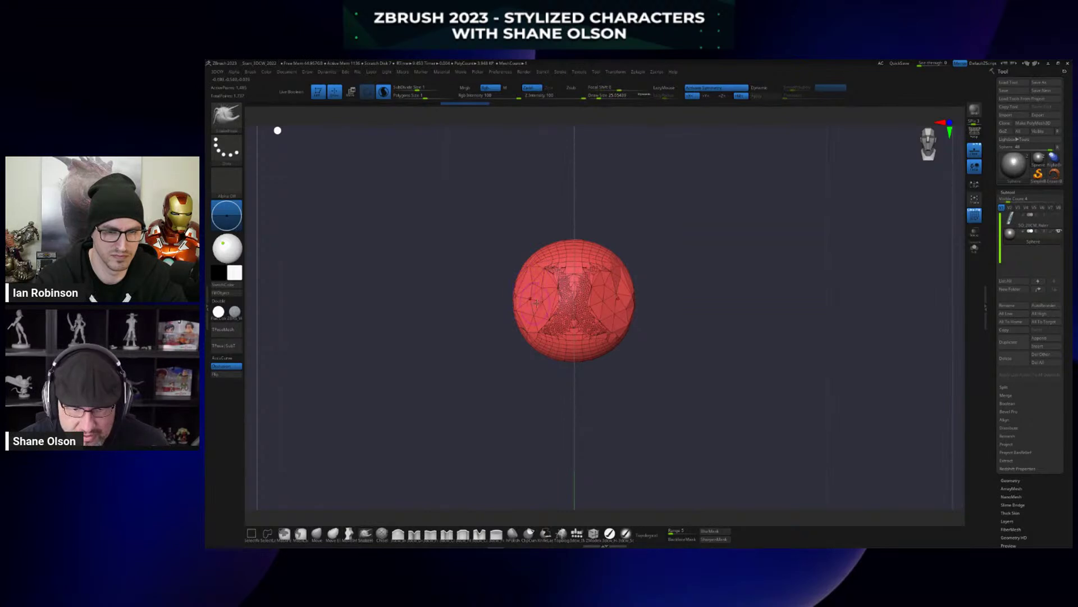
pyautogui.hotkey('ctrl', 'z')
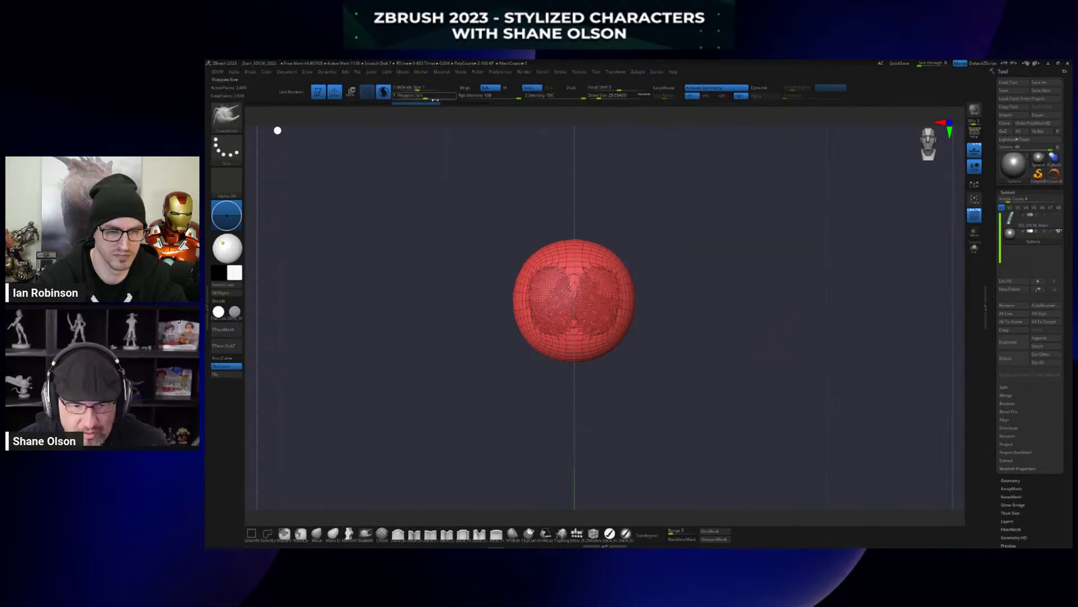
pyautogui.hotkey('ctrl', 'z')
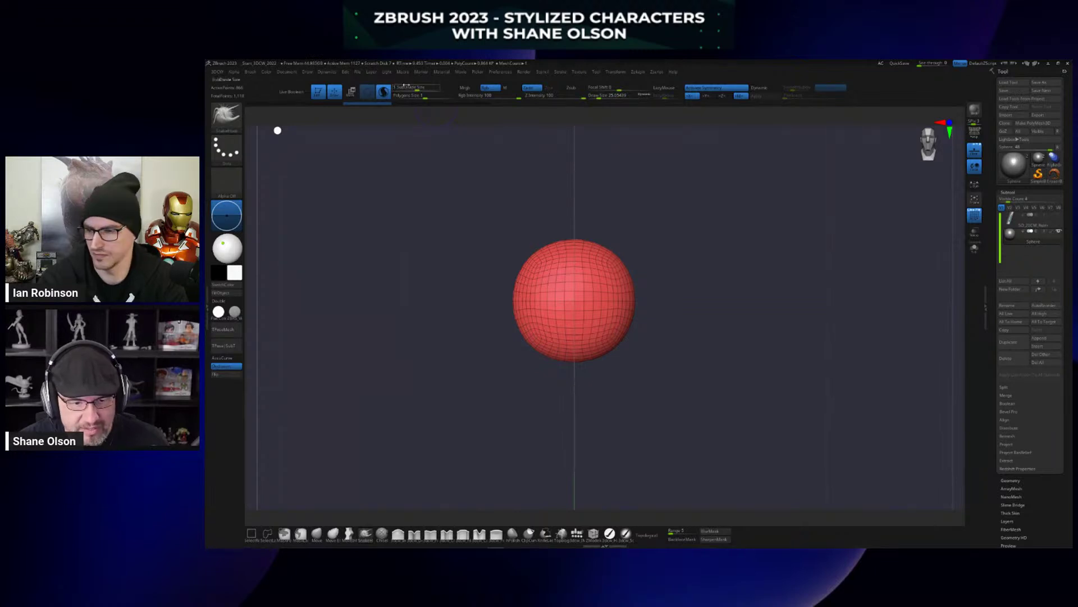
# Lower the SubDivide Size and smooth mirrored patches on the sphere's front into finer triangles.
pyautogui.click(411, 87)
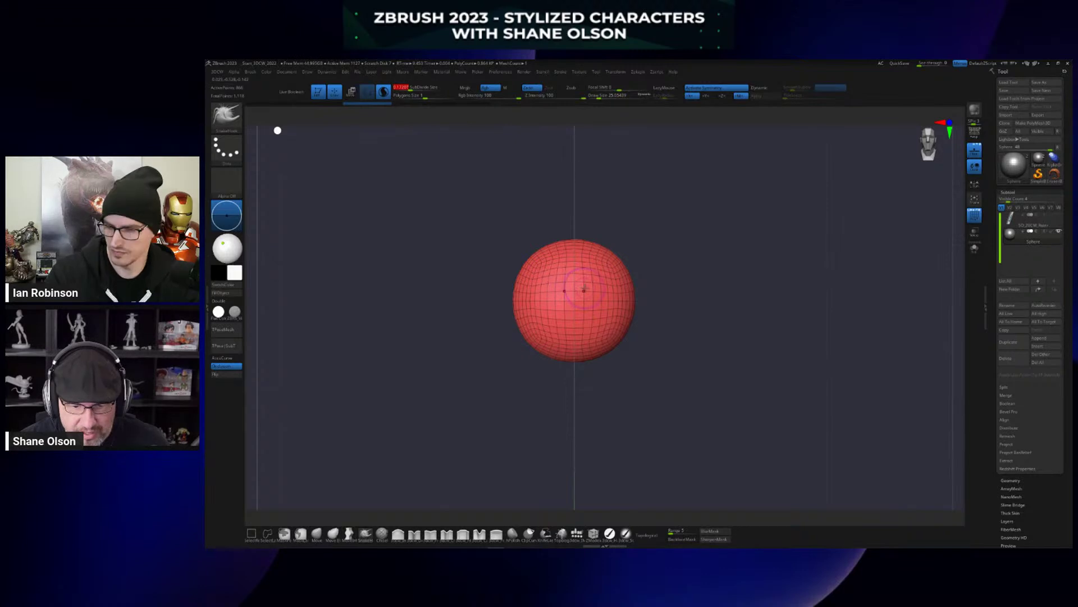
pyautogui.keyDown('shift'); pyautogui.moveTo(545, 291); pyautogui.dragTo(564, 319); pyautogui.keyUp('shift')
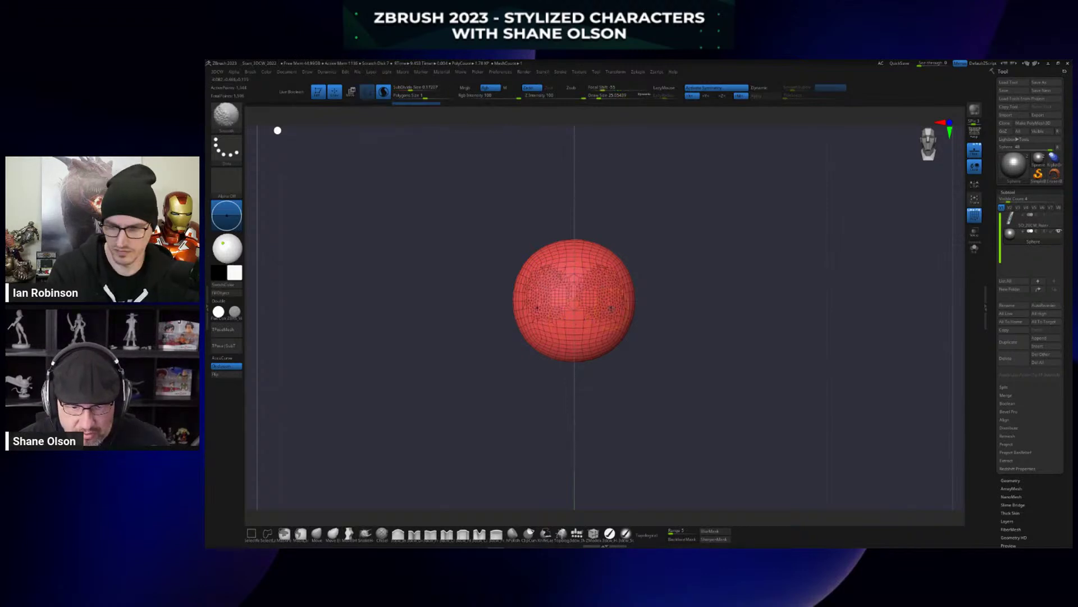
pyautogui.keyDown('alt'); pyautogui.moveTo(672, 309); pyautogui.dragTo(681, 298); pyautogui.keyUp('alt')
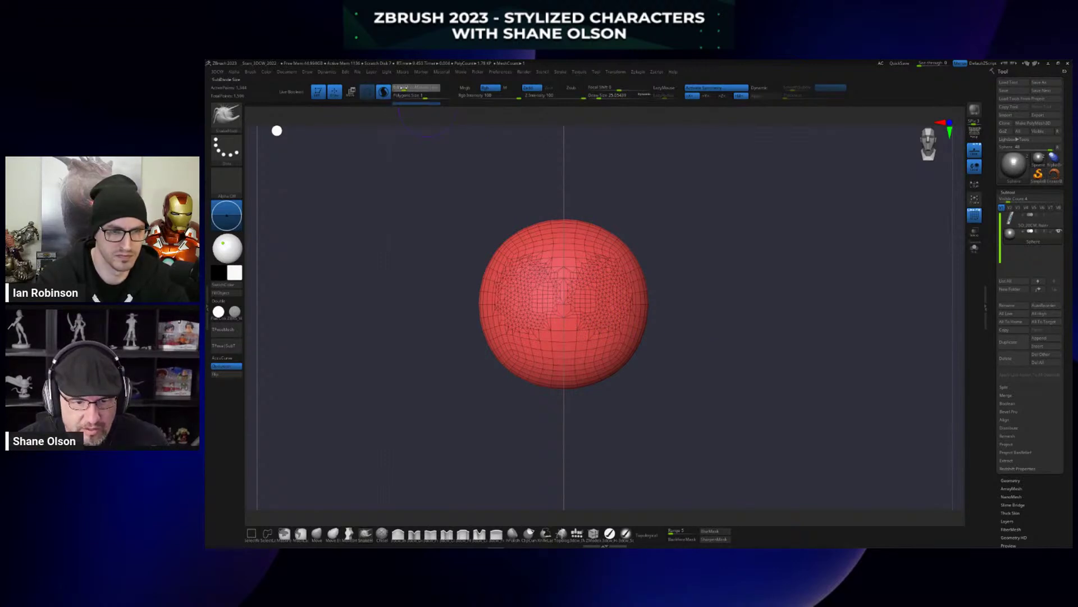
# Reduce the SubDivide Size further and smooth the two mirrored front patches into a much denser mesh.
pyautogui.keyDown('shift'); pyautogui.moveTo(567, 286); pyautogui.dragTo(601, 287); pyautogui.keyUp('shift')
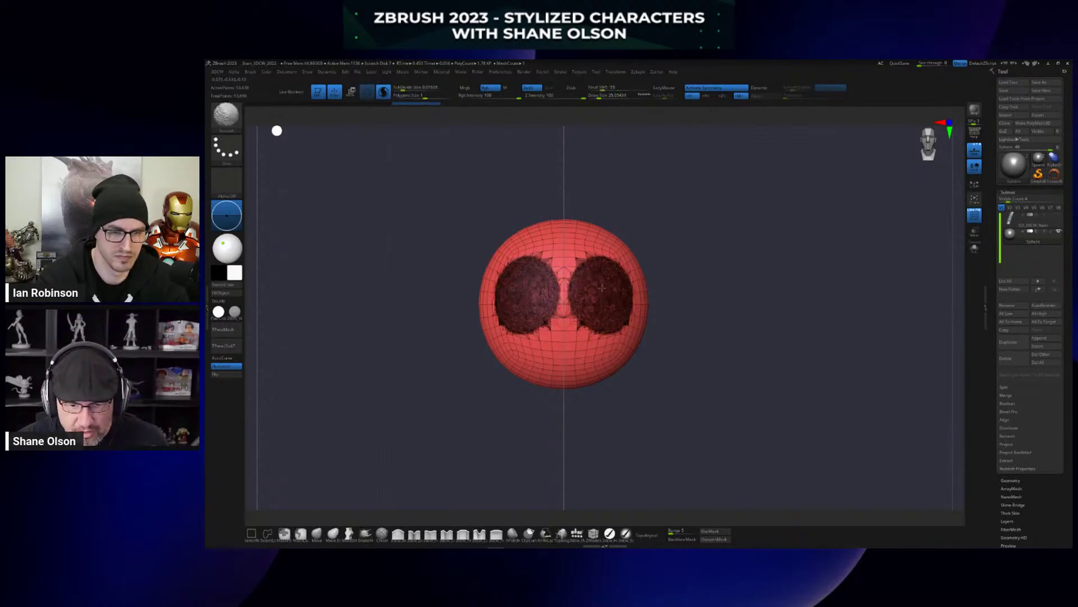
pyautogui.keyDown('alt'); pyautogui.moveTo(706, 277); pyautogui.dragTo(737, 304); pyautogui.keyUp('alt')
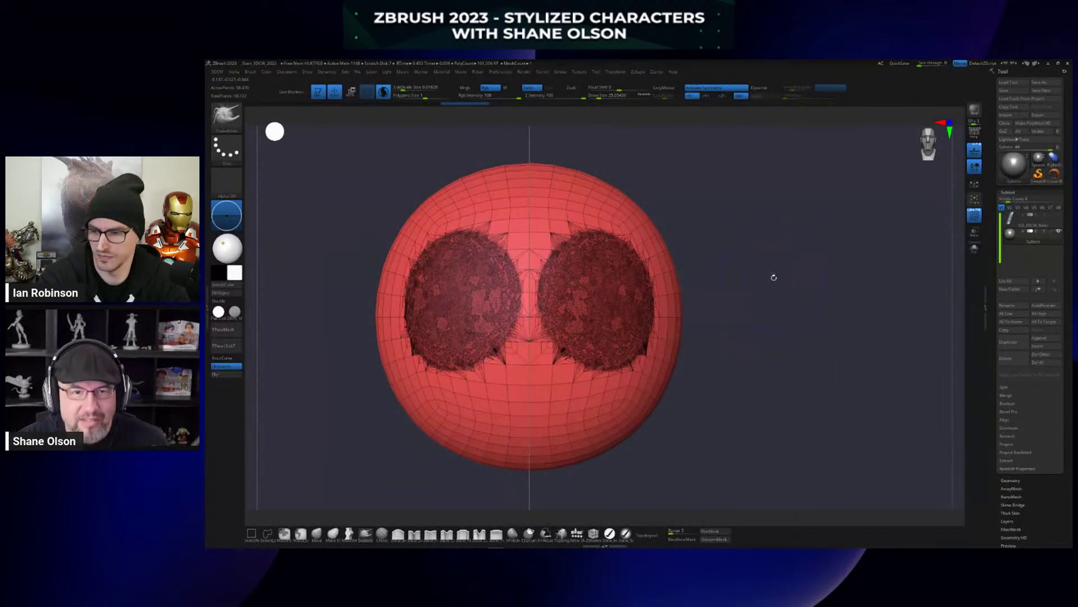
# Set the SubDivide Size to 0.01 and smooth the mirrored front patches into an extremely dense mesh.
pyautogui.press('ctrl')
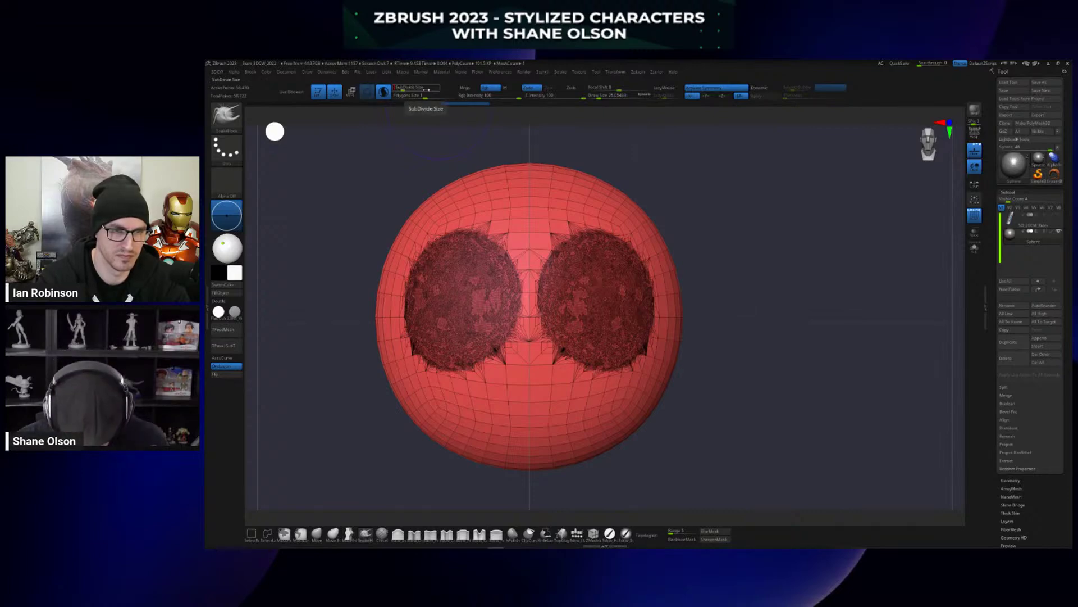
pyautogui.click(426, 89)
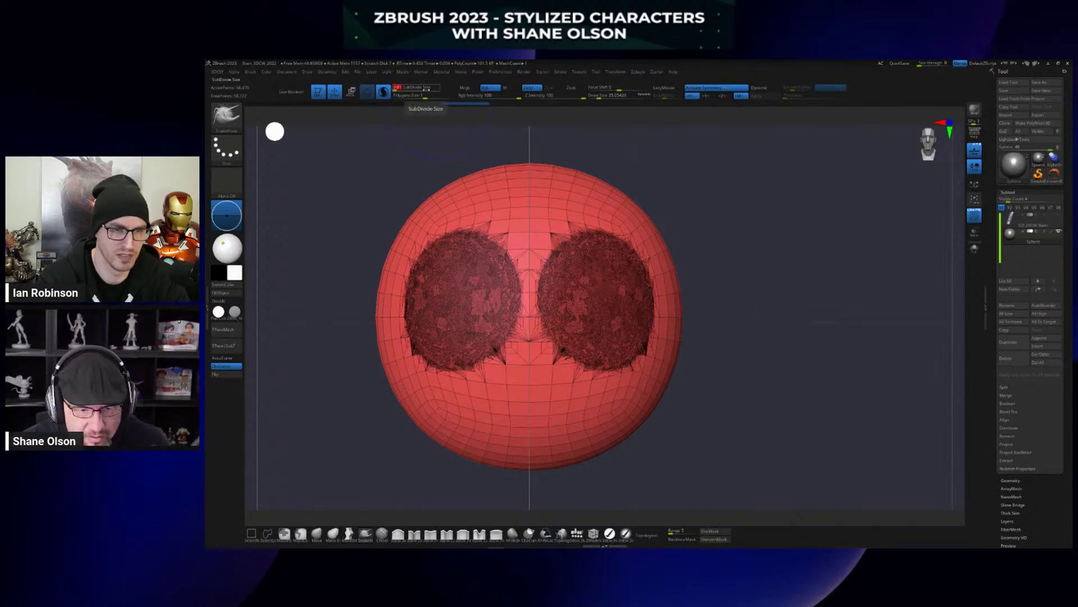
pyautogui.keyDown('shift'); pyautogui.moveTo(611, 303); pyautogui.dragTo(593, 301); pyautogui.keyUp('shift')
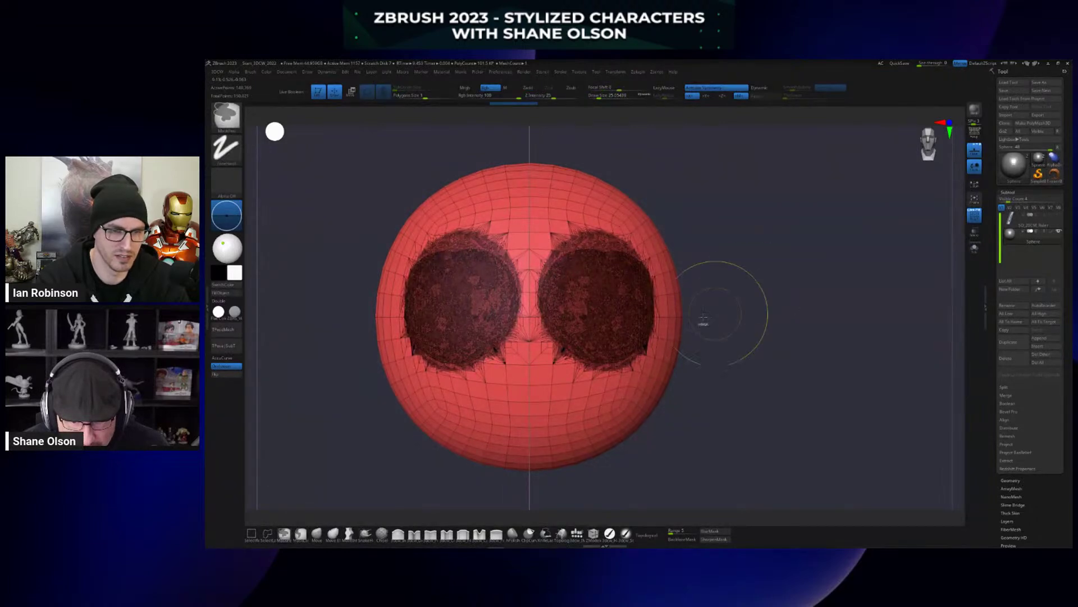
pyautogui.keyDown('alt'); pyautogui.moveTo(716, 315); pyautogui.dragTo(834, 339); pyautogui.keyUp('alt')
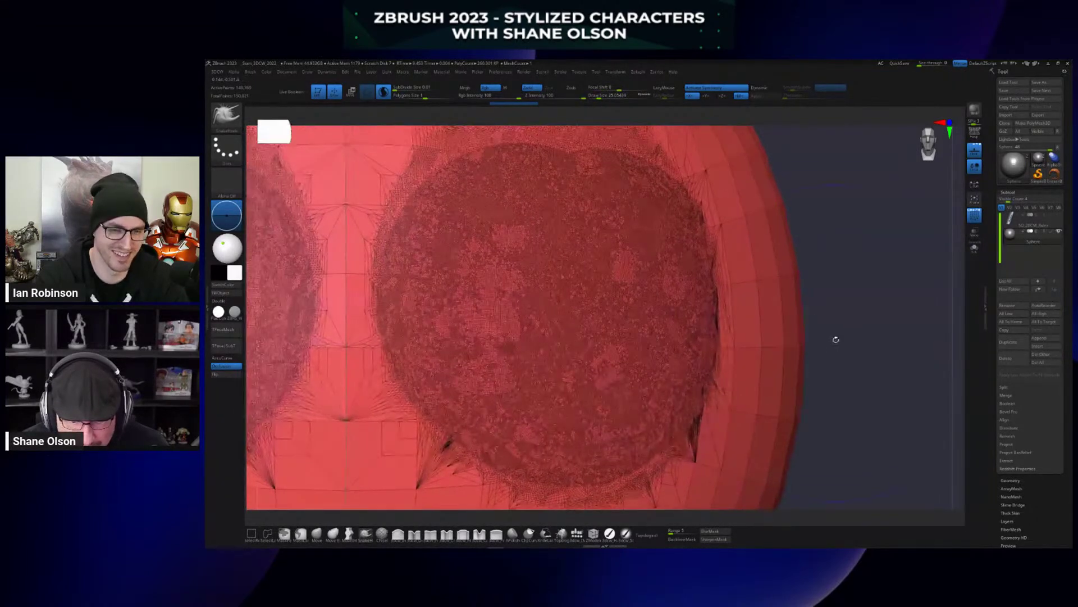
# Reduce the brush size to about 14, set the SubDivide Size to 0.05, and smooth a coarser round area inside the dense patch.
pyautogui.press('s')
pyautogui.moveTo(848, 287); pyautogui.dragTo(840, 288)
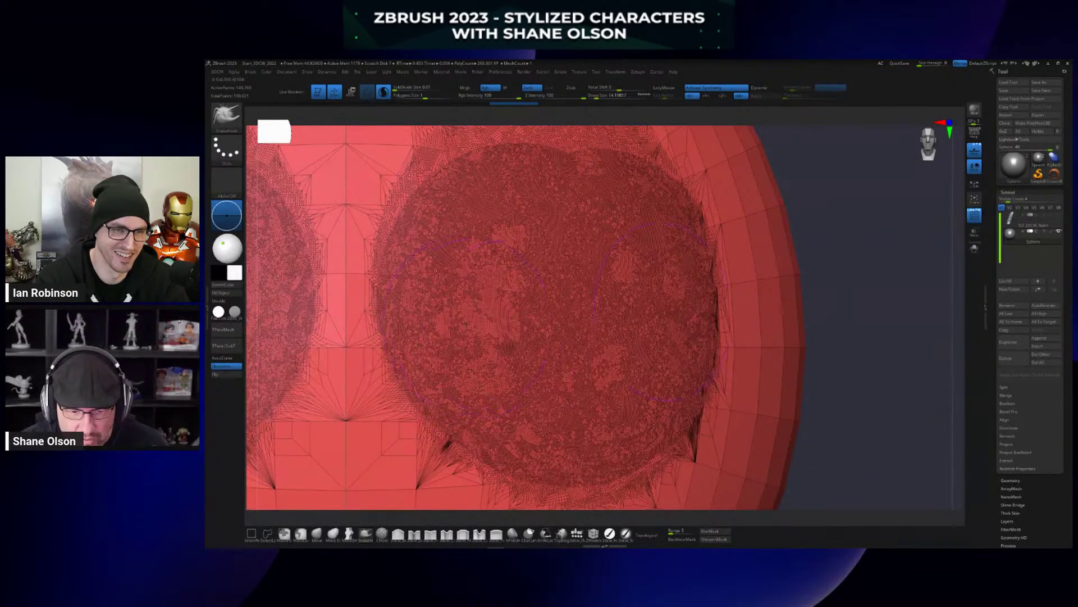
pyautogui.moveTo(843, 243); pyautogui.dragTo(802, 246)
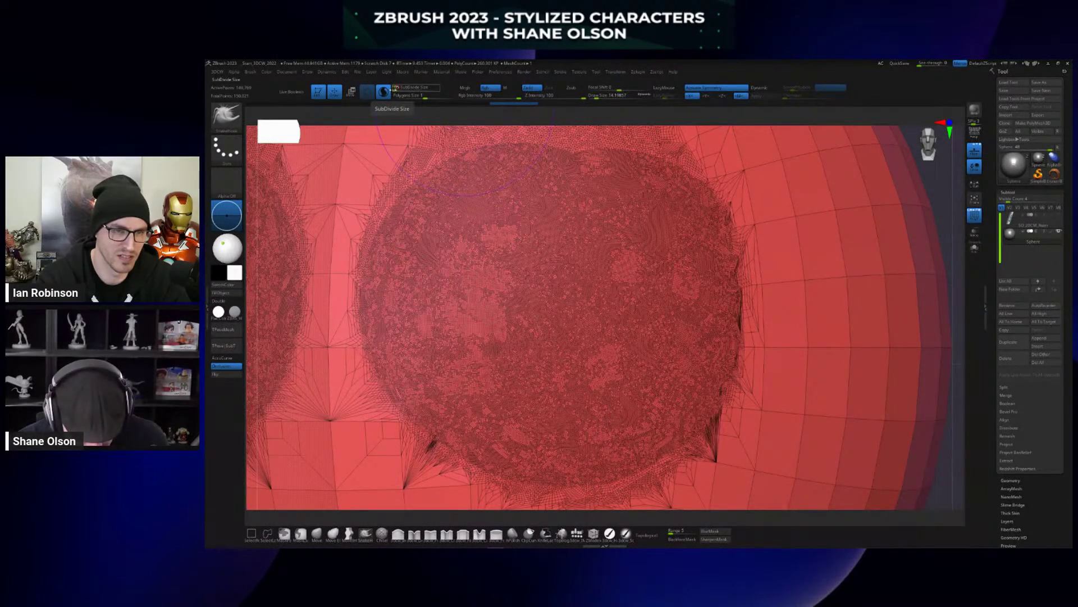
pyautogui.press('Return')
pyautogui.keyDown('shift'); pyautogui.moveTo(617, 295); pyautogui.dragTo(616, 296); pyautogui.keyUp('shift')
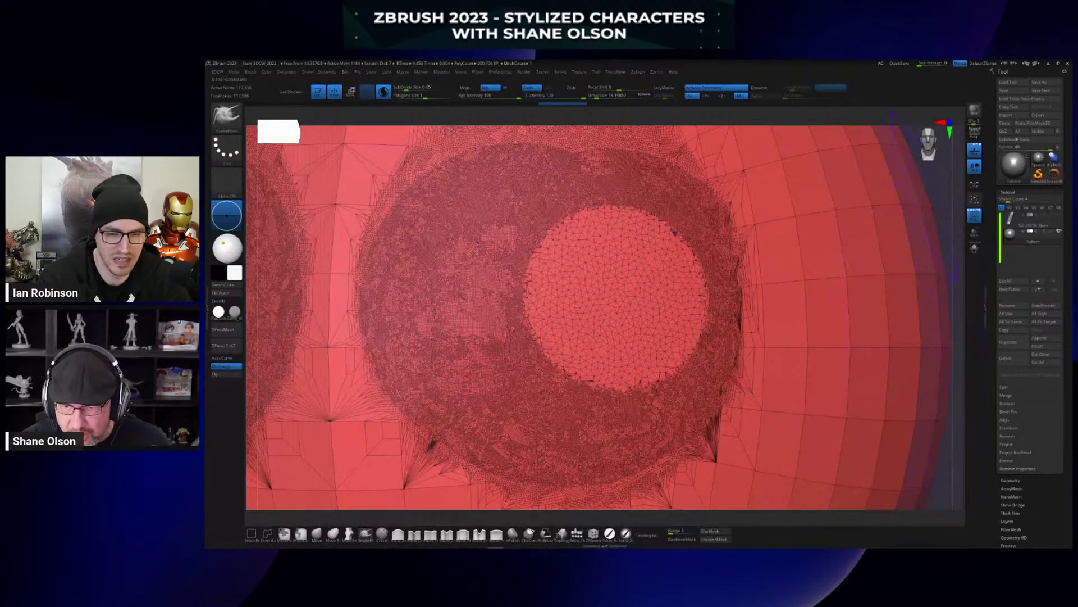
pyautogui.keyDown('alt'); pyautogui.moveTo(933, 182); pyautogui.dragTo(909, 292); pyautogui.keyUp('alt')
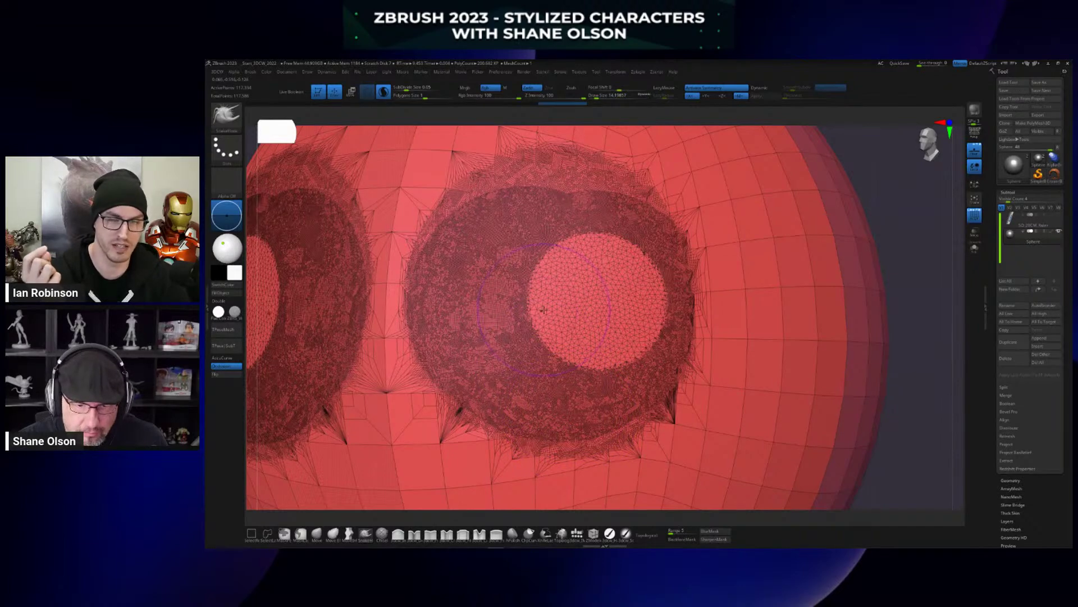
# Smooth across the dense patch's outer edge and onto the sphere's side to form an even mesh at the current SubDivide Size.
pyautogui.press('shift')
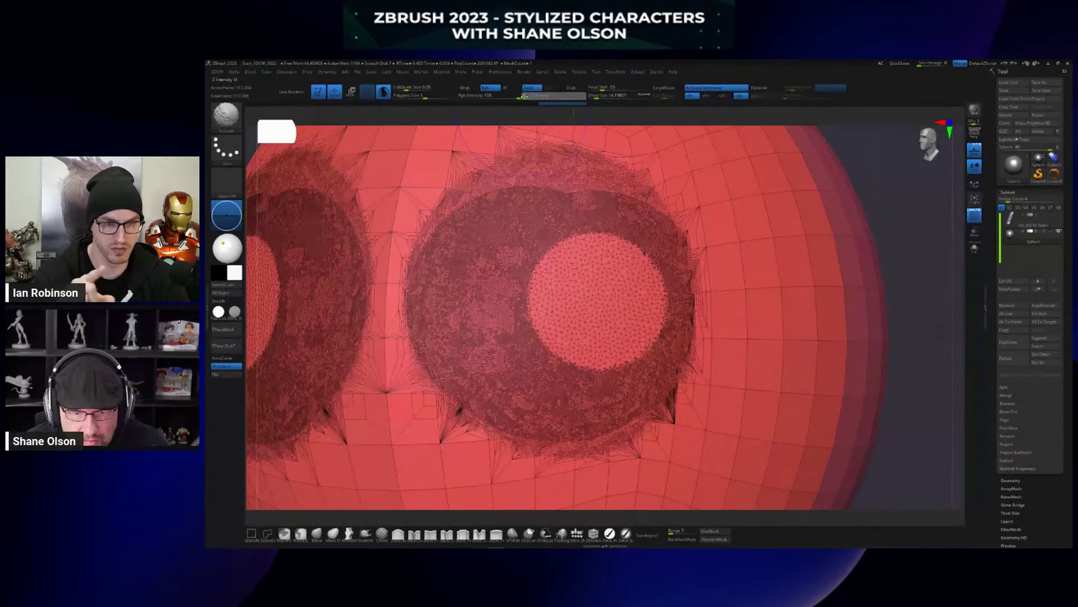
pyautogui.keyDown('shift'); pyautogui.moveTo(665, 256); pyautogui.dragTo(696, 224); pyautogui.keyUp('shift')
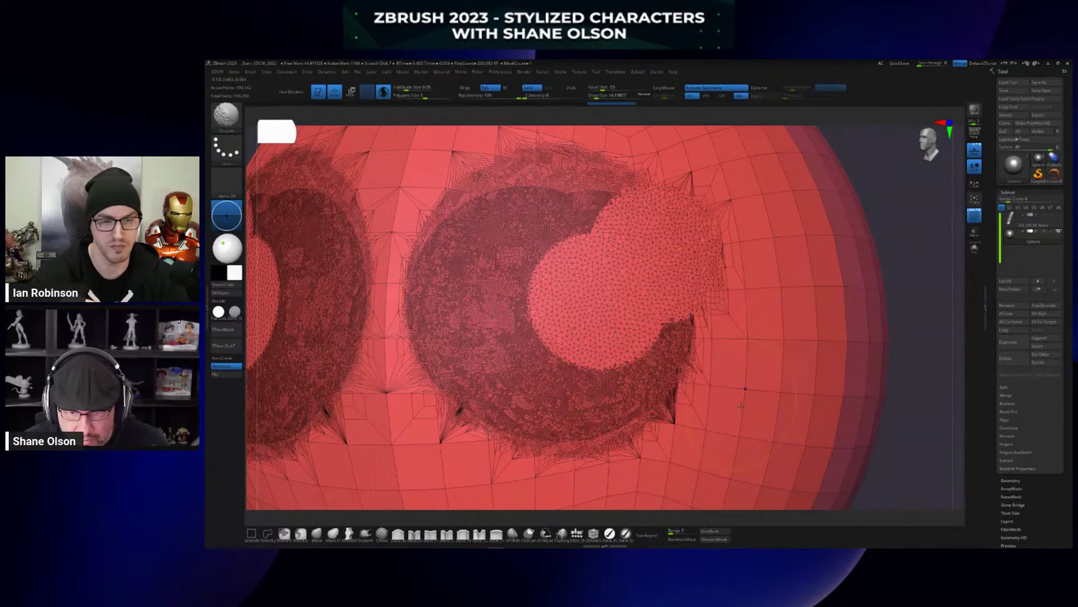
pyautogui.moveTo(702, 361)
pyautogui.keyDown('shift'); pyautogui.mouseDown()
pyautogui.moveTo(688, 395)
pyautogui.moveTo(750, 357)
pyautogui.moveTo(775, 292)
pyautogui.mouseUp(); pyautogui.keyUp('shift')
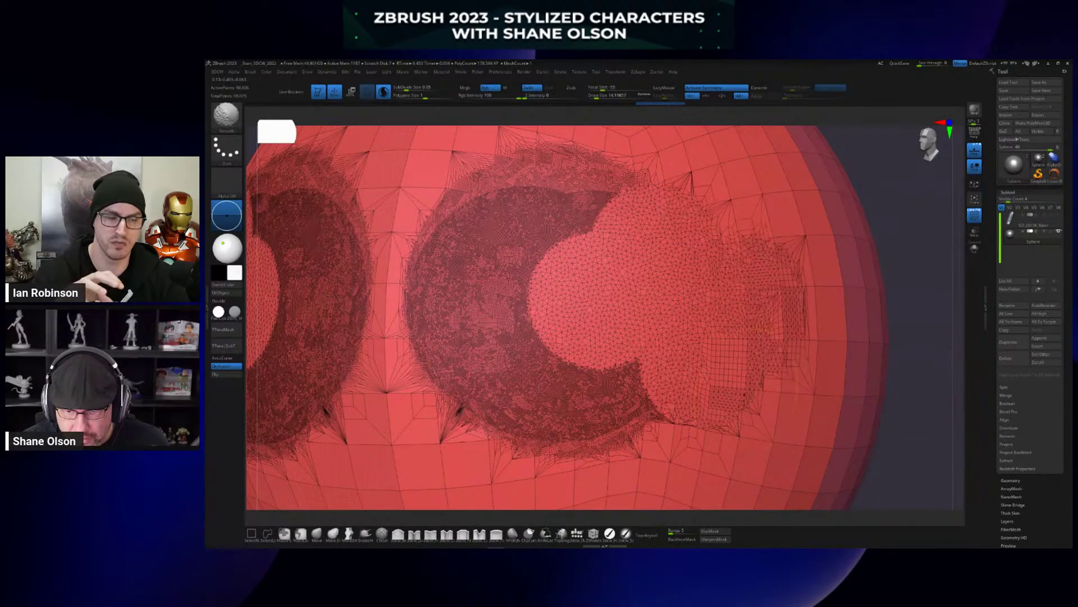
pyautogui.keyDown('shift'); pyautogui.moveTo(650, 430); pyautogui.dragTo(612, 415); pyautogui.keyUp('shift')
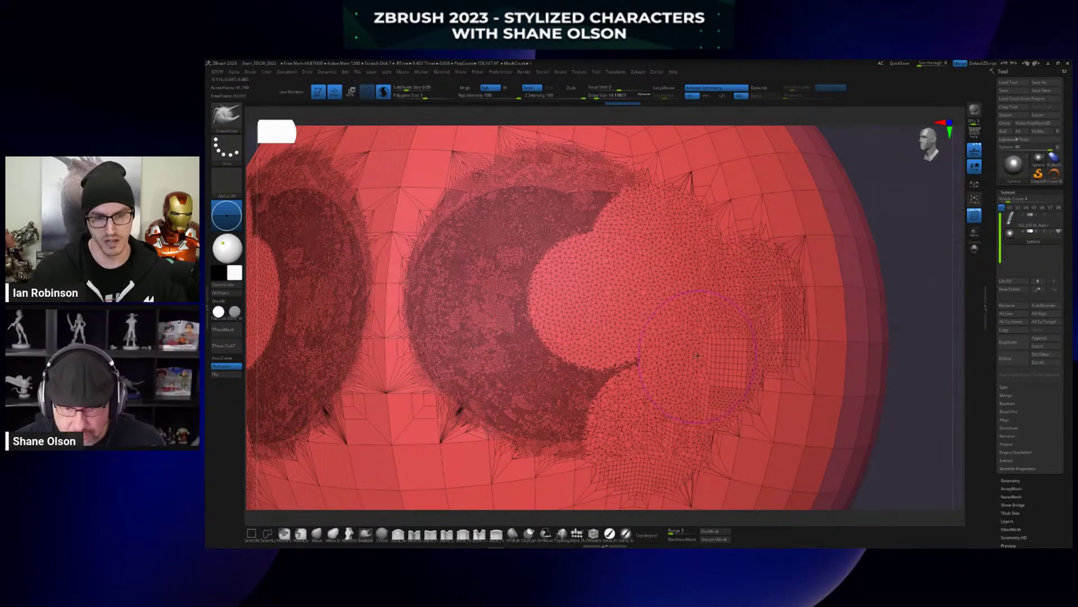
pyautogui.keyDown('shift'); pyautogui.moveTo(696, 351); pyautogui.dragTo(713, 336); pyautogui.keyUp('shift')
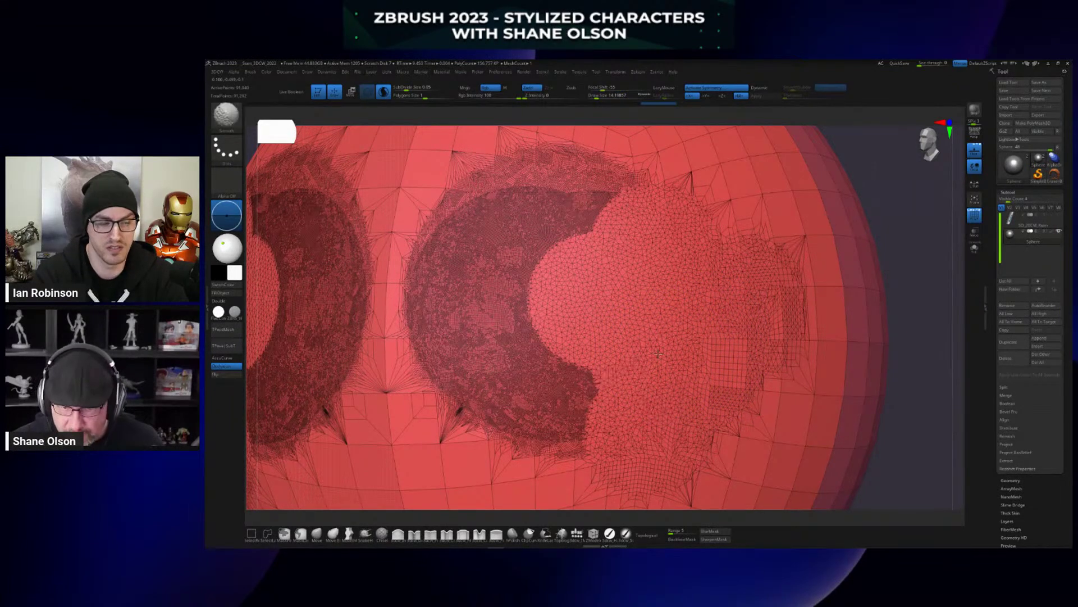
pyautogui.moveTo(621, 373)
pyautogui.keyDown('shift'); pyautogui.mouseDown()
pyautogui.moveTo(699, 309)
pyautogui.moveTo(766, 376)
pyautogui.moveTo(696, 393)
pyautogui.mouseUp(); pyautogui.keyUp('shift')
pyautogui.moveTo(733, 230)
pyautogui.keyDown('shift'); pyautogui.mouseDown()
pyautogui.moveTo(688, 183)
pyautogui.moveTo(651, 175)
pyautogui.mouseUp(); pyautogui.keyUp('shift')
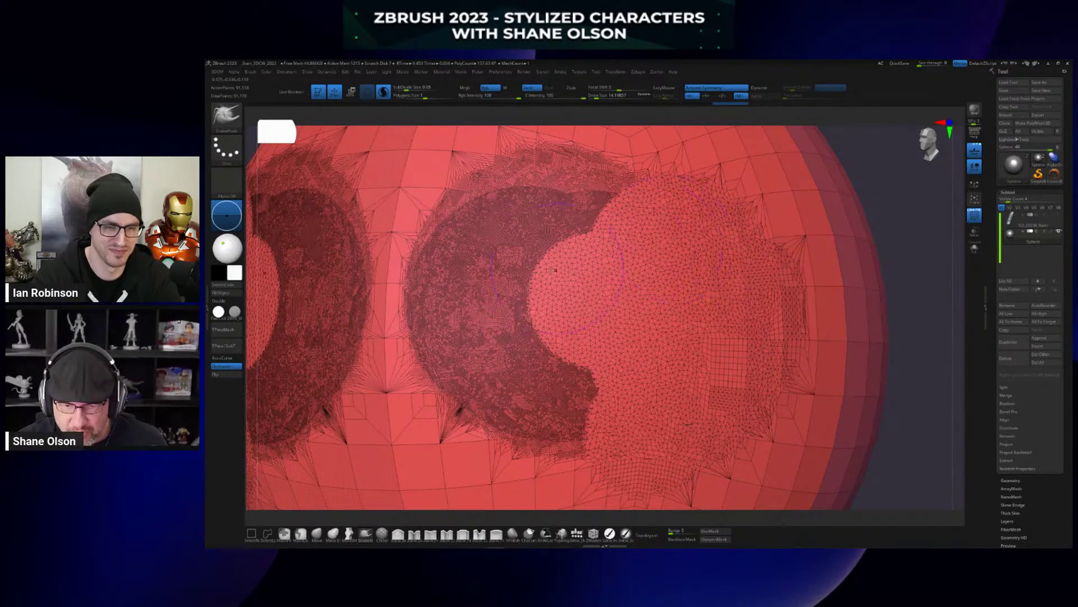
pyautogui.press('shift')
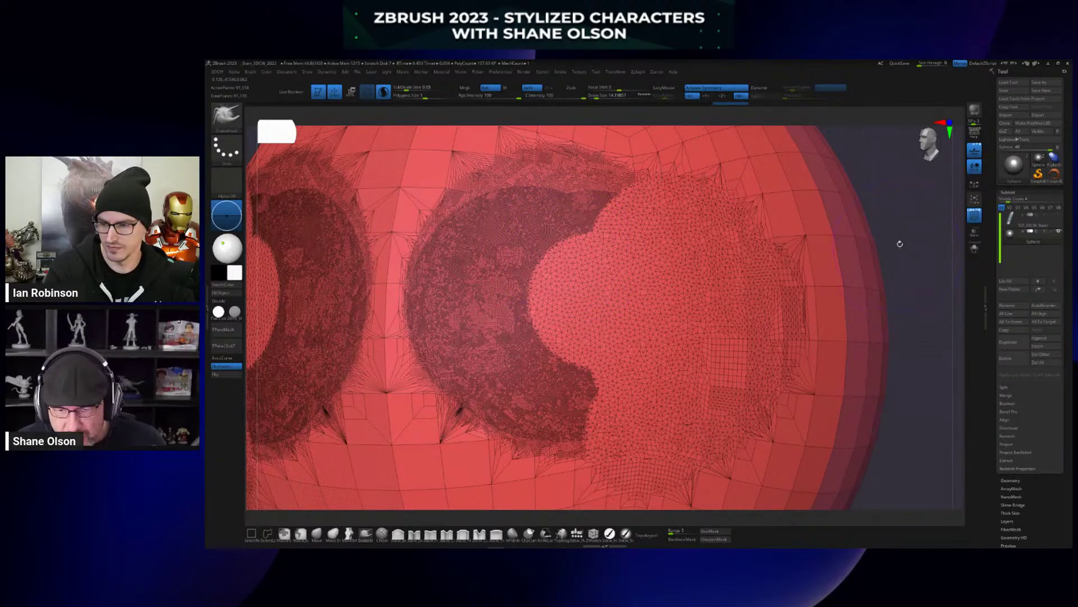
# Sample the SubDivide Size from the sphere's large polygons with the picker and smooth the refined area's upper outer edge into coarse triangles.
pyautogui.press('f')
pyautogui.moveTo(898, 252); pyautogui.dragTo(651, 356)
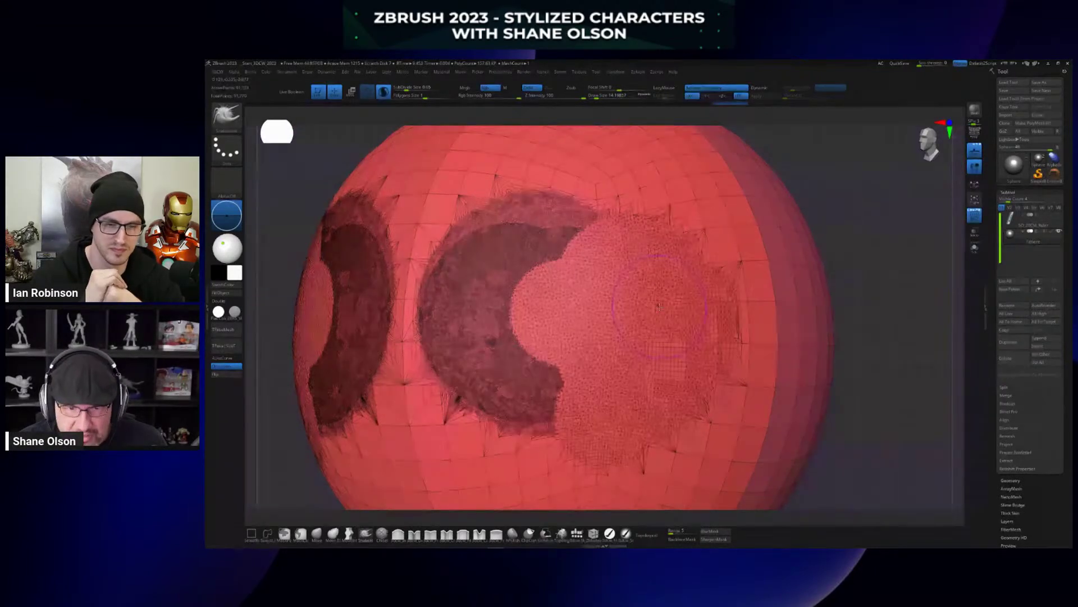
pyautogui.press('shift')
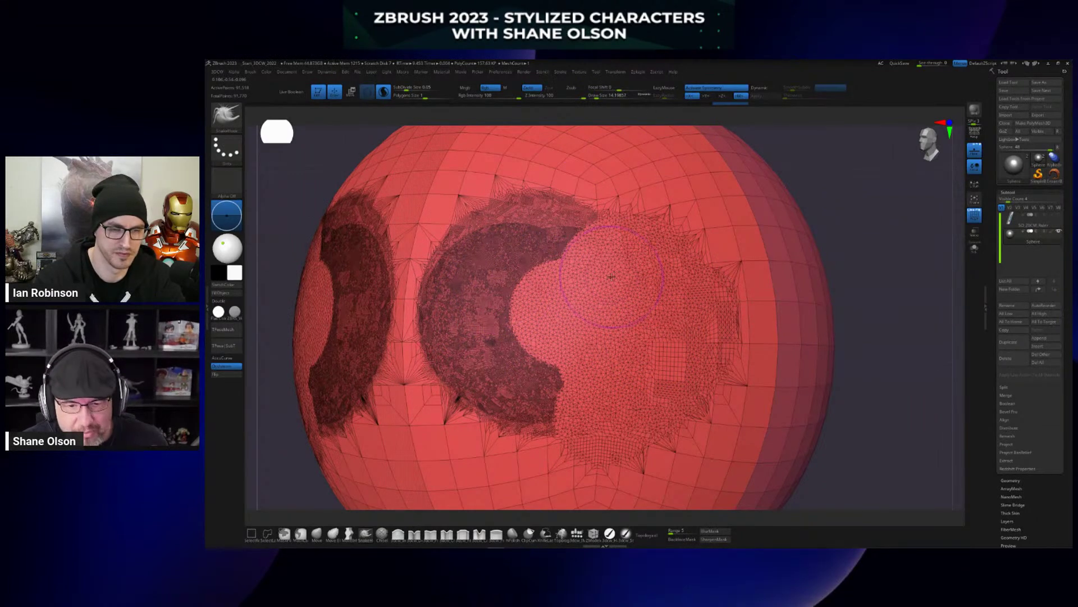
pyautogui.click(562, 73)
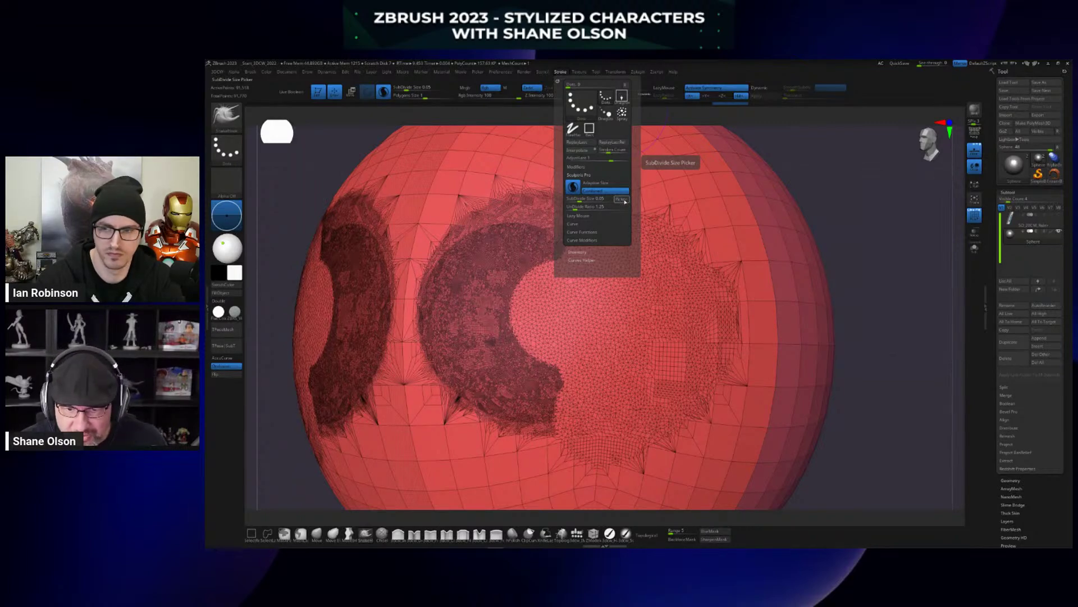
pyautogui.moveTo(624, 200)
pyautogui.mouseDown()
pyautogui.moveTo(573, 248)
pyautogui.moveTo(495, 267)
pyautogui.moveTo(532, 249)
pyautogui.moveTo(507, 268)
pyautogui.moveTo(527, 286)
pyautogui.moveTo(504, 275)
pyautogui.moveTo(547, 292)
pyautogui.moveTo(486, 285)
pyautogui.moveTo(490, 206)
pyautogui.moveTo(472, 147)
pyautogui.moveTo(476, 281)
pyautogui.moveTo(474, 148)
pyautogui.mouseUp()
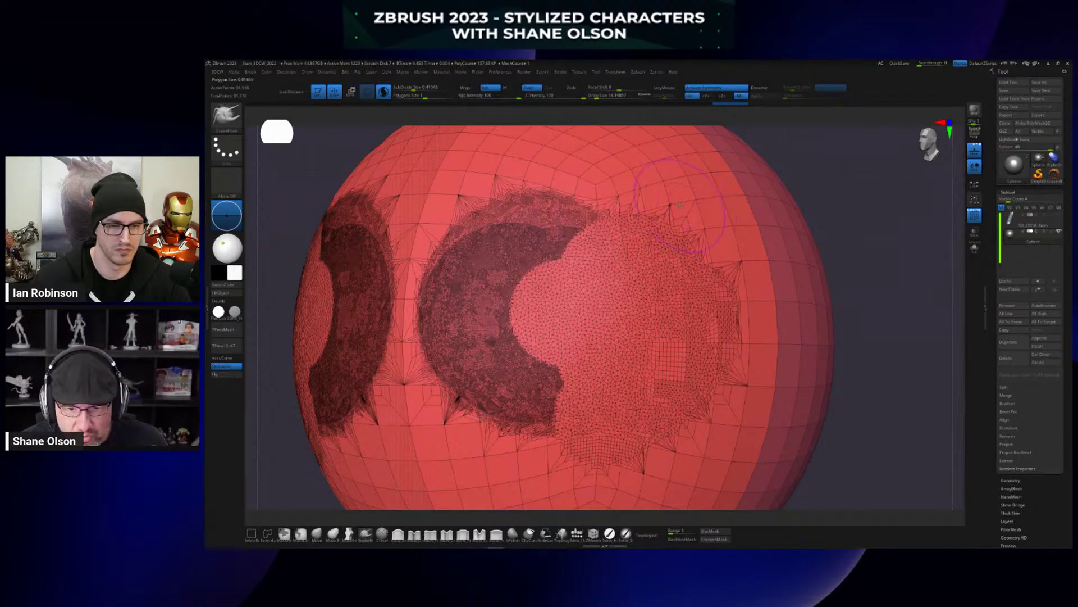
pyautogui.moveTo(672, 203)
pyautogui.mouseDown()
pyautogui.moveTo(691, 258)
pyautogui.moveTo(725, 272)
pyautogui.moveTo(730, 306)
pyautogui.moveTo(734, 245)
pyautogui.moveTo(672, 236)
pyautogui.moveTo(736, 258)
pyautogui.mouseUp()
pyautogui.keyDown('shift'); pyautogui.moveTo(635, 236); pyautogui.dragTo(691, 275); pyautogui.keyUp('shift')
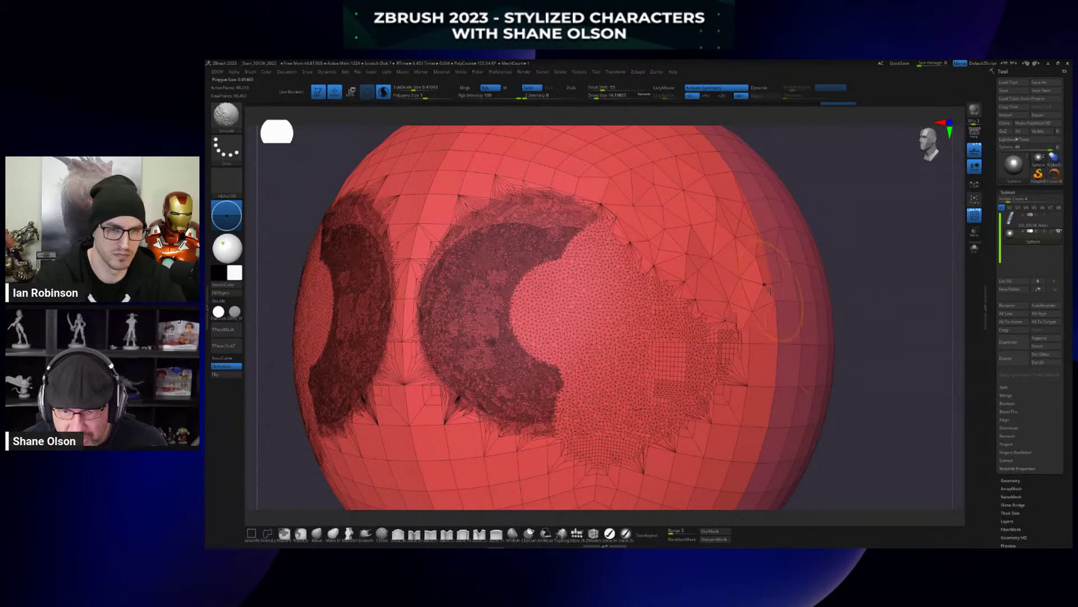
pyautogui.keyDown('shift'); pyautogui.moveTo(768, 289); pyautogui.dragTo(730, 334); pyautogui.keyUp('shift')
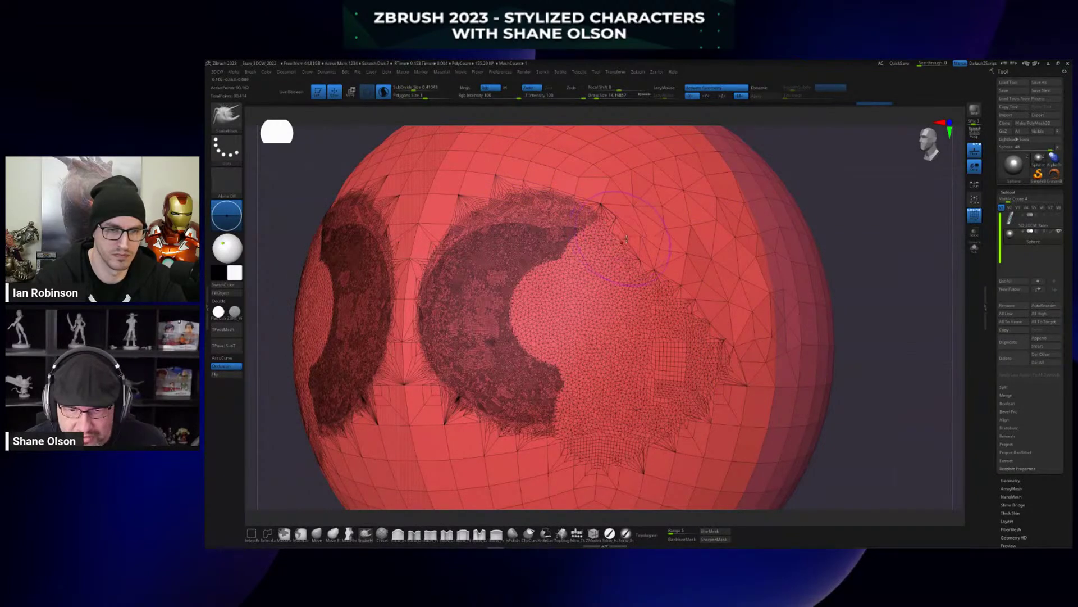
# Sample the SubDivide Size from the dense patch and brush that fine resolution over the coarse upper edge and the patch itself.
pyautogui.click(560, 72)
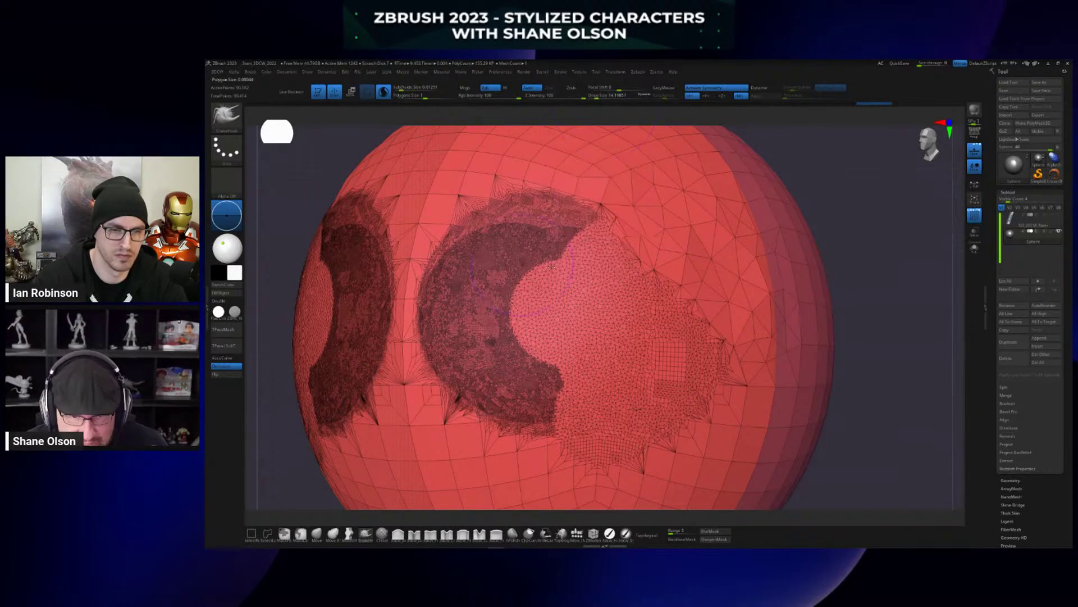
pyautogui.moveTo(640, 202)
pyautogui.keyDown('ctrl'); pyautogui.mouseDown()
pyautogui.moveTo(517, 186)
pyautogui.moveTo(711, 281)
pyautogui.mouseUp(); pyautogui.keyUp('ctrl')
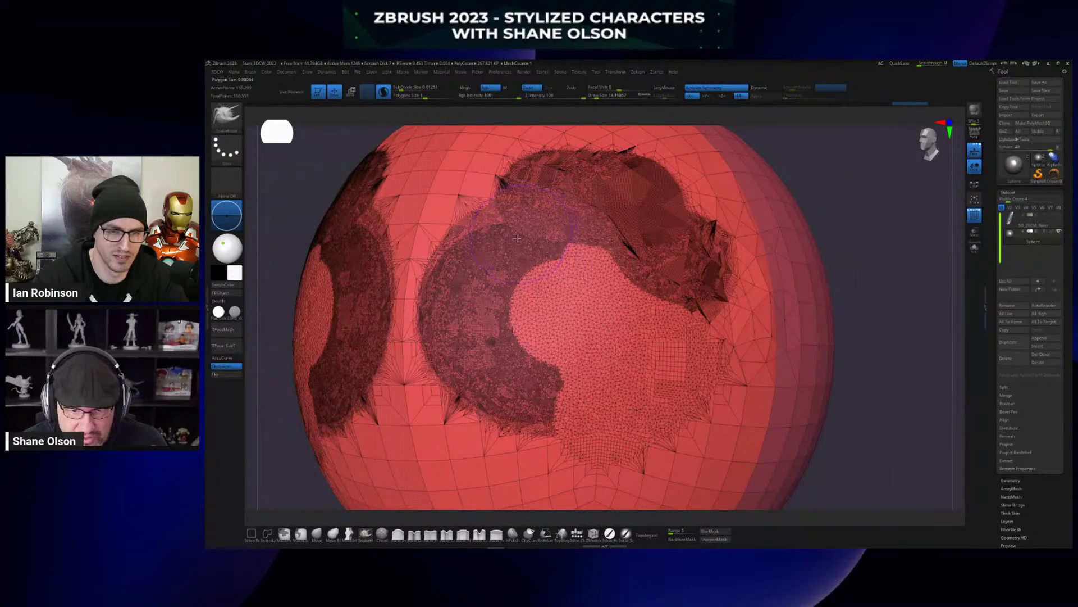
pyautogui.moveTo(517, 238)
pyautogui.keyDown('ctrl'); pyautogui.mouseDown()
pyautogui.moveTo(472, 208)
pyautogui.moveTo(432, 236)
pyautogui.moveTo(477, 314)
pyautogui.moveTo(536, 345)
pyautogui.mouseUp(); pyautogui.keyUp('ctrl')
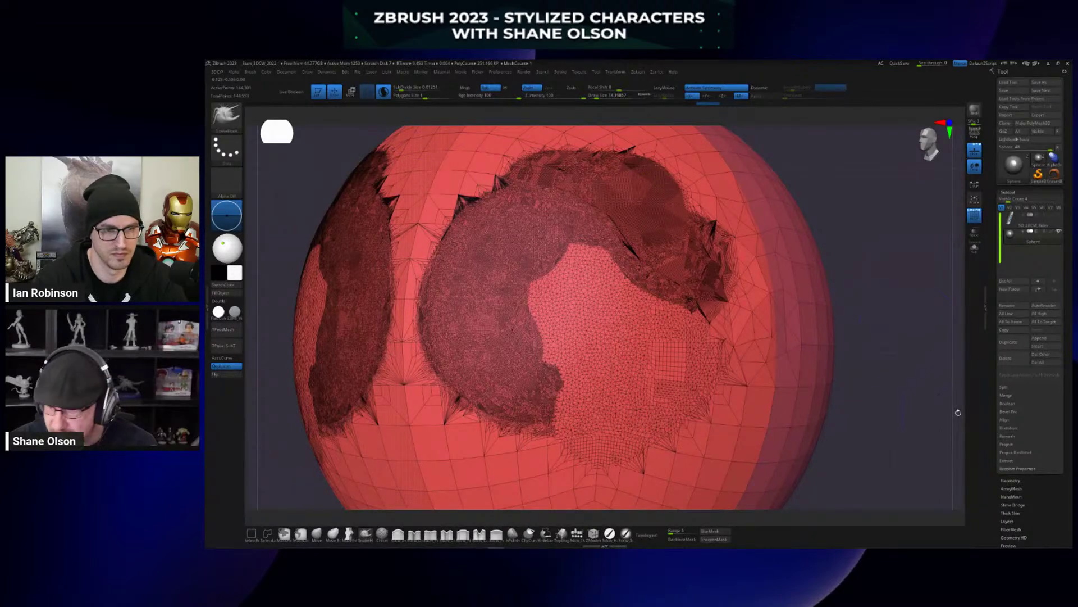
# Use Tessimate in the Geometry settings to rebuild the whole sphere with evenly sized triangles by lowering the Polygons Size.
pyautogui.scroll(-5, 1032, 368)
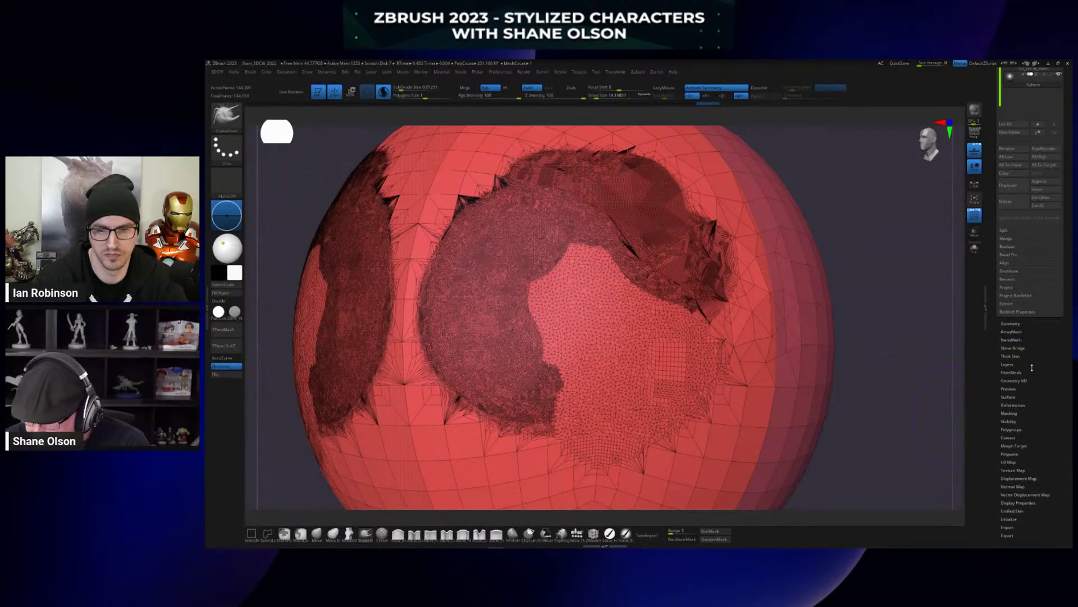
pyautogui.click(1015, 323)
pyautogui.scroll(4, 1045, 325)
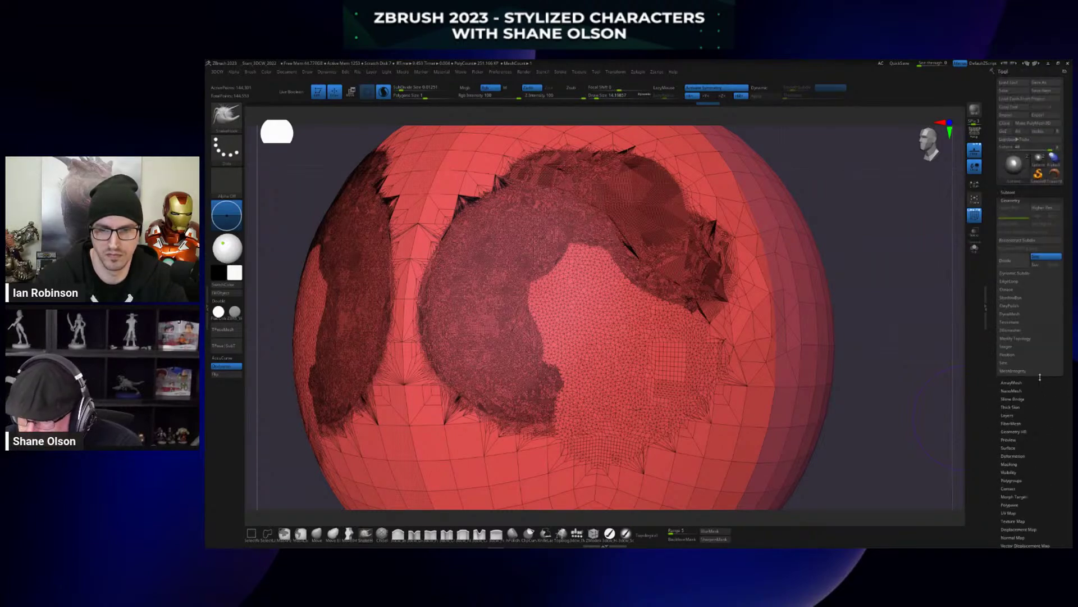
pyautogui.click(1020, 323)
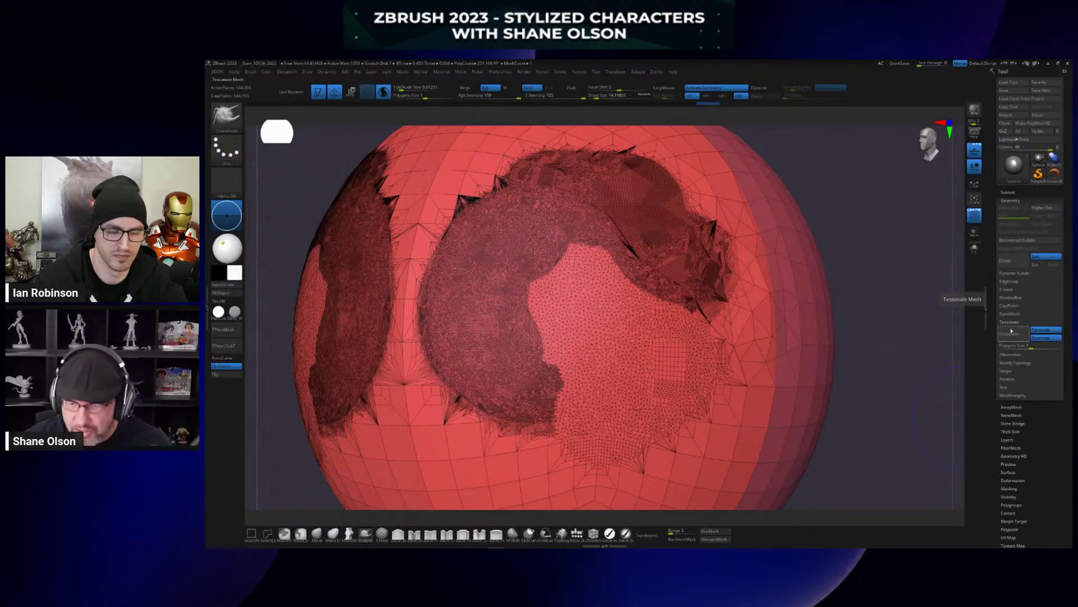
pyautogui.click(1034, 349)
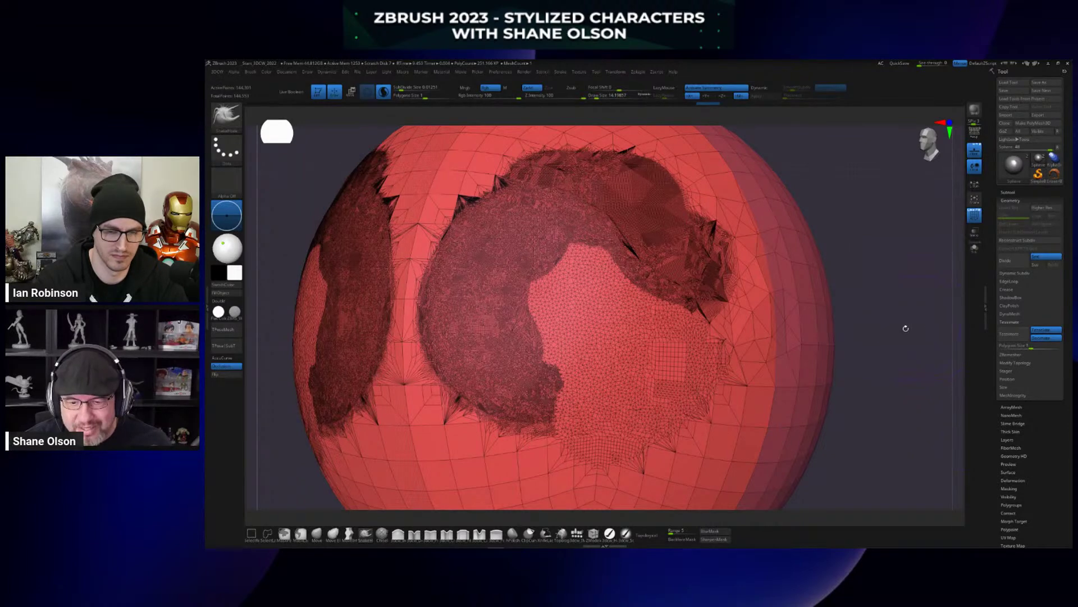
pyautogui.click(1028, 346)
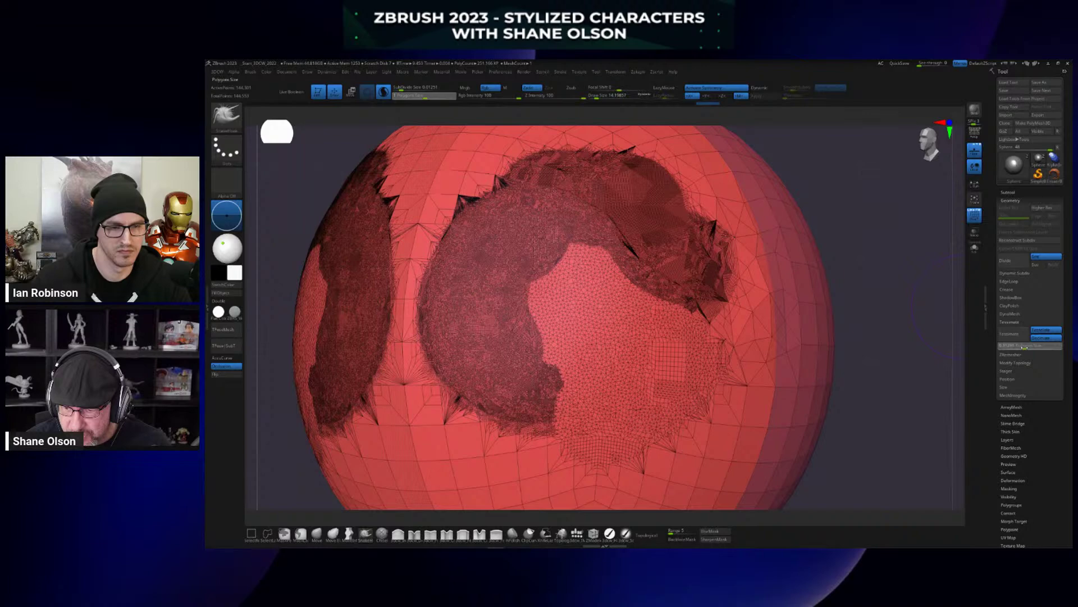
pyautogui.click(1025, 347)
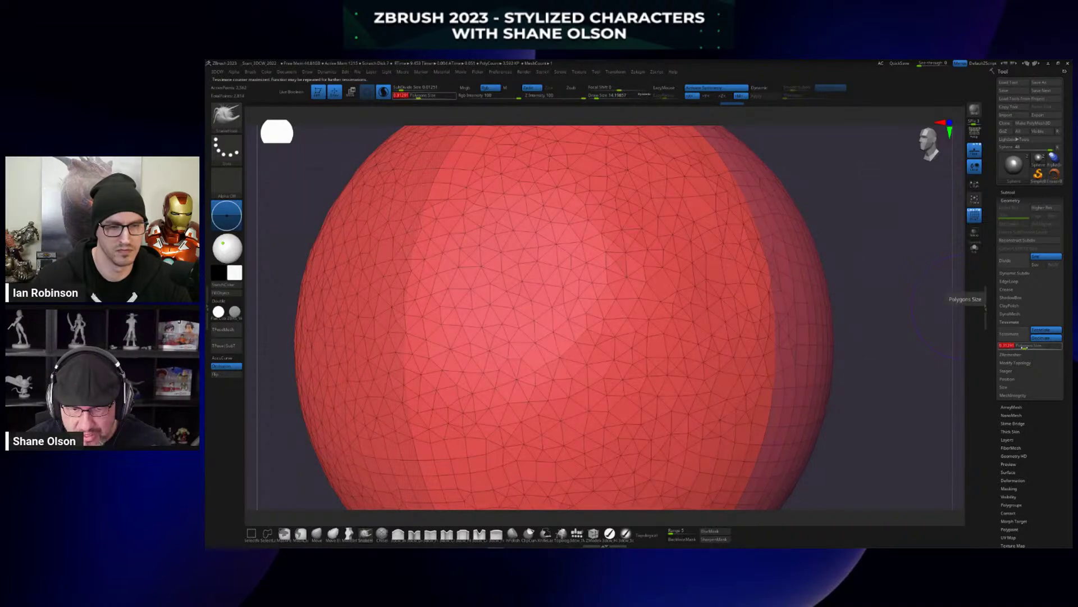
pyautogui.click(1025, 347)
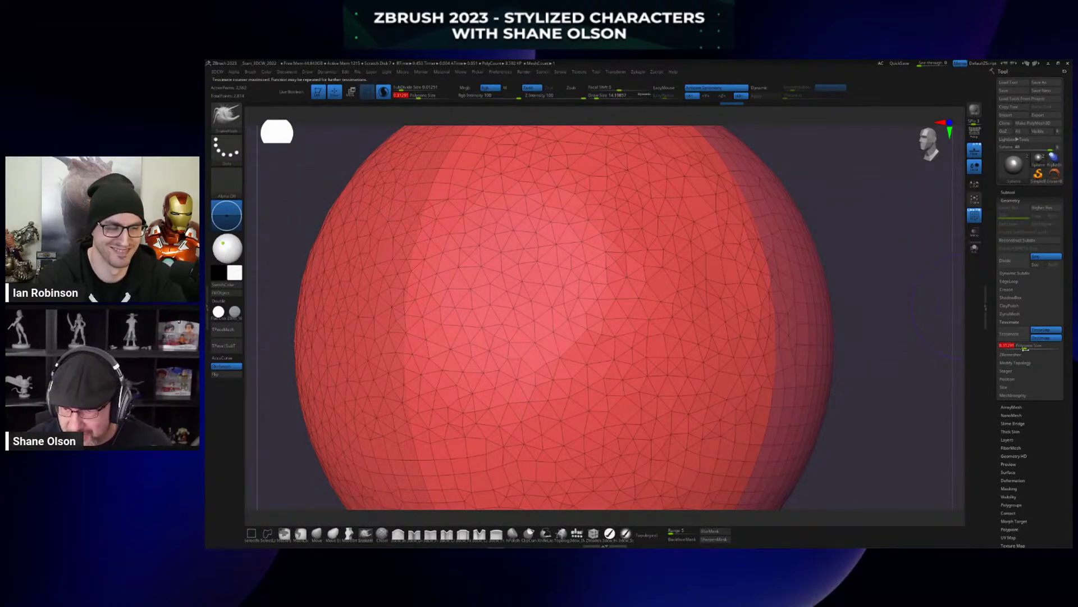
# Test progressively smaller Polygons Size values for a denser sphere mesh, and finish with a larger value for coarse triangles.
pyautogui.moveTo(1025, 347); pyautogui.dragTo(1021, 347)
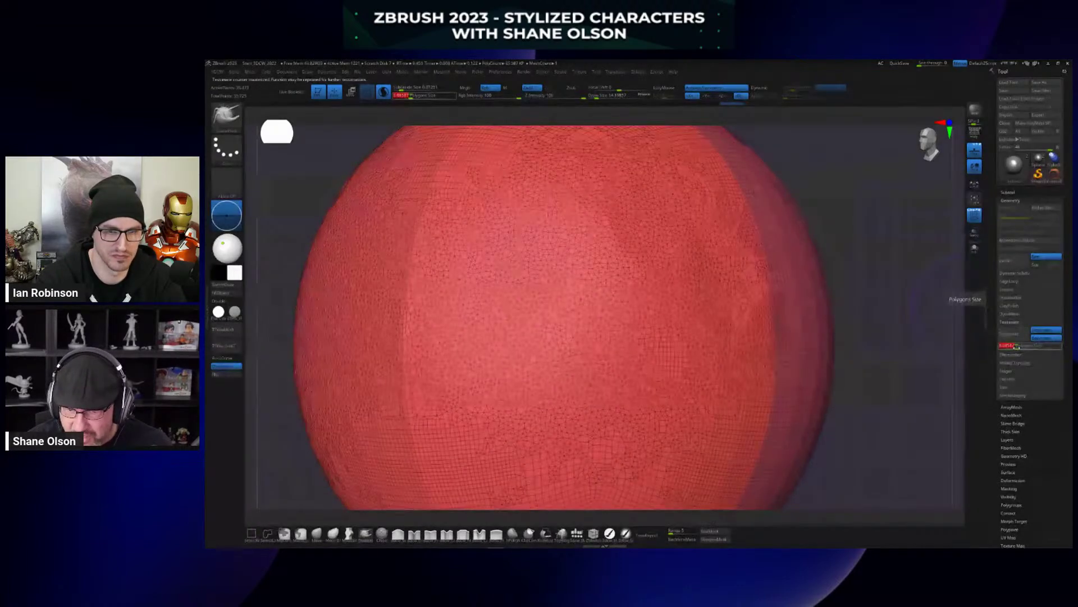
pyautogui.moveTo(1016, 346); pyautogui.dragTo(1006, 346)
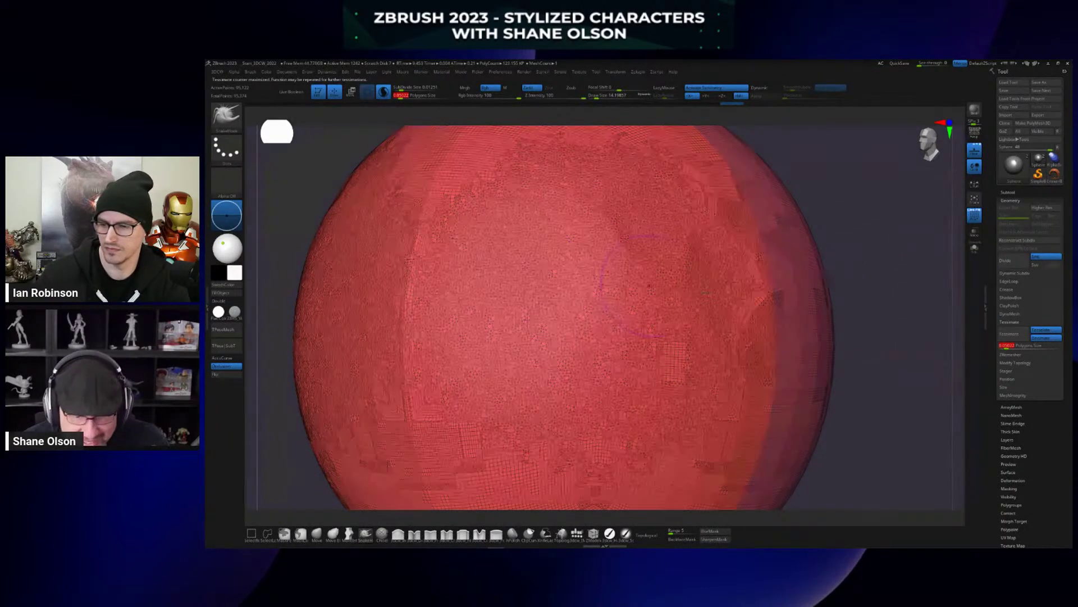
pyautogui.click(1003, 346)
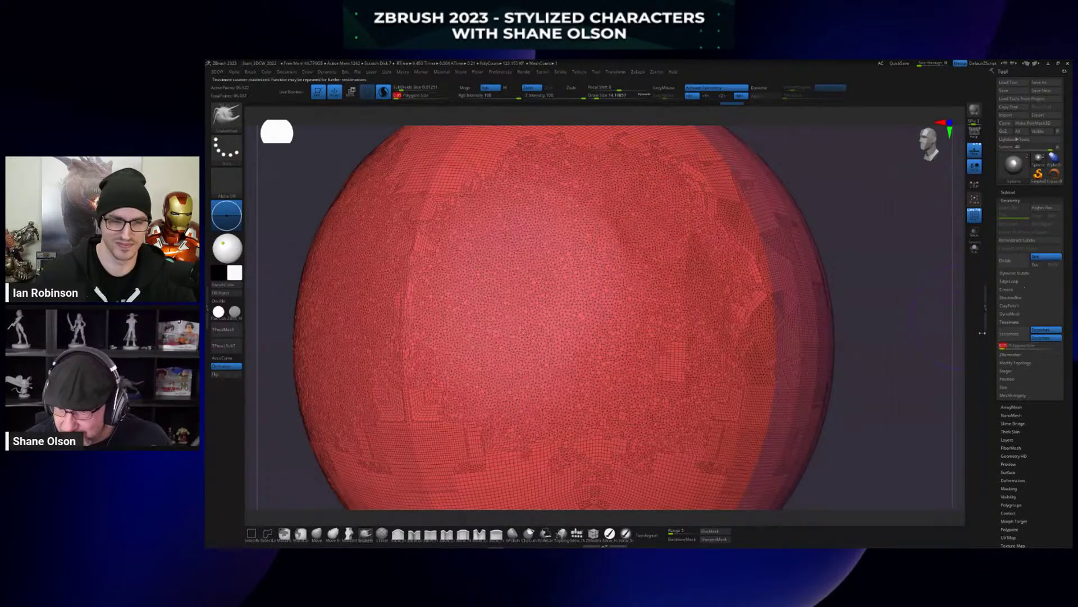
pyautogui.click(1030, 346)
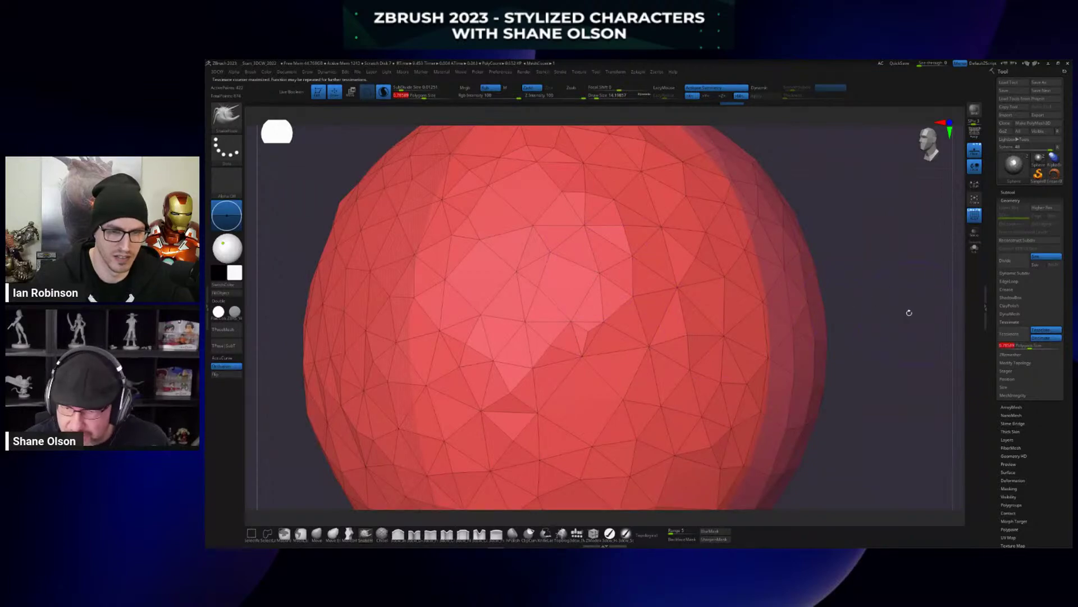
# Undo the last Tessimate rebuilds of the sphere and turn off the floor grid.
pyautogui.hotkey('ctrl', 'z')
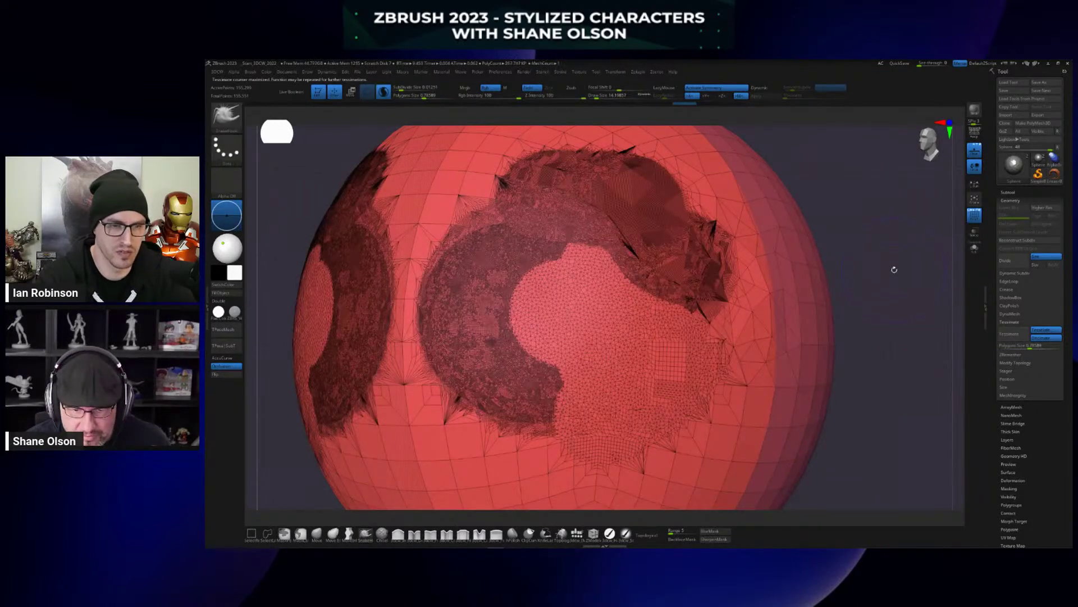
pyautogui.hotkey('ctrl', 'z')
pyautogui.keyDown('alt'); pyautogui.moveTo(774, 287); pyautogui.dragTo(784, 324); pyautogui.keyUp('alt')
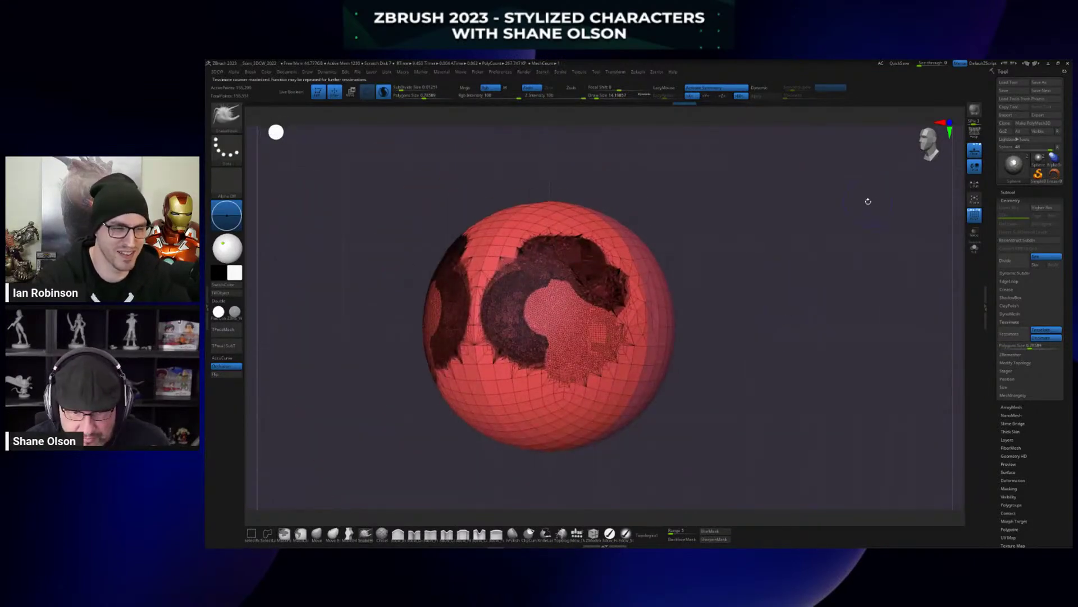
pyautogui.click(974, 151)
pyautogui.moveTo(782, 275); pyautogui.dragTo(846, 293)
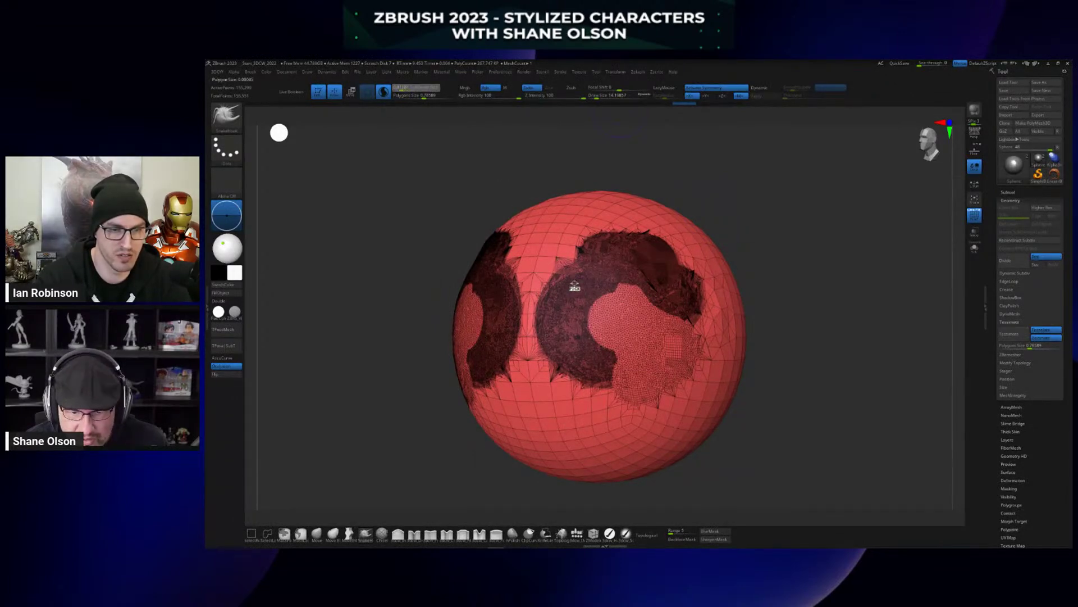
# Sample the SubDivide Size from the sphere's refined patch and turn the sphere to face the front.
pyautogui.click(622, 337)
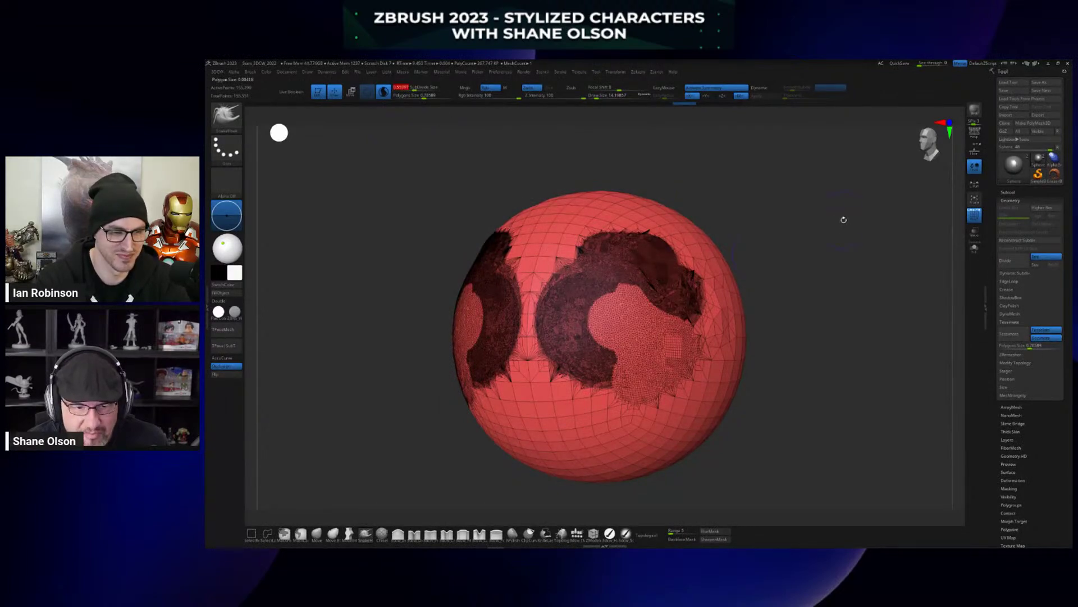
pyautogui.moveTo(837, 267); pyautogui.dragTo(814, 263)
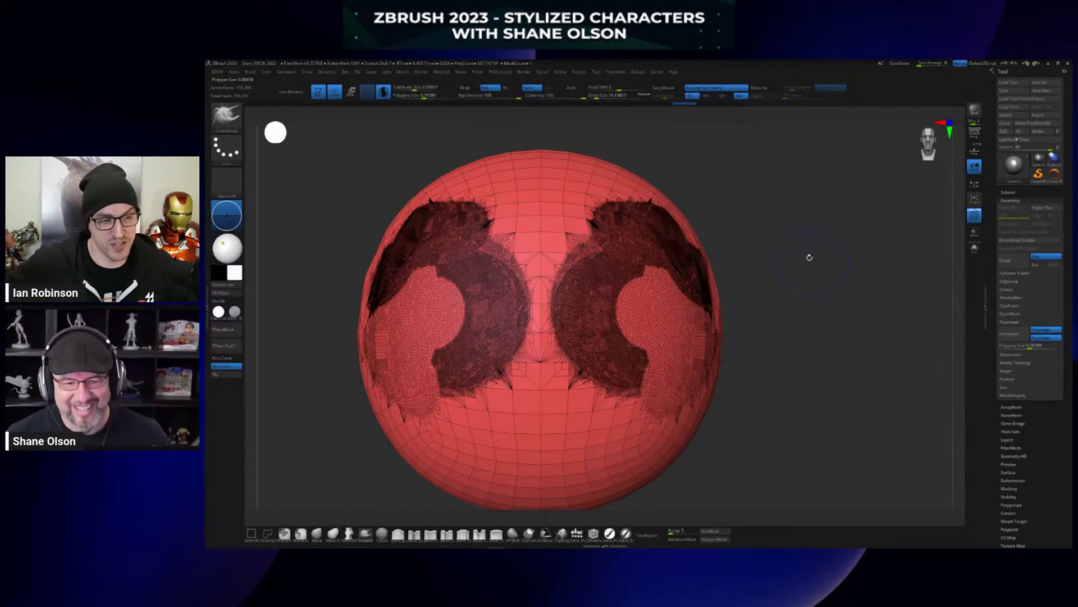
pyautogui.moveTo(770, 224); pyautogui.dragTo(720, 196)
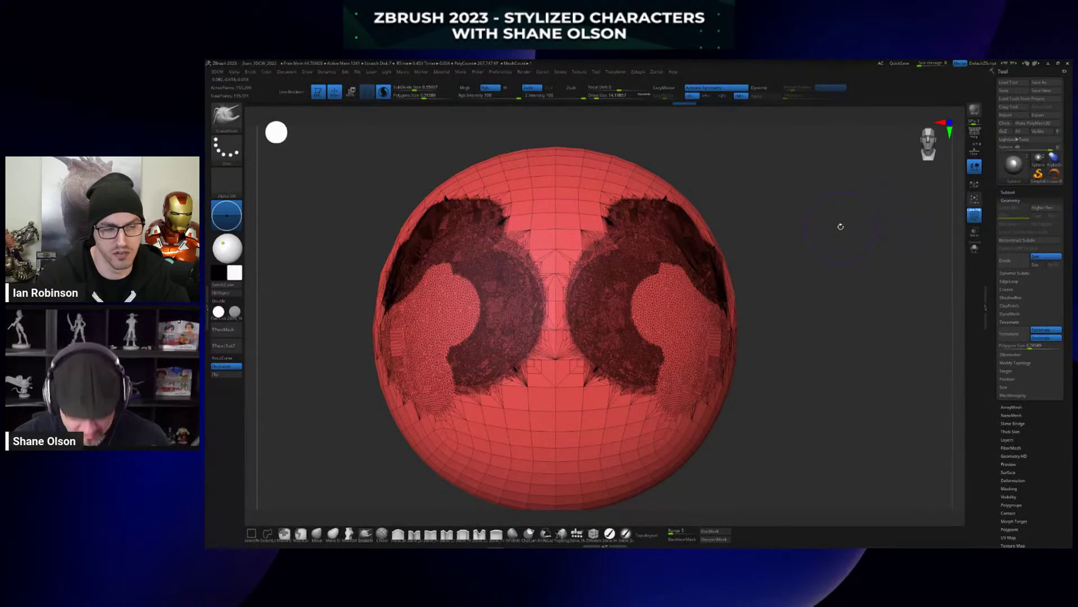
# Open the finished Wolverine character project, discarding the unsaved changes to the demo sphere.
pyautogui.hotkey('ctrl', 'o')
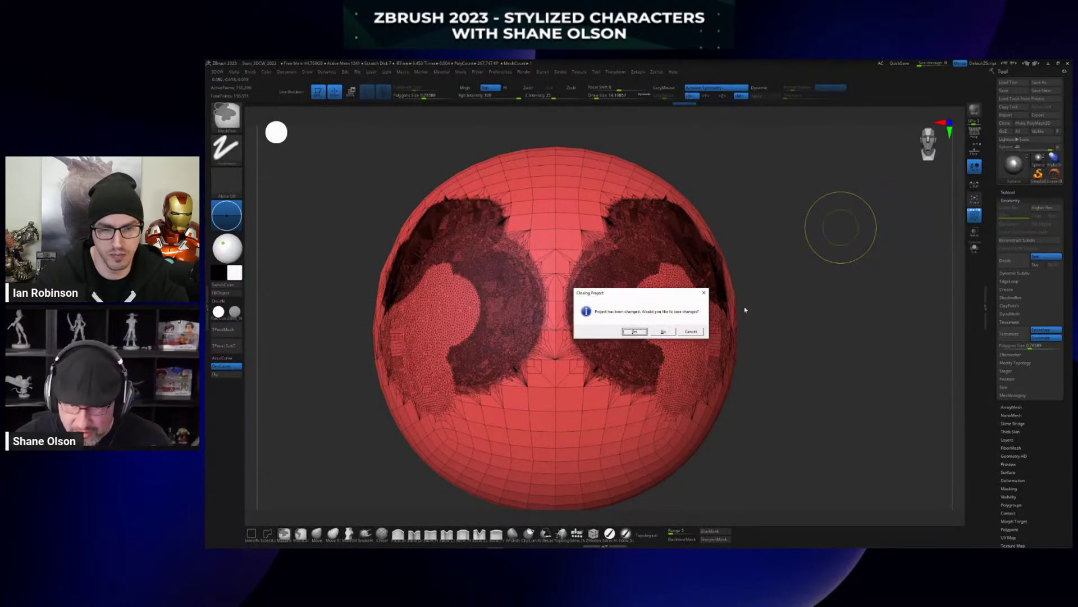
pyautogui.click(661, 331)
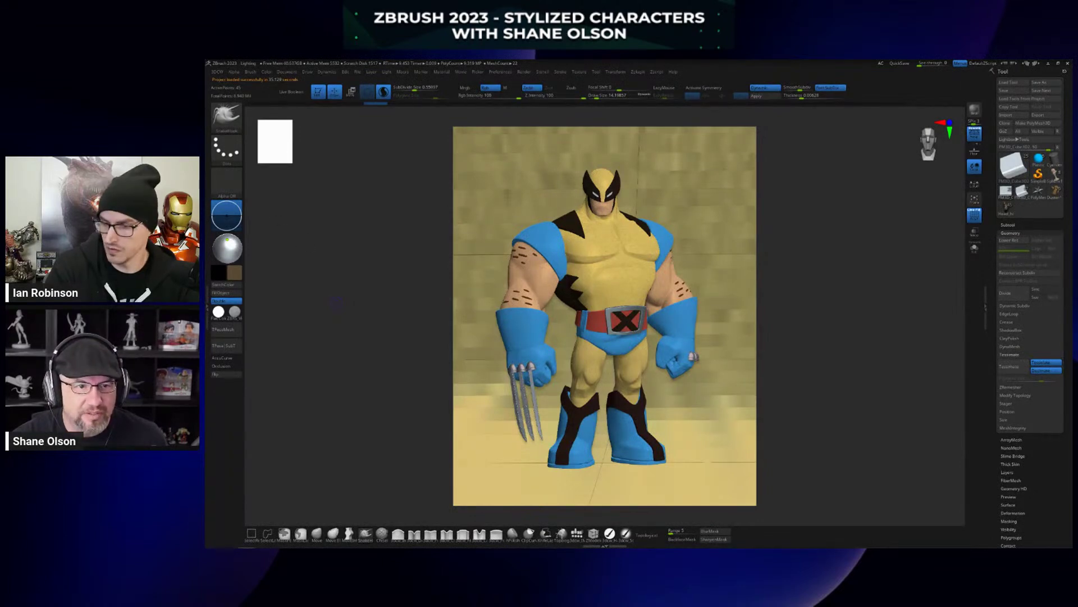
# Switch to the image viewer and examine the chameleon render, followed by the snail's body, carried props and face up close.
pyautogui.hotkey('alt', 'Tab')
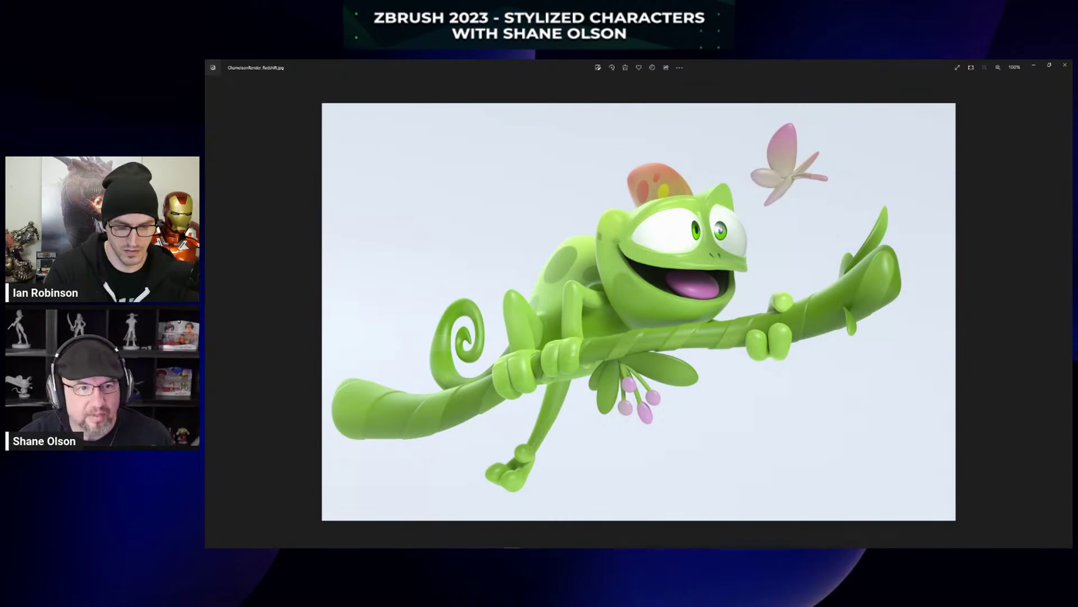
pyautogui.press('Right')
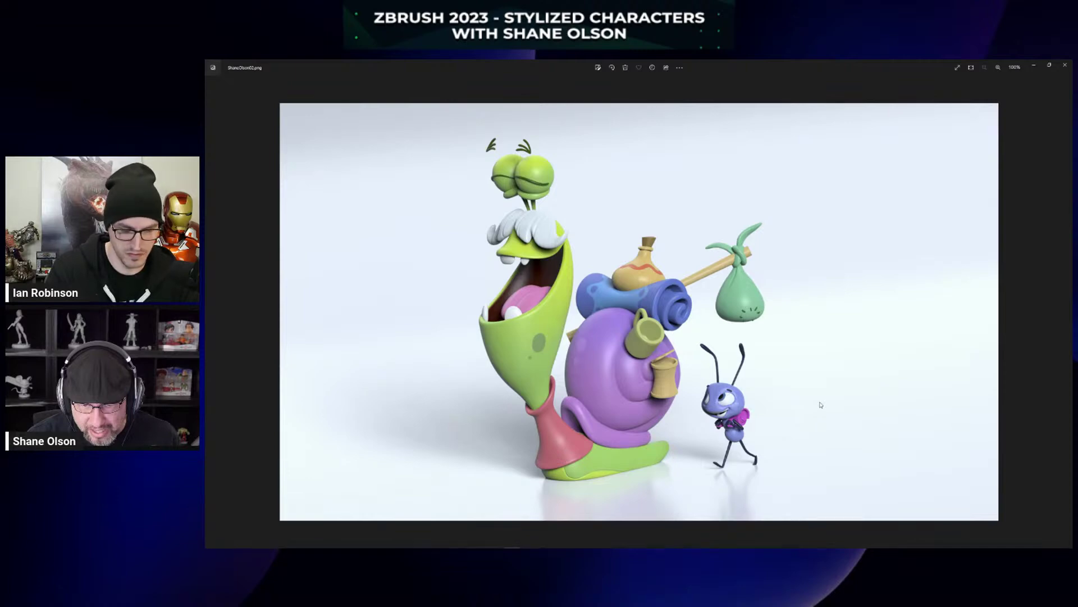
pyautogui.scroll(5, 609, 388)
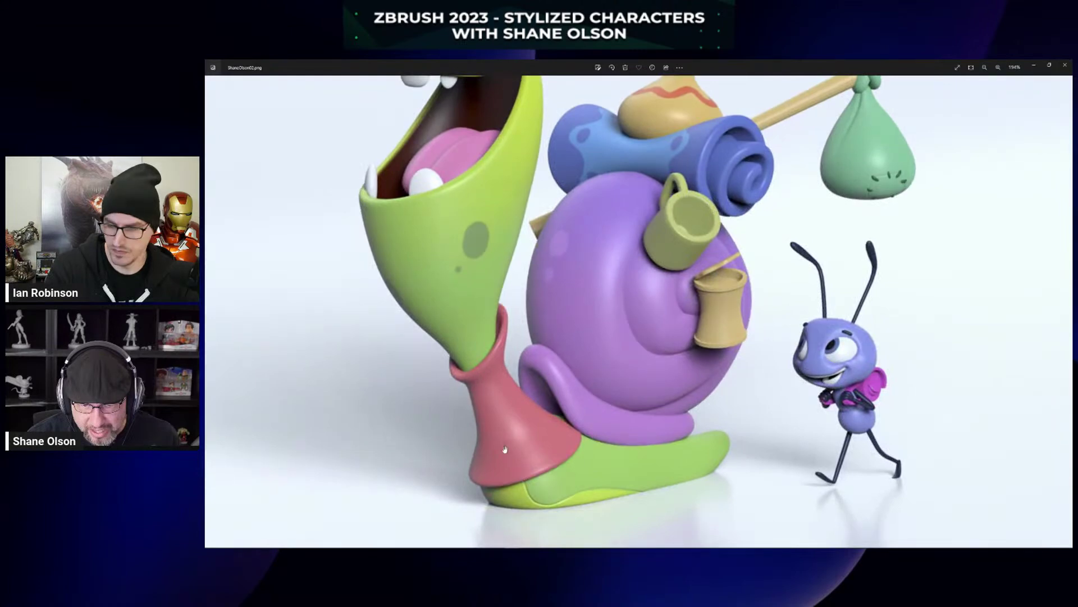
pyautogui.moveTo(633, 341); pyautogui.dragTo(596, 306)
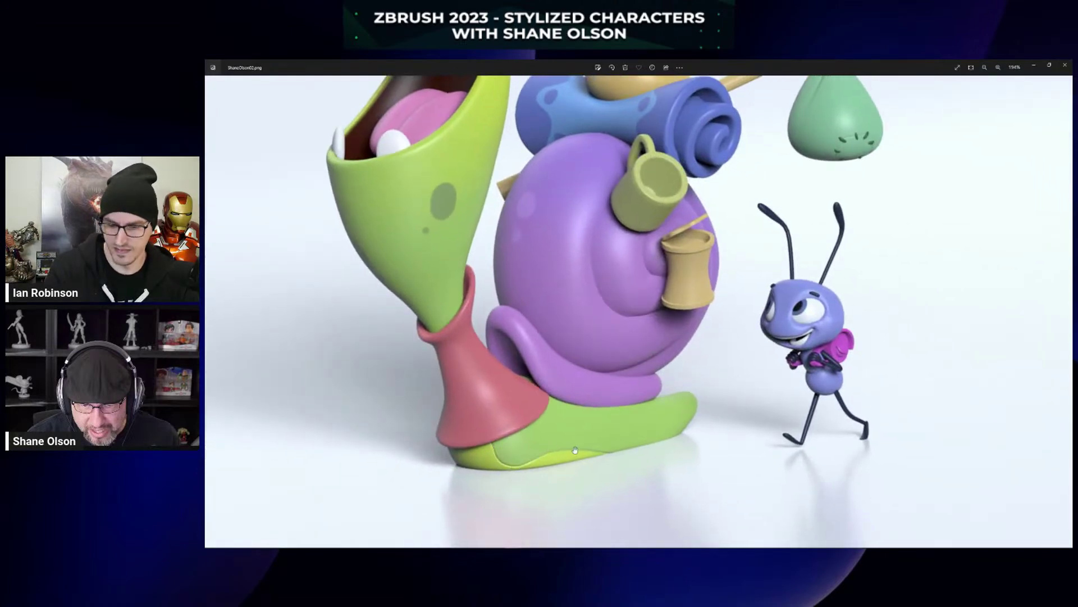
pyautogui.scroll(3, 603, 456)
pyautogui.scroll(2, 584, 340)
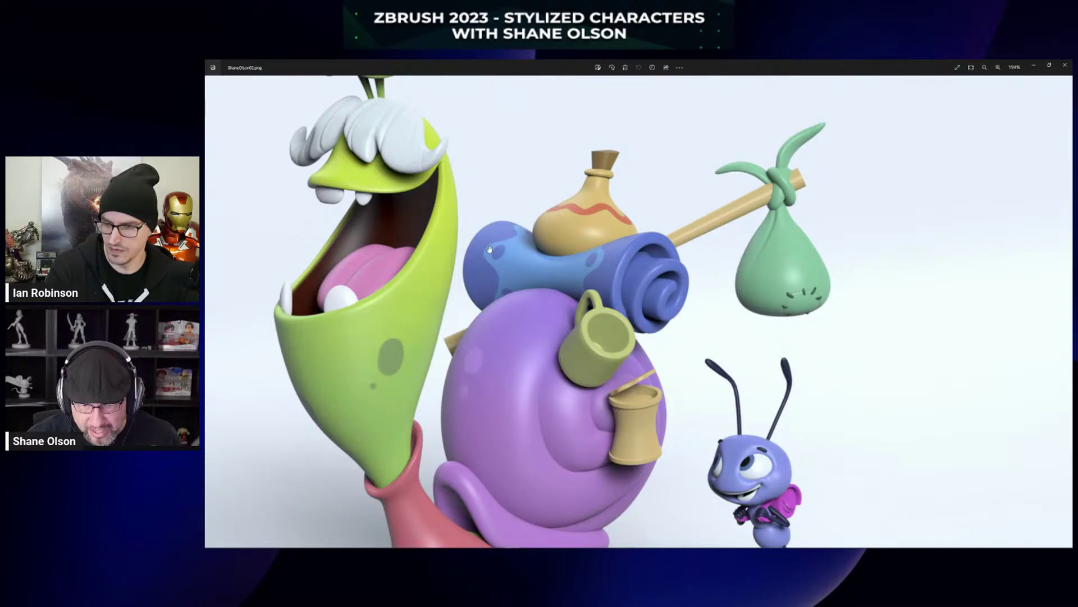
pyautogui.scroll(3, 489, 250)
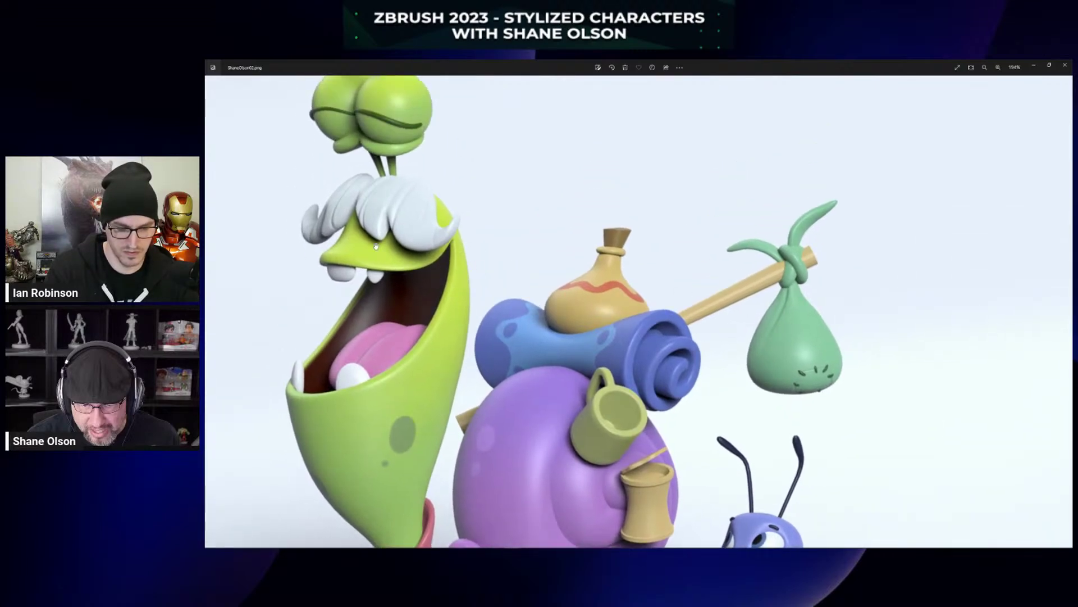
pyautogui.moveTo(397, 175); pyautogui.dragTo(420, 226)
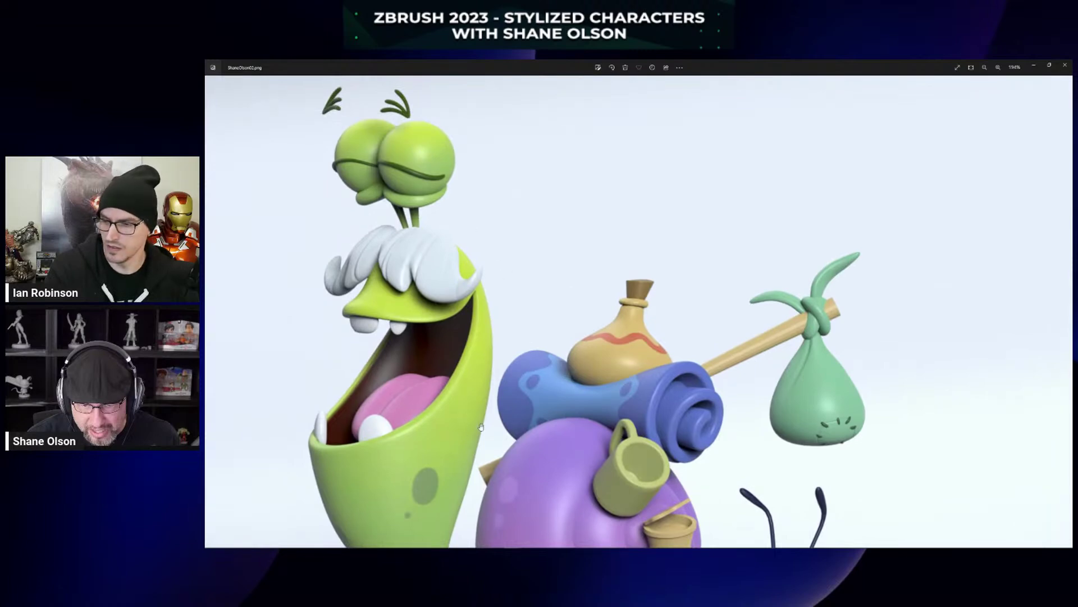
pyautogui.scroll(-4, 548, 381)
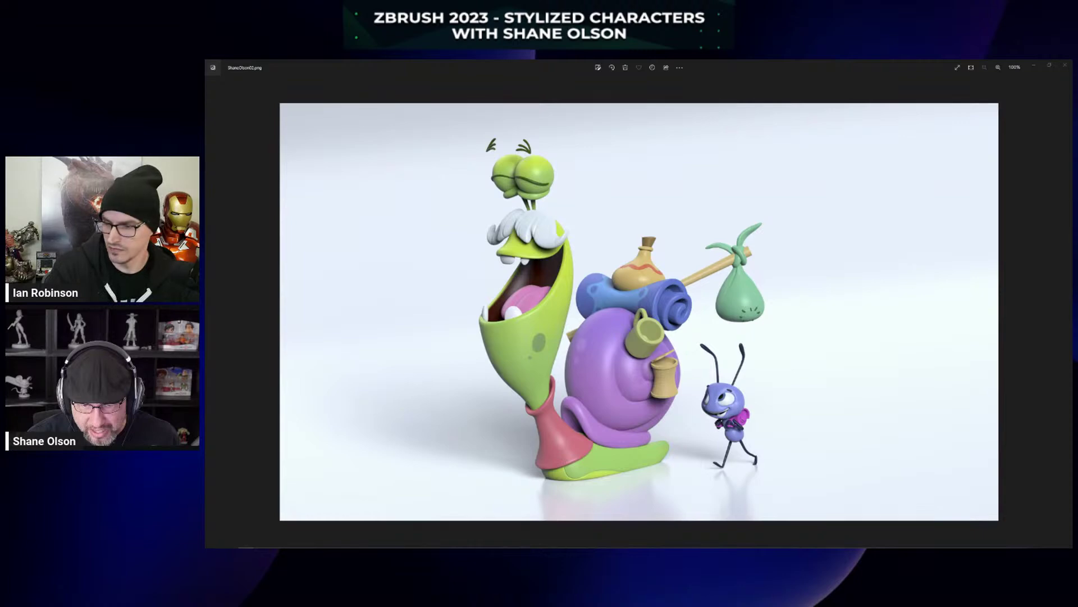
# Open the render of the woman in the white and orange suit and examine her pistol, gloves, torso, hair and face.
pyautogui.click(433, 547)
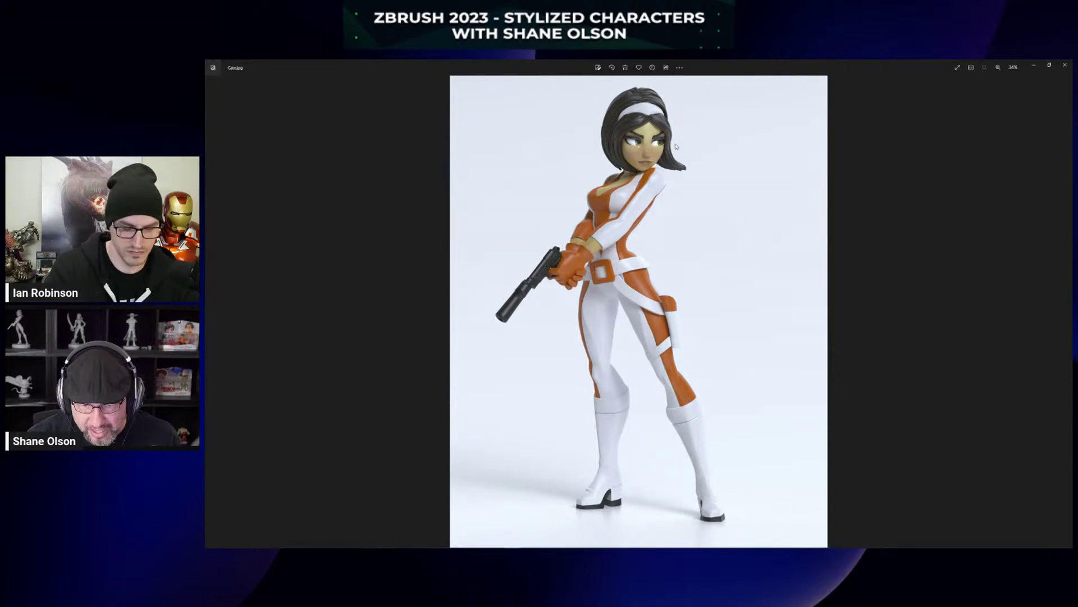
pyautogui.scroll(2, 673, 216)
pyautogui.scroll(1, 673, 217)
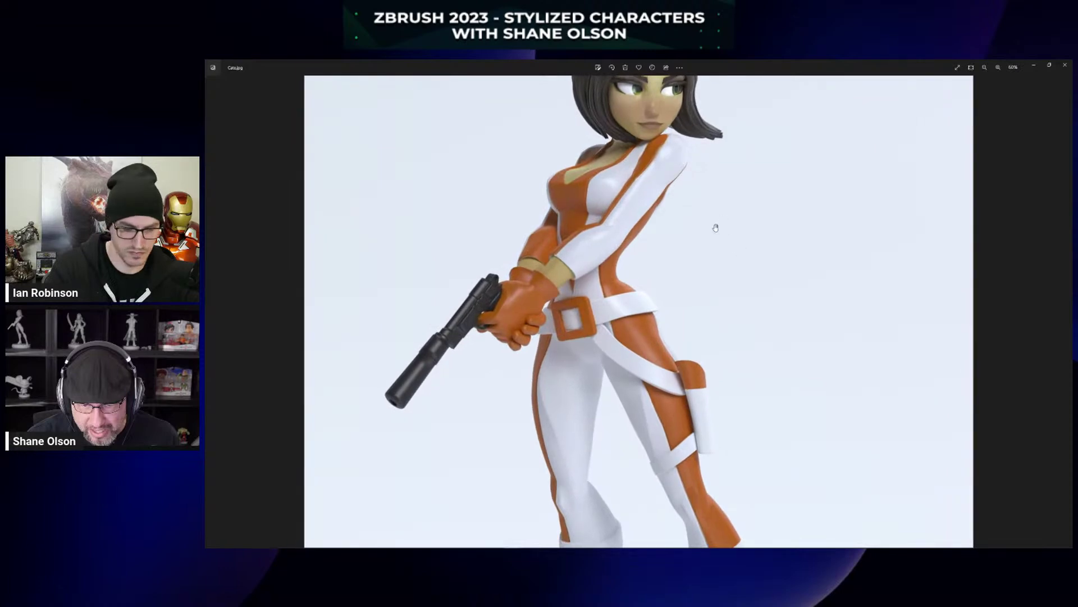
pyautogui.moveTo(605, 234); pyautogui.dragTo(592, 325)
pyautogui.scroll(4, 422, 411)
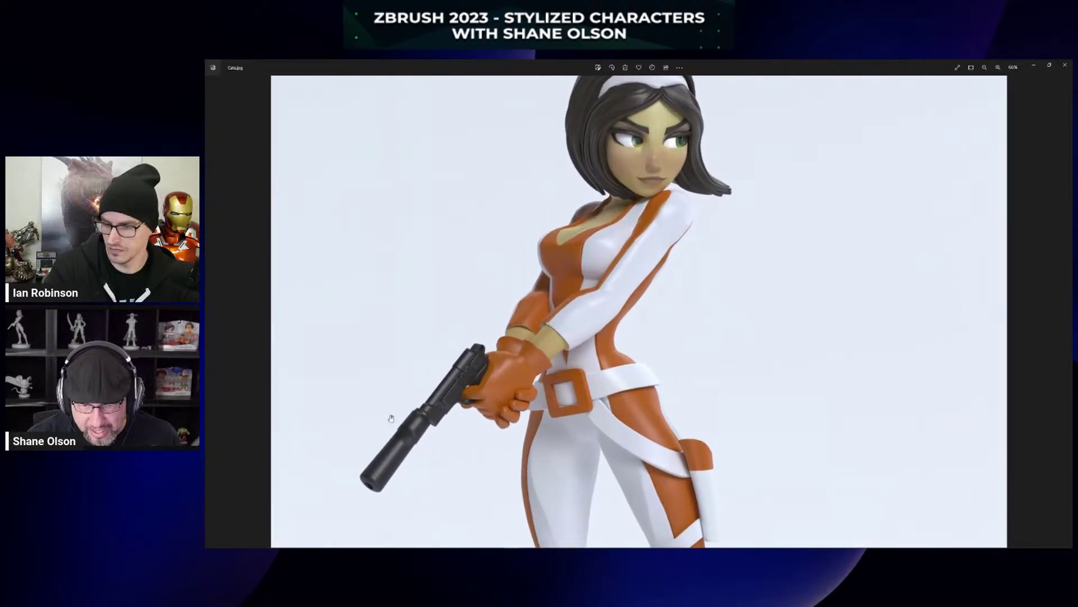
pyautogui.scroll(1, 415, 416)
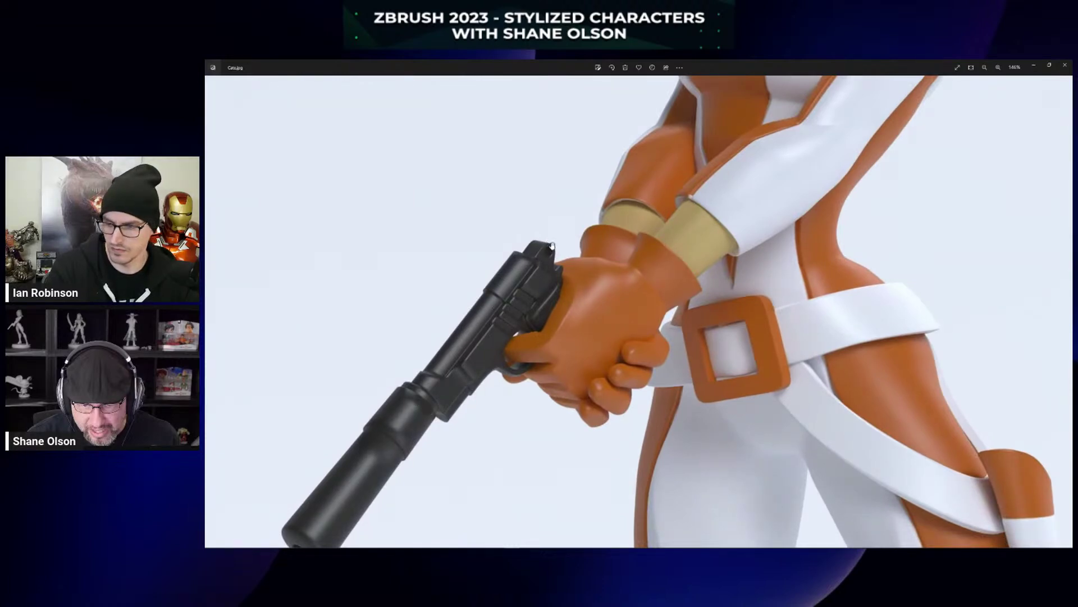
pyautogui.moveTo(623, 224); pyautogui.dragTo(567, 382)
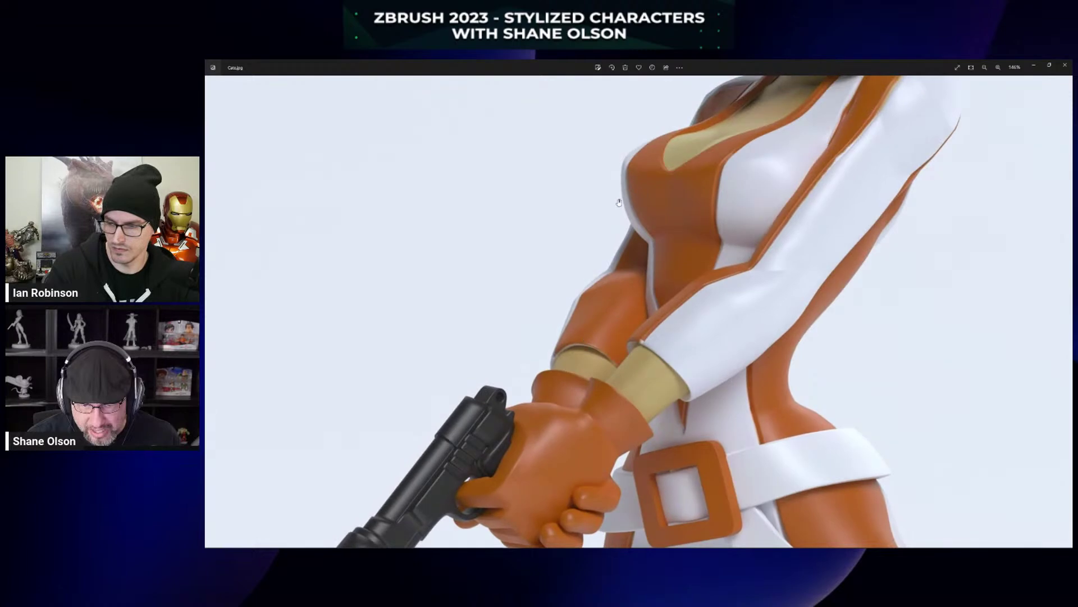
pyautogui.moveTo(561, 236); pyautogui.dragTo(511, 494)
pyautogui.moveTo(508, 181); pyautogui.dragTo(404, 389)
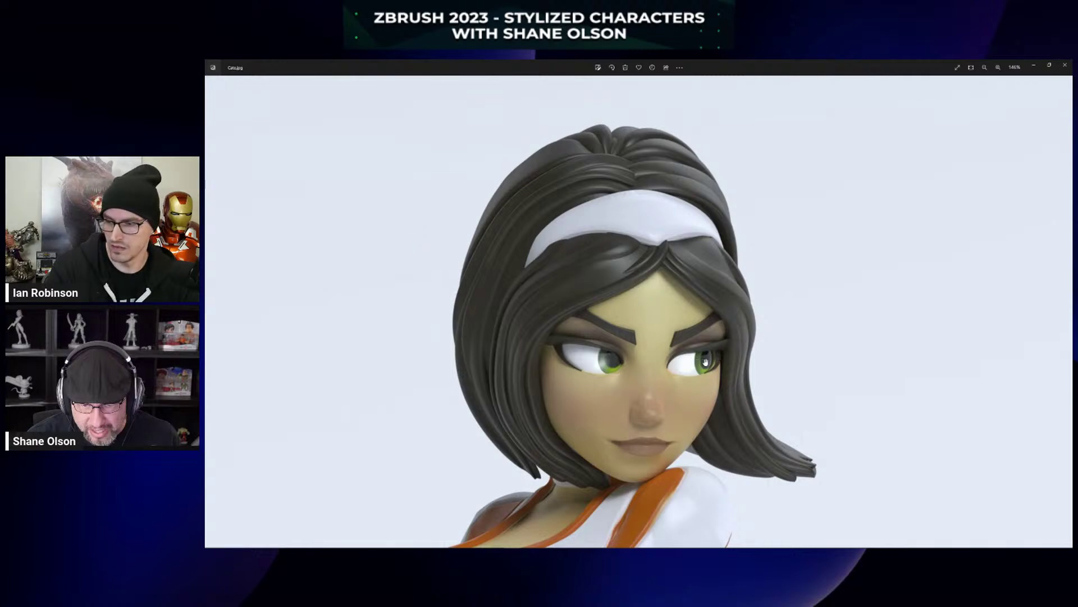
pyautogui.moveTo(453, 354); pyautogui.dragTo(449, 255)
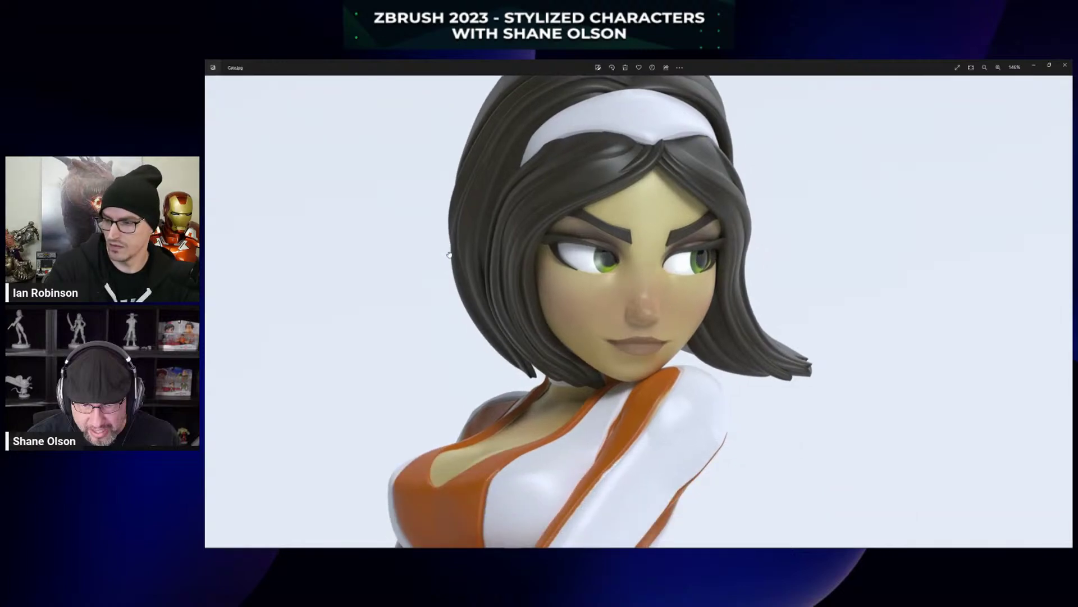
# Examine the woman's suit details from the chest and belt down to the boots, including the heel and sole shapes.
pyautogui.moveTo(387, 341); pyautogui.dragTo(378, 140)
pyautogui.moveTo(362, 313); pyautogui.dragTo(435, 158)
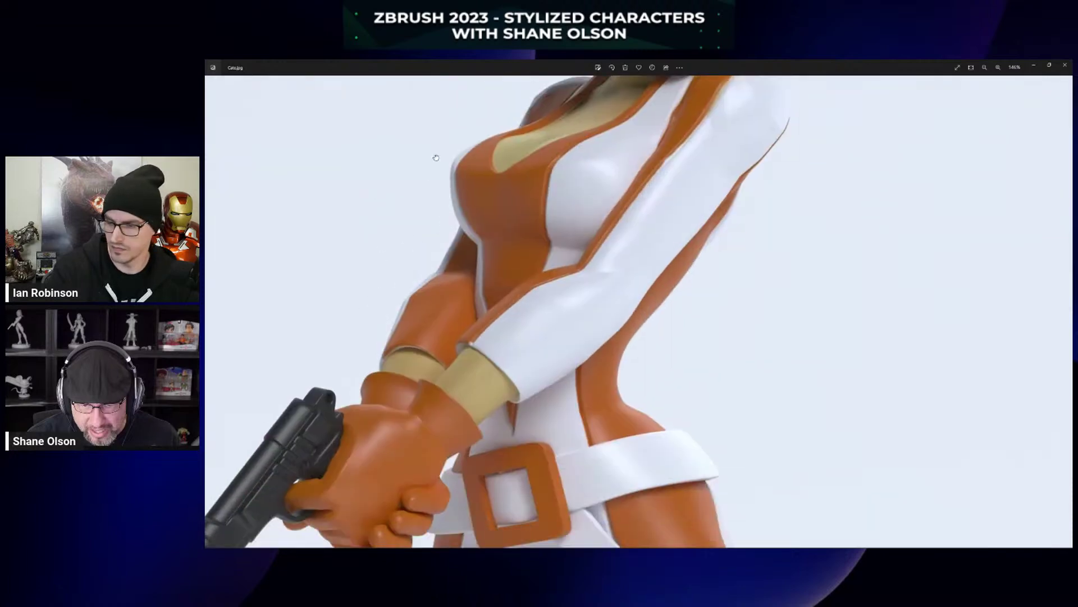
pyautogui.moveTo(365, 247); pyautogui.dragTo(368, 356)
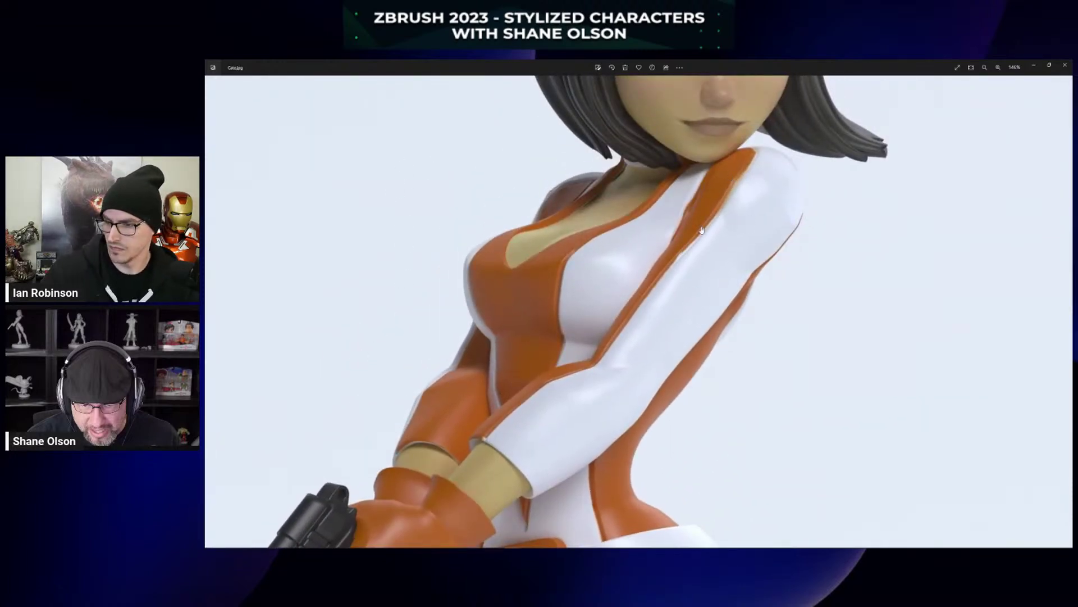
pyautogui.scroll(-10, 414, 287)
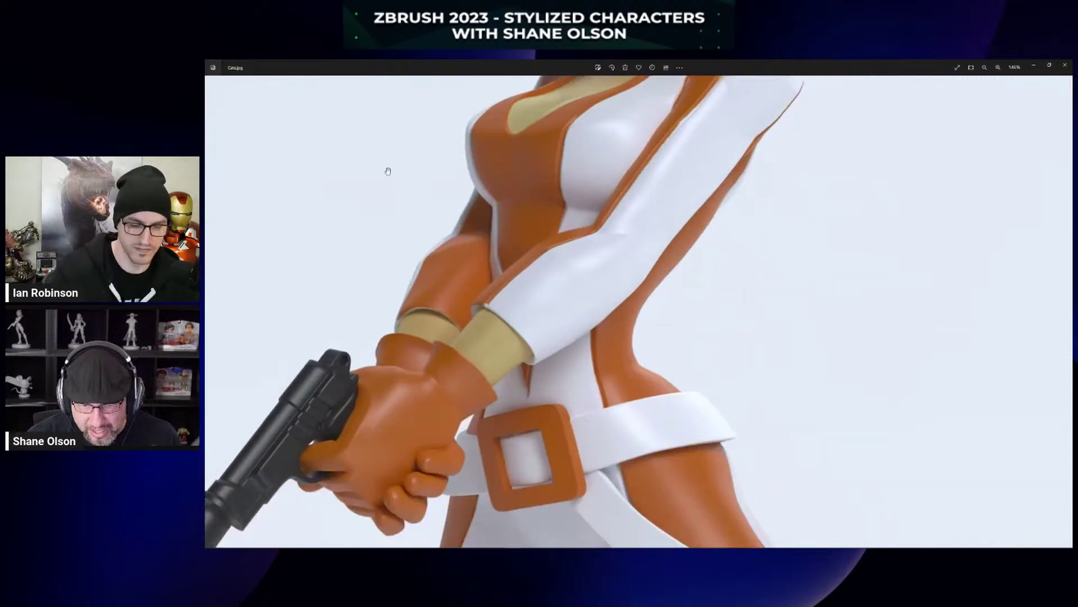
pyautogui.scroll(-10, 373, 332)
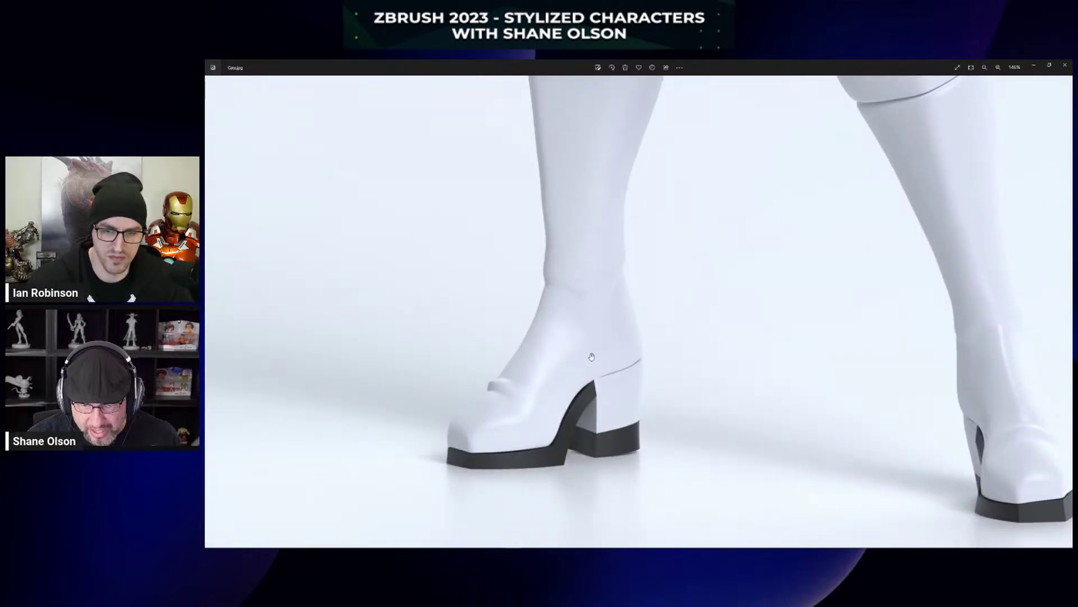
pyautogui.keyDown('ctrl'); pyautogui.scroll(3, 579, 325); pyautogui.keyUp('ctrl')
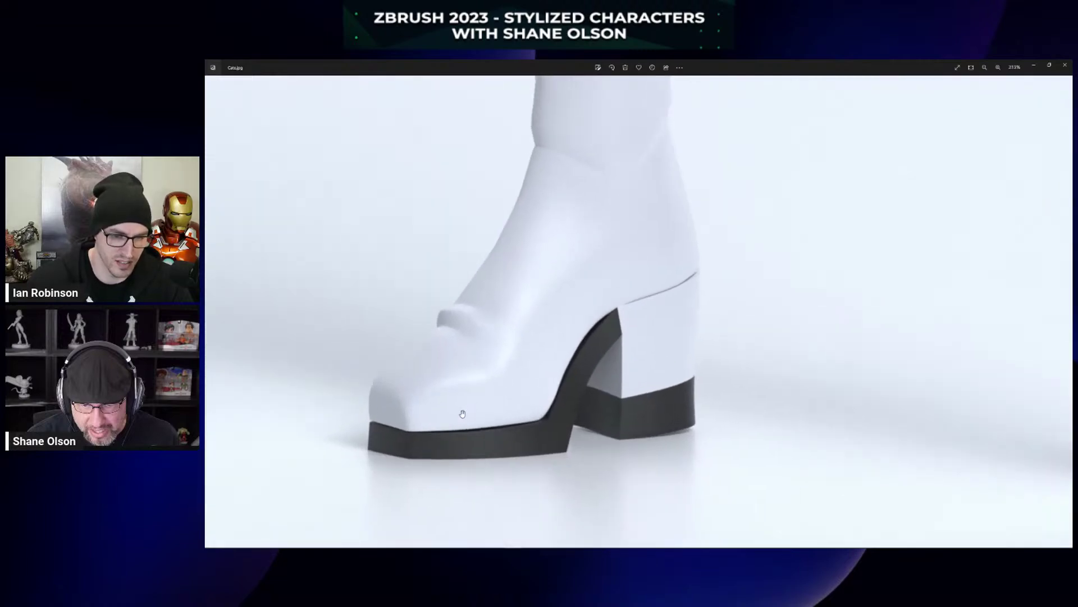
pyautogui.keyDown('ctrl'); pyautogui.scroll(2, 468, 420); pyautogui.keyUp('ctrl')
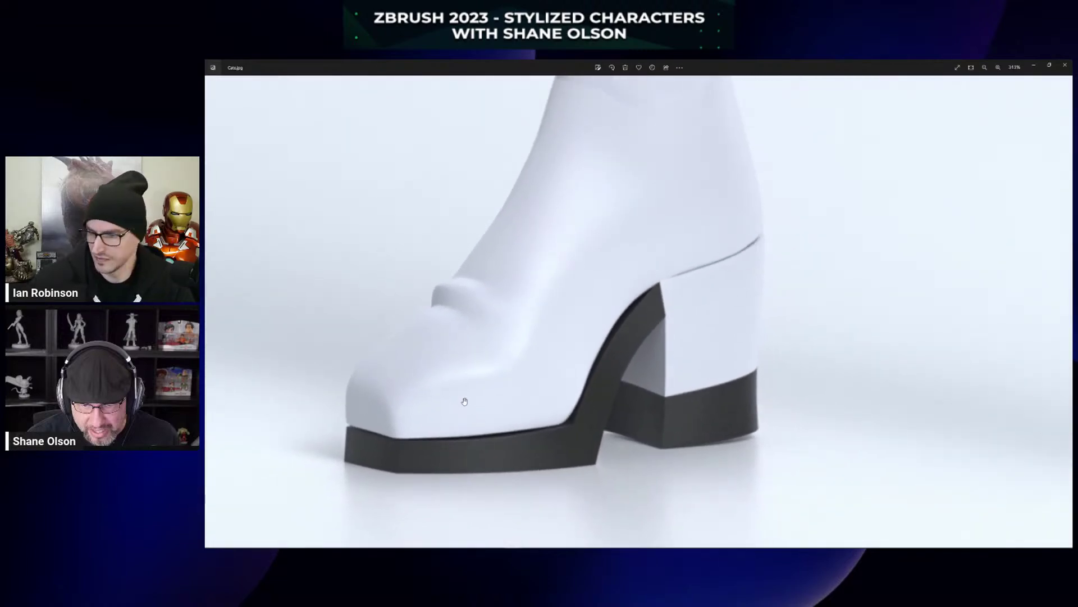
pyautogui.keyDown('ctrl'); pyautogui.scroll(2, 464, 403); pyautogui.keyUp('ctrl')
pyautogui.keyDown('ctrl'); pyautogui.scroll(-4, 516, 443); pyautogui.keyUp('ctrl')
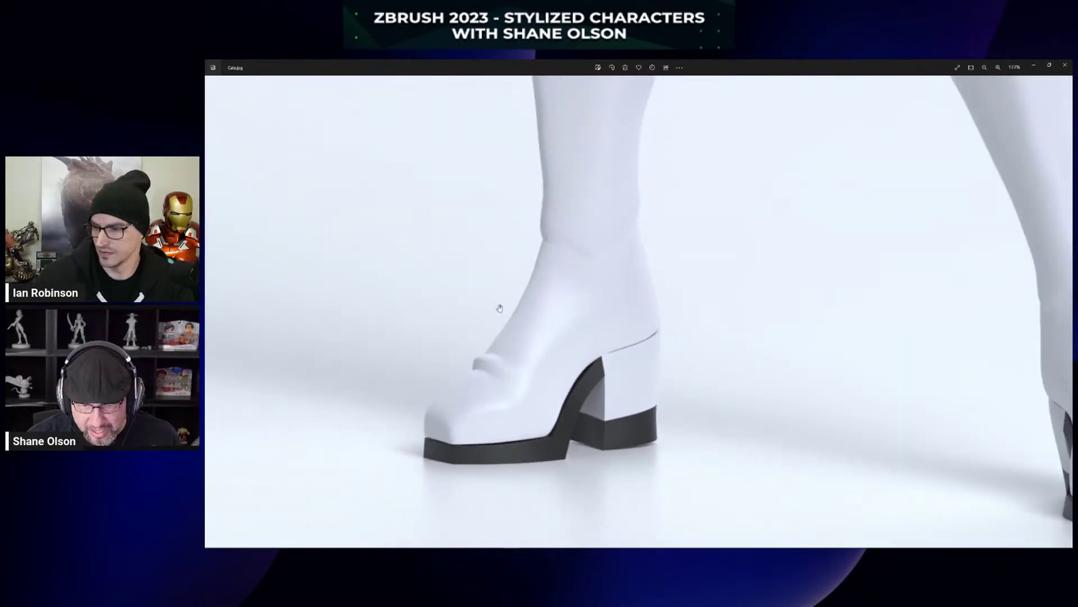
pyautogui.keyDown('ctrl'); pyautogui.scroll(-2, 577, 313); pyautogui.keyUp('ctrl')
pyautogui.keyDown('ctrl'); pyautogui.scroll(-2, 577, 313); pyautogui.keyUp('ctrl')
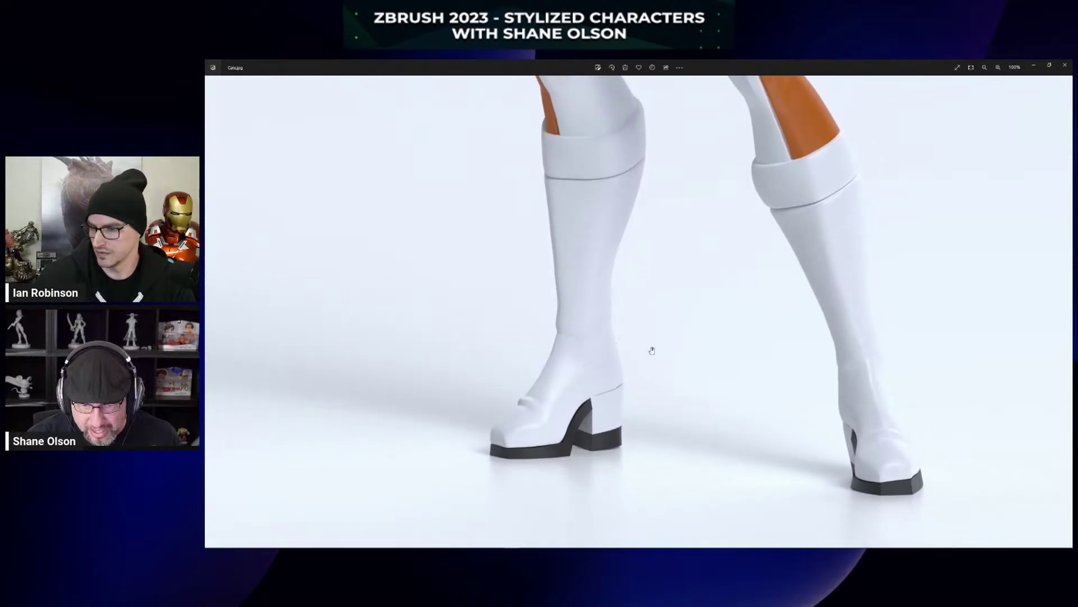
# Look back over the woman's render from the boots past the thigh holster to the head.
pyautogui.moveTo(674, 197); pyautogui.dragTo(696, 542)
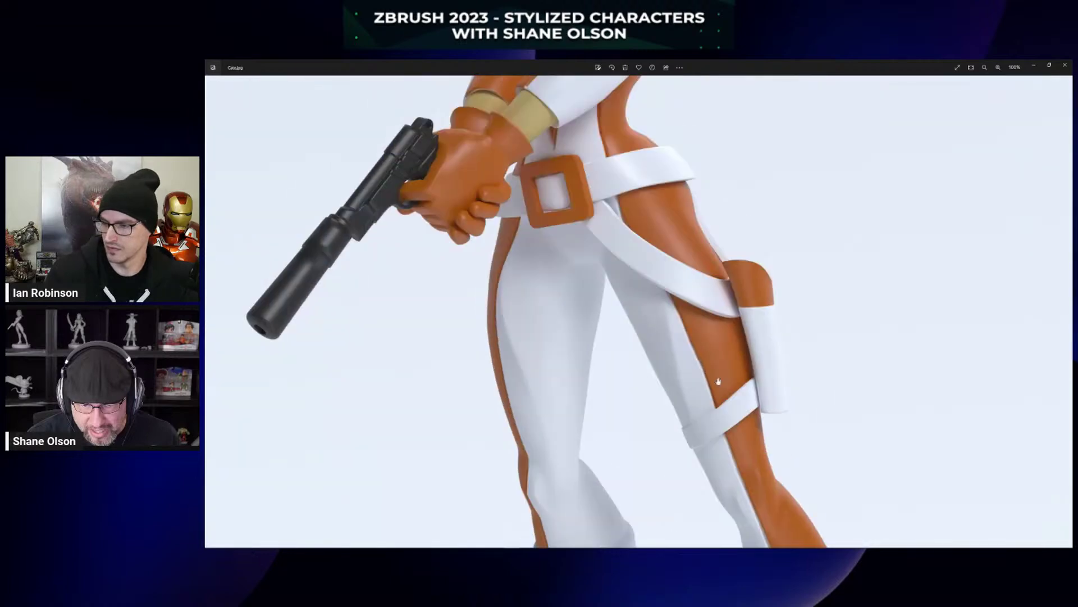
pyautogui.moveTo(764, 211); pyautogui.dragTo(793, 503)
pyautogui.moveTo(818, 309); pyautogui.dragTo(792, 510)
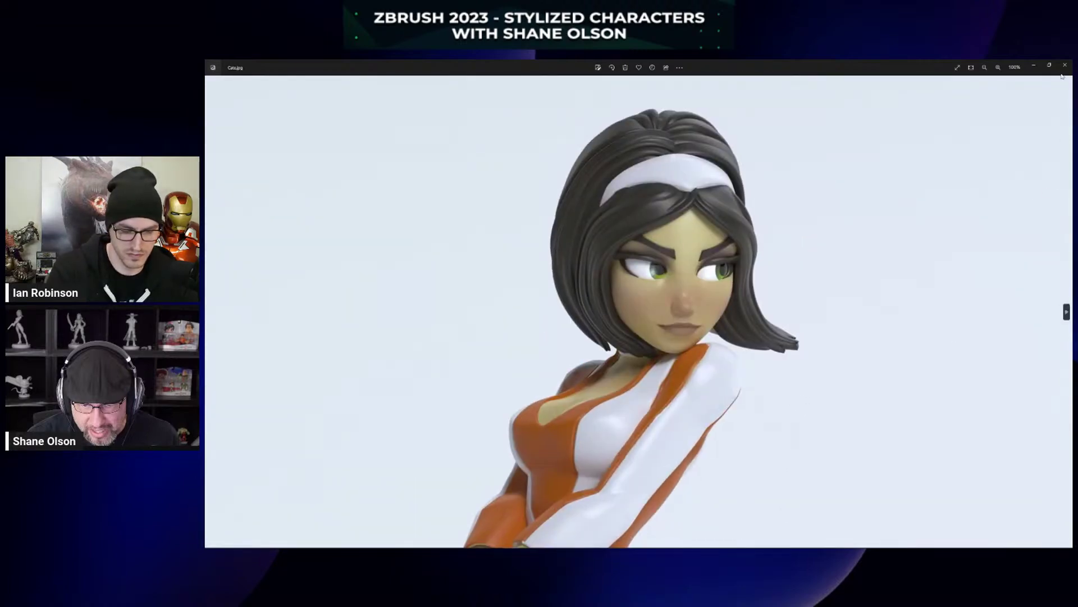
# Close the woman's render and show the full-figure cowboy render with the scoped rifle.
pyautogui.click(1067, 312)
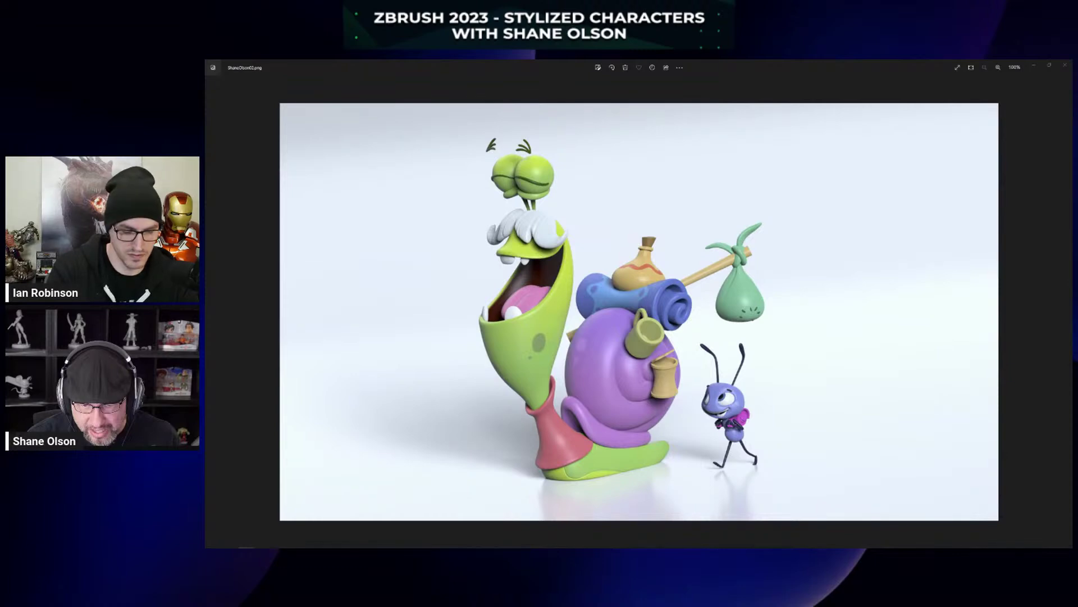
pyautogui.press('Right')
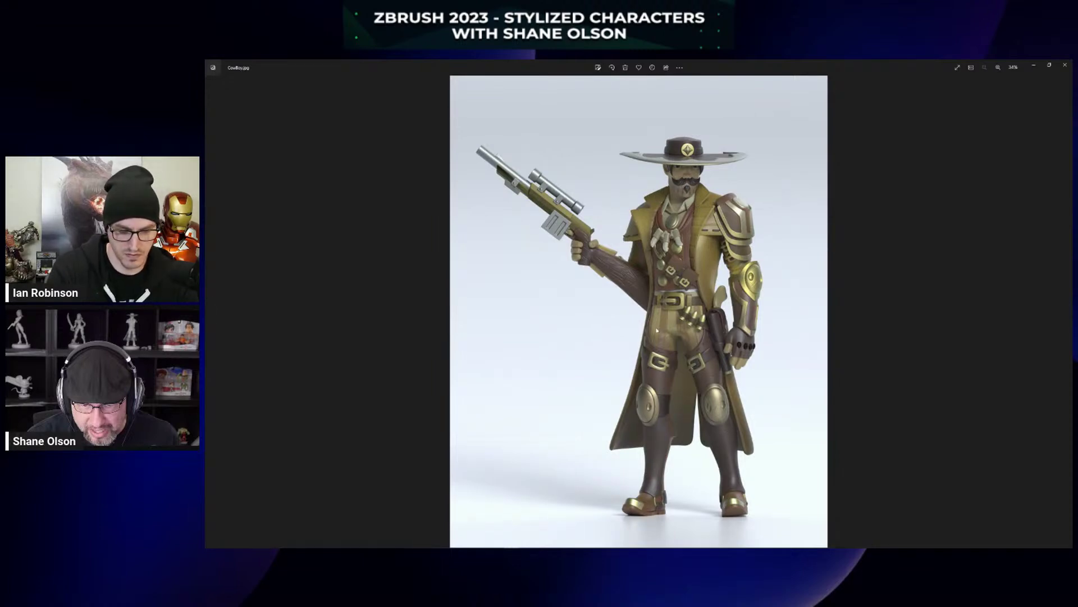
# Examine the cowboy's scoped rifle, hat, face, coat, necklace and shoulder armour up close.
pyautogui.scroll(5, 683, 221)
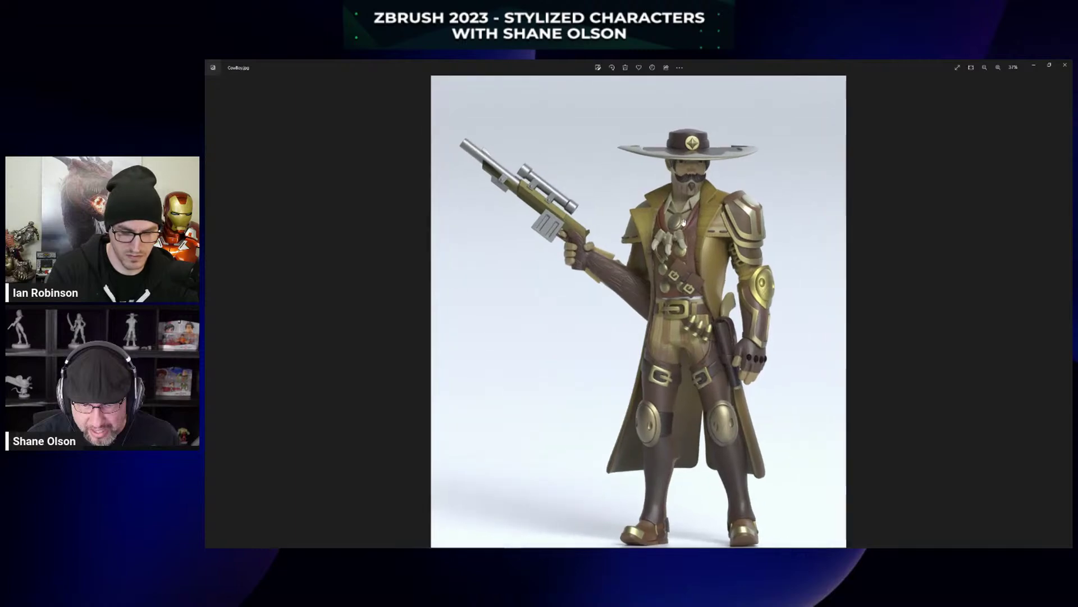
pyautogui.scroll(5, 682, 225)
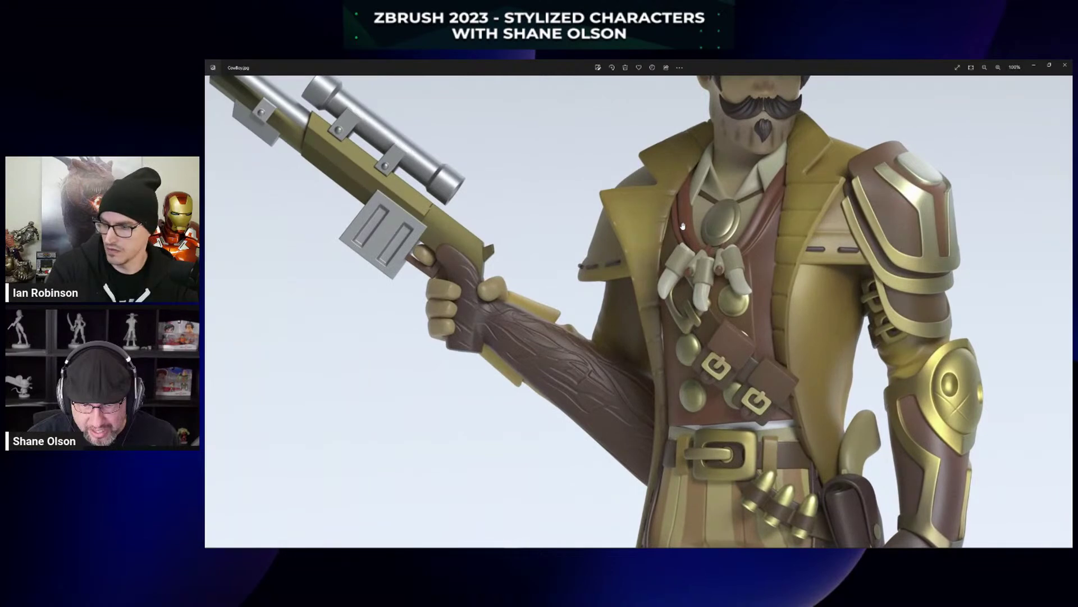
pyautogui.moveTo(556, 181); pyautogui.dragTo(624, 298)
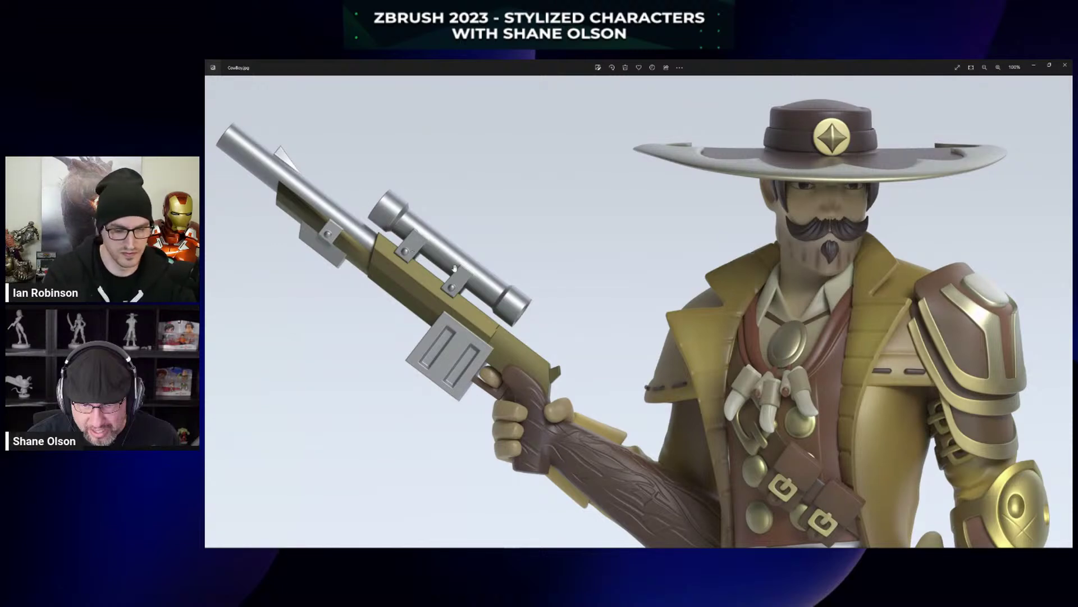
pyautogui.moveTo(729, 277); pyautogui.dragTo(592, 208)
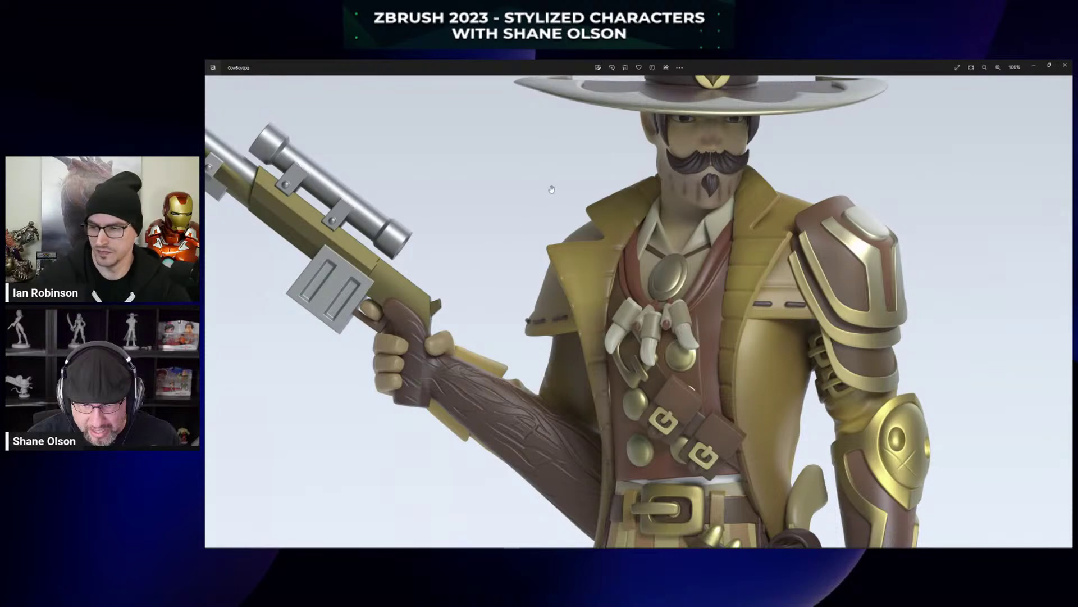
pyautogui.moveTo(568, 162); pyautogui.dragTo(512, 214)
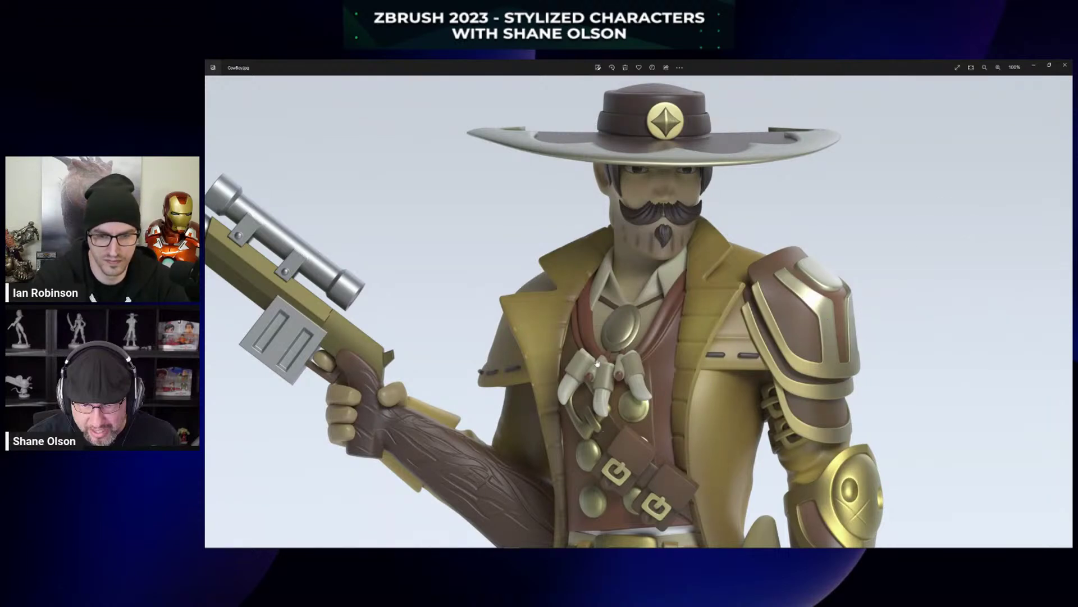
pyautogui.moveTo(944, 365); pyautogui.dragTo(931, 270)
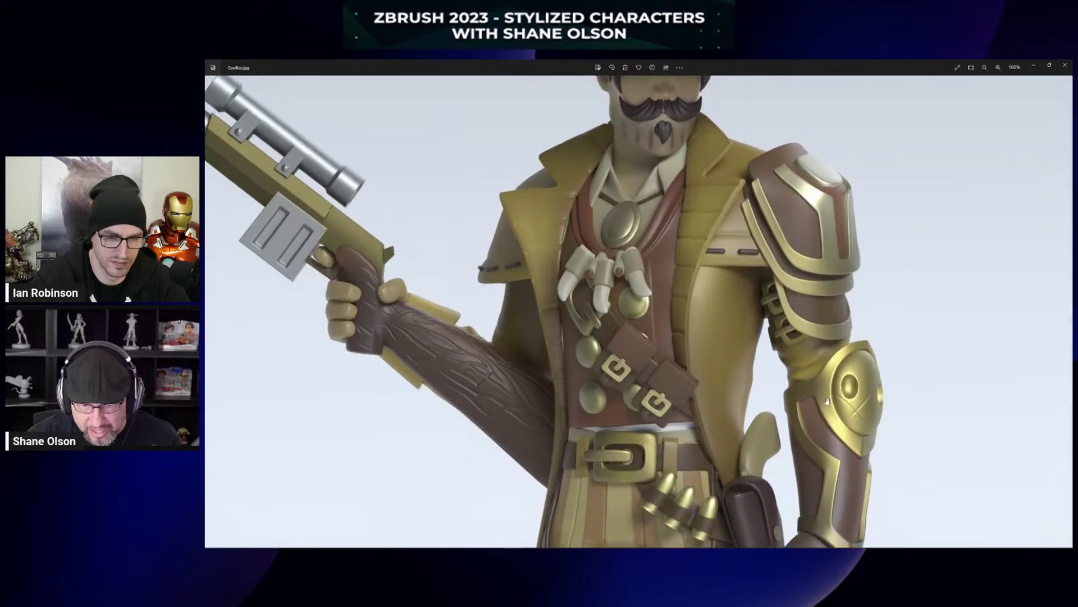
# Examine the cowboy from the belt and holster past the knee pads to the boots, and return to his head.
pyautogui.moveTo(814, 416); pyautogui.dragTo(811, 246)
pyautogui.moveTo(854, 441); pyautogui.dragTo(847, 295)
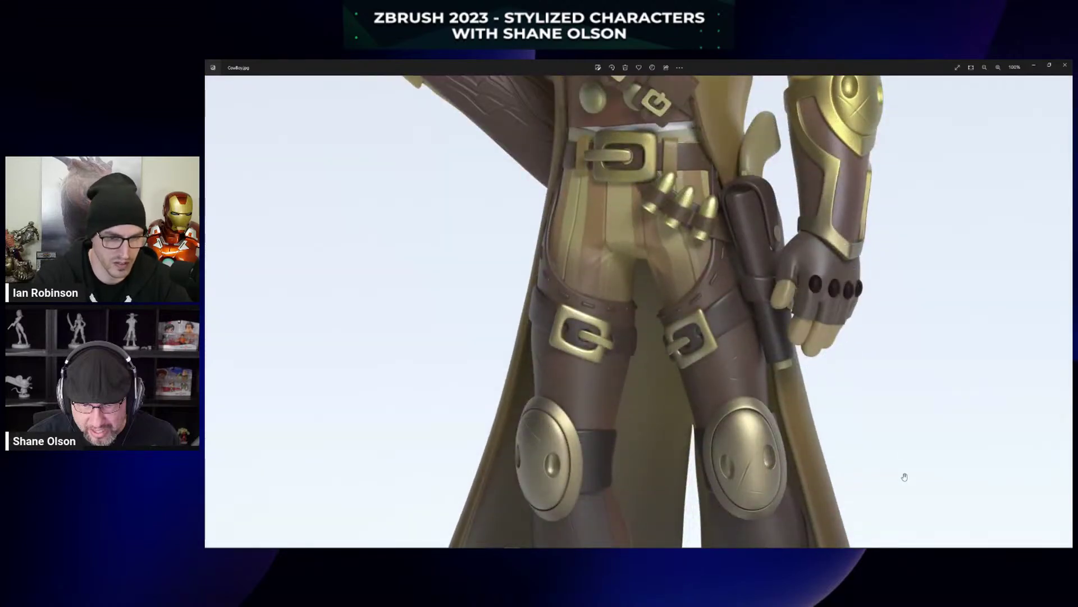
pyautogui.moveTo(903, 474); pyautogui.dragTo(895, 385)
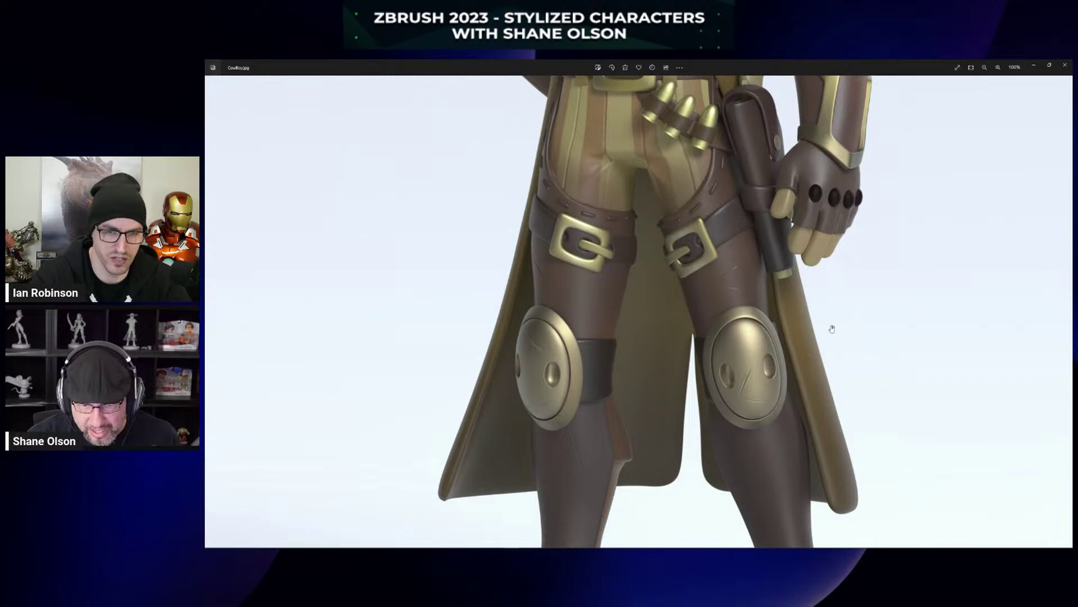
pyautogui.moveTo(830, 326); pyautogui.dragTo(814, 345)
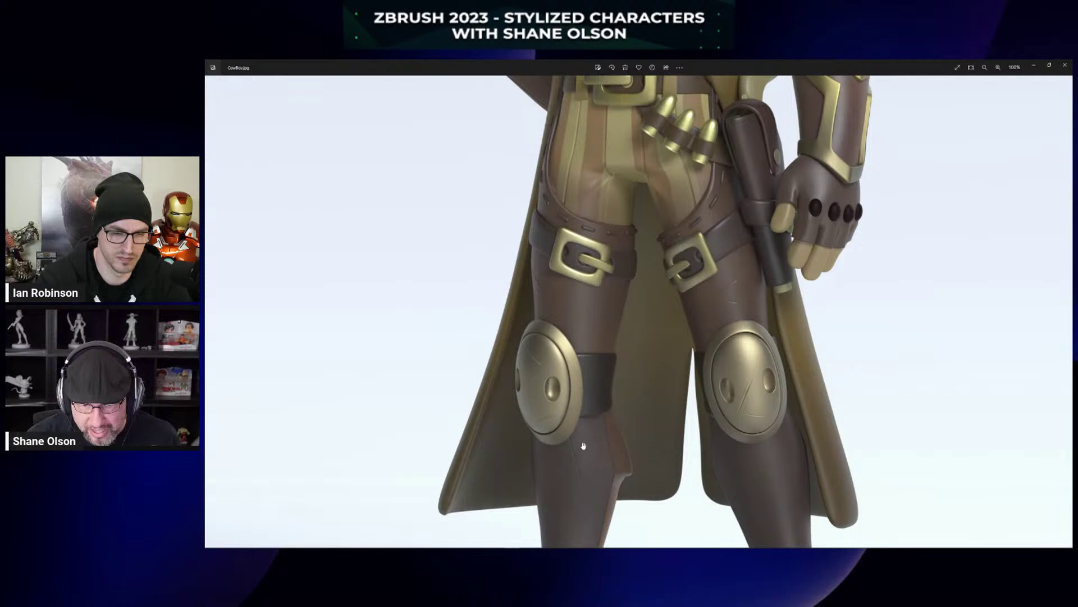
pyautogui.moveTo(583, 444); pyautogui.dragTo(581, 349)
pyautogui.moveTo(613, 434); pyautogui.dragTo(607, 308)
pyautogui.scroll(2, 609, 310)
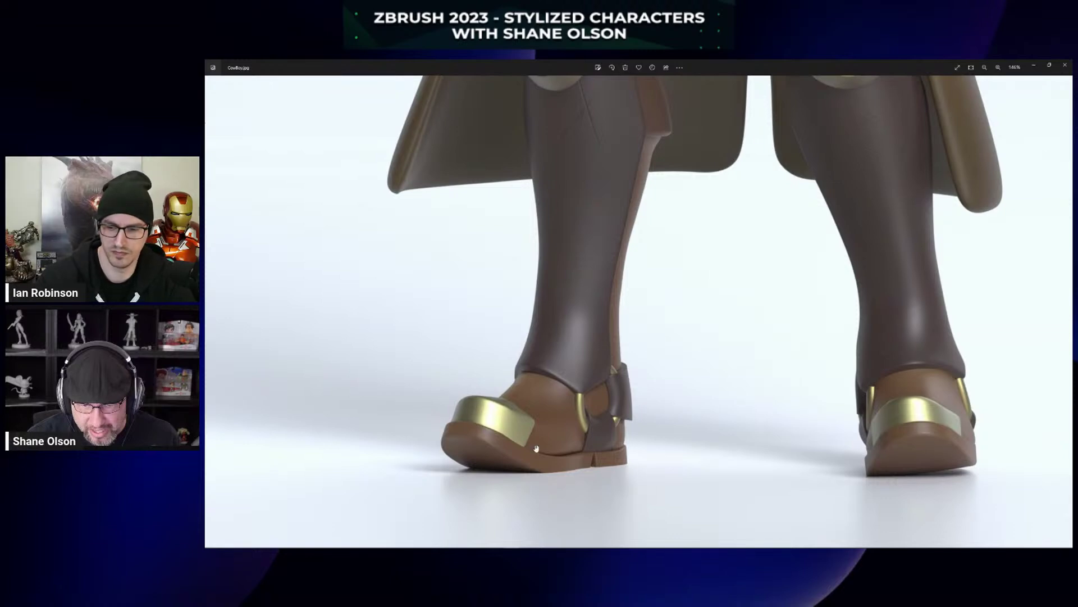
pyautogui.scroll(-2, 608, 321)
pyautogui.scroll(8, 624, 291)
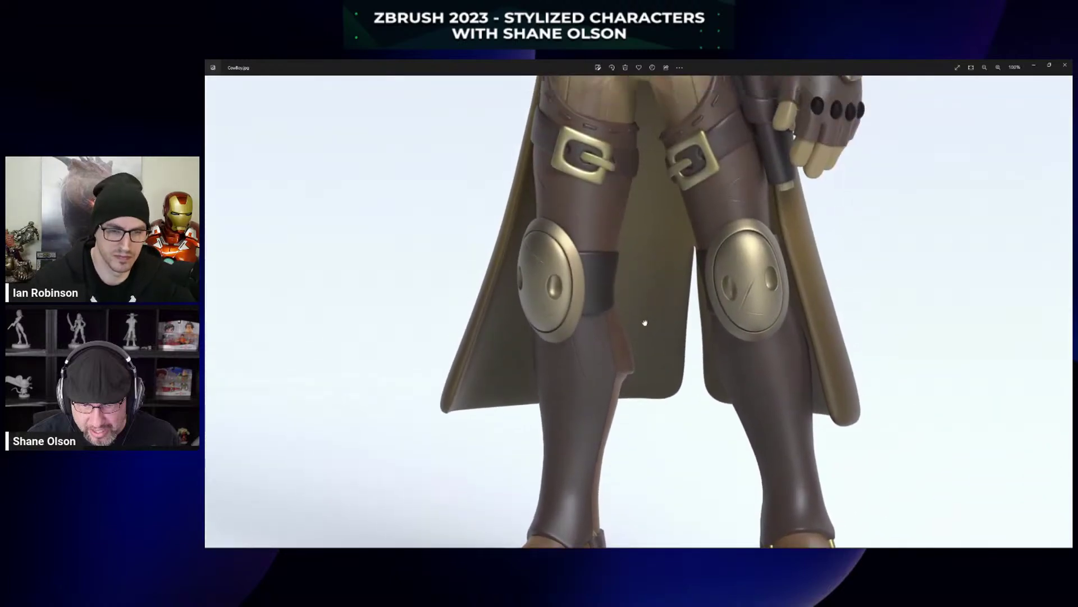
pyautogui.scroll(5, 645, 298)
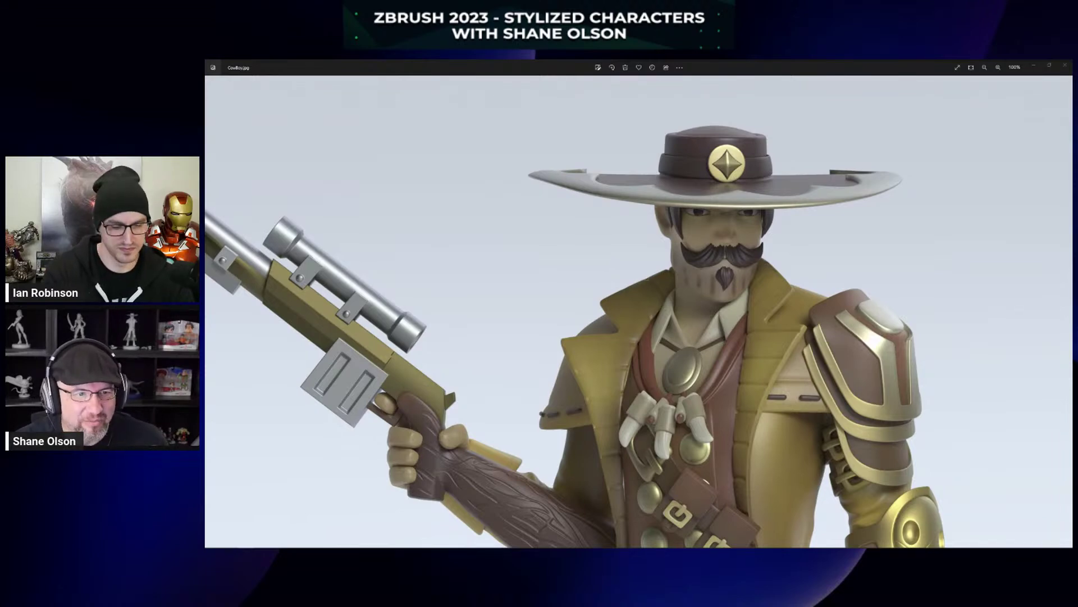
# Show the Wolverine render and examine his mask, shoulder pads and chest up close.
pyautogui.press('Right')
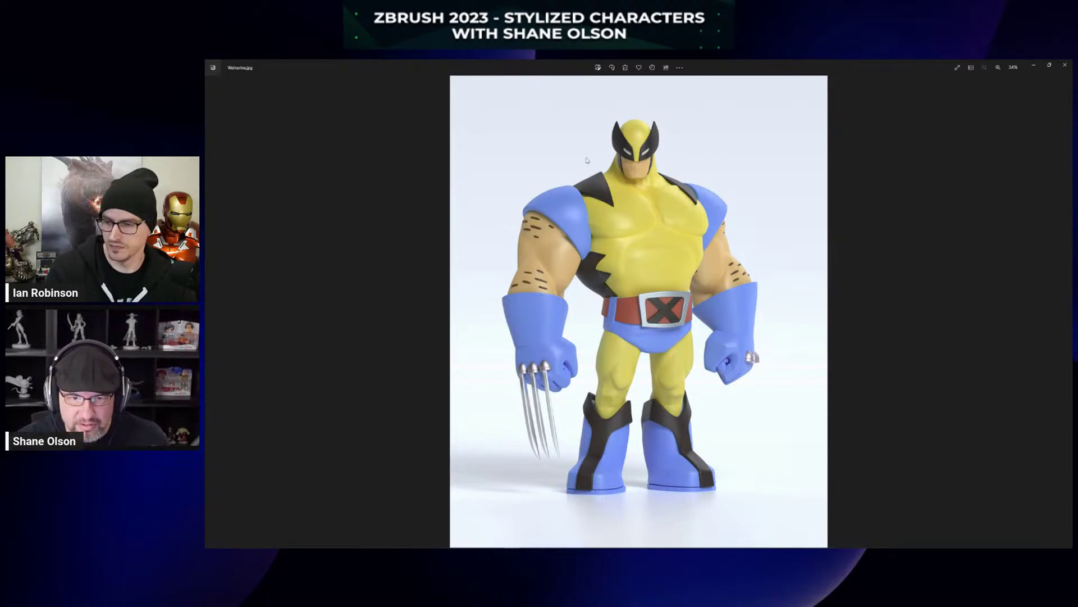
pyautogui.scroll(3, 601, 251)
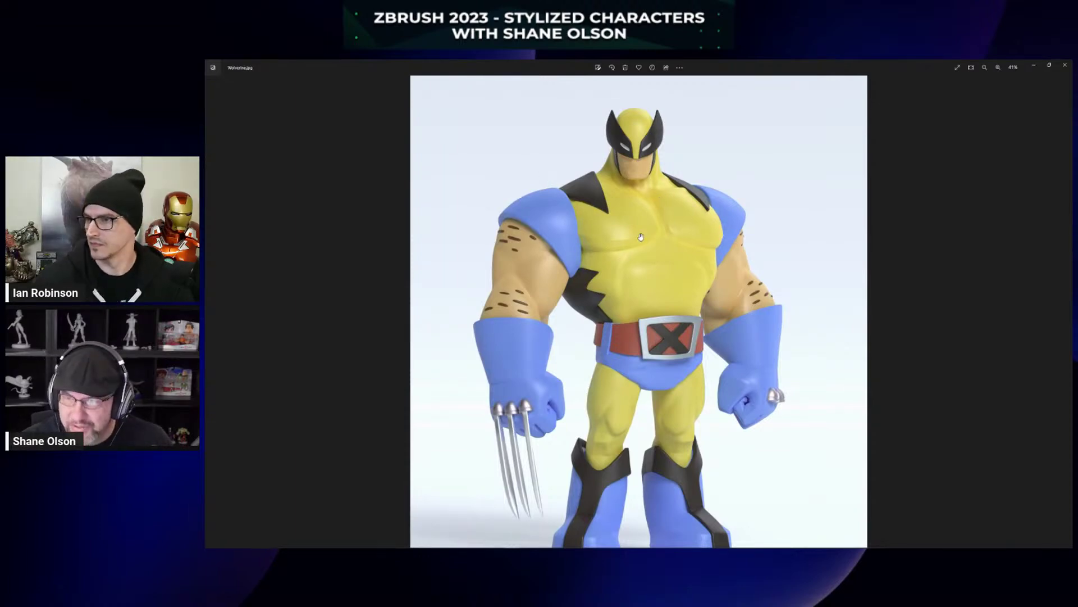
pyautogui.scroll(2, 643, 200)
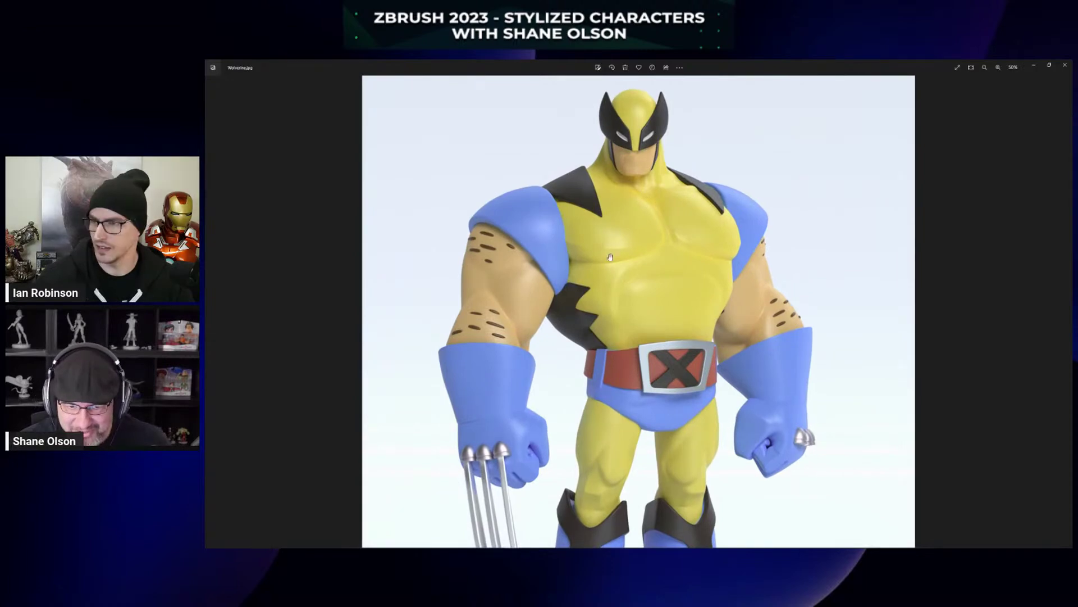
pyautogui.moveTo(664, 220); pyautogui.dragTo(664, 253)
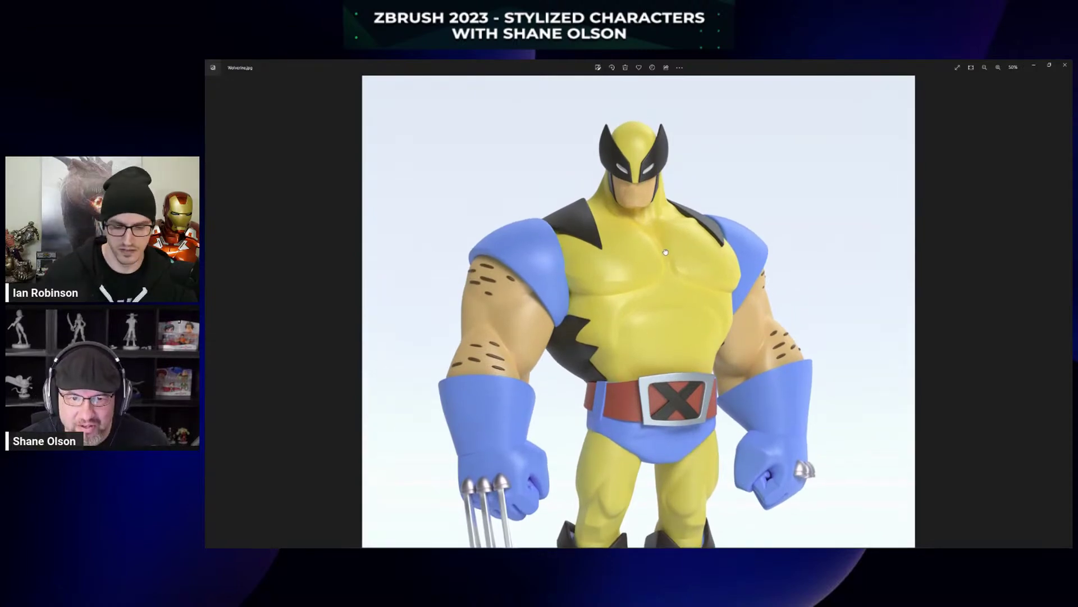
pyautogui.scroll(4, 648, 242)
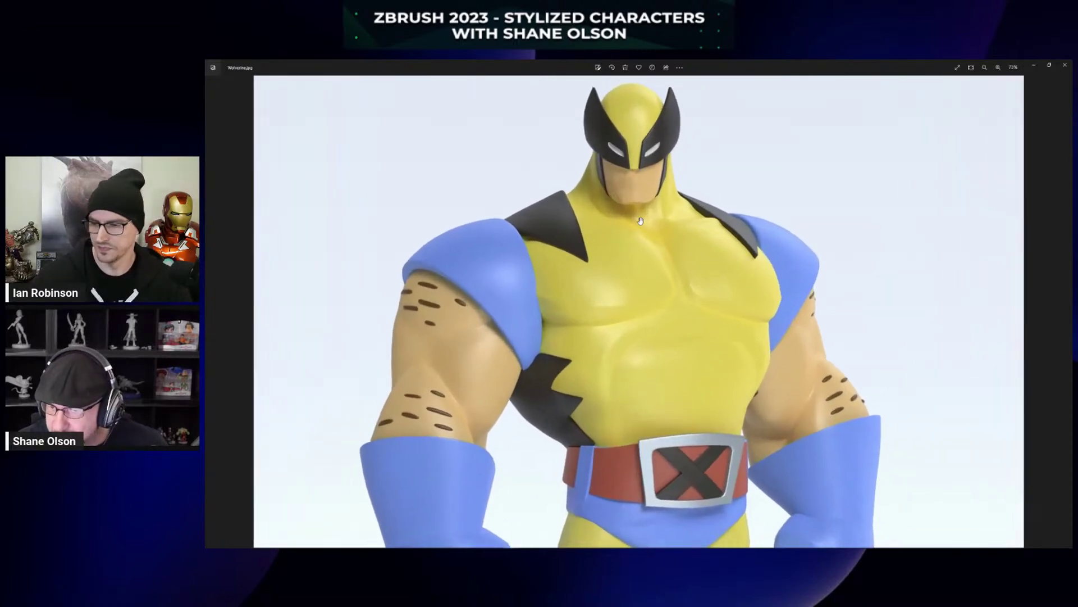
pyautogui.scroll(4, 652, 254)
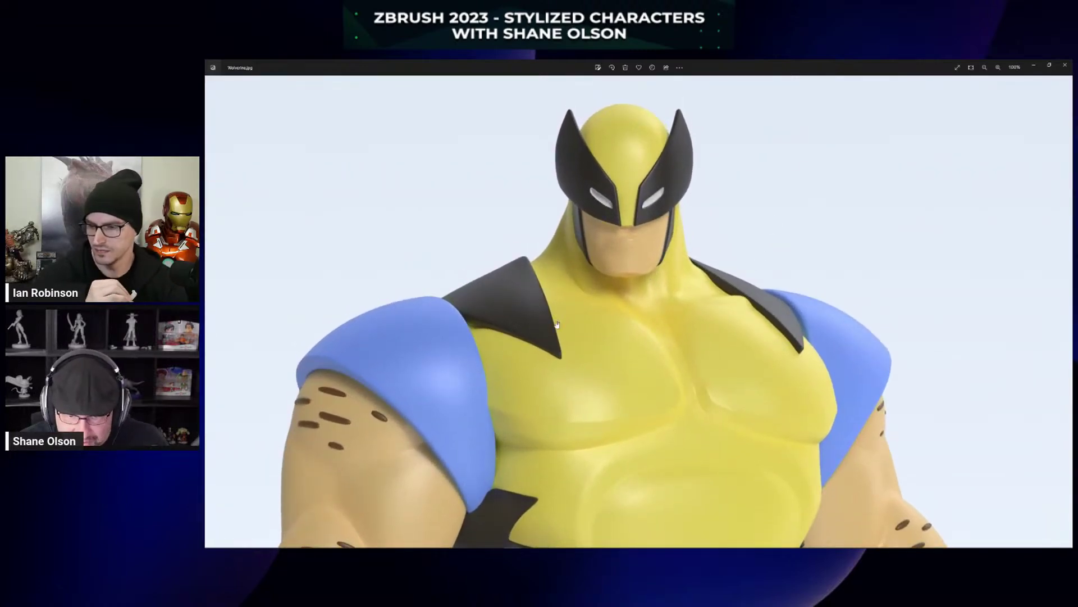
pyautogui.moveTo(643, 429); pyautogui.dragTo(643, 362)
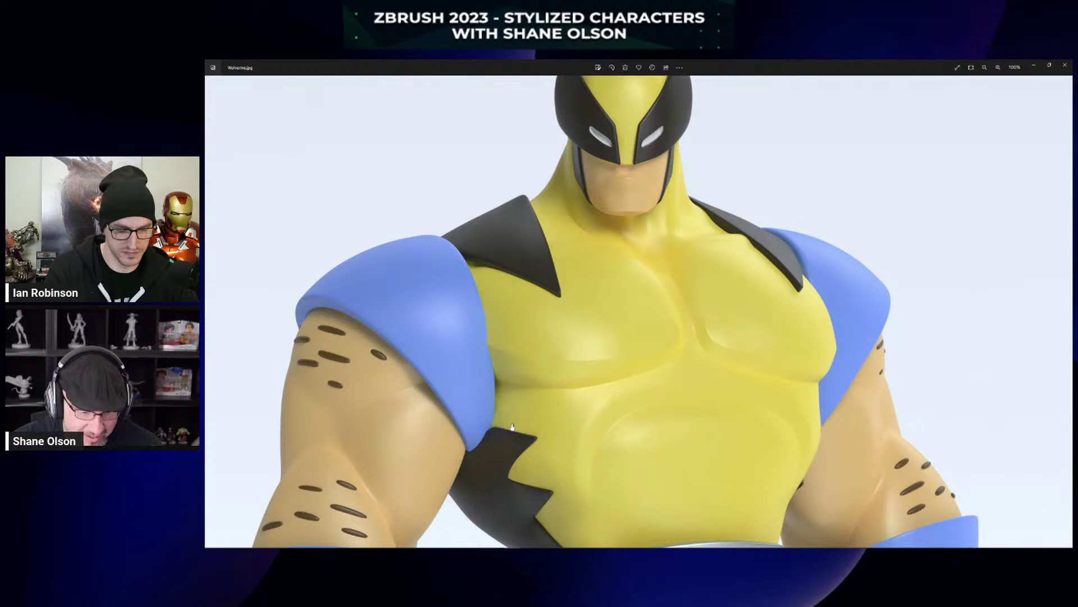
# Examine Wolverine's torso, belt, gloves, claws and boots, ending on the full figure.
pyautogui.moveTo(513, 427); pyautogui.dragTo(497, 333)
pyautogui.scroll(-2, 643, 415)
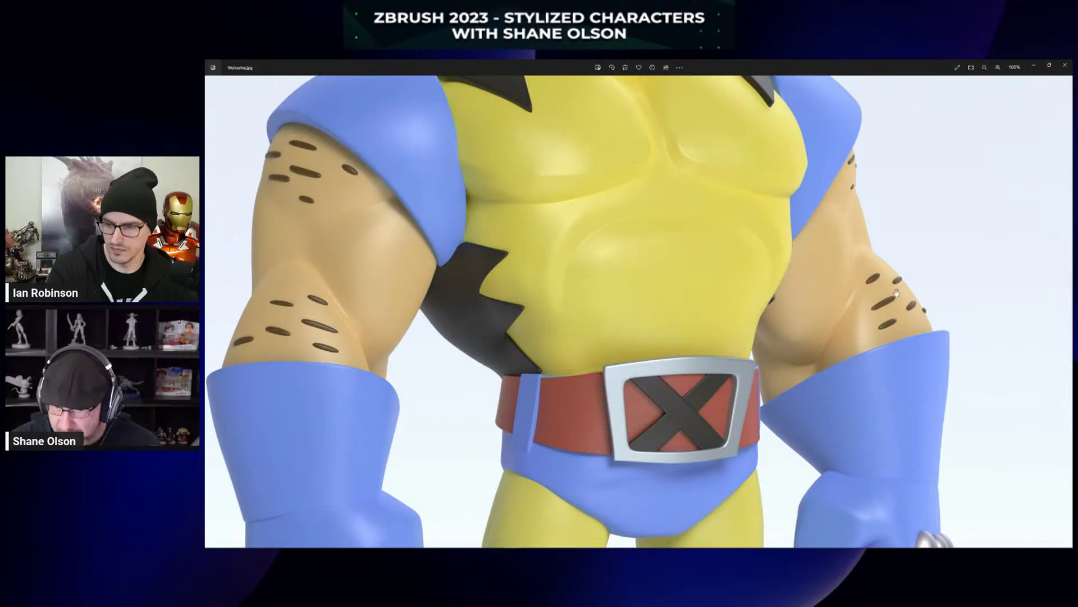
pyautogui.moveTo(451, 316); pyautogui.dragTo(474, 238)
pyautogui.moveTo(421, 403); pyautogui.dragTo(434, 247)
pyautogui.moveTo(433, 402); pyautogui.dragTo(438, 347)
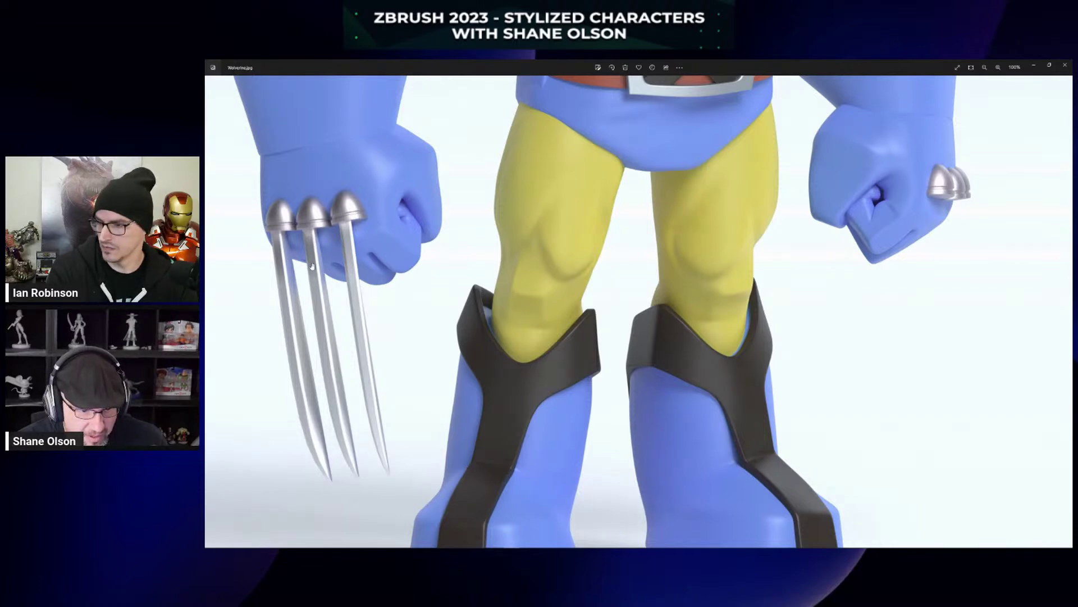
pyautogui.scroll(-2, 402, 322)
pyautogui.moveTo(432, 333); pyautogui.dragTo(423, 204)
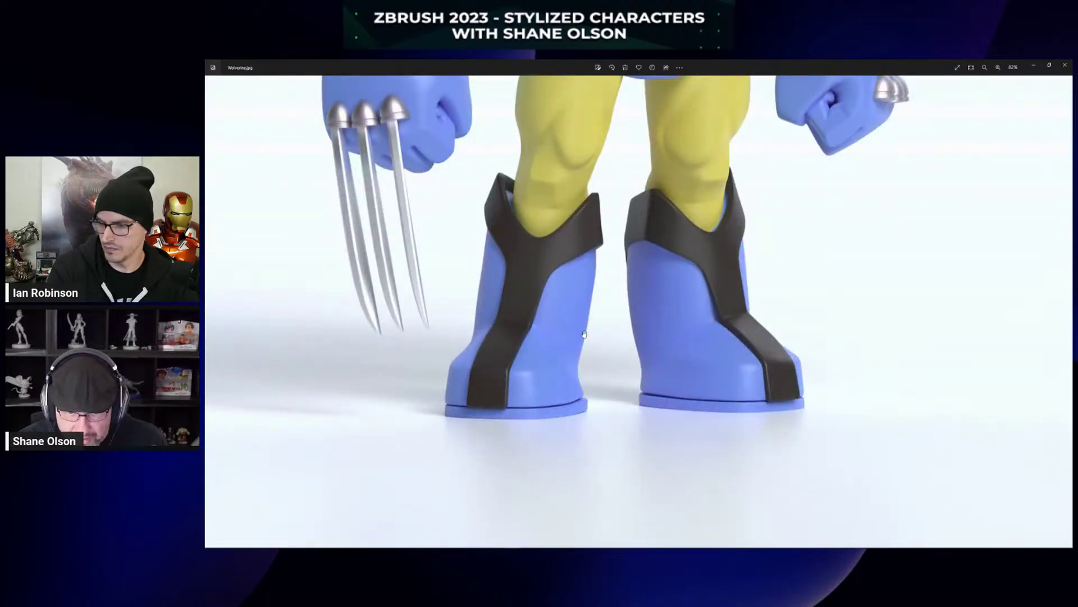
pyautogui.scroll(-3, 596, 312)
pyautogui.scroll(-2, 598, 315)
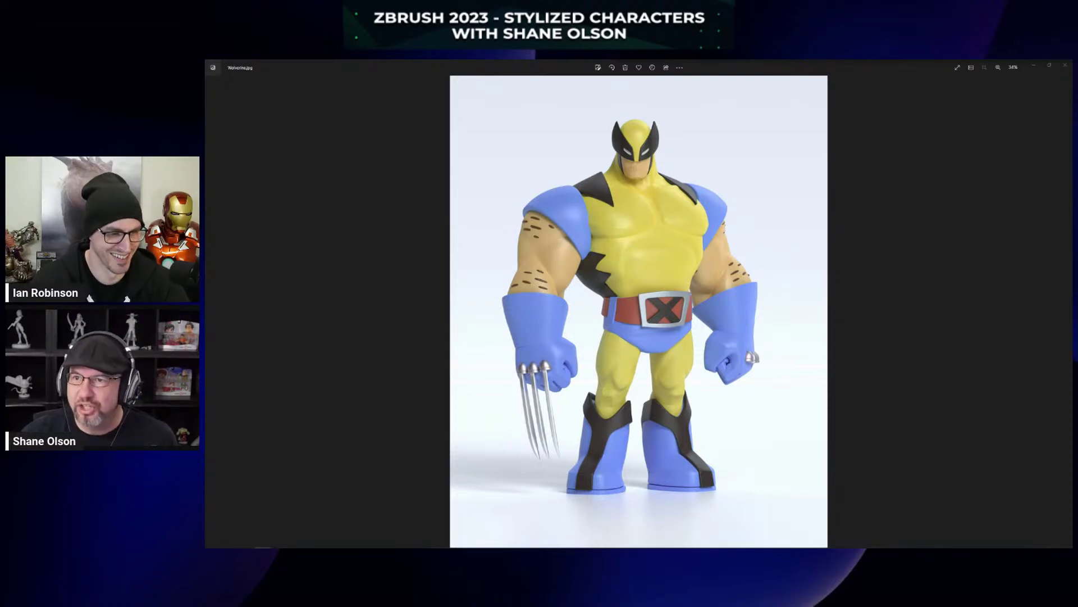
# Show the Poly Haven HDRIs page in the browser over the Wolverine render, then move it away again.
pyautogui.moveTo(859, 61); pyautogui.dragTo(783, 163)
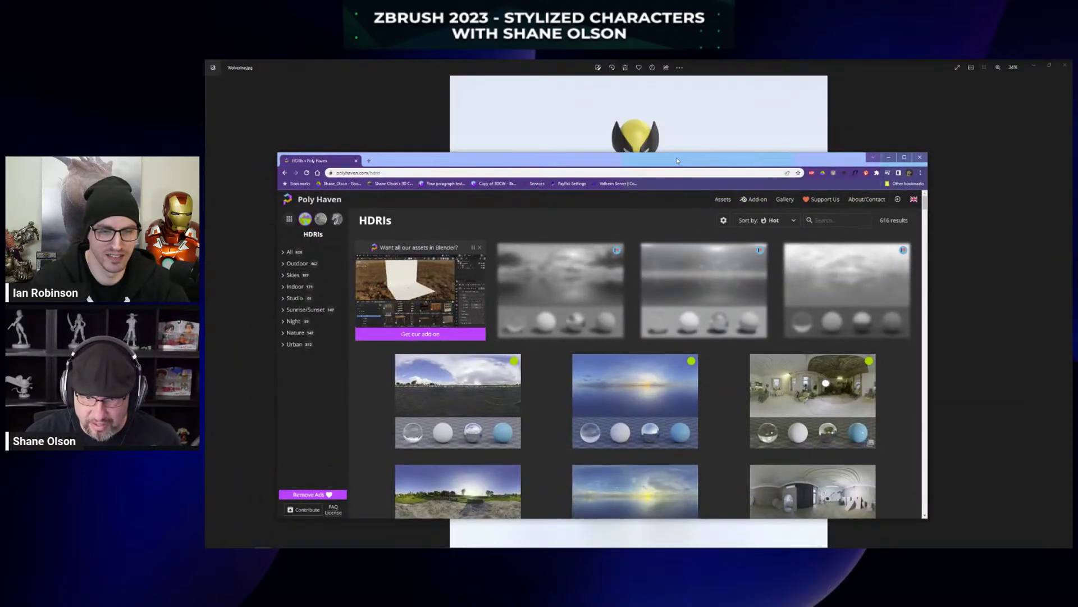
pyautogui.moveTo(618, 160); pyautogui.dragTo(629, 141)
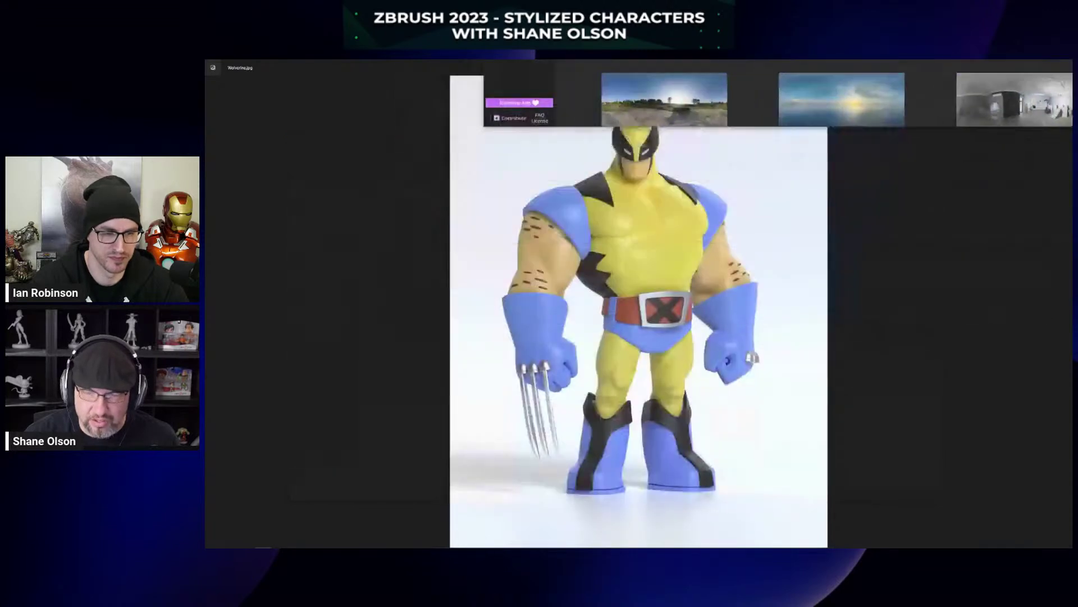
pyautogui.moveTo(553, 141); pyautogui.dragTo(824, 59)
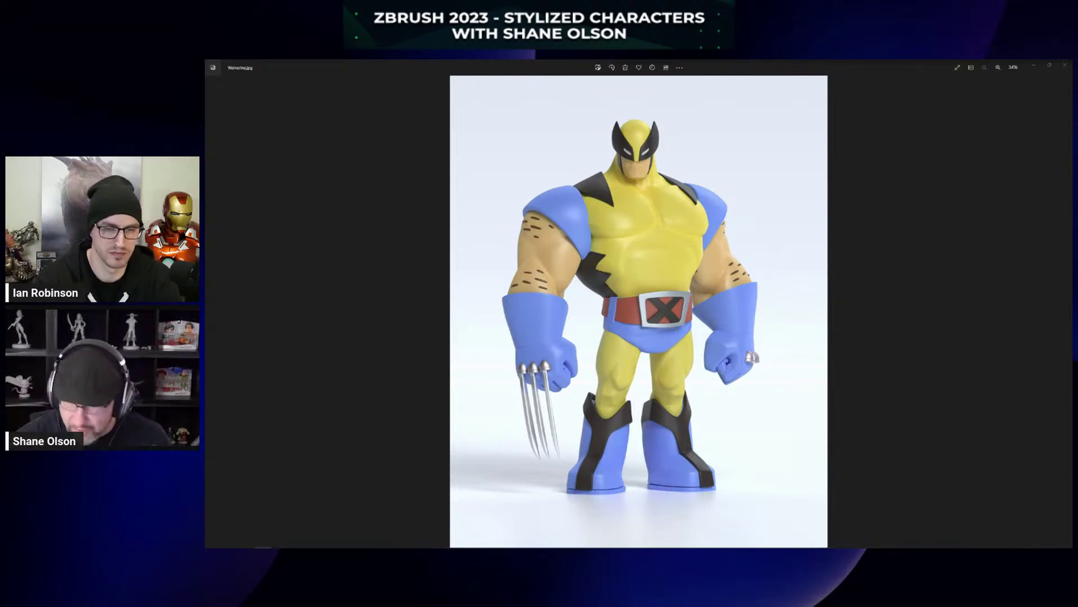
# Put away the Wolverine, cowboy and chameleon renders to return to the Wolverine model in ZBrush.
pyautogui.click(1035, 67)
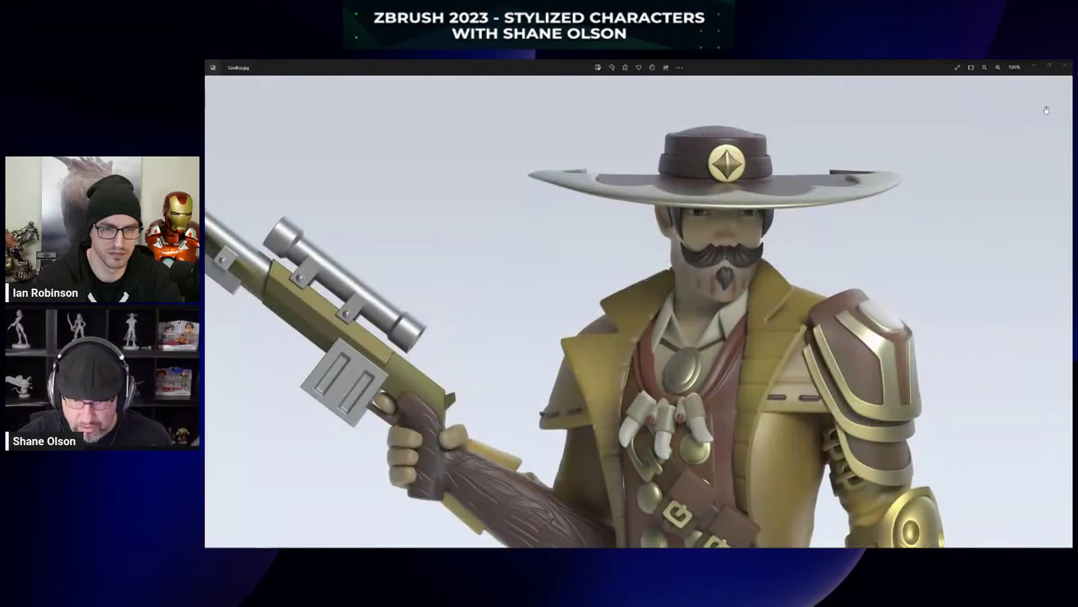
pyautogui.click(1066, 69)
pyautogui.click(1064, 69)
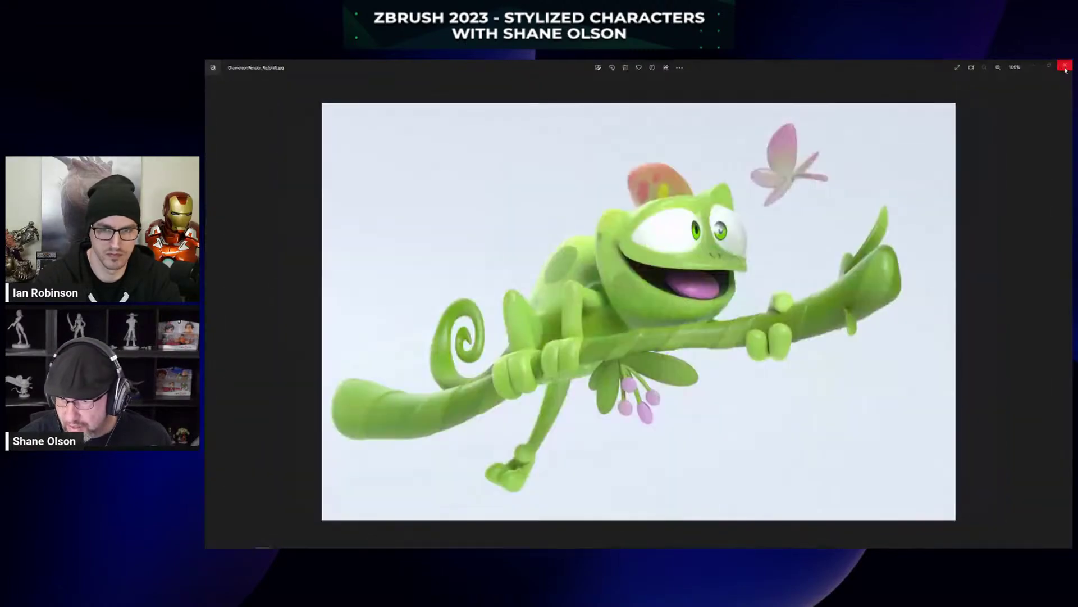
pyautogui.click(1064, 68)
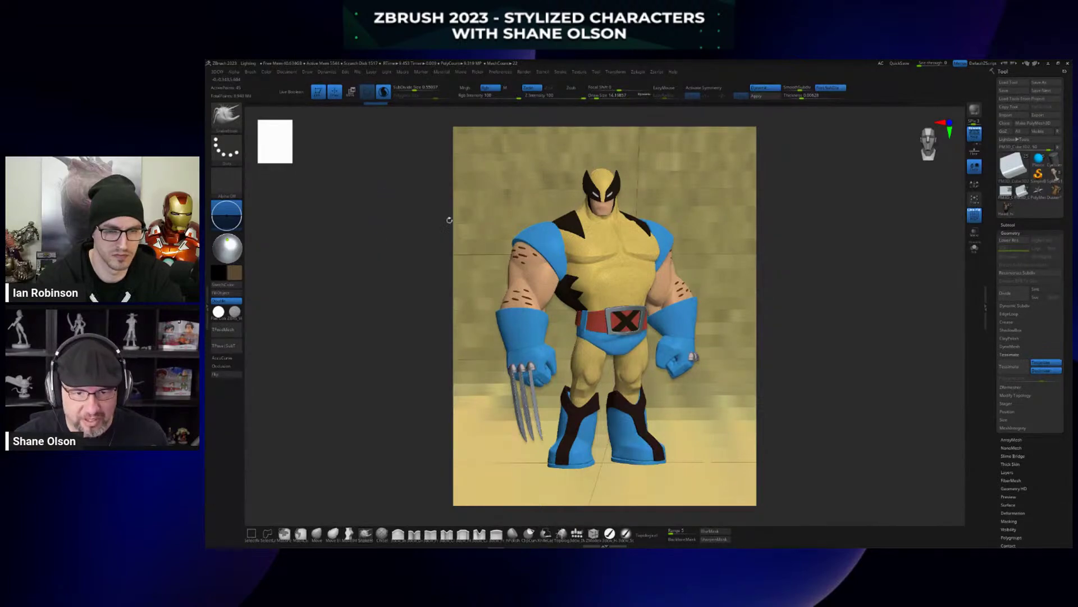
# Adjust the brush's draw size and display the light intensity and background settings.
pyautogui.press('s')
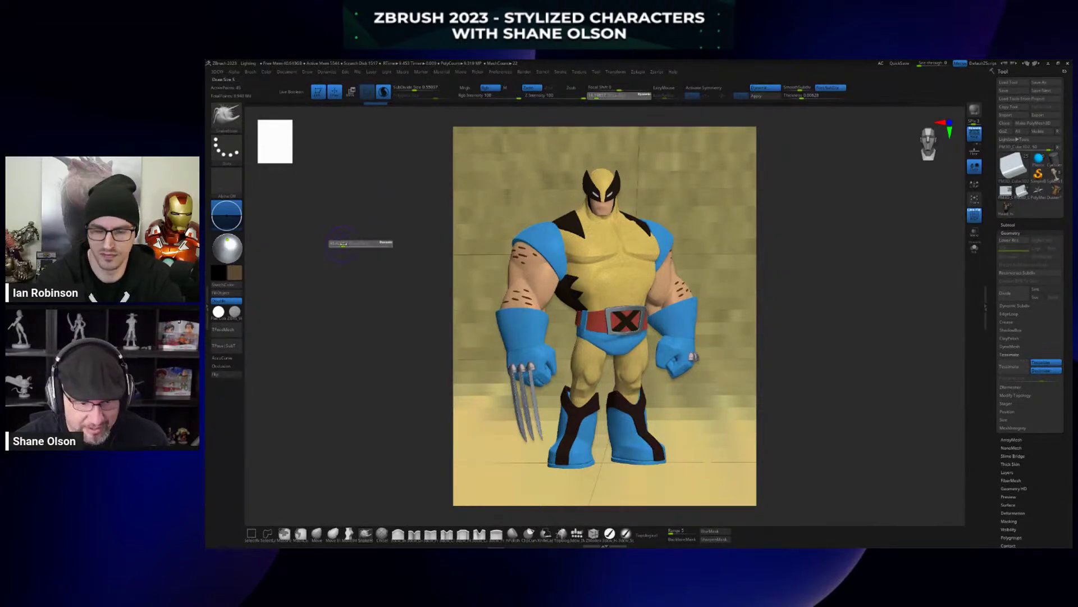
pyautogui.click(334, 247)
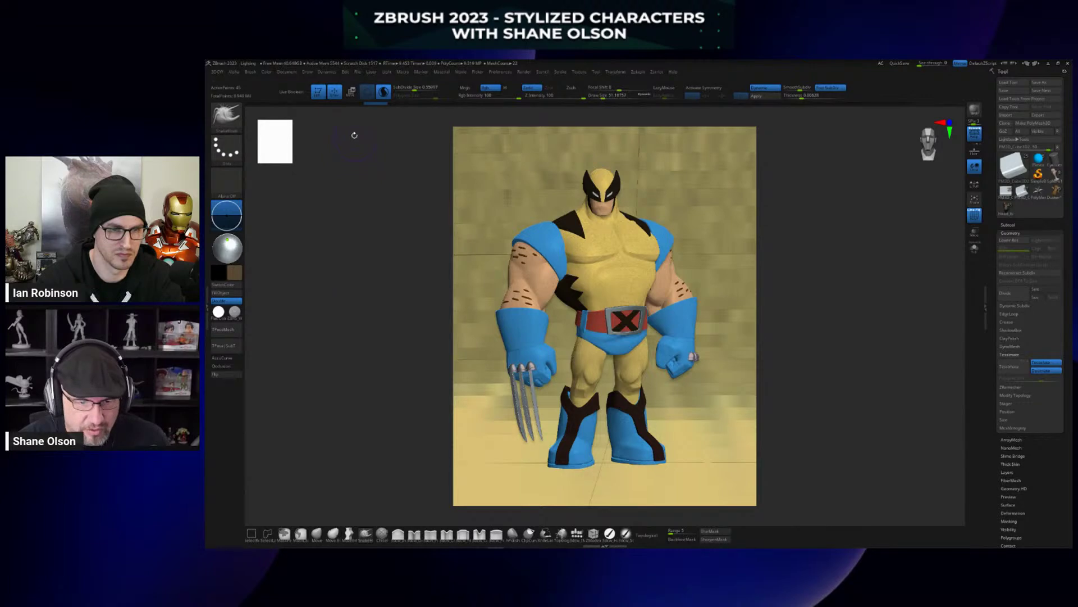
pyautogui.click(387, 72)
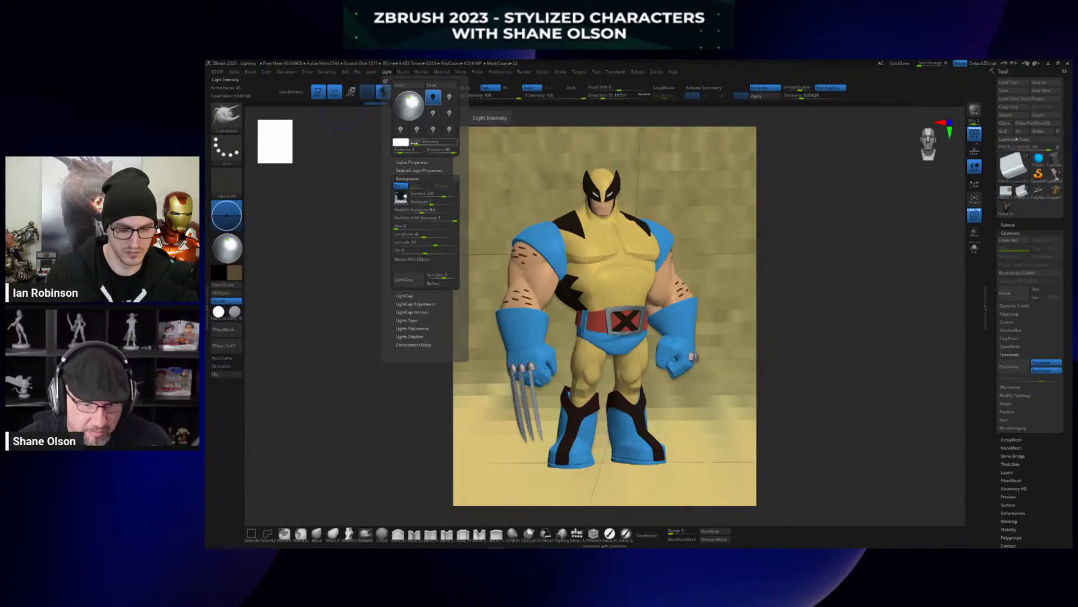
# Display the ZBRS_Vinyl_Material preview and the studio_small_03_4k environment texture in the light's background settings.
pyautogui.moveTo(237, 318)
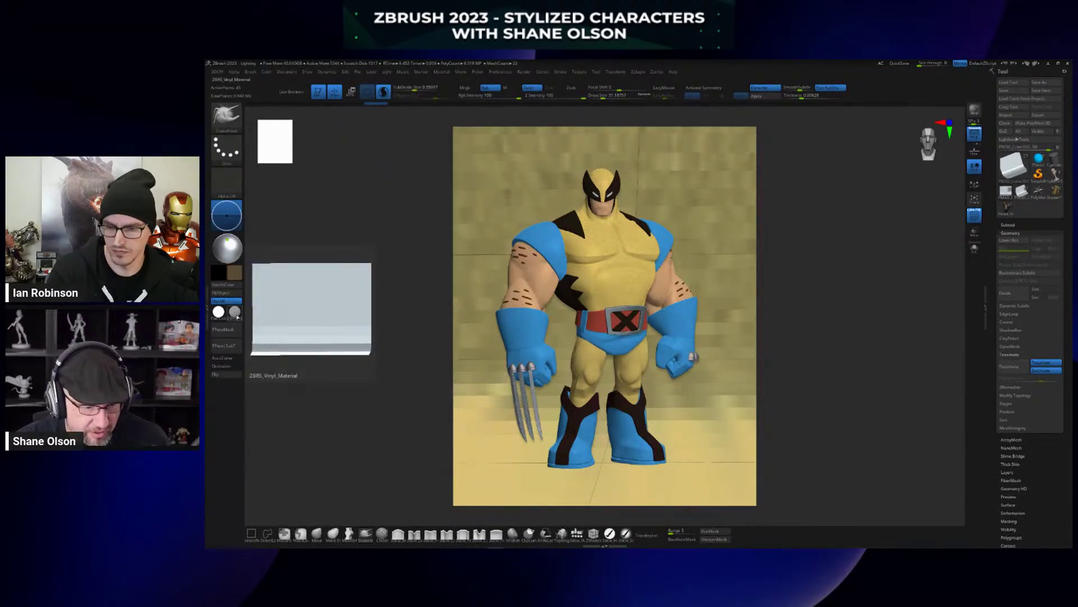
pyautogui.click(236, 316)
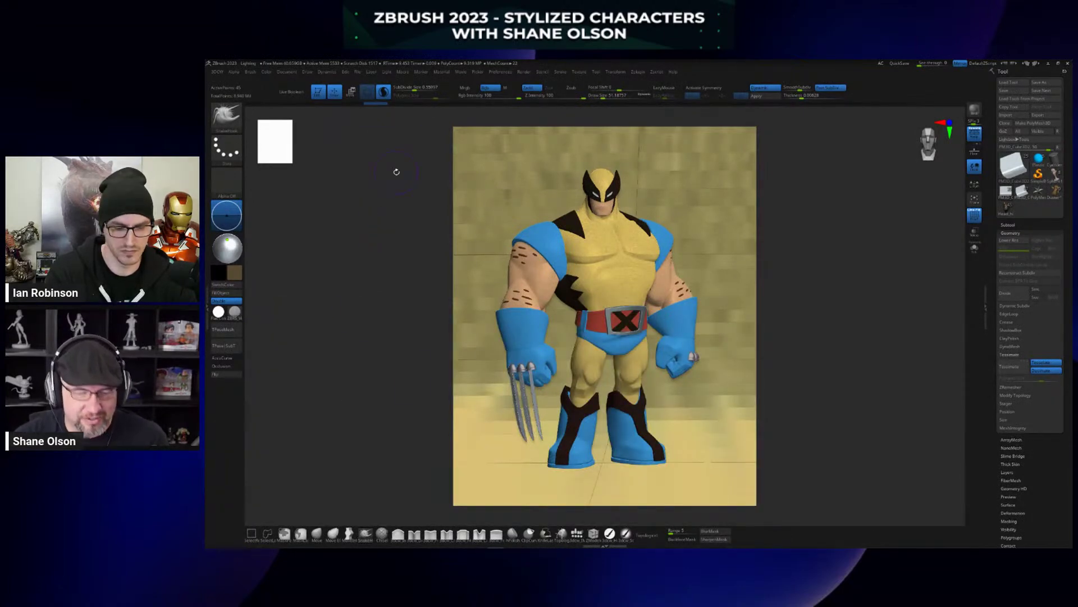
pyautogui.click(388, 73)
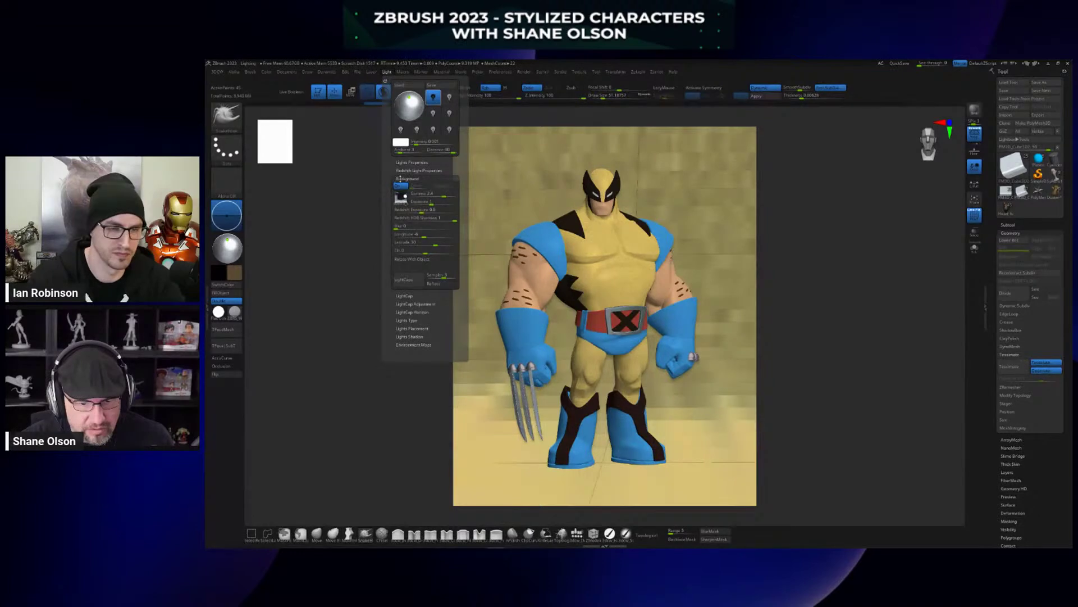
pyautogui.moveTo(400, 197)
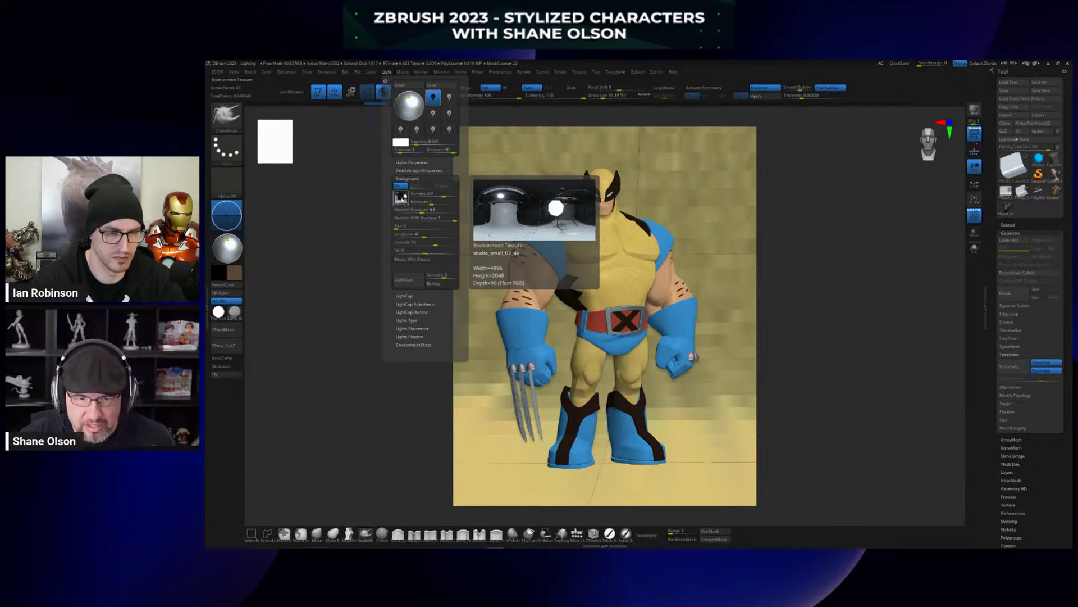
pyautogui.click(403, 197)
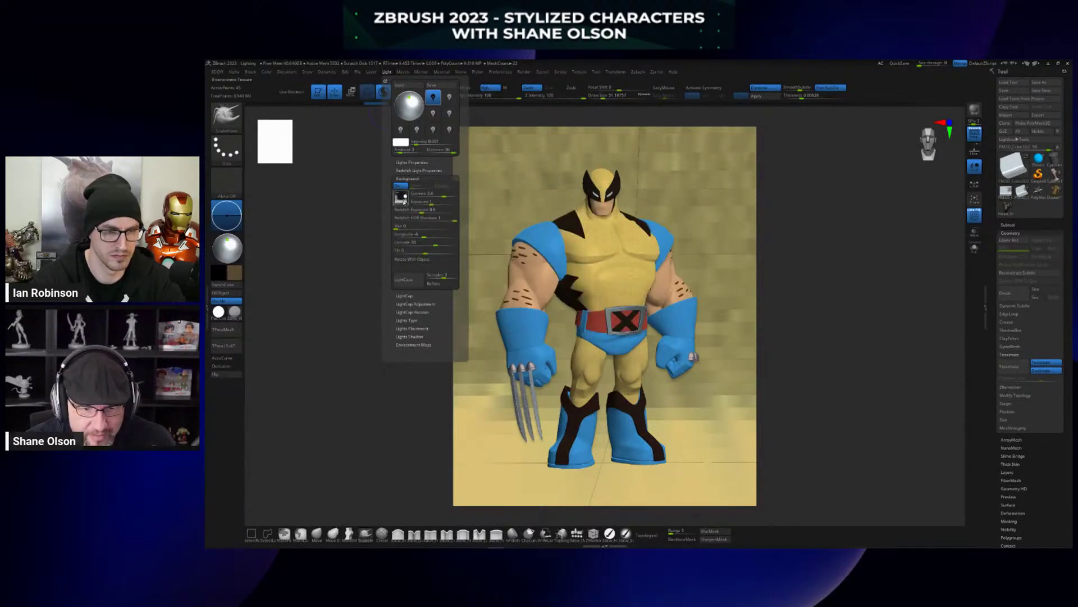
pyautogui.moveTo(404, 201)
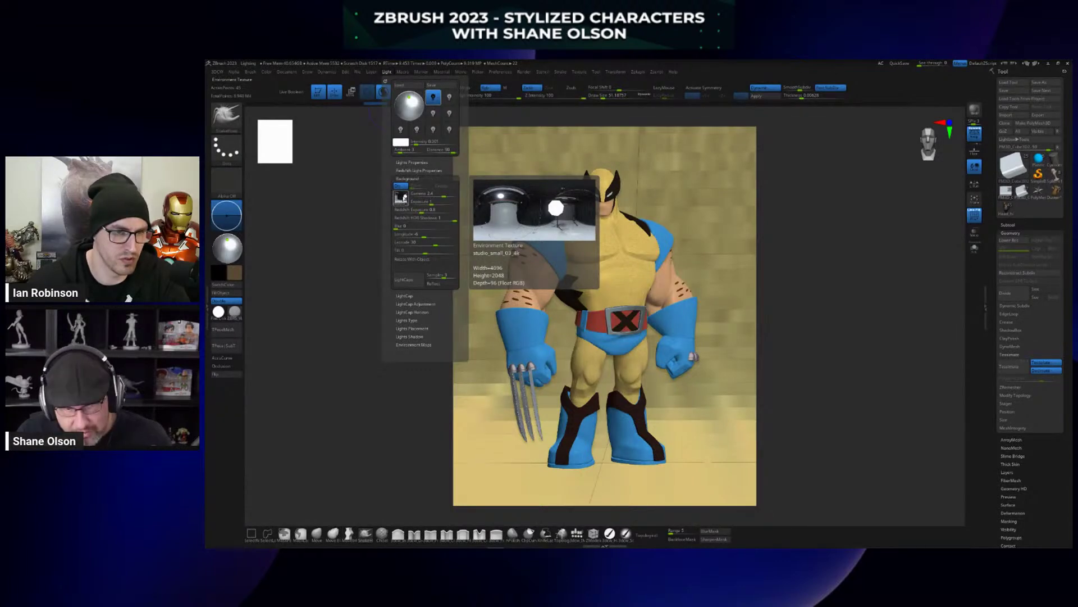
pyautogui.click(308, 71)
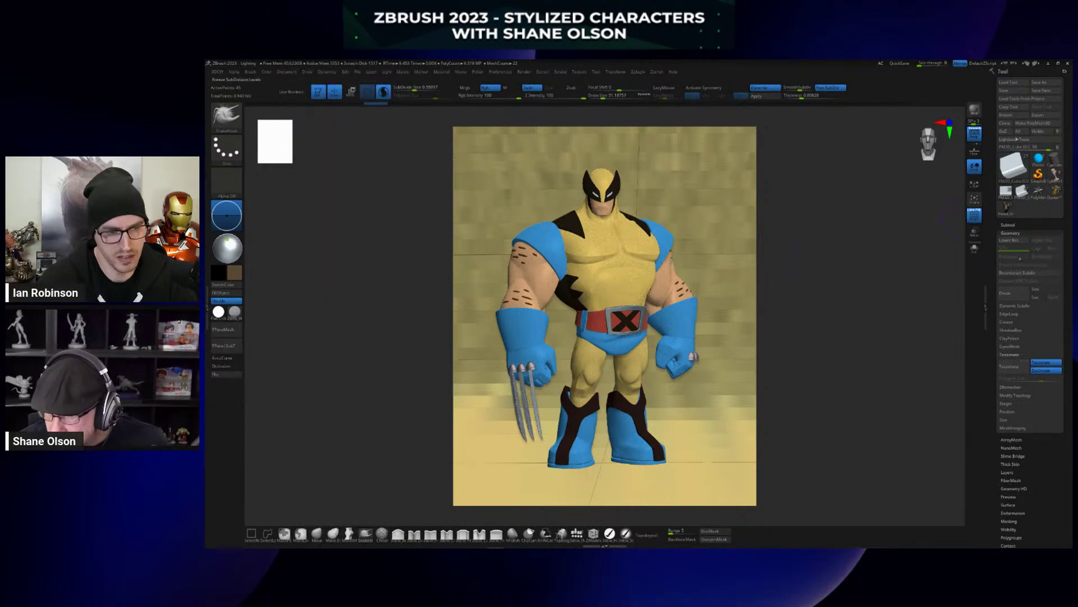
# Hide the backdrop subtool and make the hips the active subtool, keeping the full figure in view.
pyautogui.click(1008, 225)
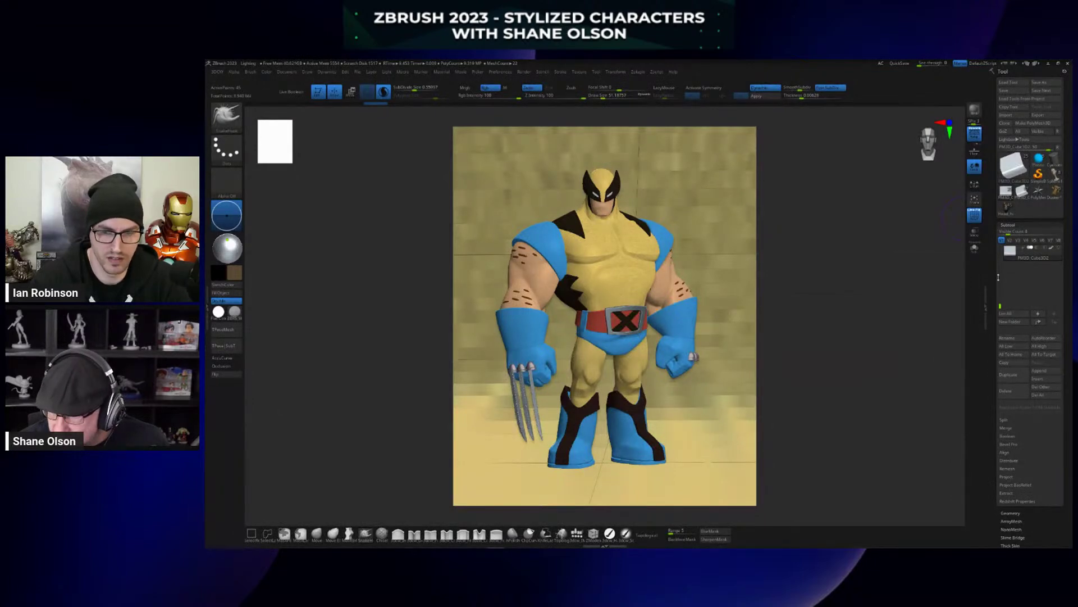
pyautogui.moveTo(795, 279); pyautogui.dragTo(791, 284)
pyautogui.moveTo(1001, 304); pyautogui.dragTo(1001, 287)
pyautogui.click(1010, 300)
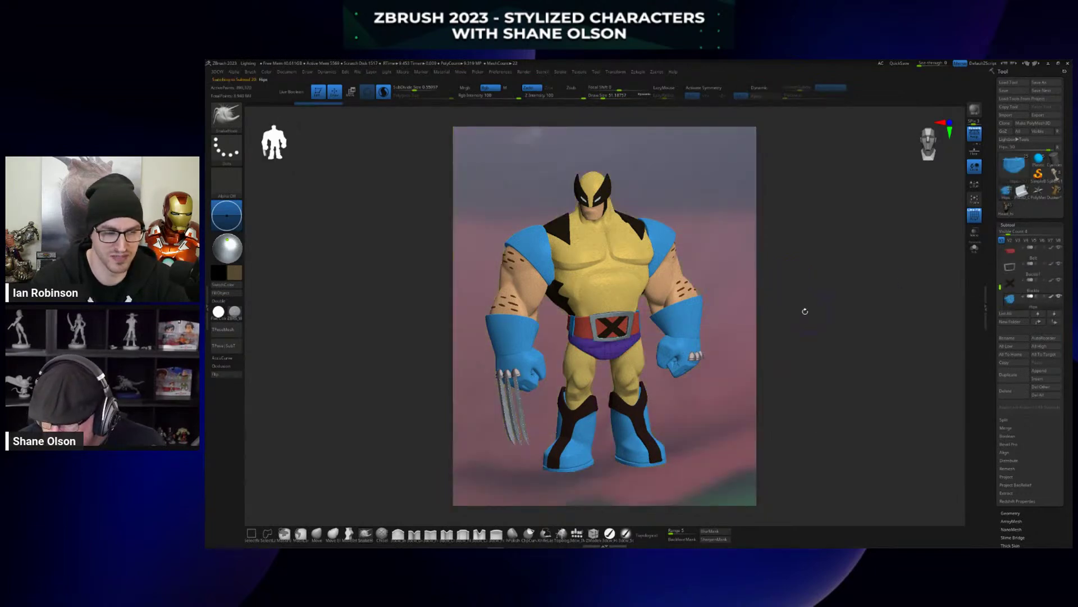
pyautogui.moveTo(809, 289); pyautogui.dragTo(813, 283)
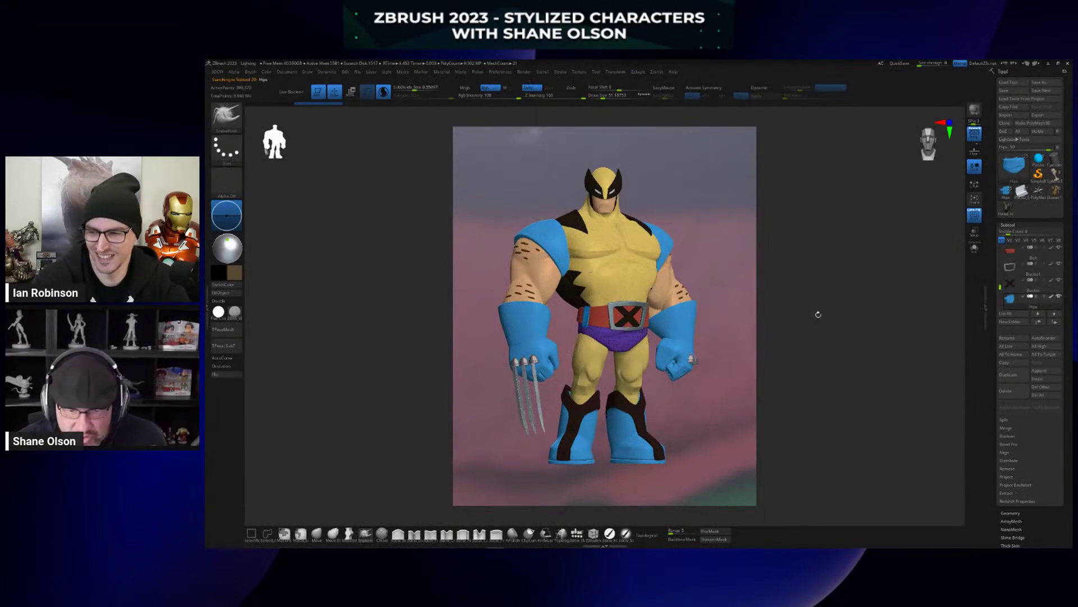
# Show the backdrop subtool and examine its curved wall-and-floor shape from the front and side, ending on Wolverine standing in it.
pyautogui.scroll(-2, 1000, 290)
pyautogui.scroll(-3, 1000, 290)
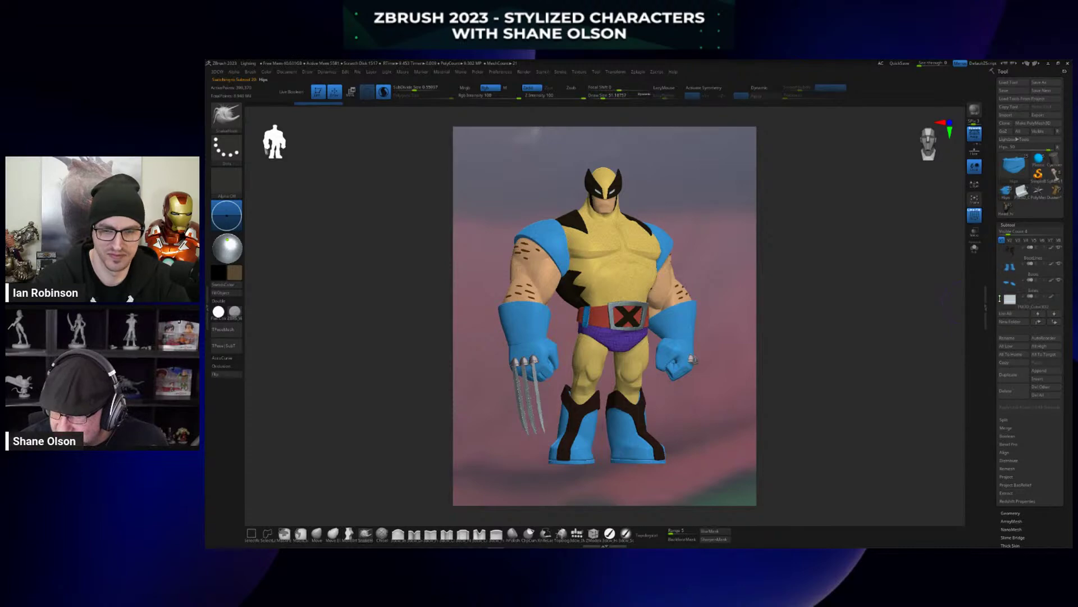
pyautogui.click(1059, 297)
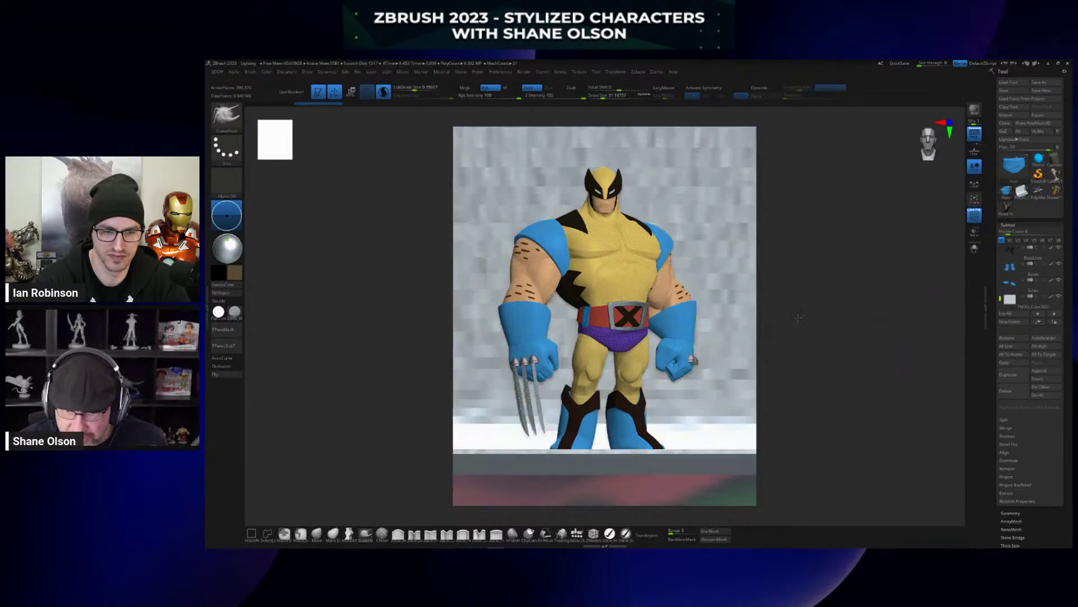
pyautogui.keyDown('alt'); pyautogui.moveTo(799, 316); pyautogui.dragTo(729, 250); pyautogui.keyUp('alt')
pyautogui.keyDown('alt'); pyautogui.moveTo(835, 381); pyautogui.dragTo(786, 336); pyautogui.keyUp('alt')
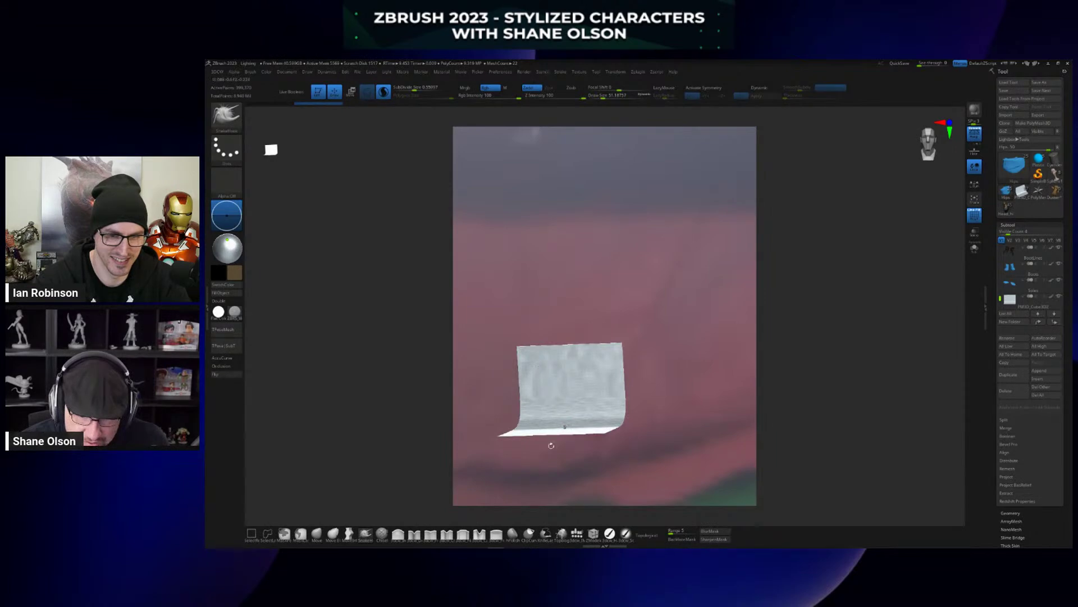
pyautogui.moveTo(816, 327); pyautogui.dragTo(644, 359)
pyautogui.moveTo(749, 331); pyautogui.dragTo(818, 320)
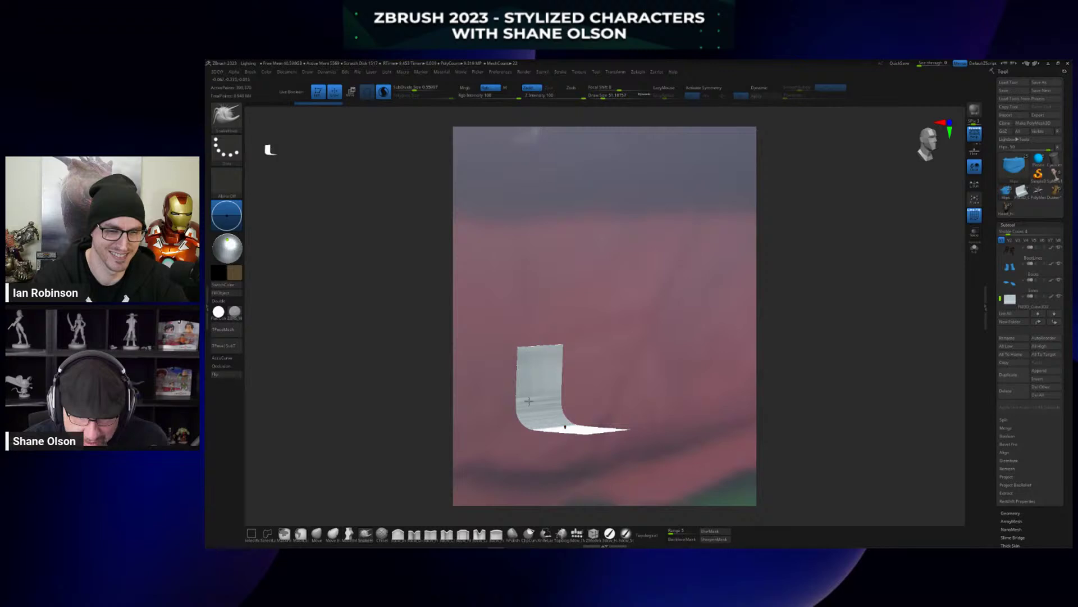
pyautogui.moveTo(814, 361)
pyautogui.mouseDown()
pyautogui.moveTo(786, 365)
pyautogui.moveTo(803, 357)
pyautogui.mouseUp()
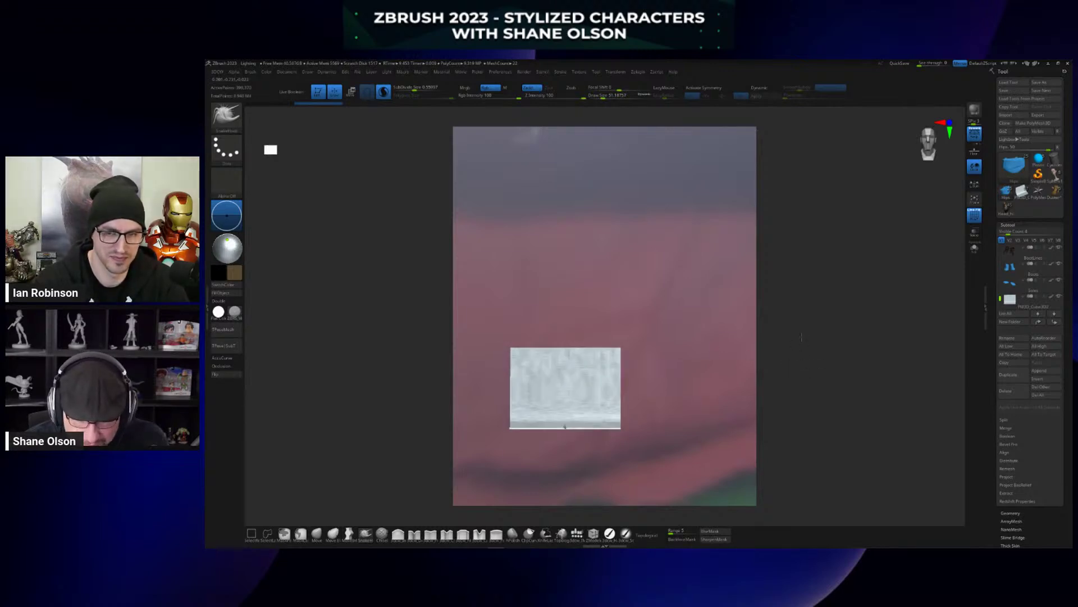
pyautogui.press('f')
pyautogui.moveTo(823, 415); pyautogui.dragTo(827, 393)
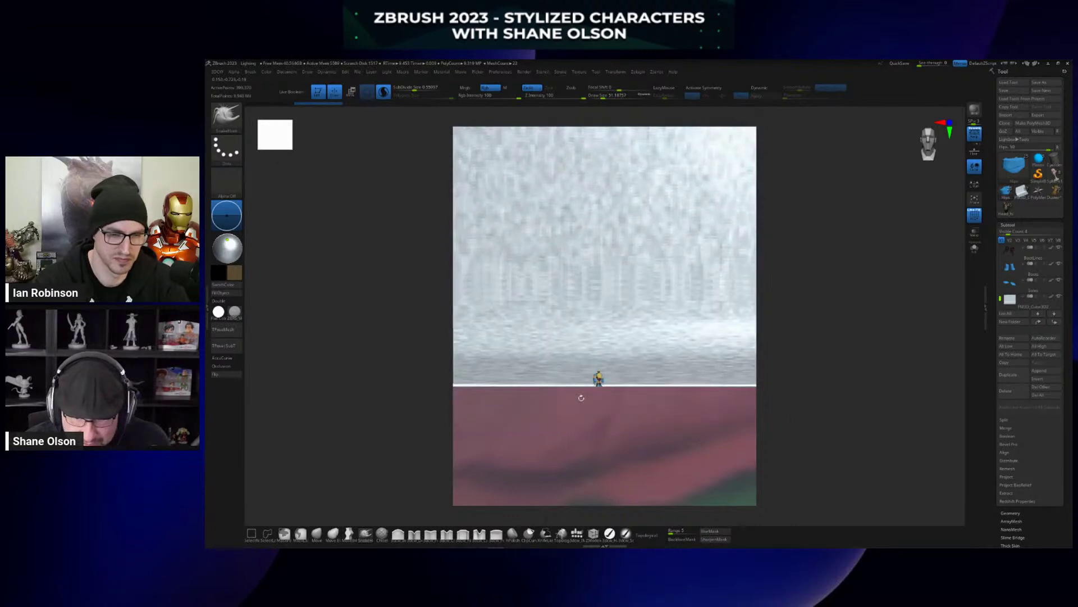
pyautogui.keyDown('alt'); pyautogui.moveTo(790, 304); pyautogui.dragTo(836, 309); pyautogui.keyUp('alt')
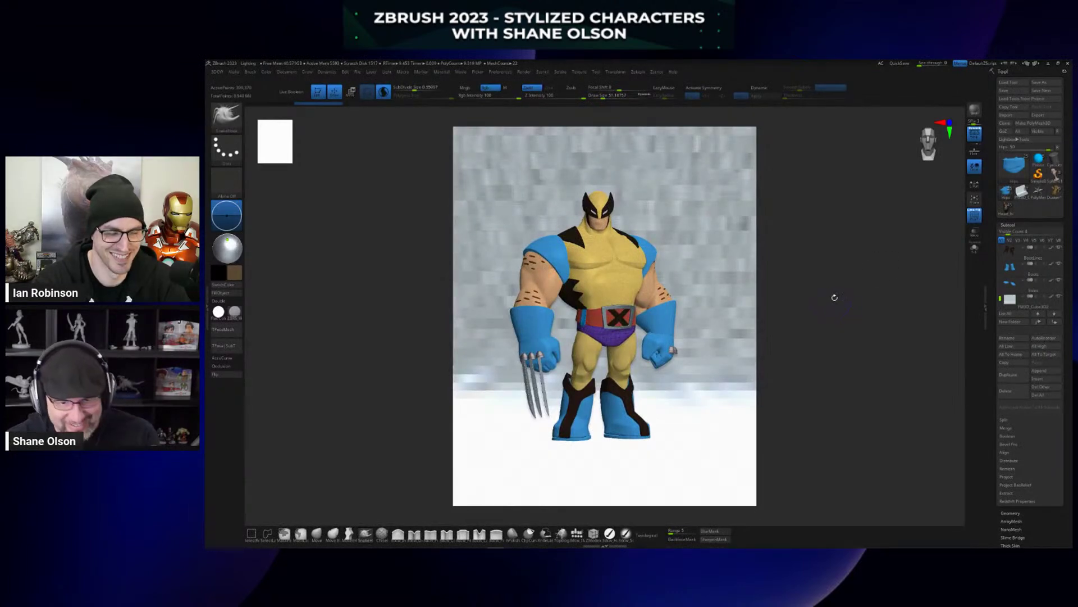
# Hide the backdrop subtool and frame Wolverine larger against the blurred HDRI background.
pyautogui.click(1052, 302)
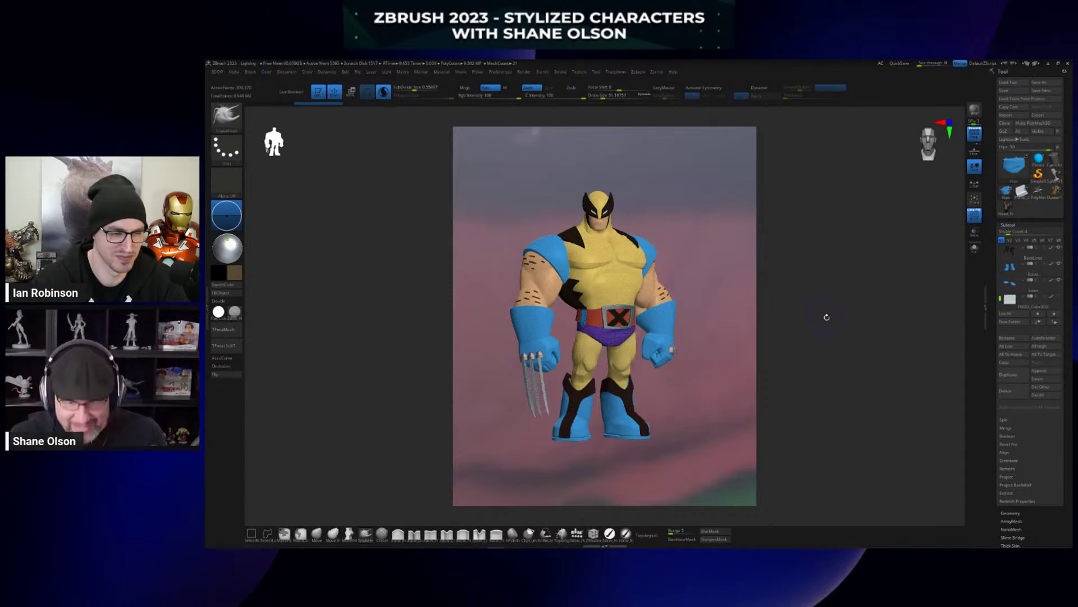
pyautogui.hotkey('shift', 'f')
pyautogui.keyDown('alt'); pyautogui.moveTo(818, 325); pyautogui.dragTo(696, 268); pyautogui.keyUp('alt')
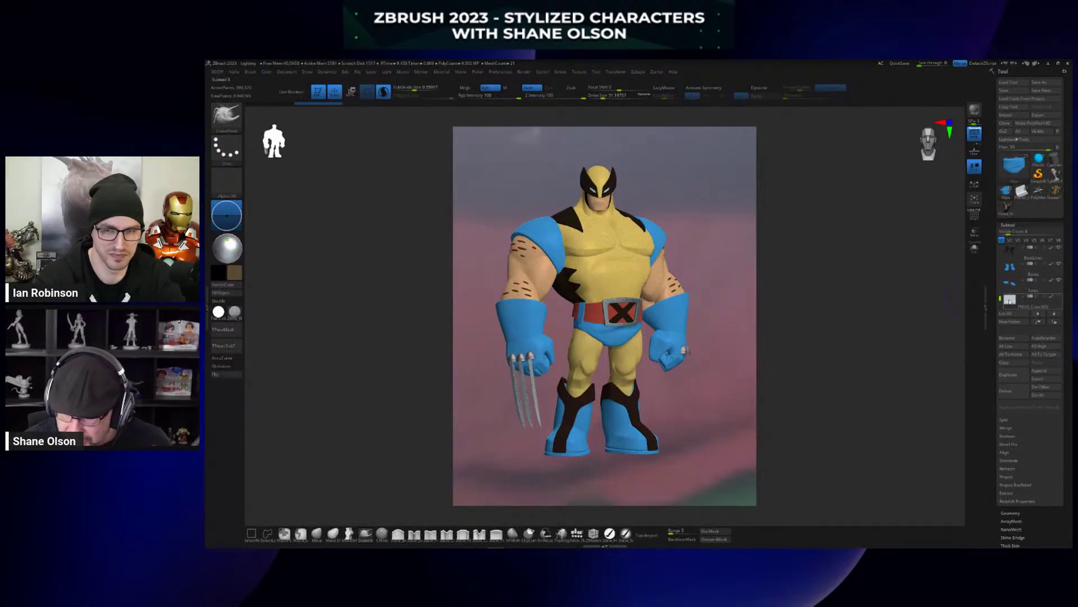
# Turn perspective off and back on to compare how the HDRI background is displayed behind Wolverine.
pyautogui.moveTo(1011, 301)
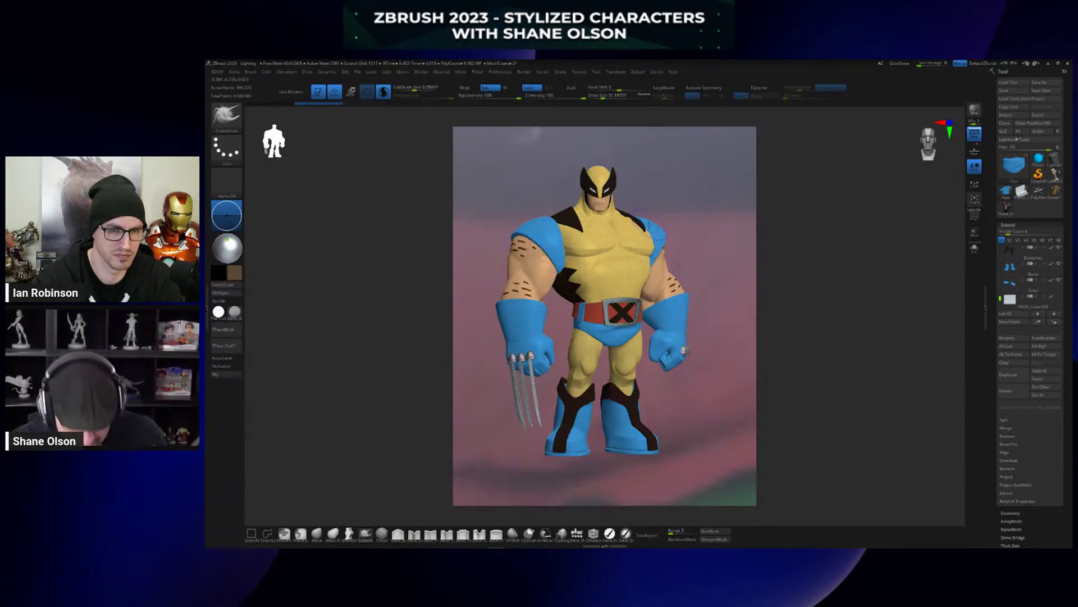
pyautogui.press('p')
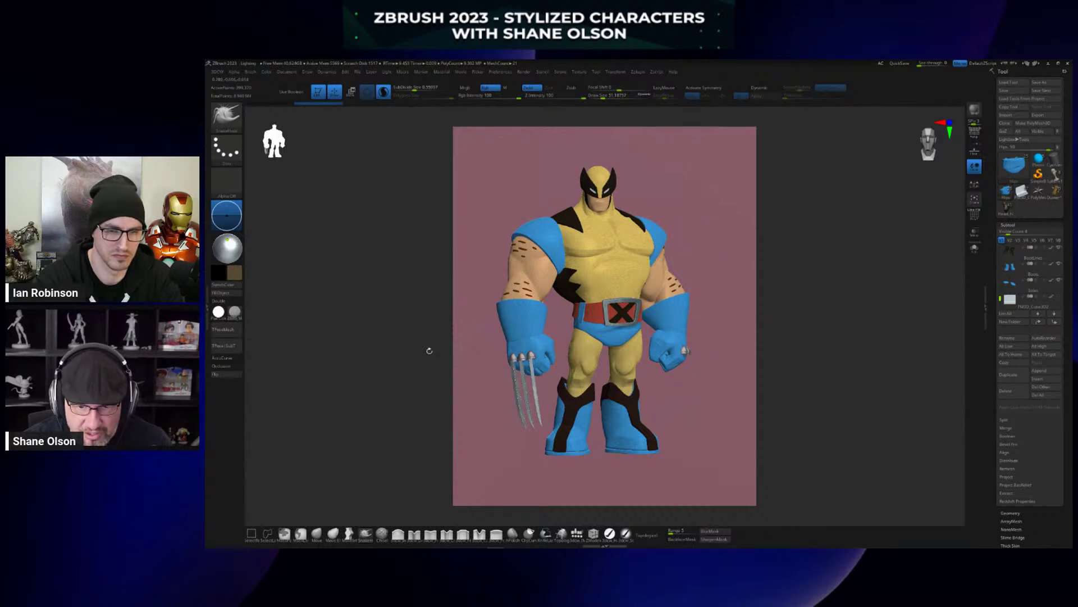
pyautogui.press('p')
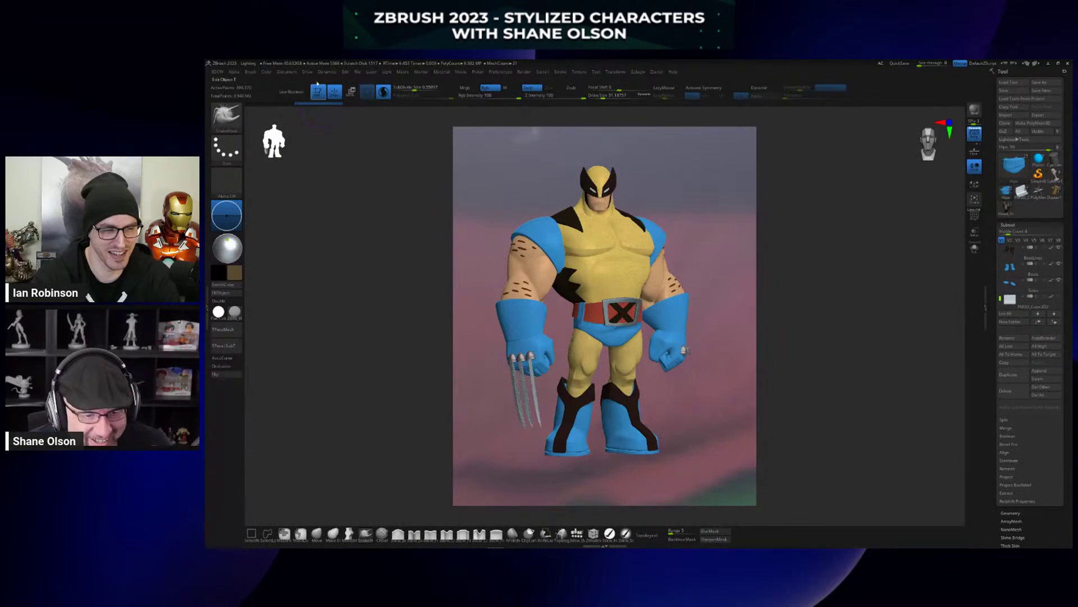
# Set the camera's focal length to the 35 mm preset.
pyautogui.click(331, 73)
pyautogui.click(294, 74)
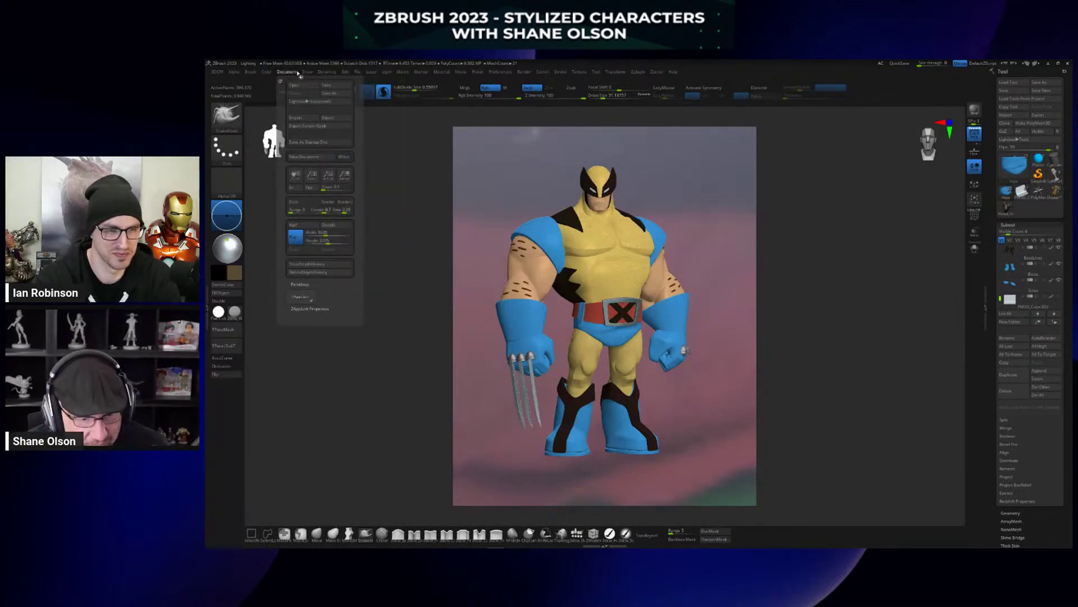
pyautogui.click(307, 72)
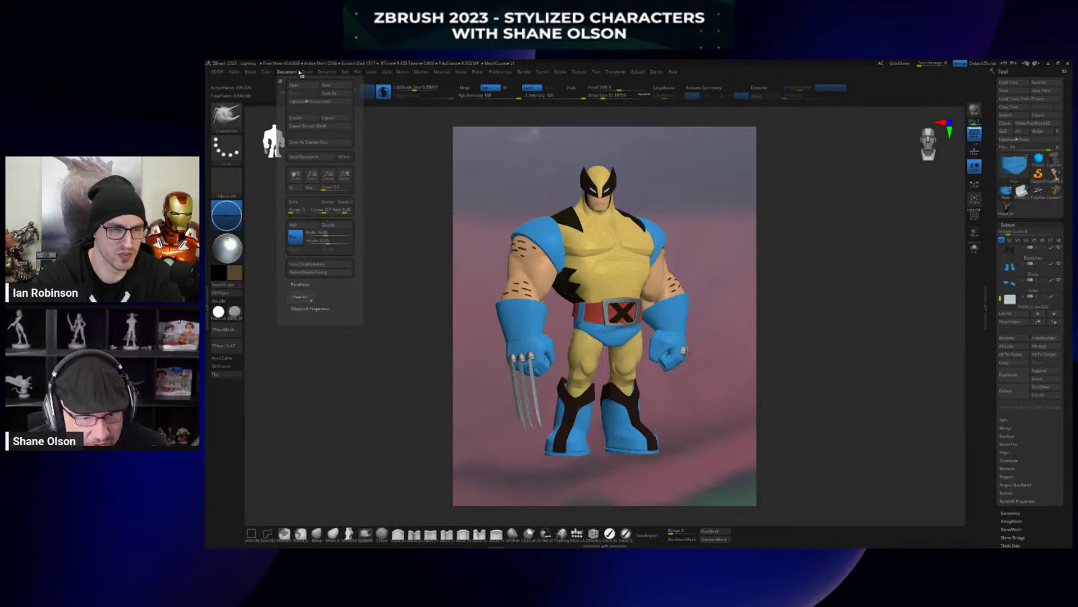
pyautogui.scroll(-1, 337, 365)
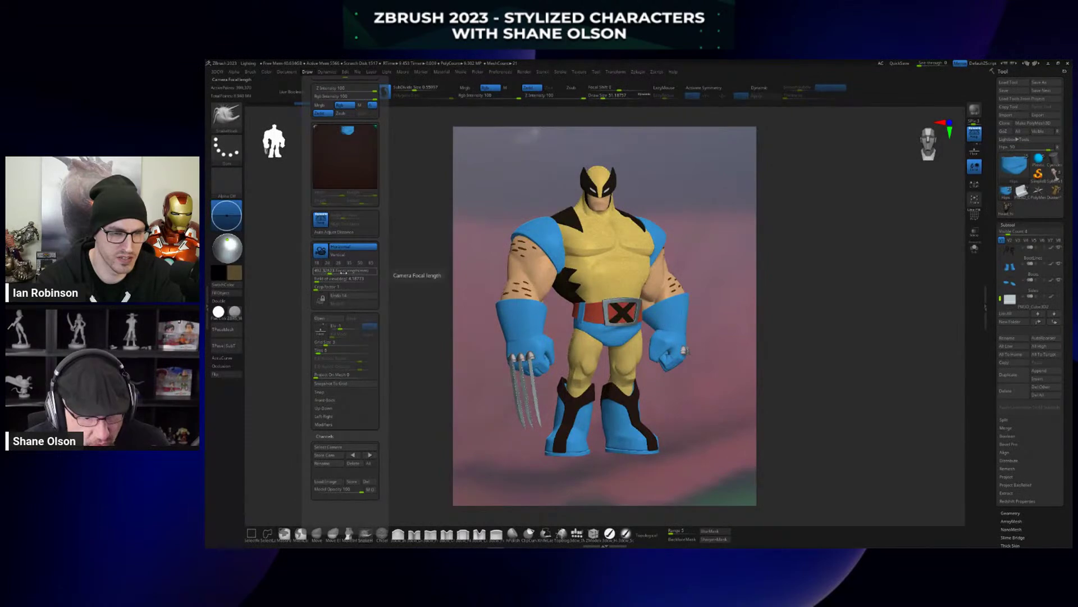
pyautogui.click(326, 271)
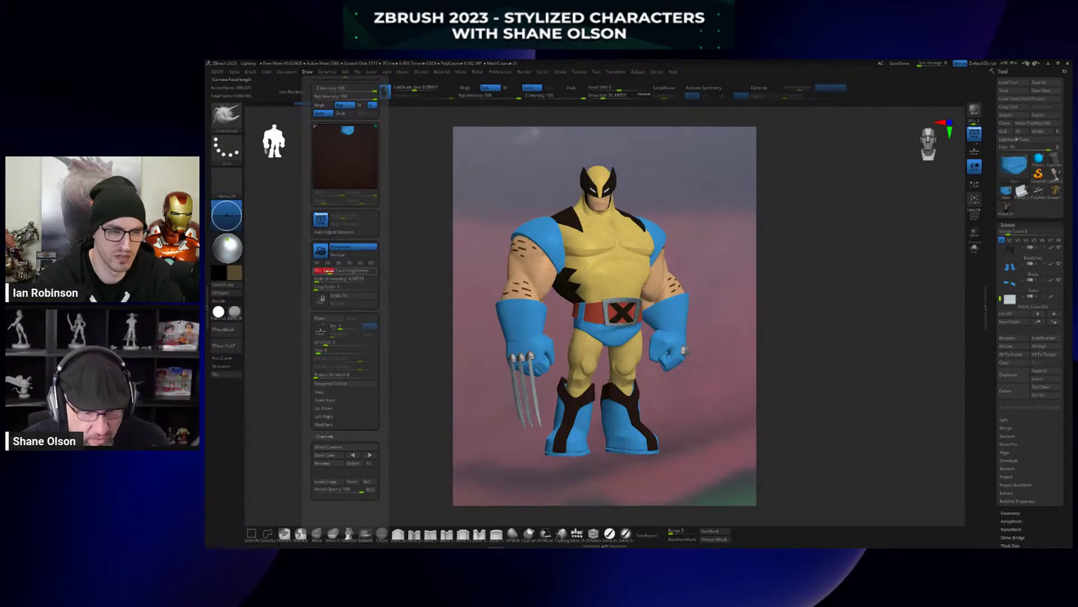
pyautogui.click(351, 263)
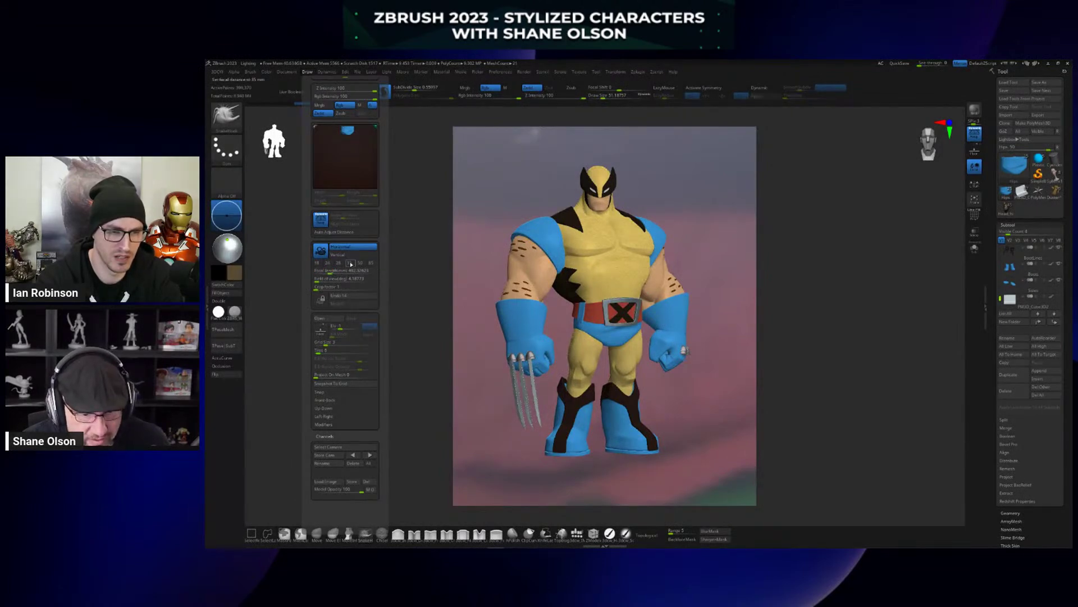
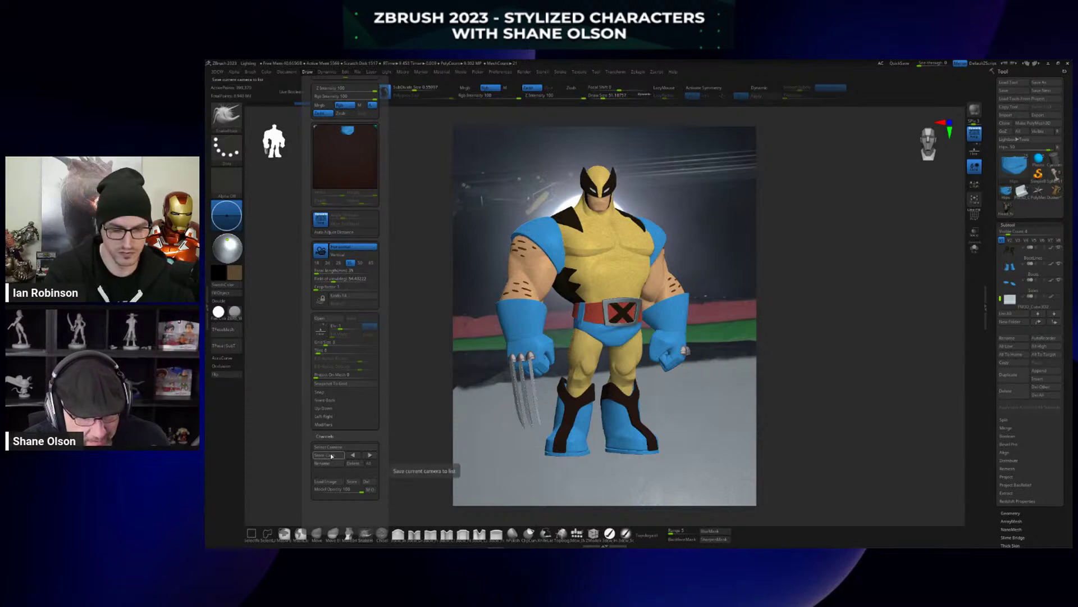
# Save the current camera view under the name BestCamEver.
pyautogui.click(331, 456)
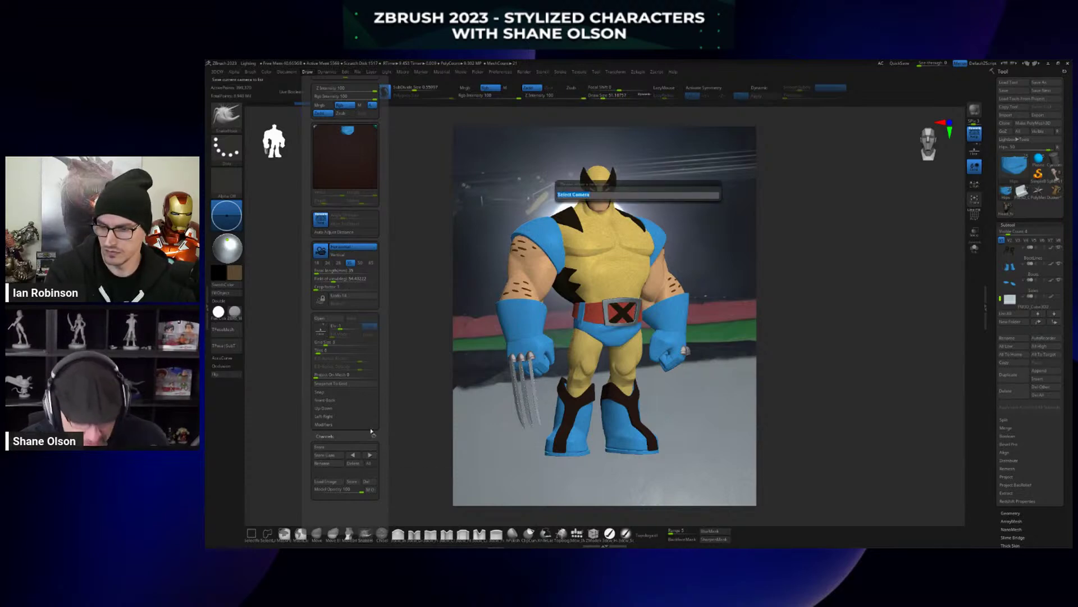
pyautogui.write('Best')
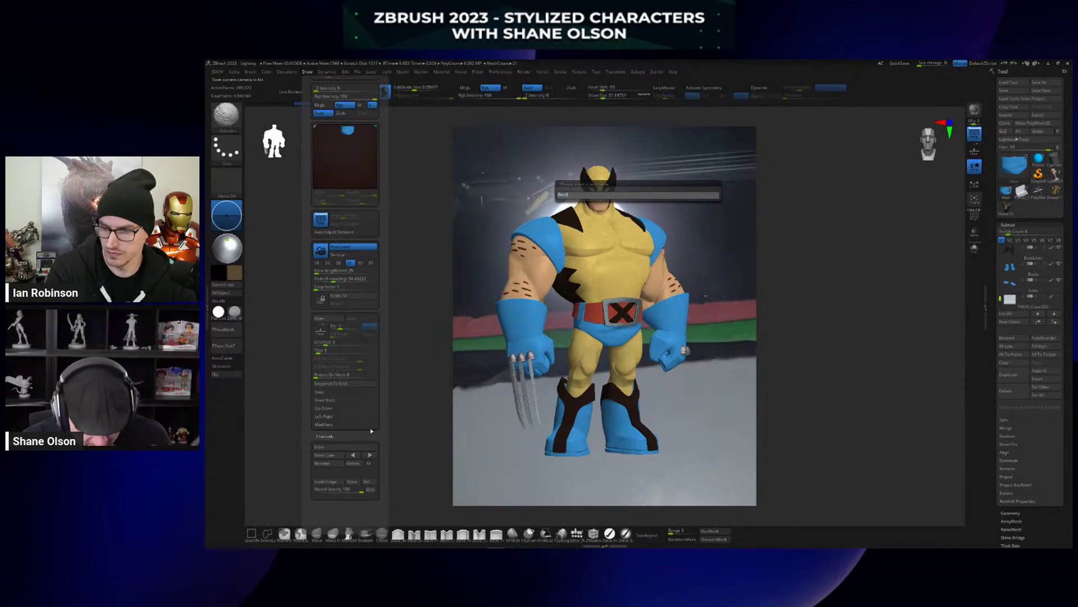
pyautogui.write('Cam')
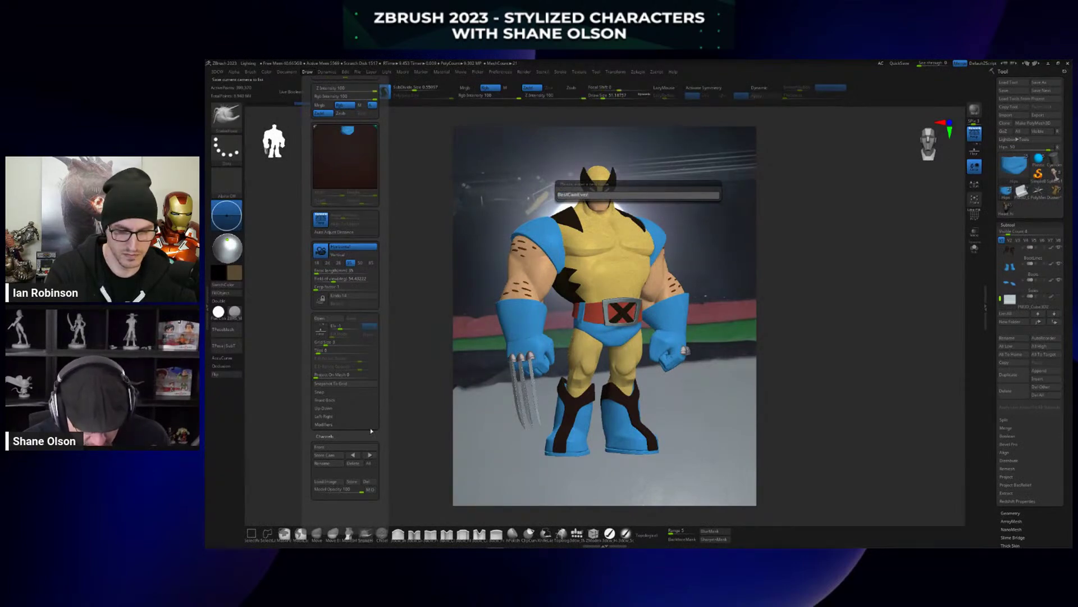
pyautogui.write('Ever')
pyautogui.press('Return')
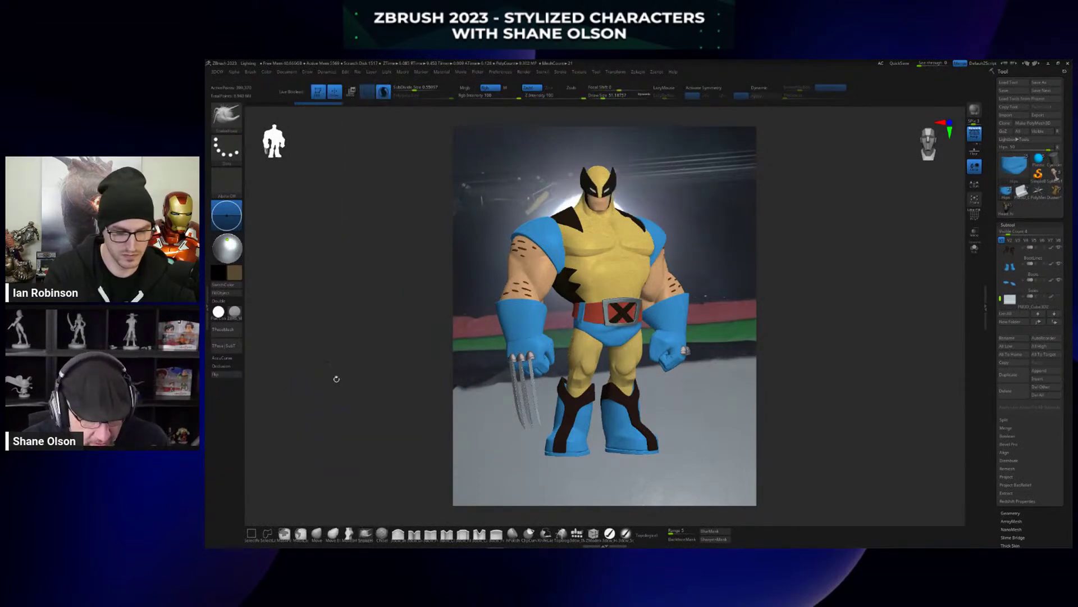
# Rotate Wolverine away from the saved angle and recall the BestCamEver camera view.
pyautogui.click(307, 72)
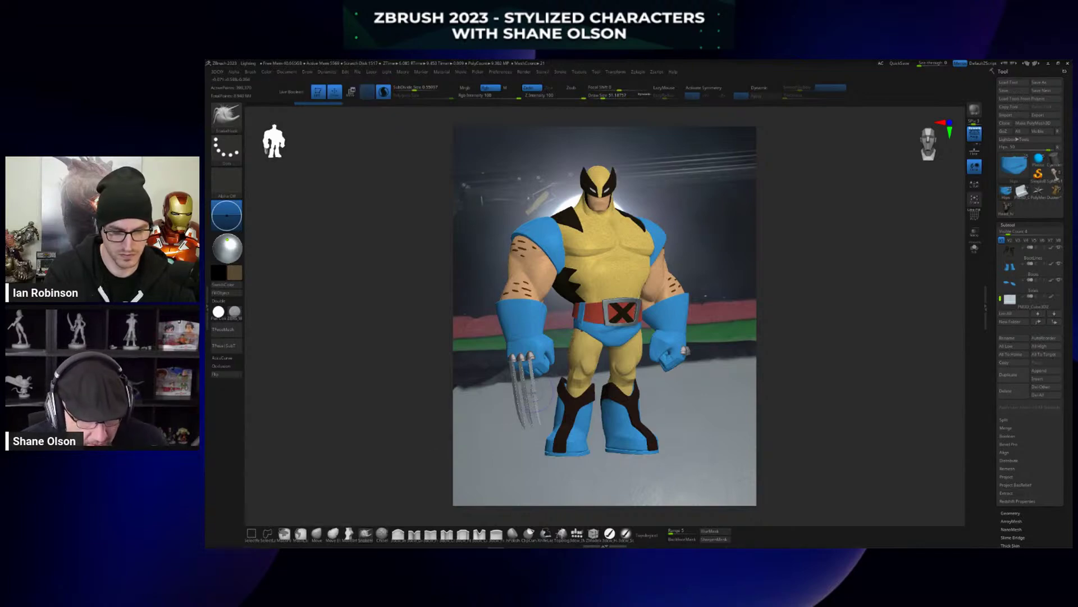
pyautogui.moveTo(799, 348); pyautogui.dragTo(818, 354)
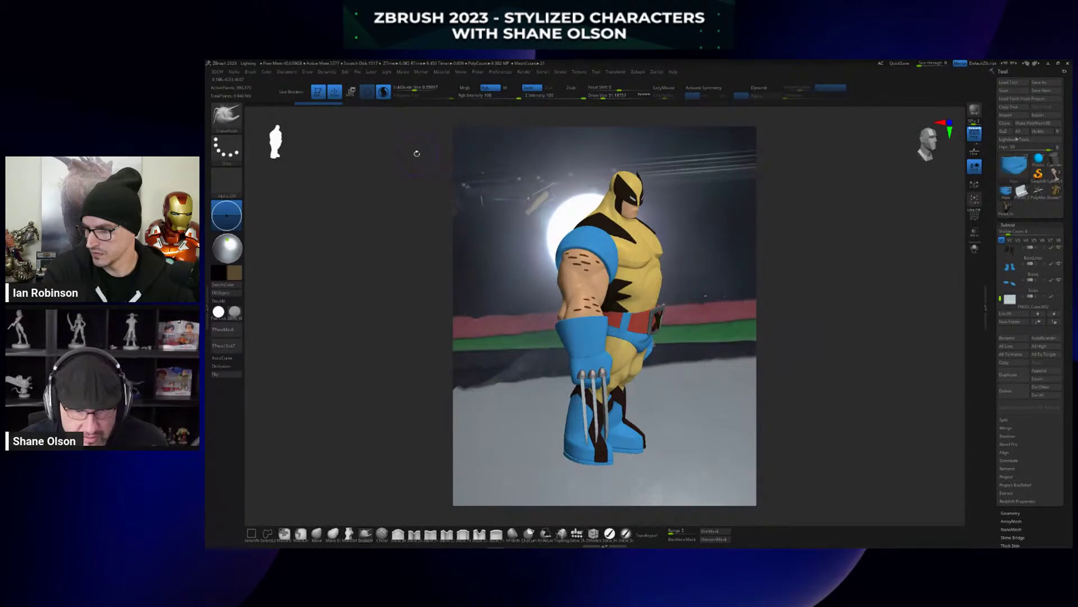
pyautogui.click(308, 73)
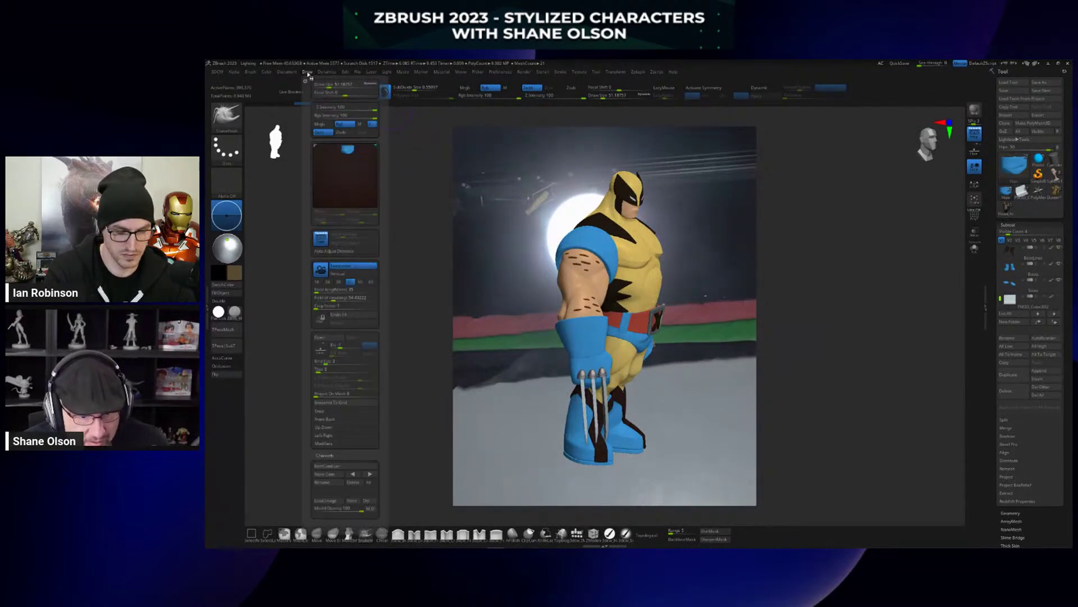
pyautogui.click(337, 466)
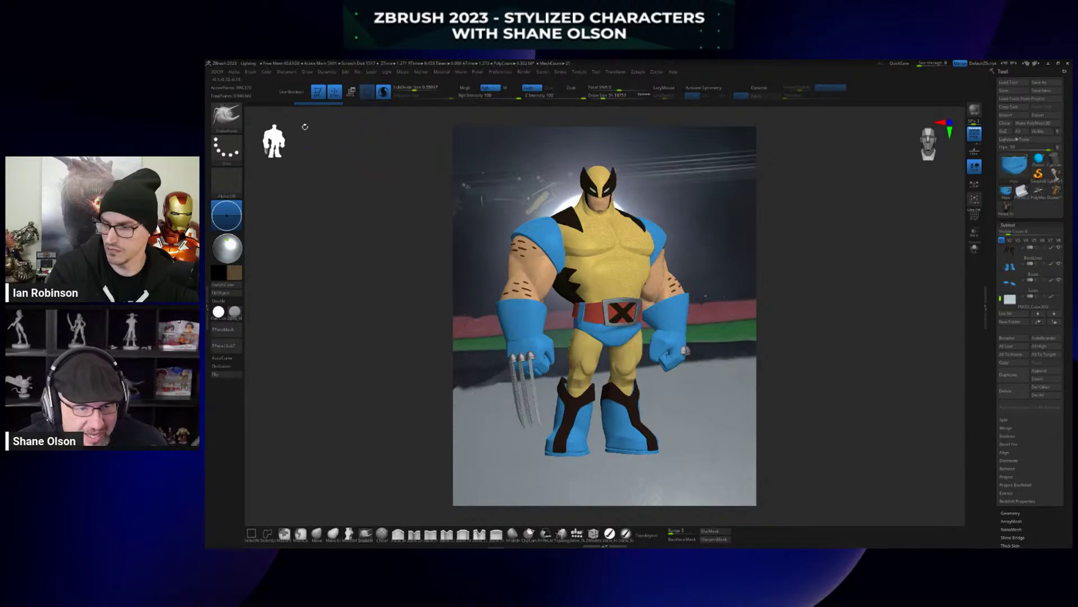
# Resize the document to a width of 1987 pixels with its proportions kept, accepting that it cannot be undone.
pyautogui.click(284, 74)
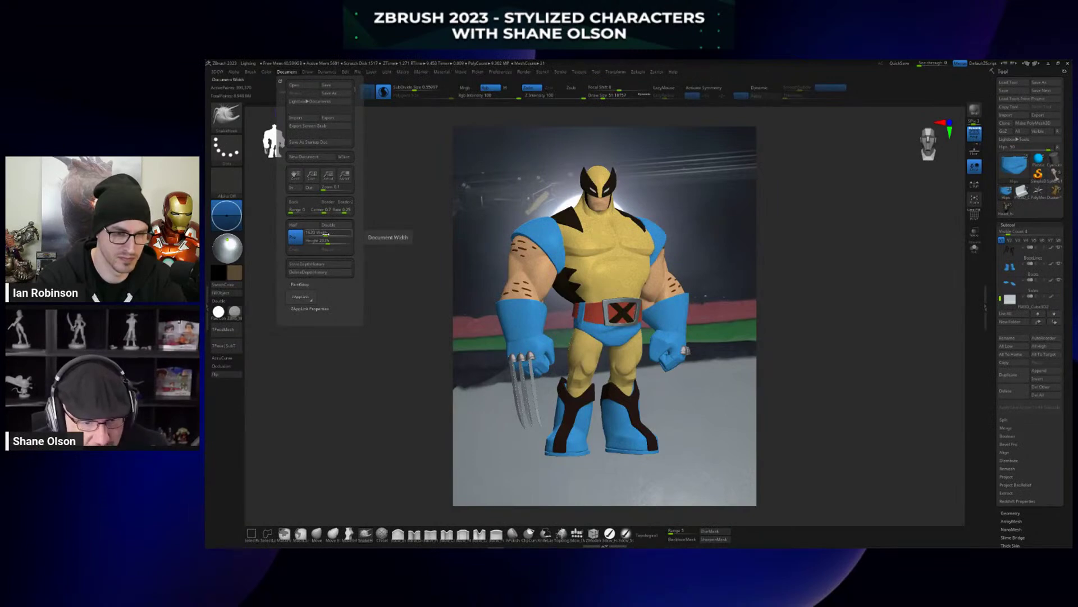
pyautogui.click(325, 234)
pyautogui.write('1987')
pyautogui.press('Return')
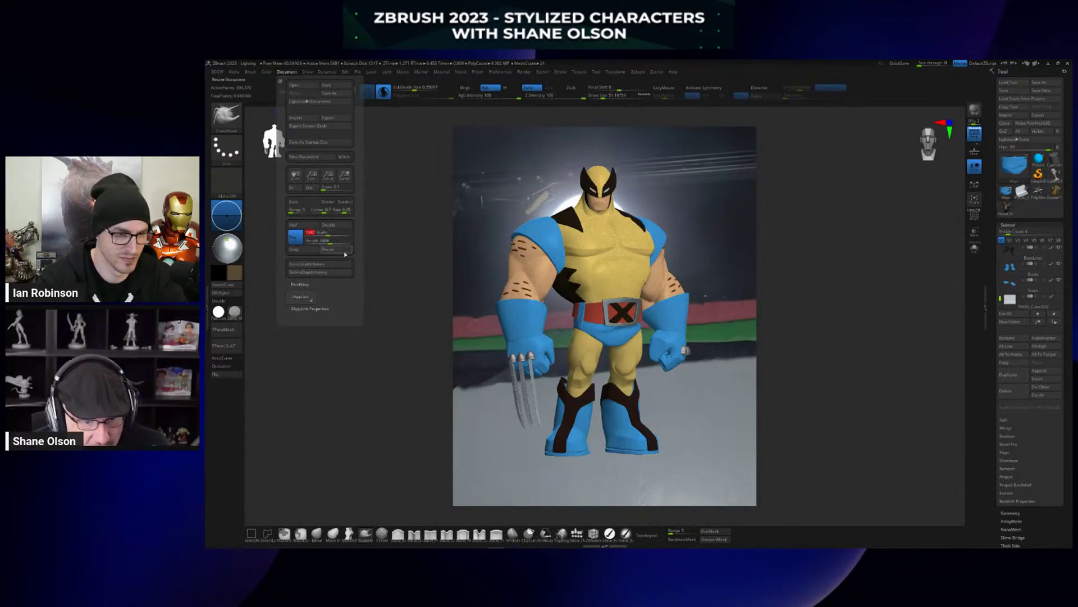
pyautogui.click(334, 251)
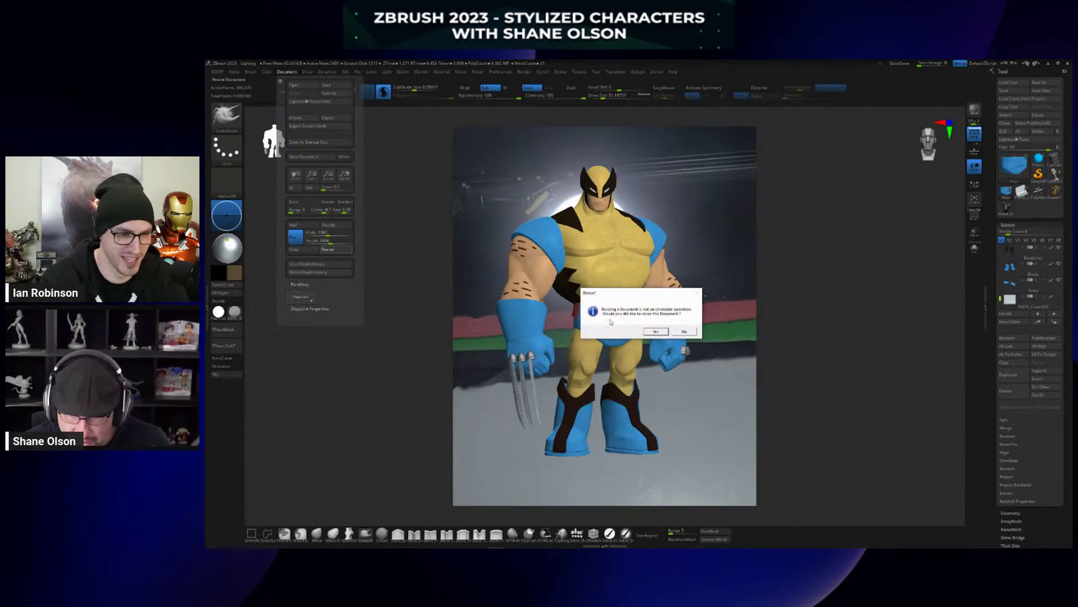
pyautogui.click(654, 331)
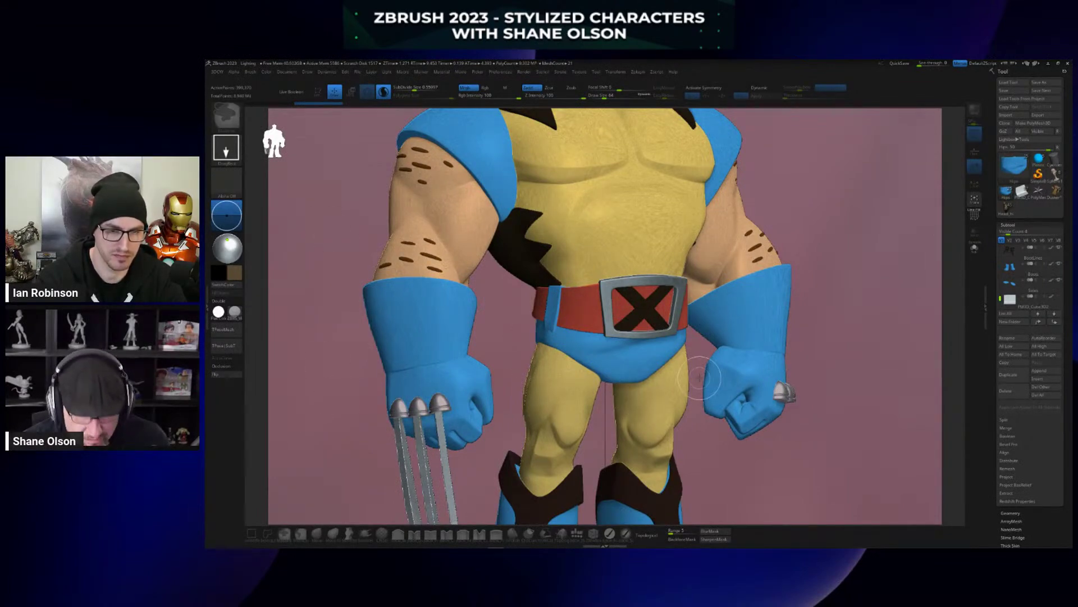
# Clear the canvas, redraw the Wolverine model on it in Edit mode and move the figure to the middle.
pyautogui.hotkey('ctrl', 'n')
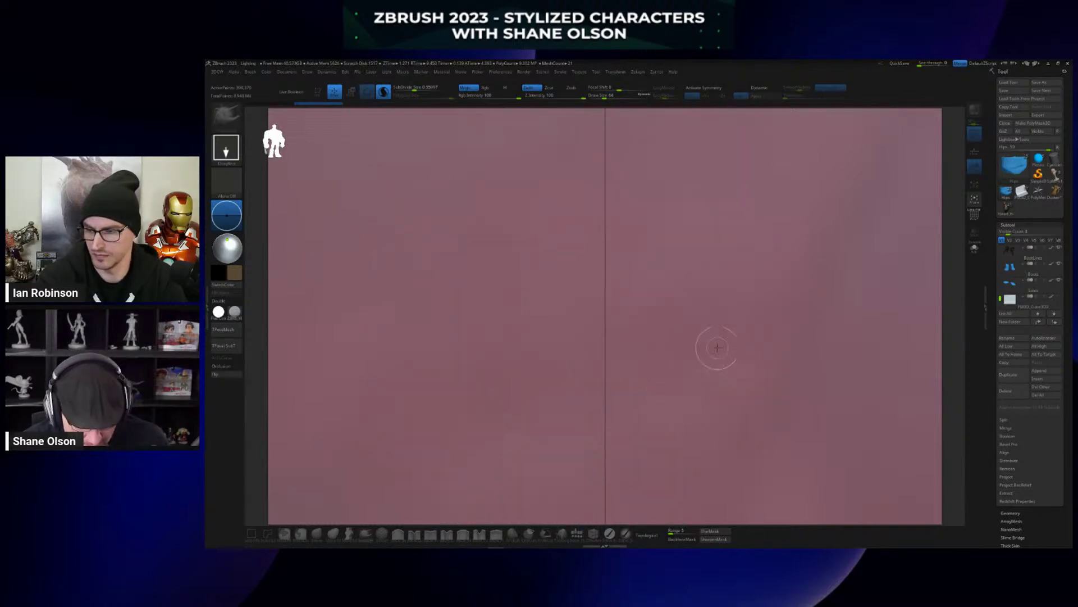
pyautogui.moveTo(600, 316); pyautogui.dragTo(594, 493)
pyautogui.press('t')
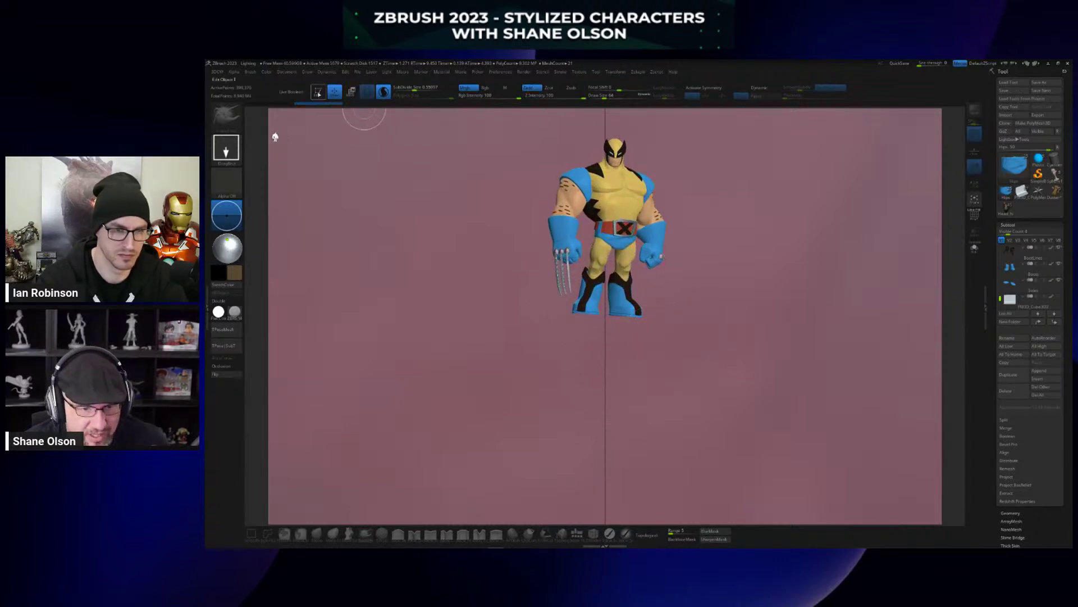
pyautogui.click(318, 92)
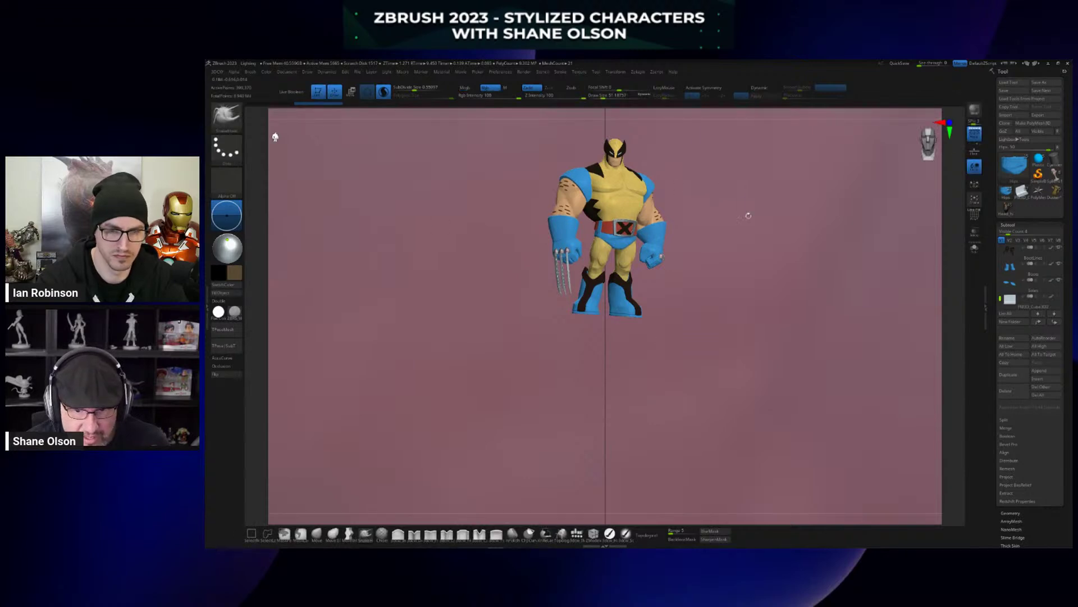
pyautogui.keyDown('alt'); pyautogui.moveTo(735, 243); pyautogui.dragTo(726, 333); pyautogui.keyUp('alt')
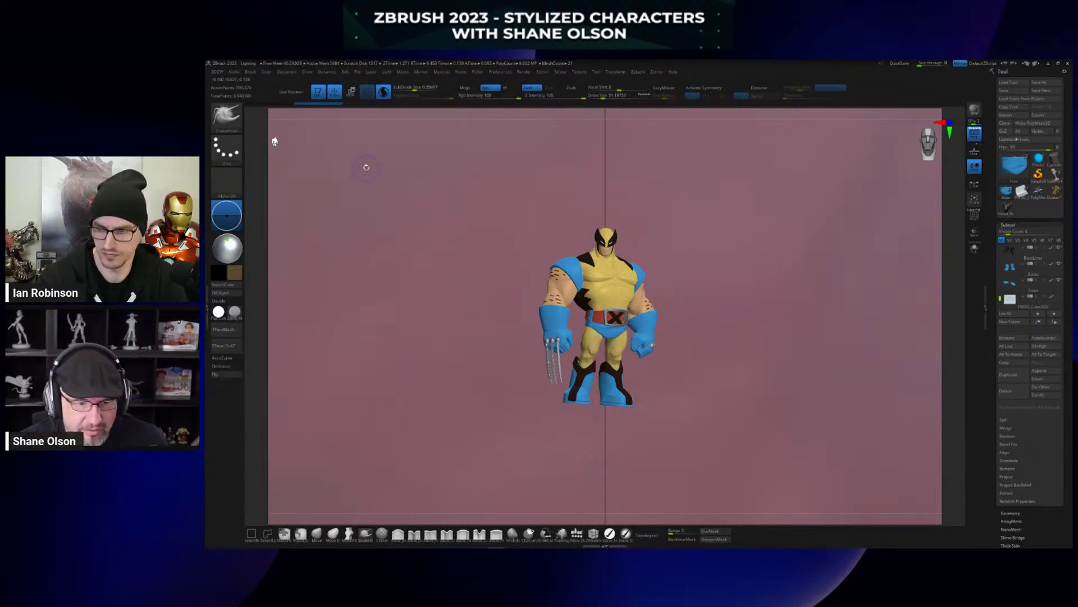
# Enlarge Wolverine on the canvas and zoom the document out until the whole portrait page is visible.
pyautogui.click(287, 73)
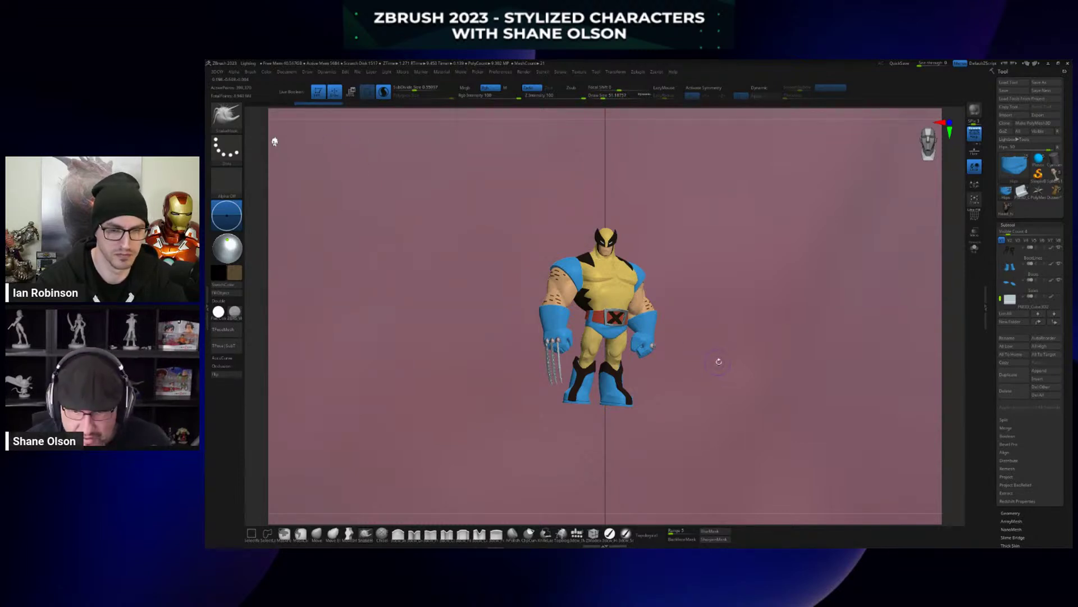
pyautogui.press('ctrl')
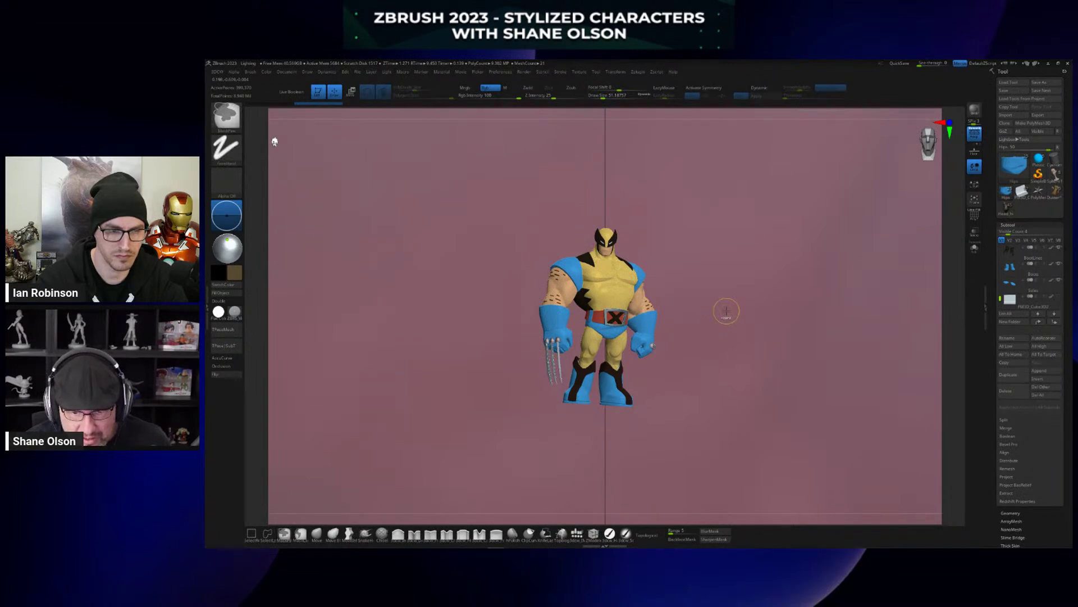
pyautogui.keyDown('ctrl'); pyautogui.moveTo(726, 310); pyautogui.dragTo(711, 362, button='right'); pyautogui.keyUp('ctrl')
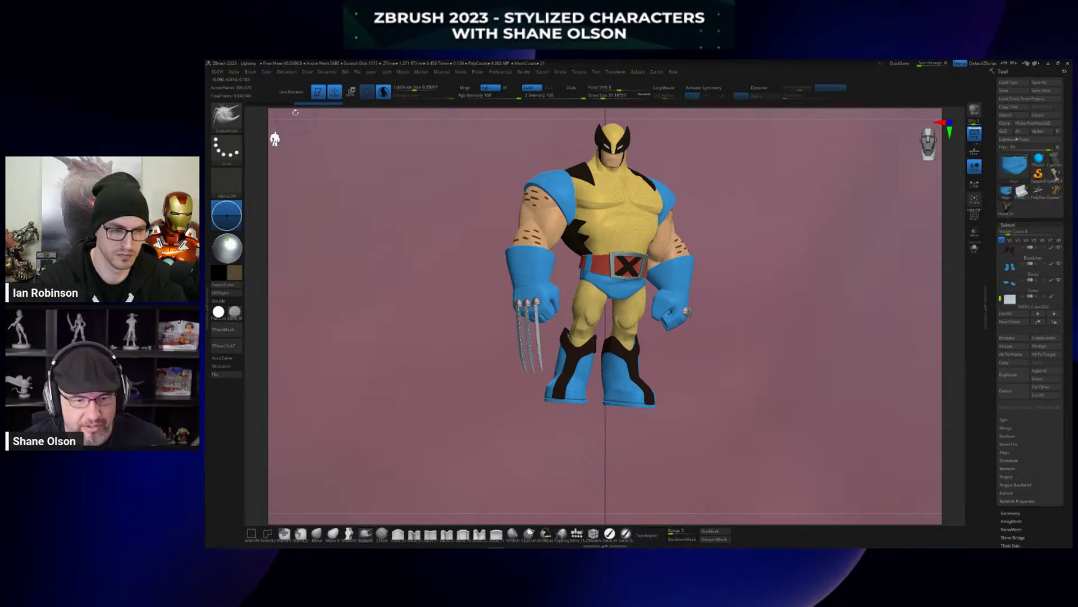
pyautogui.click(287, 71)
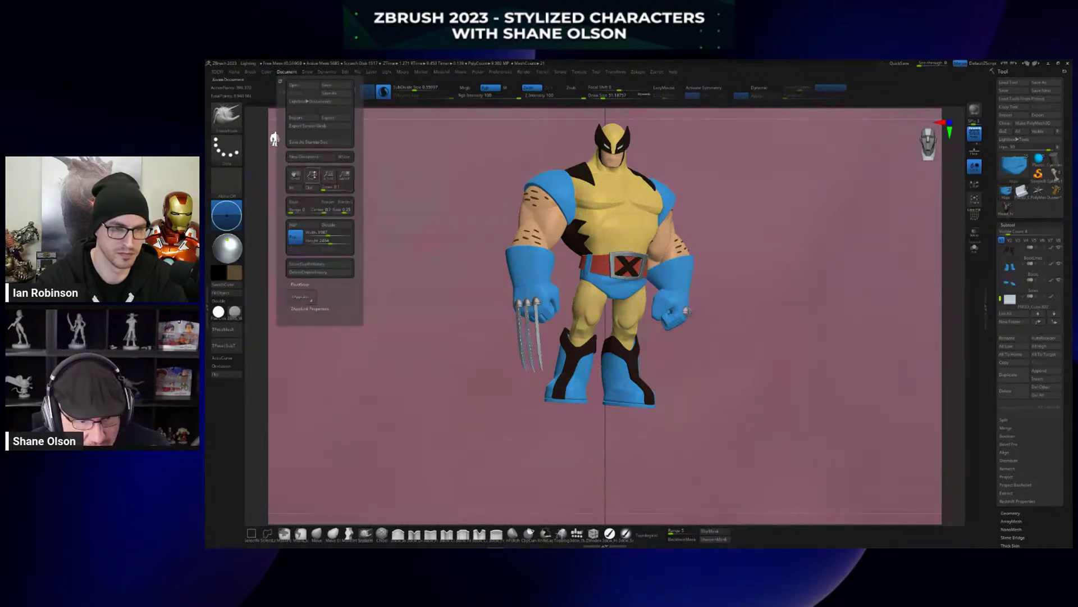
pyautogui.click(312, 173)
pyautogui.moveTo(313, 173); pyautogui.dragTo(300, 149)
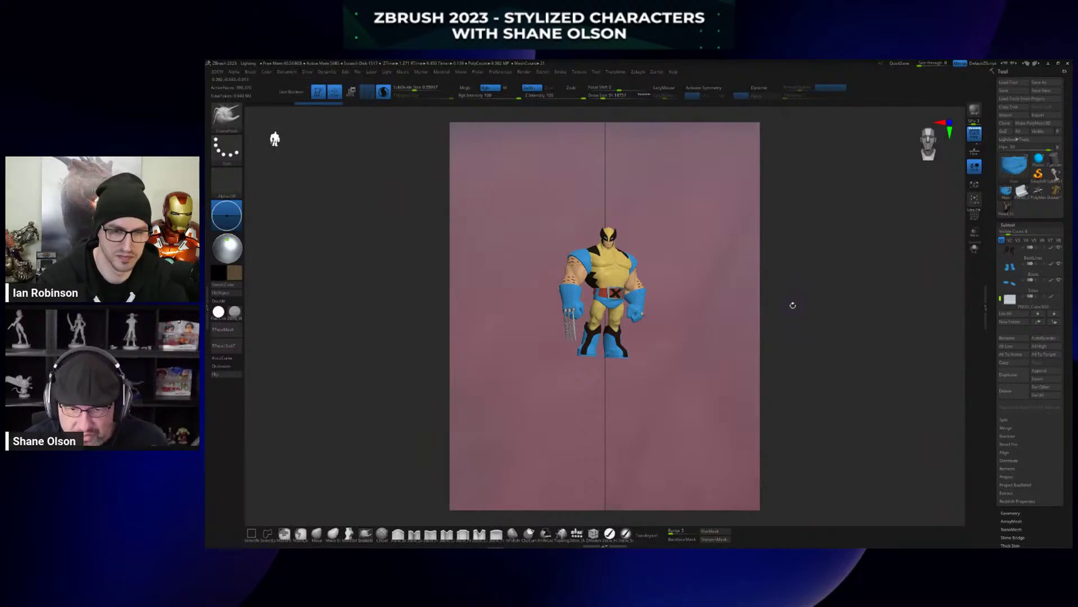
# Enlarge and reposition Wolverine so the full figure fills the portrait document.
pyautogui.moveTo(793, 305)
pyautogui.keyDown('alt'); pyautogui.mouseDown()
pyautogui.moveTo(812, 326)
pyautogui.moveTo(810, 284)
pyautogui.moveTo(809, 296)
pyautogui.mouseUp(); pyautogui.keyUp('alt')
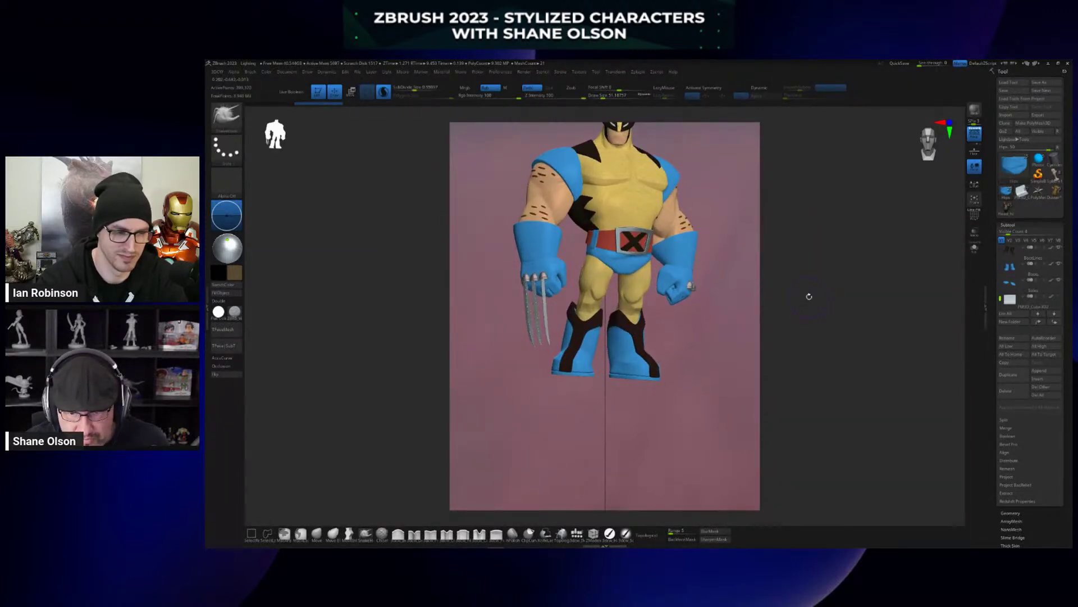
pyautogui.moveTo(809, 296)
pyautogui.keyDown('ctrl'); pyautogui.mouseDown(button='right')
pyautogui.moveTo(811, 309)
pyautogui.moveTo(805, 297)
pyautogui.mouseUp(button='right'); pyautogui.keyUp('ctrl')
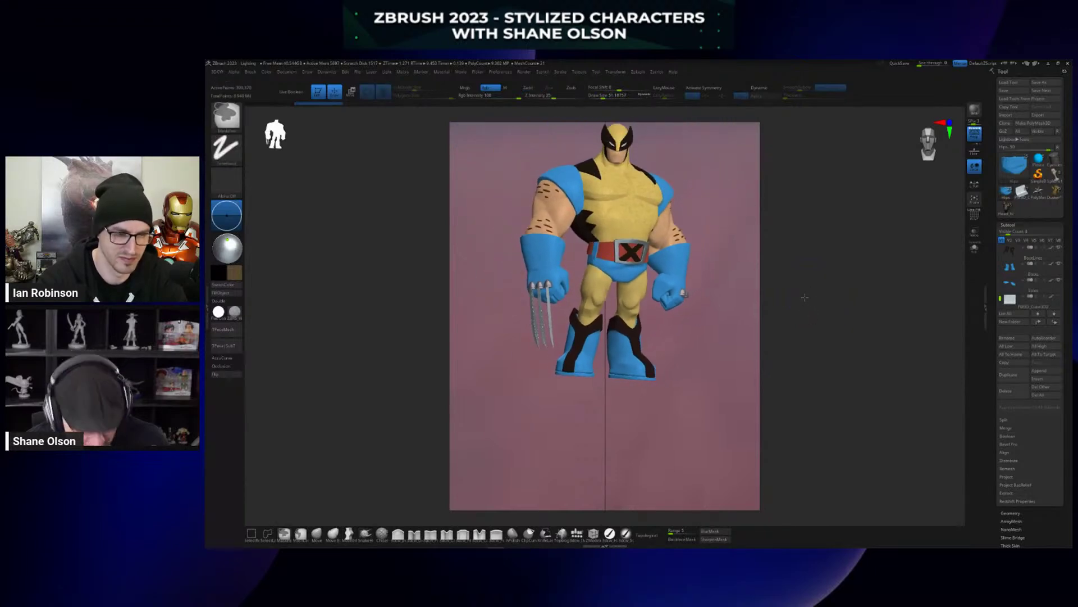
pyautogui.moveTo(809, 301)
pyautogui.keyDown('alt'); pyautogui.mouseDown()
pyautogui.moveTo(806, 329)
pyautogui.moveTo(816, 312)
pyautogui.moveTo(822, 334)
pyautogui.mouseUp(); pyautogui.keyUp('alt')
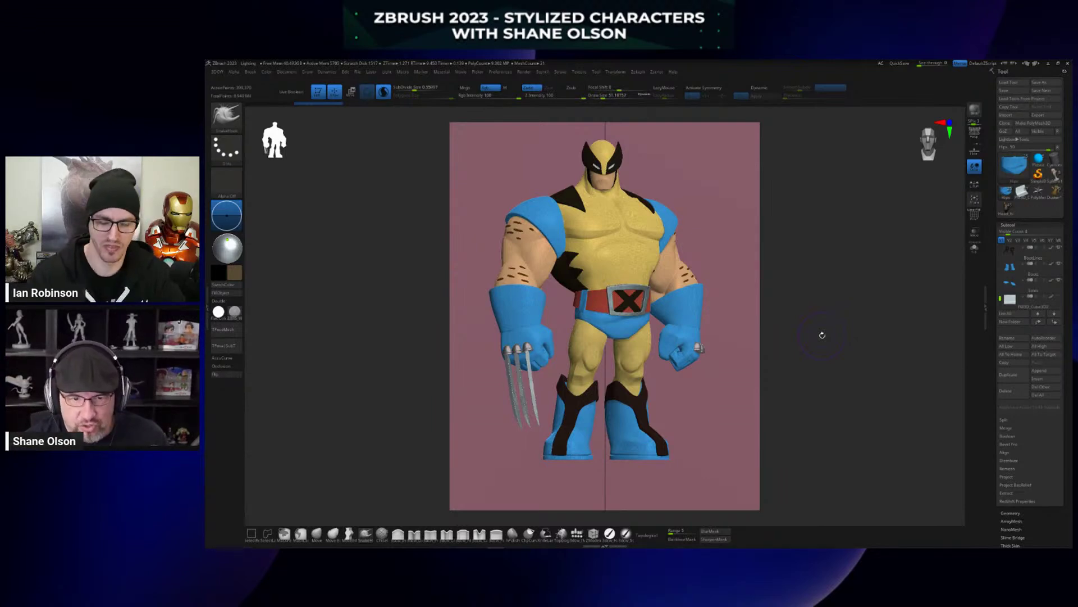
# Examine the yellow suit's surface up close with perspective off and a smaller brush size, rotating it slightly.
pyautogui.scroll(1, 693, 250)
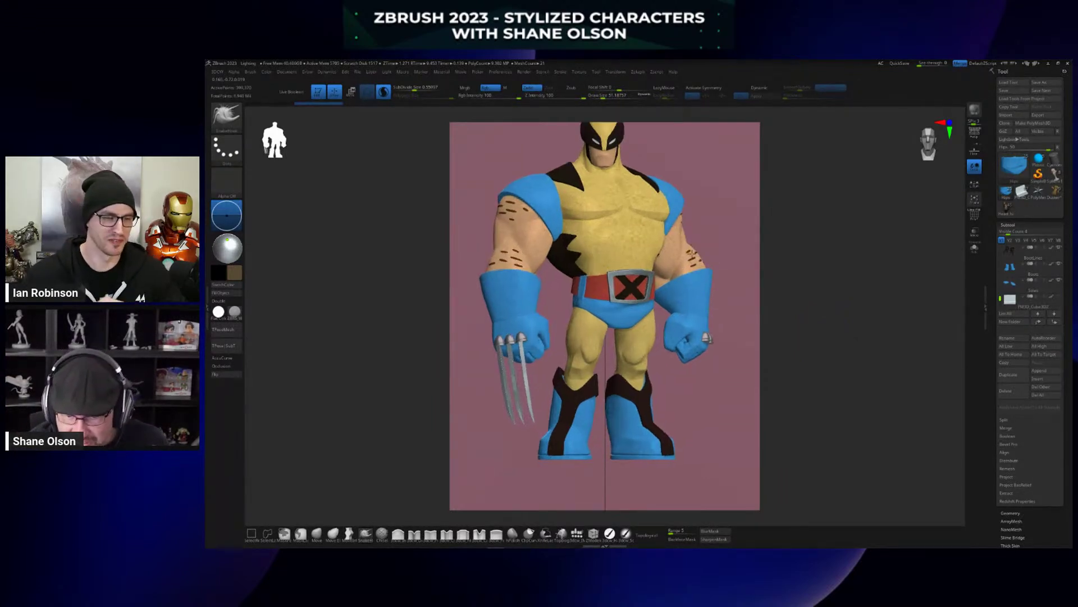
pyautogui.keyDown('ctrl'); pyautogui.moveTo(691, 253); pyautogui.dragTo(717, 368, button='right'); pyautogui.keyUp('ctrl')
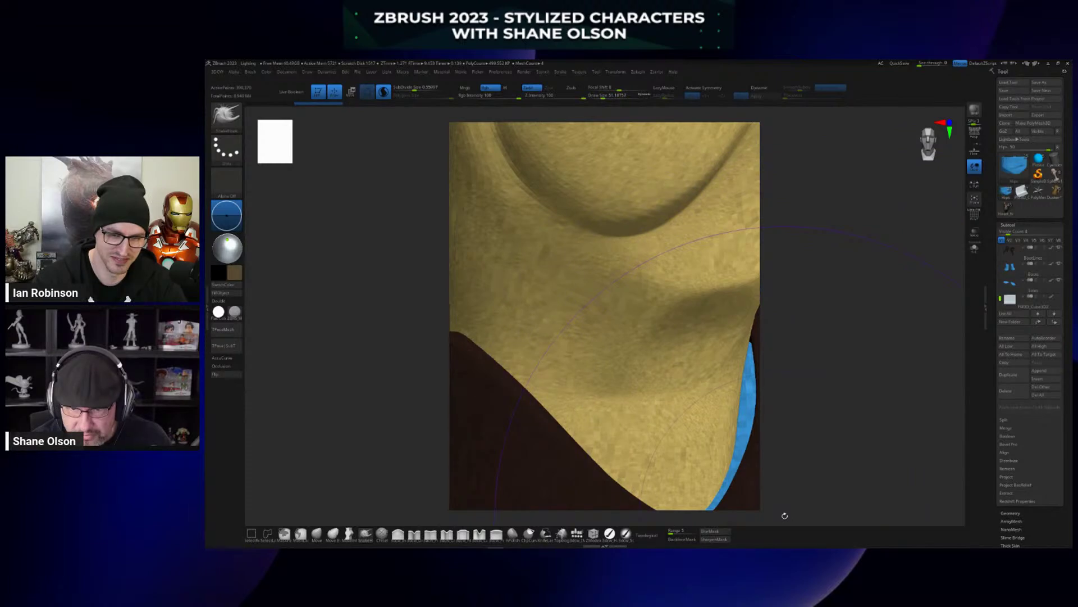
pyautogui.press('s')
pyautogui.moveTo(837, 427); pyautogui.dragTo(828, 426)
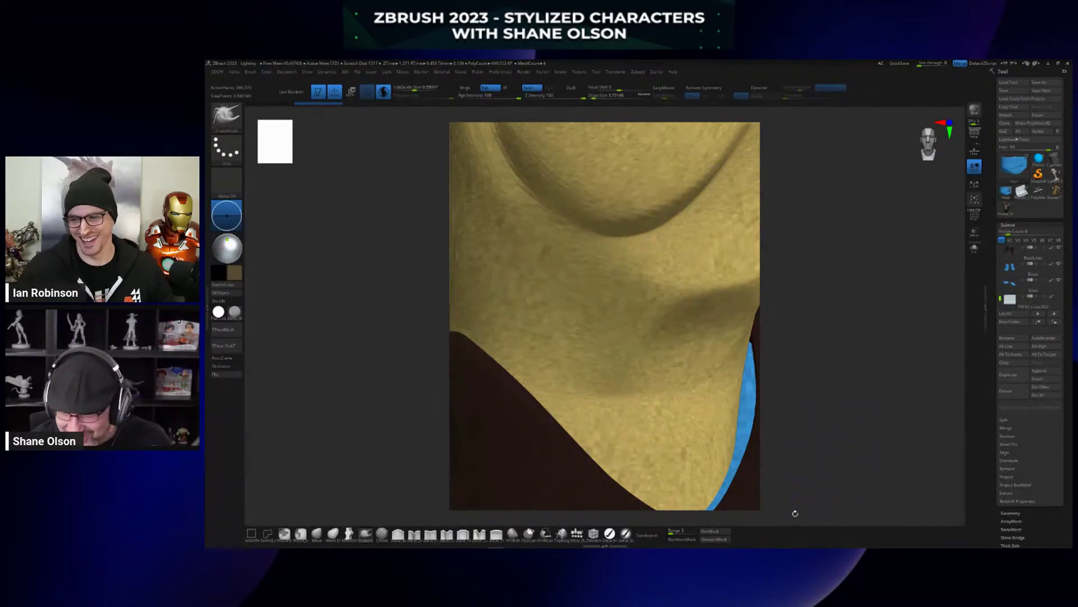
pyautogui.moveTo(737, 518); pyautogui.dragTo(822, 401)
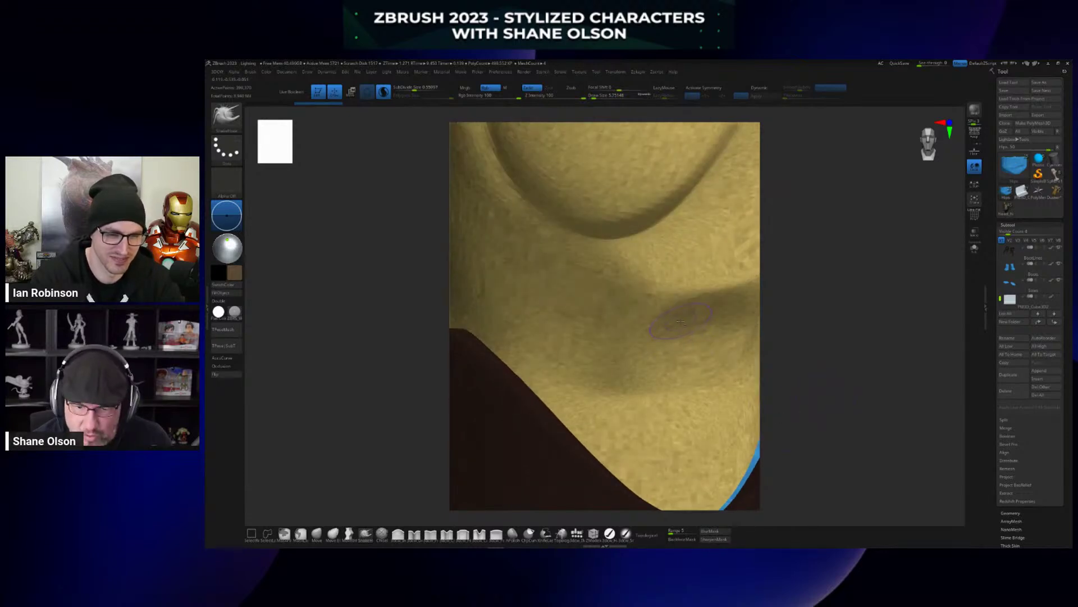
pyautogui.moveTo(678, 330); pyautogui.dragTo(553, 376, button='right')
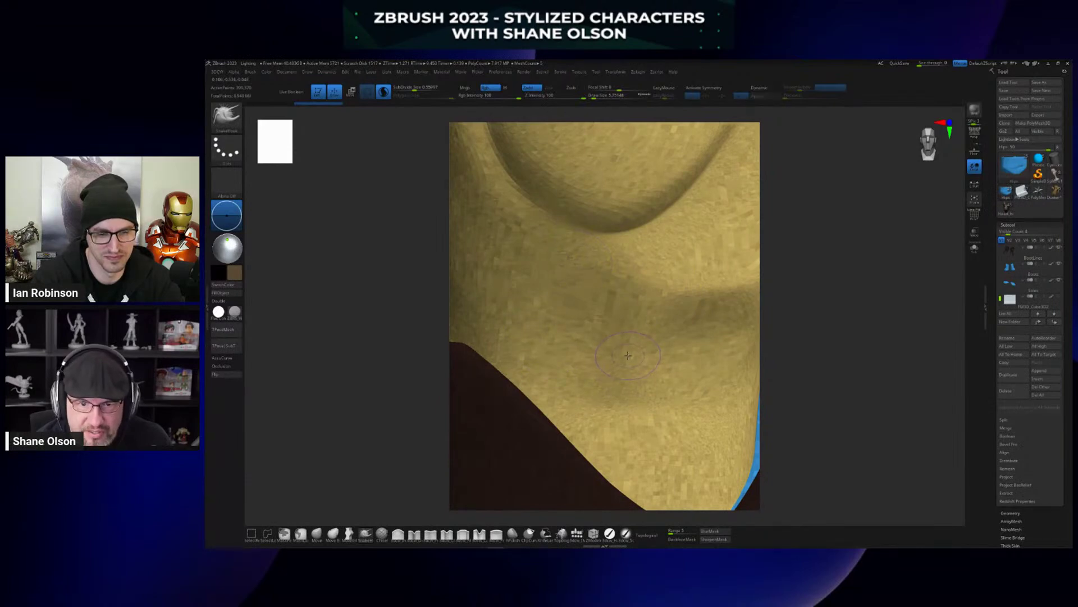
pyautogui.moveTo(630, 320)
pyautogui.mouseDown(button='right')
pyautogui.moveTo(617, 322)
pyautogui.moveTo(646, 320)
pyautogui.moveTo(615, 321)
pyautogui.moveTo(630, 321)
pyautogui.moveTo(628, 368)
pyautogui.mouseUp(button='right')
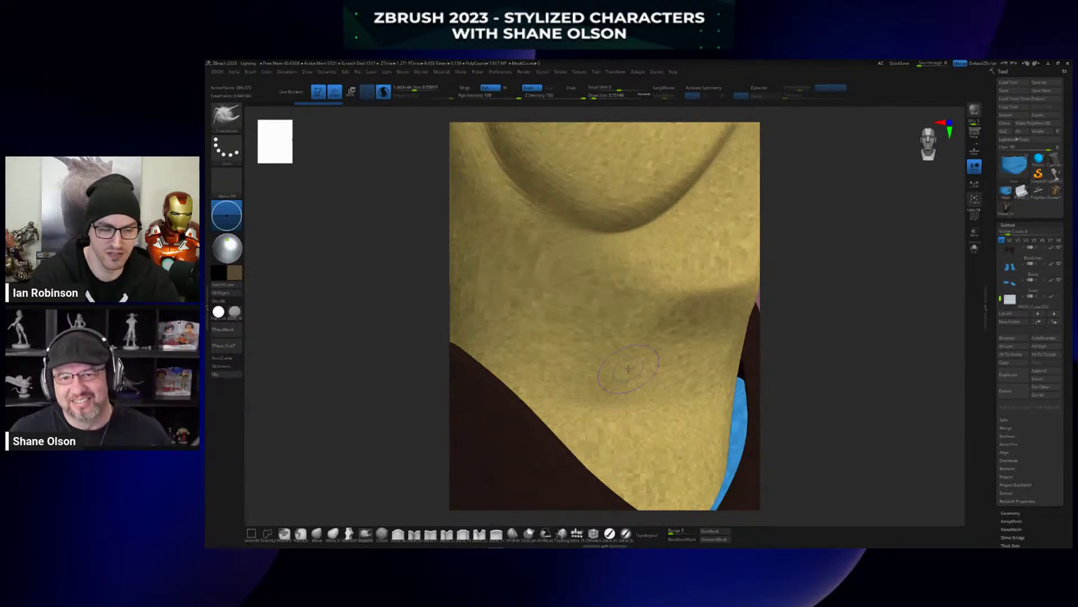
# Frame the full Wolverine figure in the portrait document again with perspective turned back on.
pyautogui.press('f')
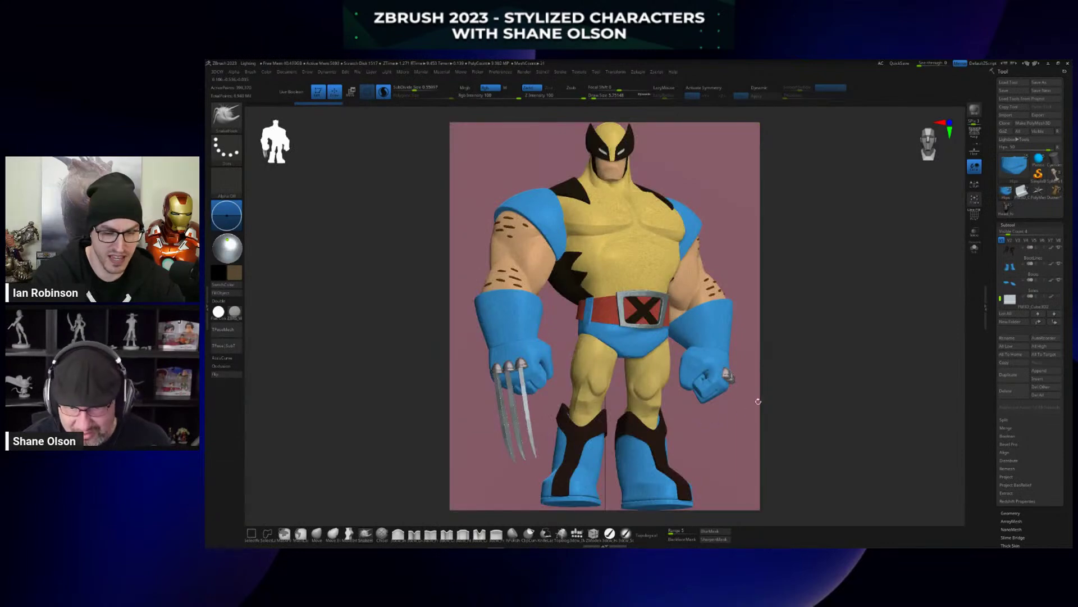
pyautogui.scroll(-4, 738, 433)
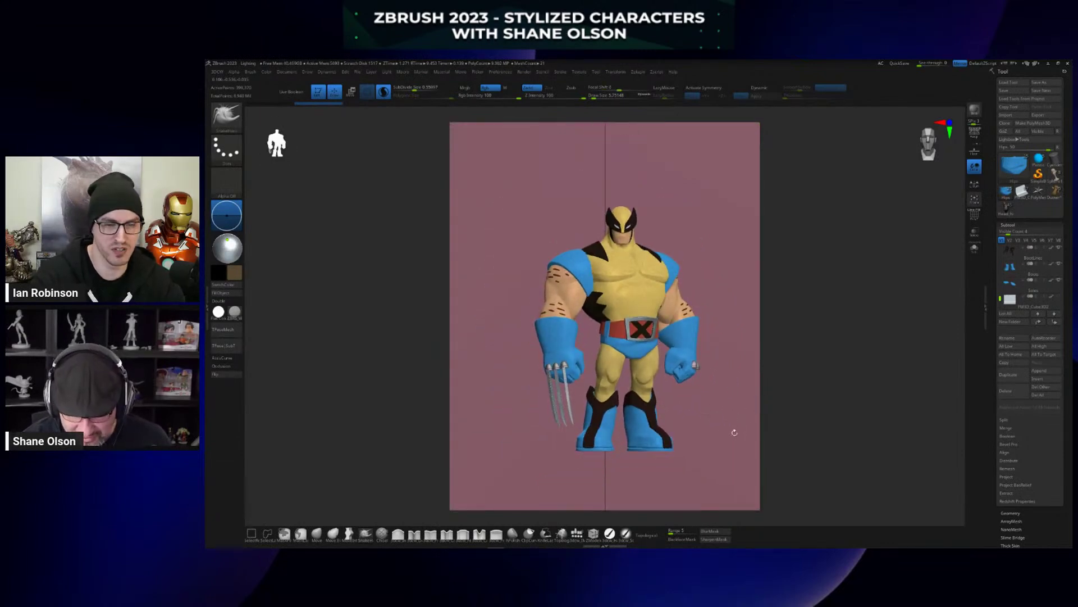
pyautogui.scroll(4, 734, 441)
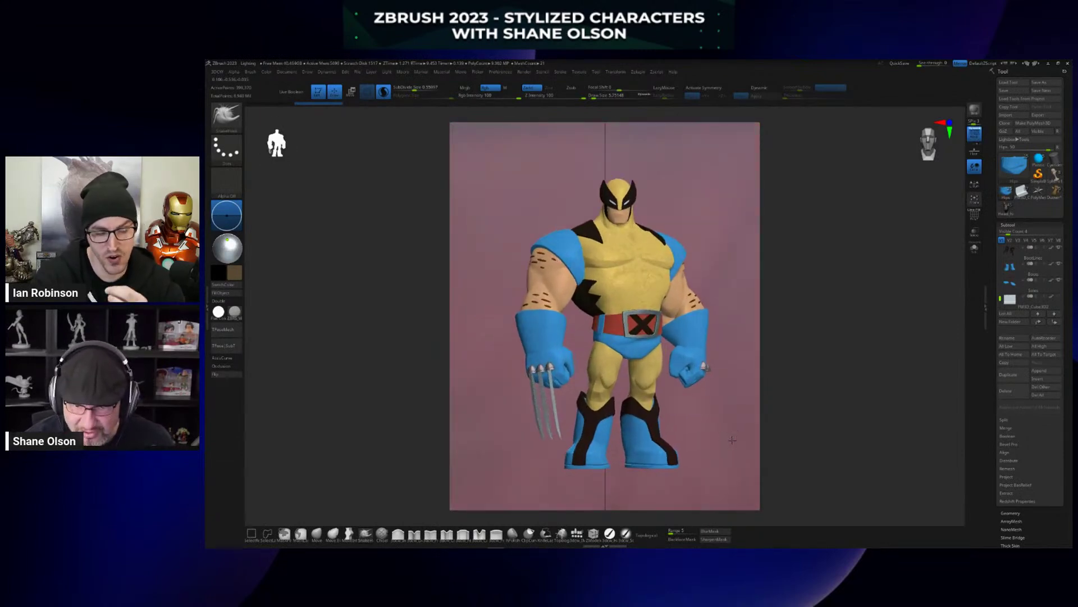
pyautogui.keyDown('alt'); pyautogui.moveTo(731, 446); pyautogui.dragTo(712, 449); pyautogui.keyUp('alt')
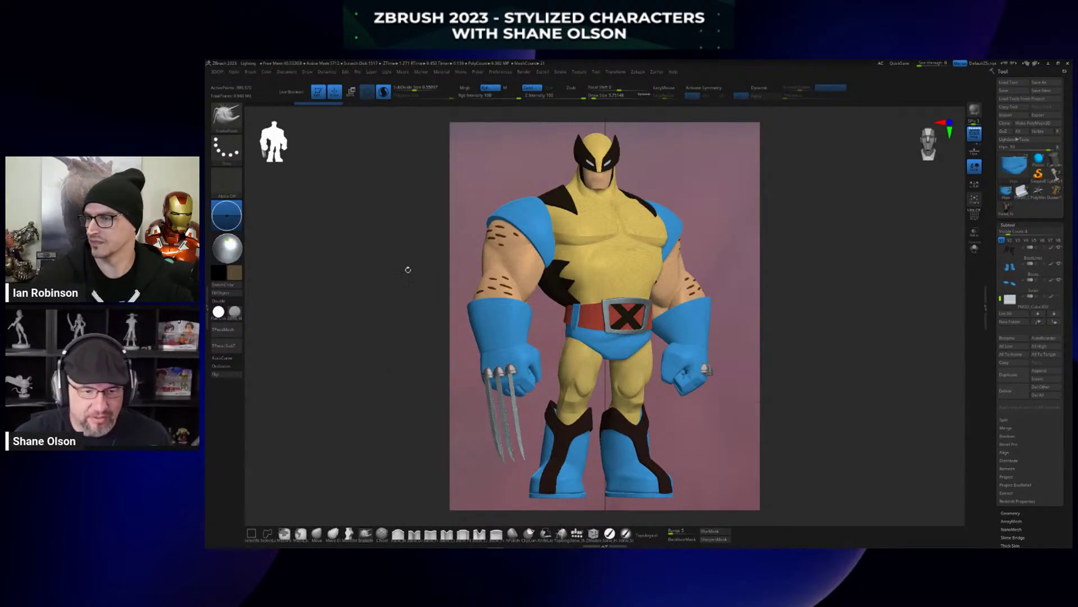
# Open the side tray and dock the Render palette beneath the Light palette, with both sets of settings in view.
pyautogui.click(281, 75)
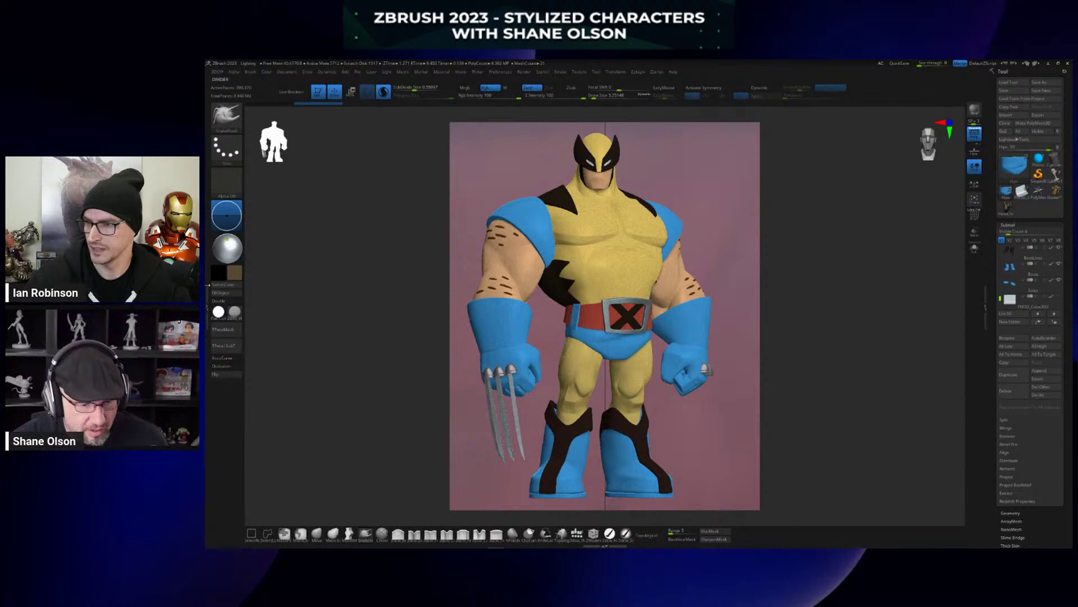
pyautogui.doubleClick(207, 285)
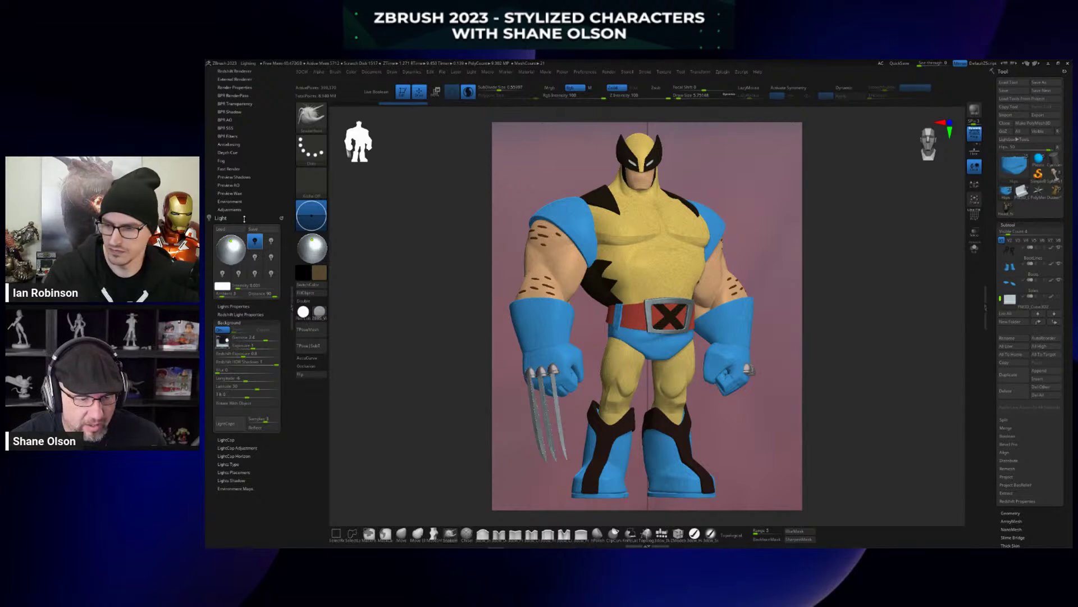
pyautogui.click(608, 72)
pyautogui.moveTo(606, 80); pyautogui.dragTo(269, 303)
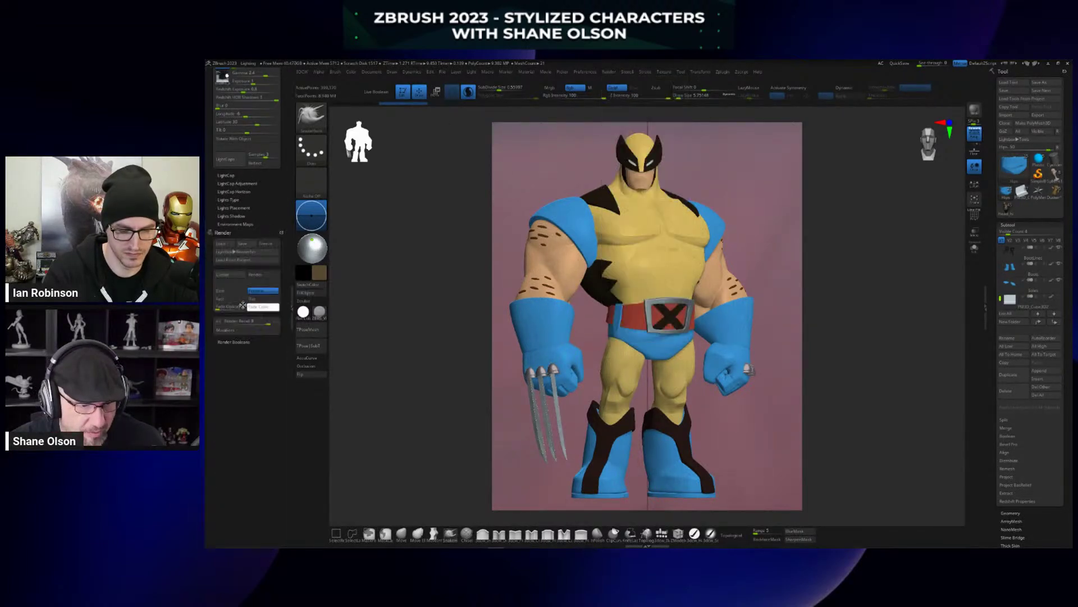
pyautogui.scroll(5, 257, 342)
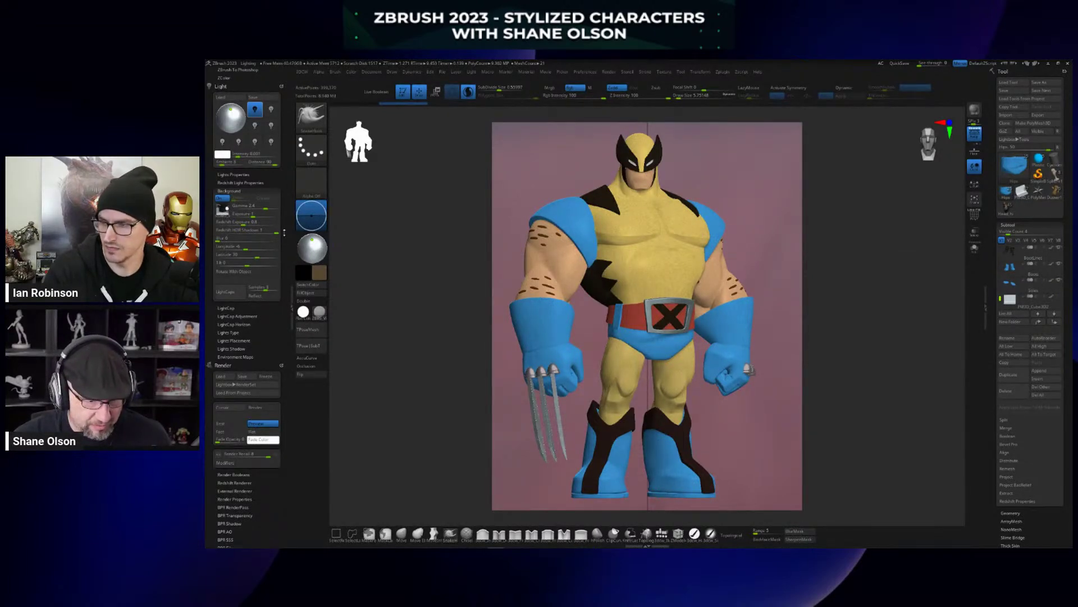
pyautogui.moveTo(287, 232); pyautogui.dragTo(267, 293)
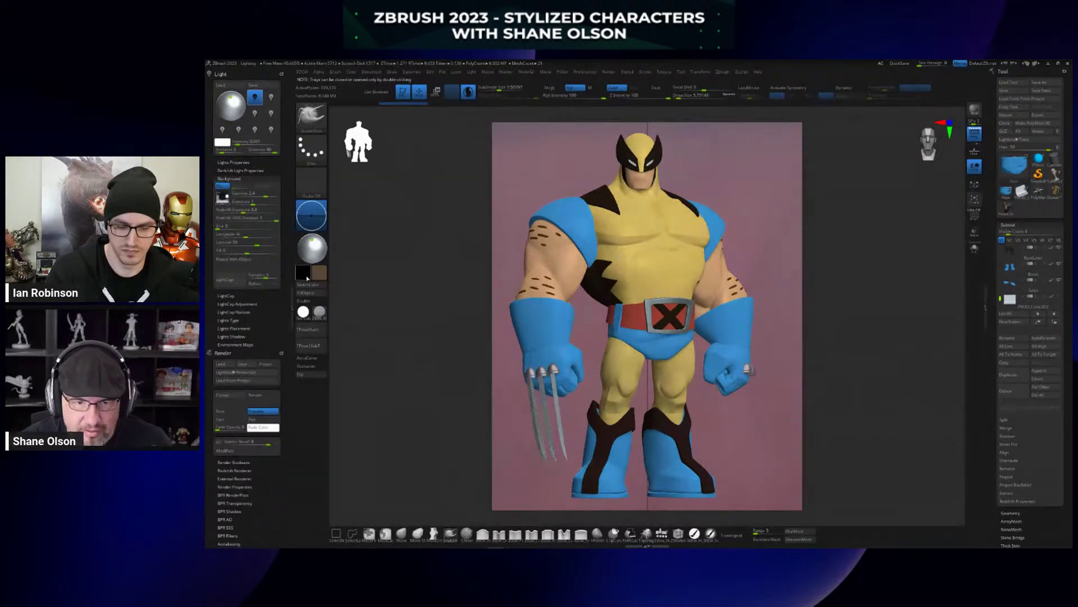
# Expand the Redshift renderer settings in the Render palette and access the Redshift Render Quality setting.
pyautogui.scroll(1, 285, 322)
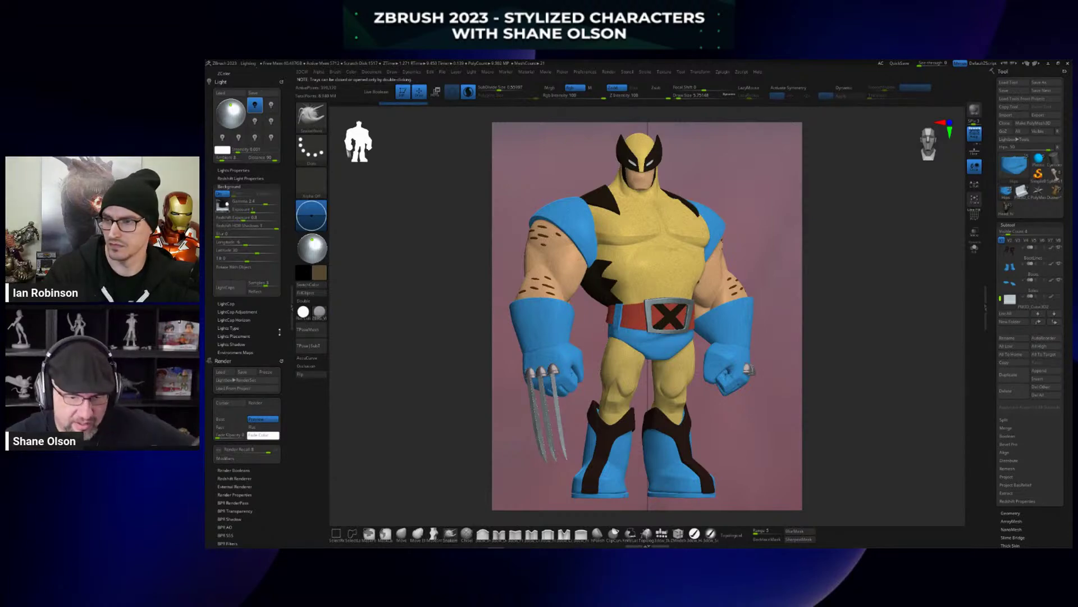
pyautogui.scroll(4, 266, 353)
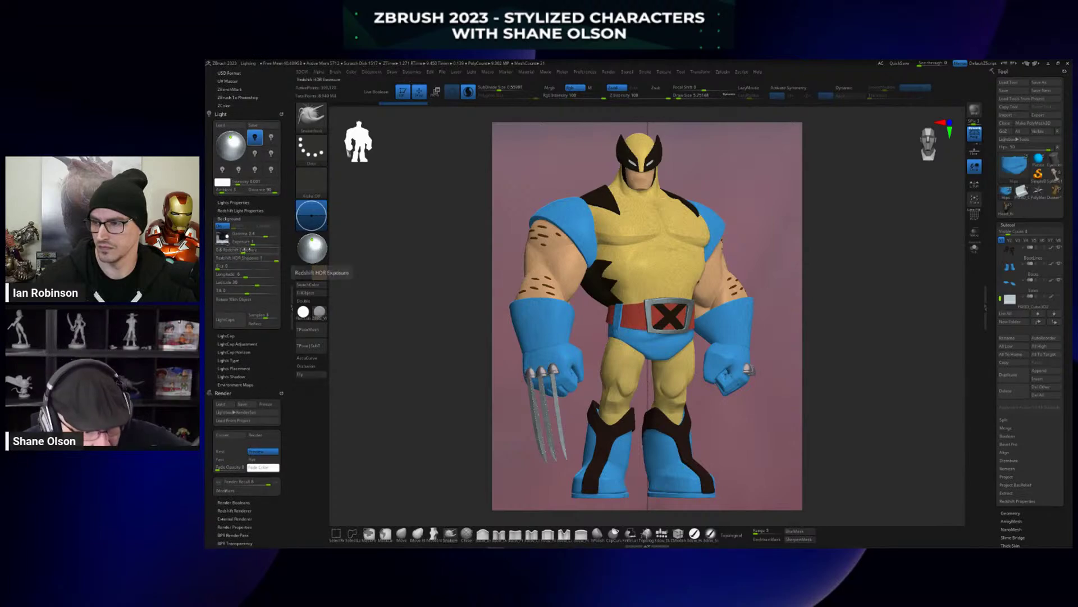
pyautogui.scroll(1, 278, 369)
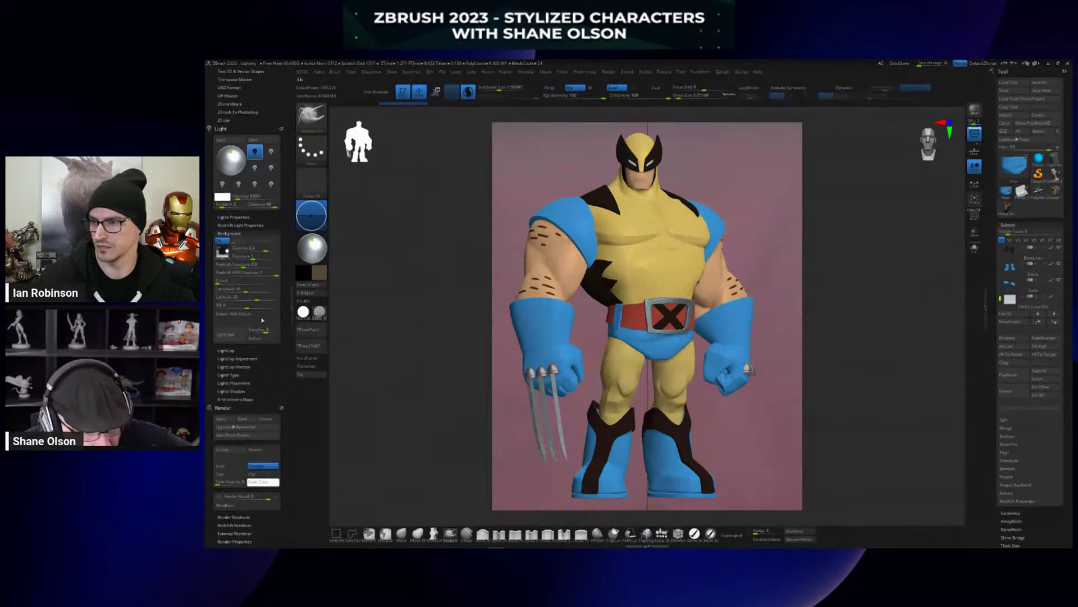
pyautogui.scroll(-8, 264, 356)
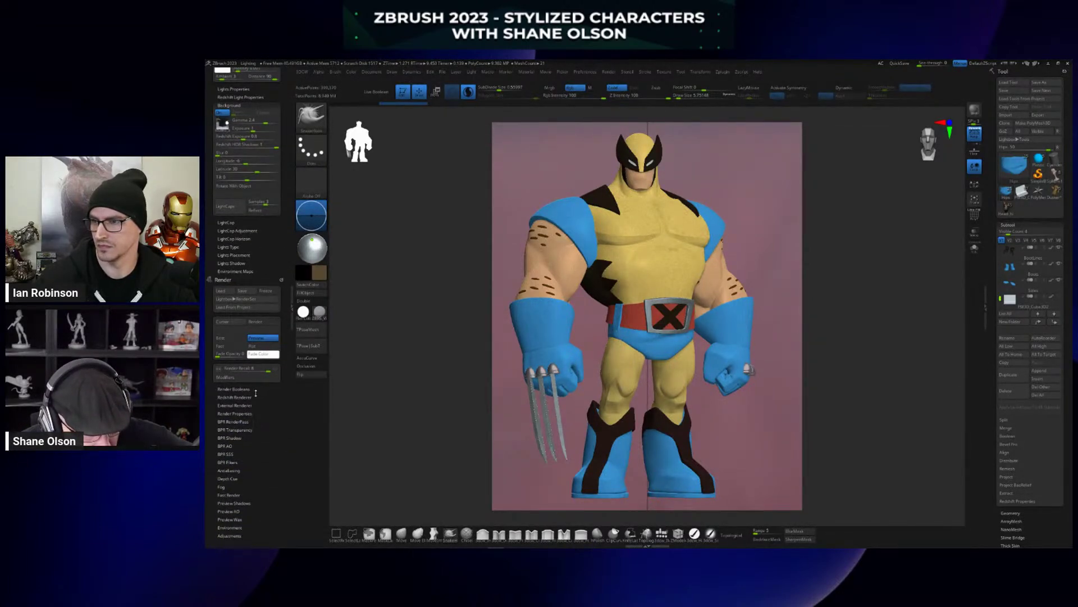
pyautogui.click(249, 397)
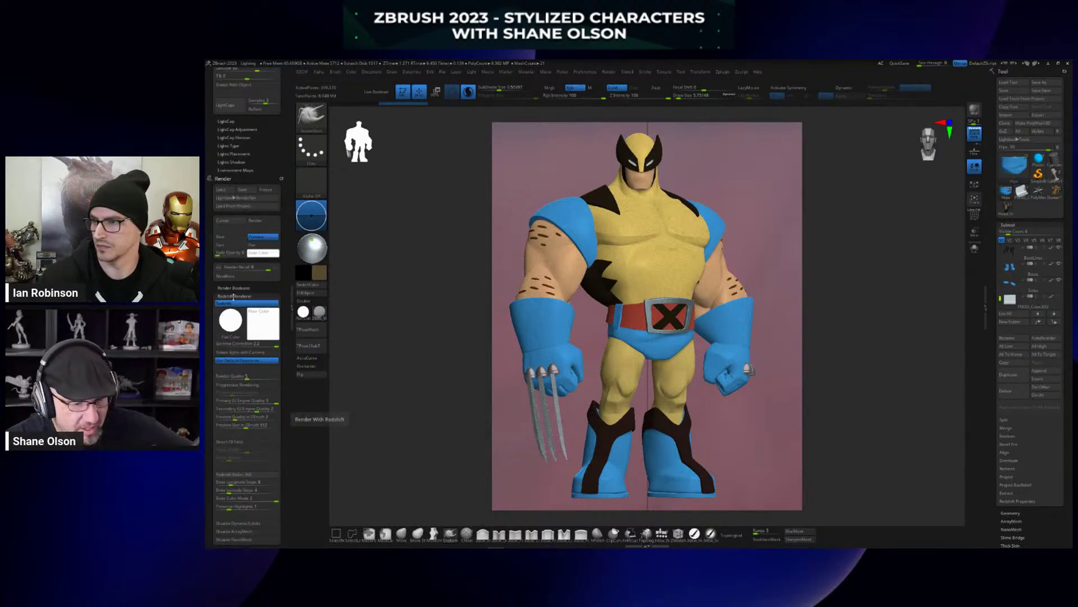
pyautogui.click(245, 376)
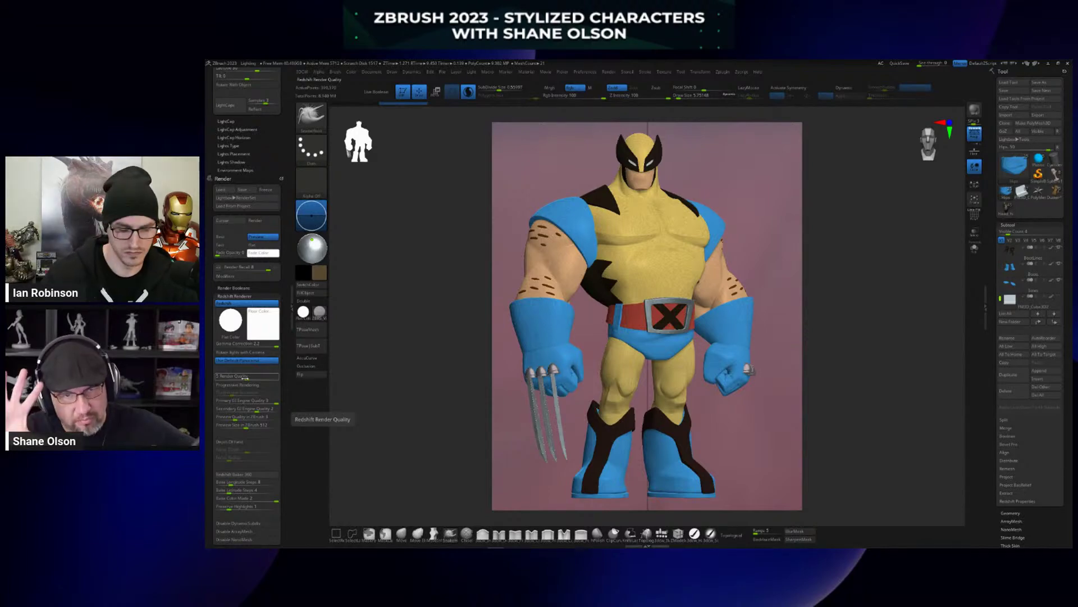
# Review the document's size options, including the option that doubles its size.
pyautogui.press('Return')
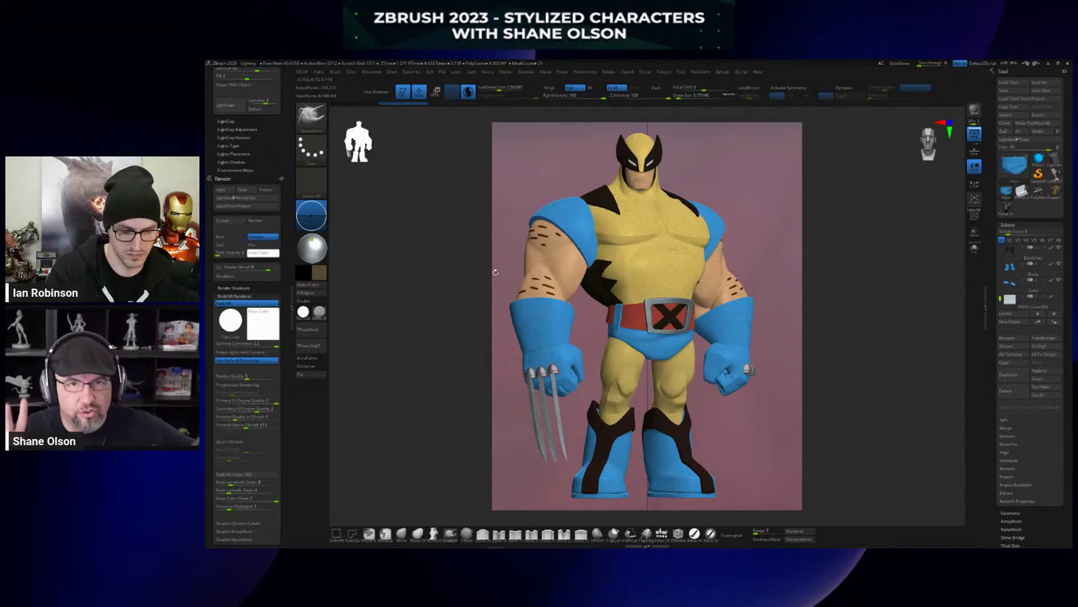
pyautogui.click(372, 73)
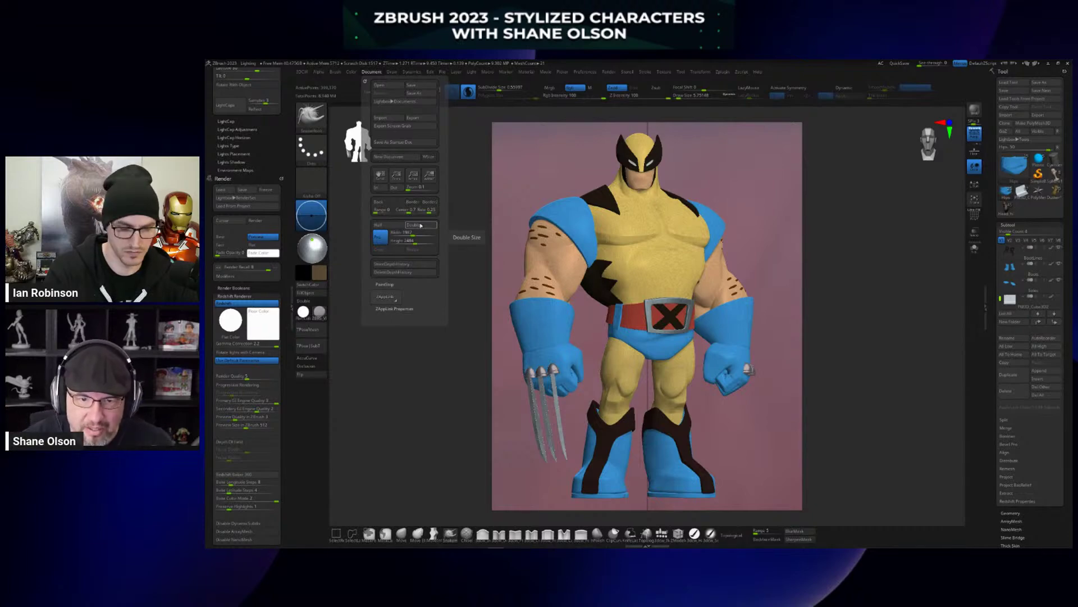
pyautogui.click(421, 225)
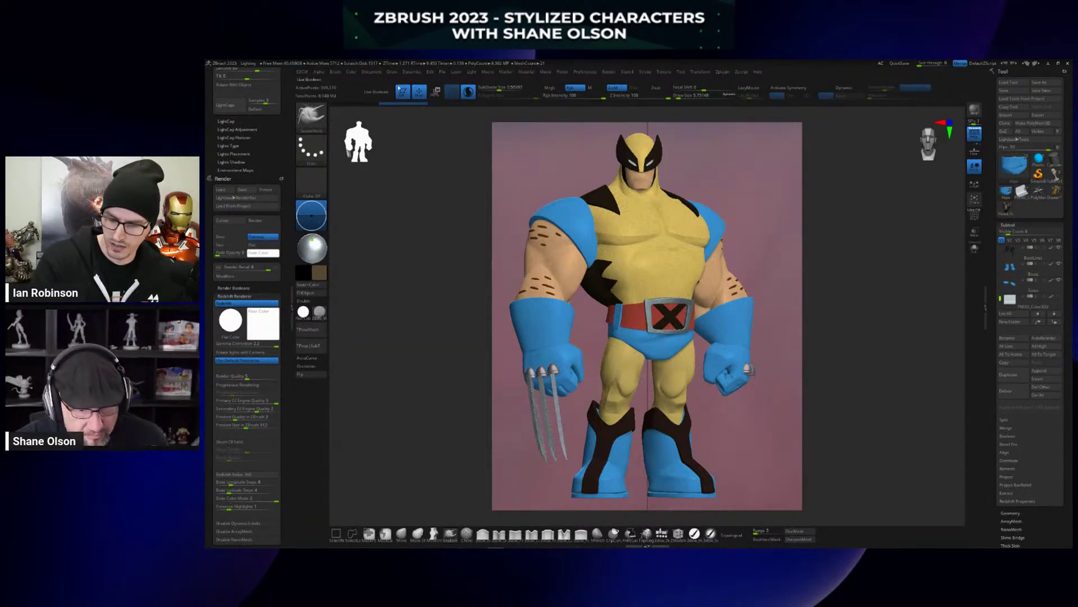
pyautogui.click(373, 72)
# Set the perspective camera to a 35 mm focal length and adjust its field of view.
pyautogui.click(396, 72)
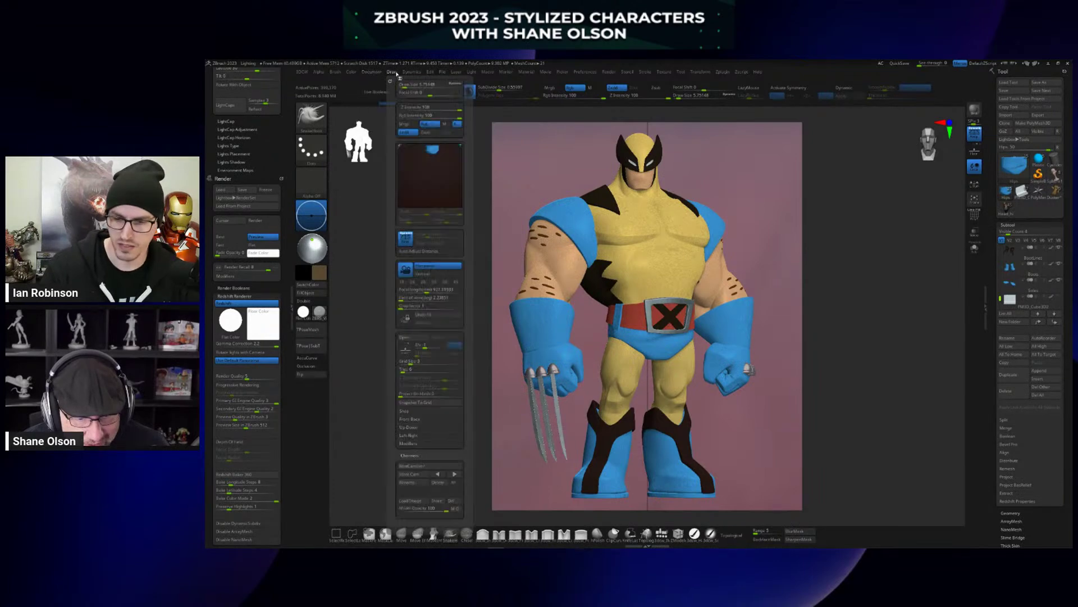
pyautogui.click(427, 290)
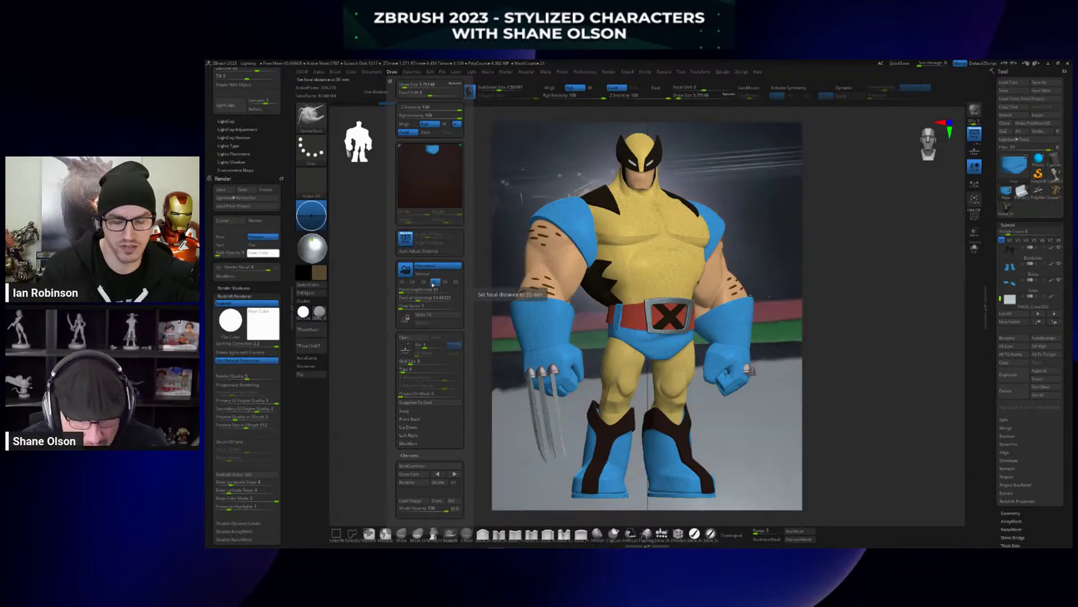
pyautogui.click(436, 281)
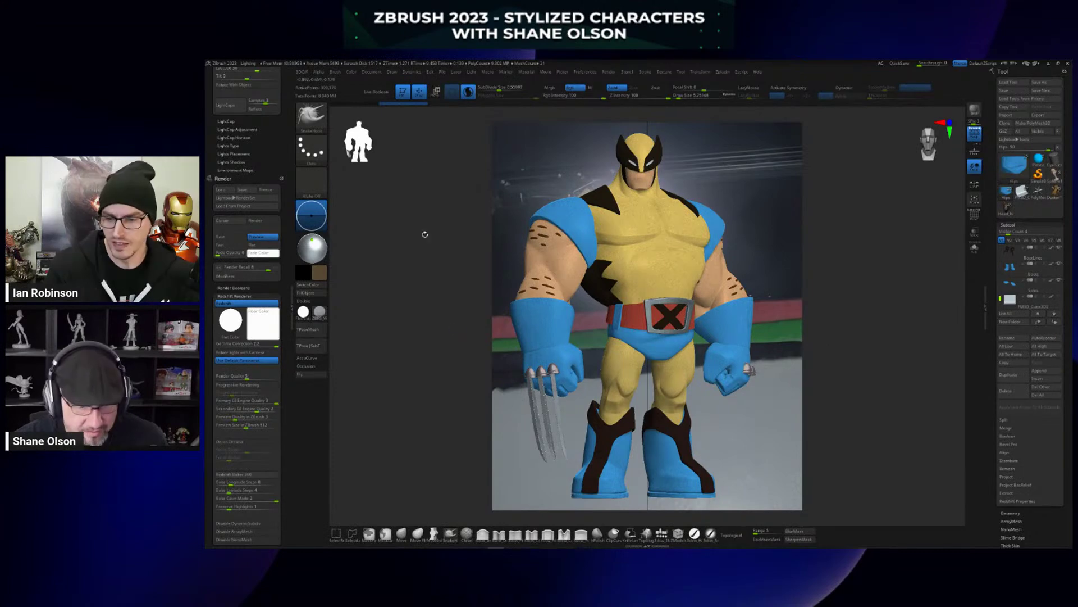
pyautogui.click(393, 73)
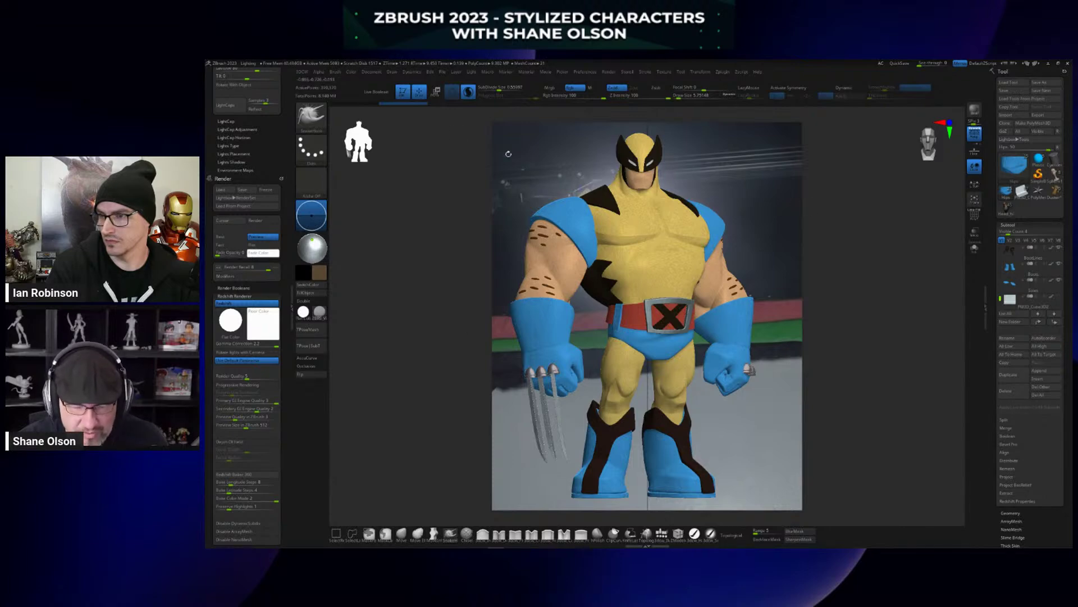
pyautogui.click(392, 72)
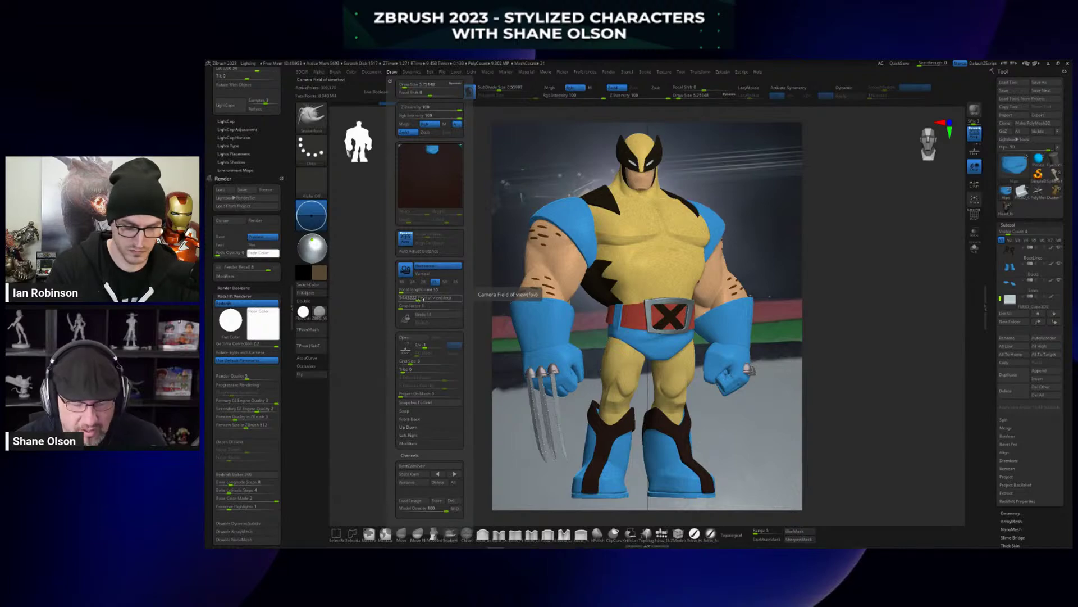
pyautogui.moveTo(419, 297); pyautogui.dragTo(466, 299)
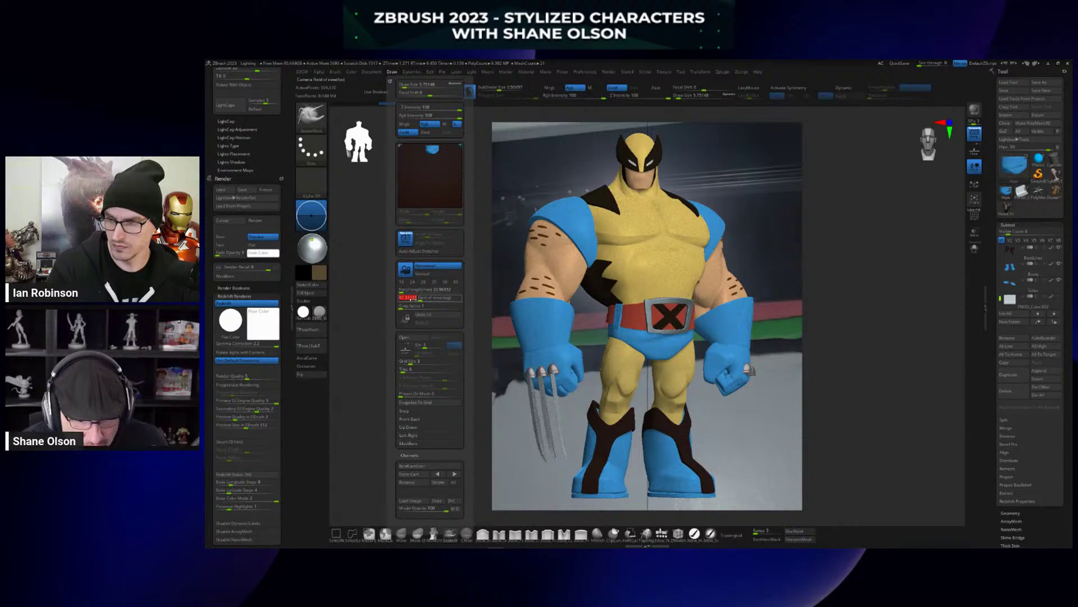
pyautogui.moveTo(420, 299); pyautogui.dragTo(410, 298)
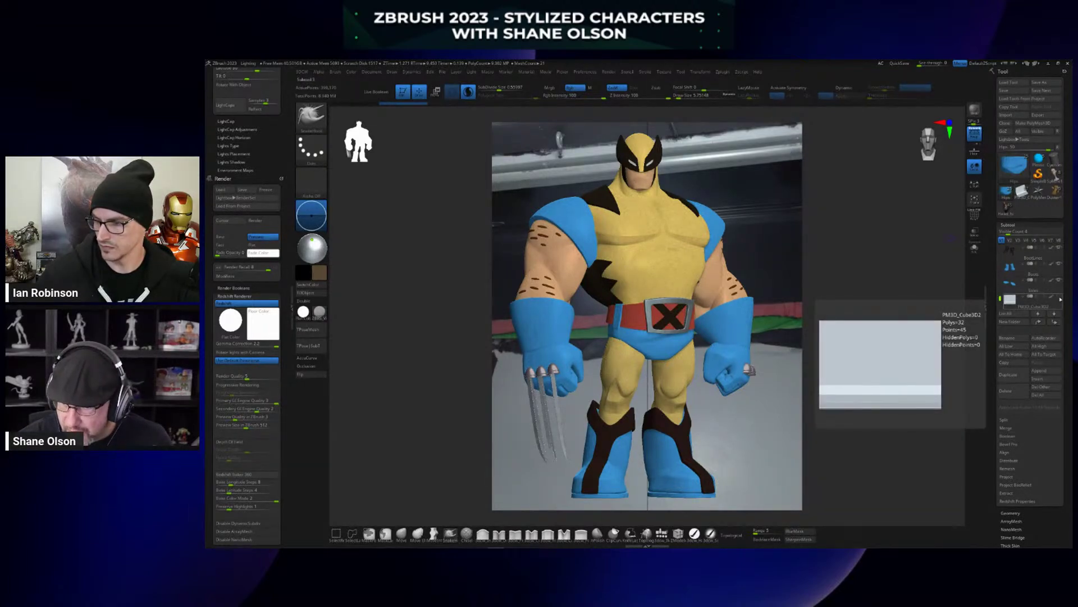
# Show the PM3D_Cube3D2 backdrop subtool behind the character.
pyautogui.click(1010, 299)
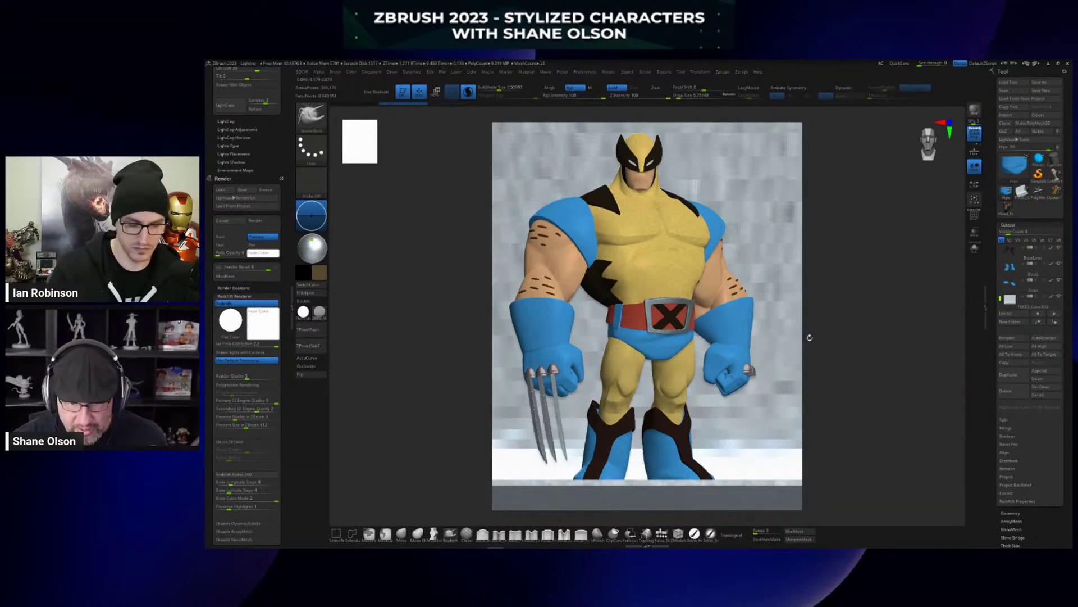
pyautogui.moveTo(835, 380)
pyautogui.mouseDown()
pyautogui.moveTo(858, 392)
pyautogui.moveTo(834, 389)
pyautogui.moveTo(841, 377)
pyautogui.mouseUp()
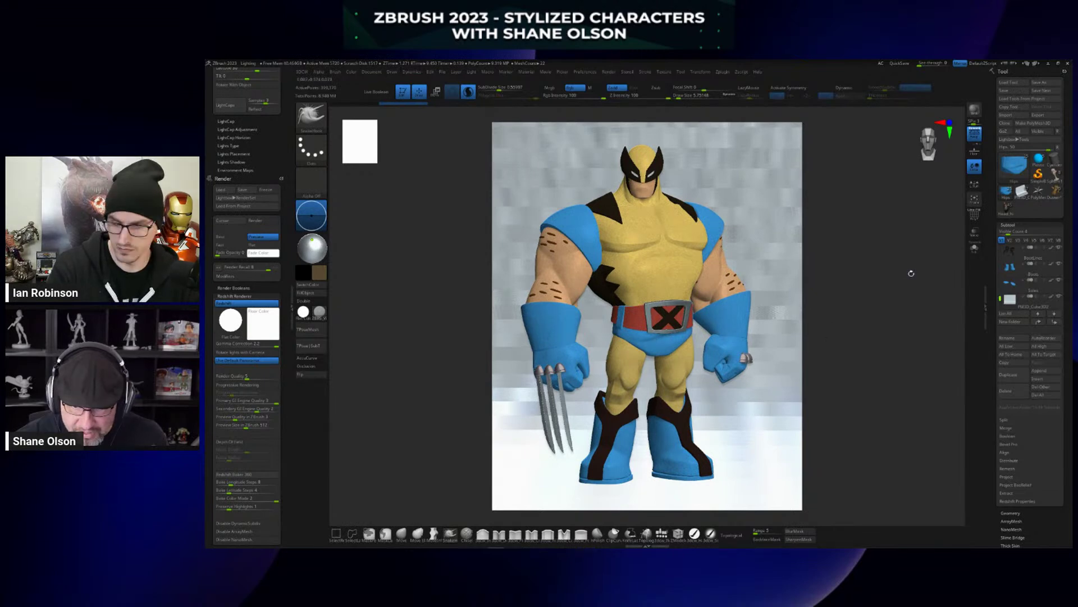
pyautogui.moveTo(911, 274); pyautogui.dragTo(912, 272)
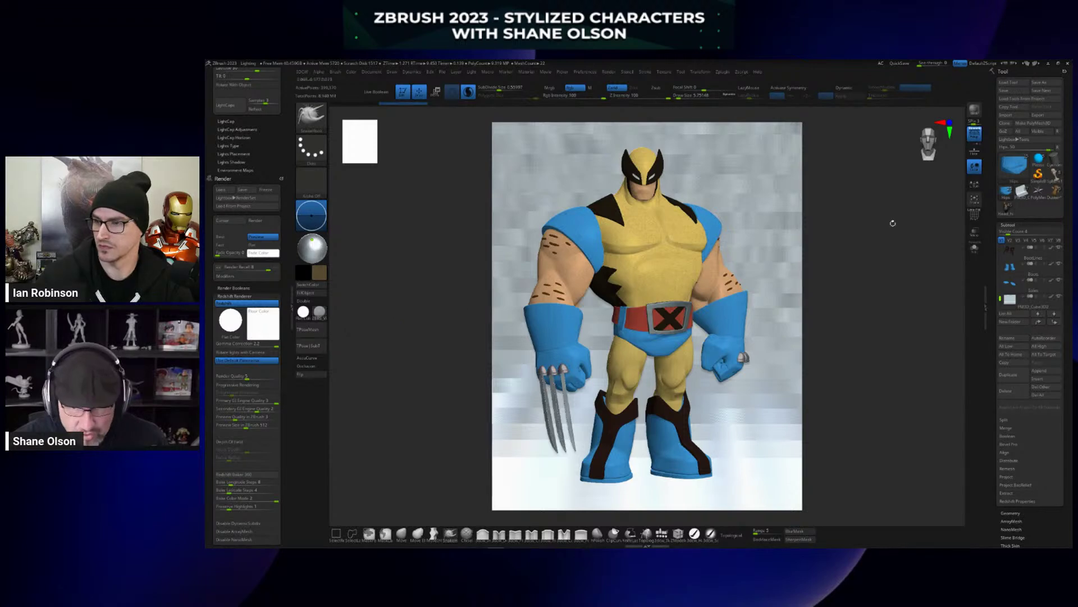
pyautogui.click(976, 153)
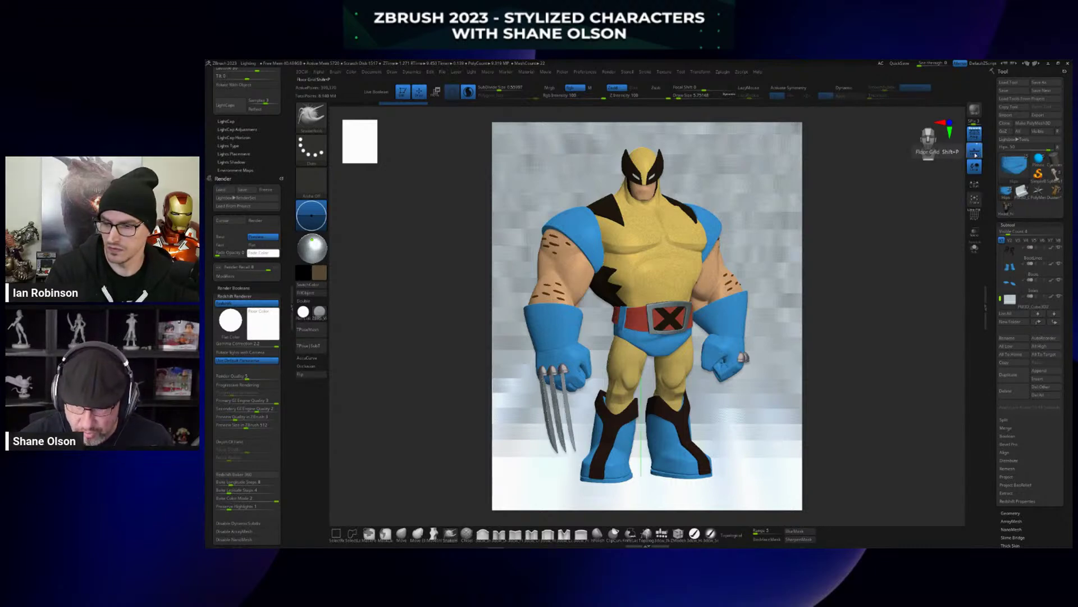
pyautogui.click(976, 151)
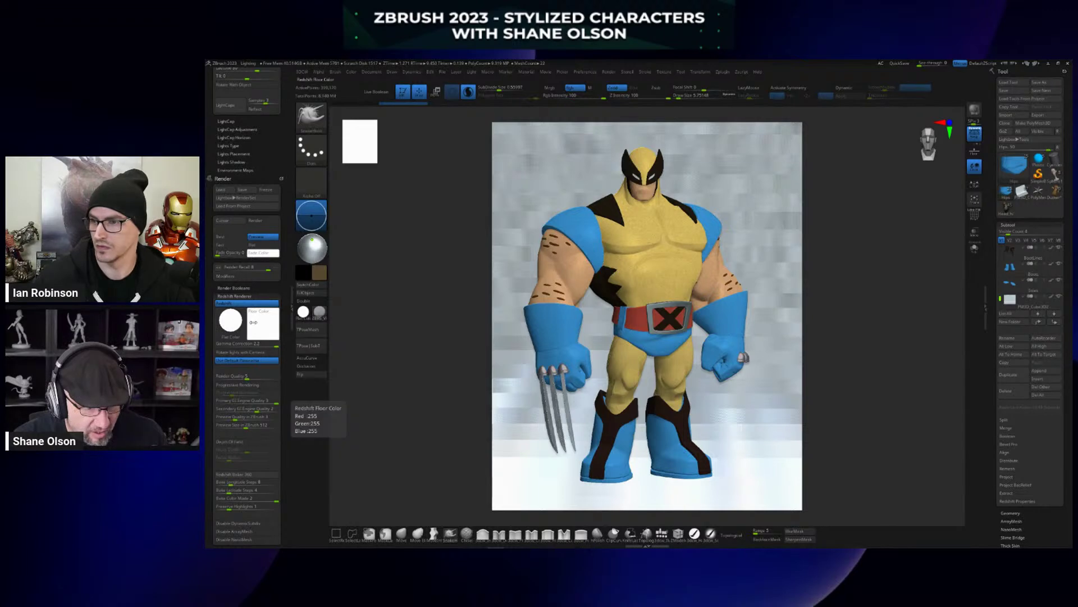
pyautogui.click(263, 325)
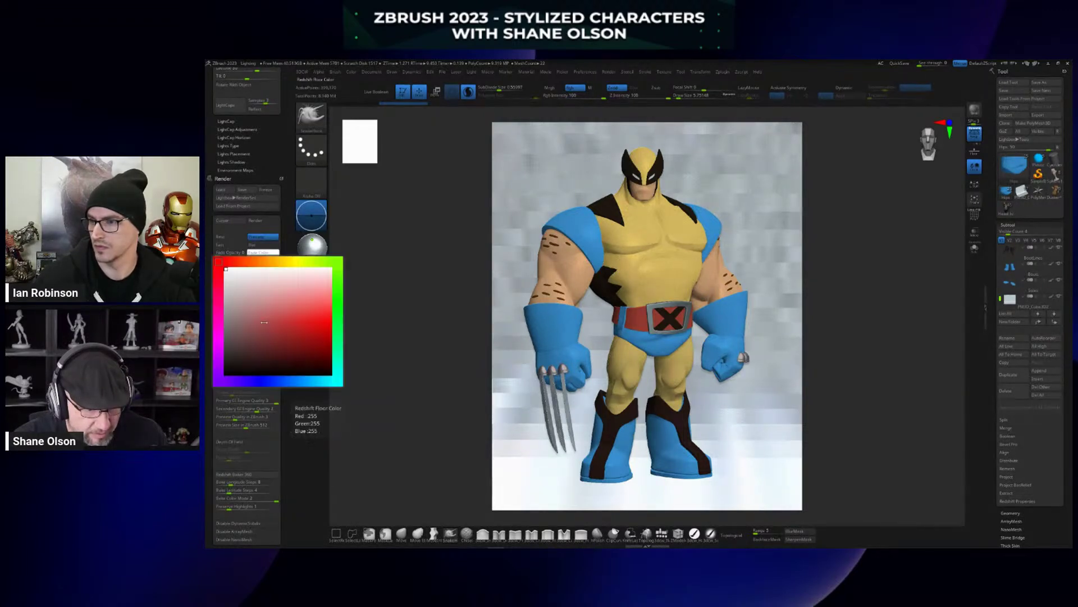
# Examine the ShadowCatcher material and the custom floor and 3D print materials among the Redshift materials.
pyautogui.press('m')
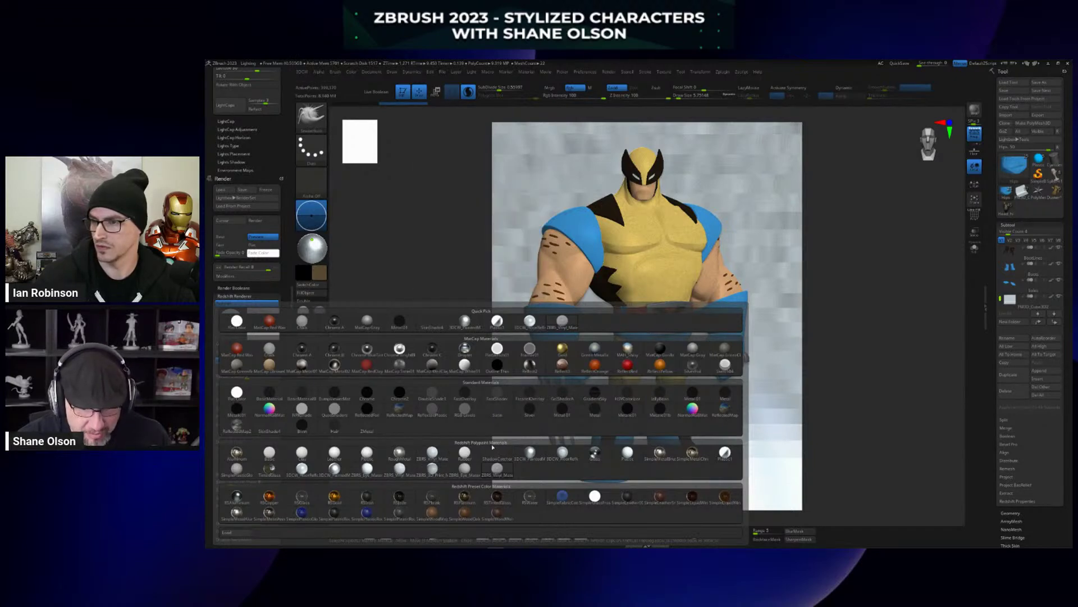
pyautogui.moveTo(499, 456)
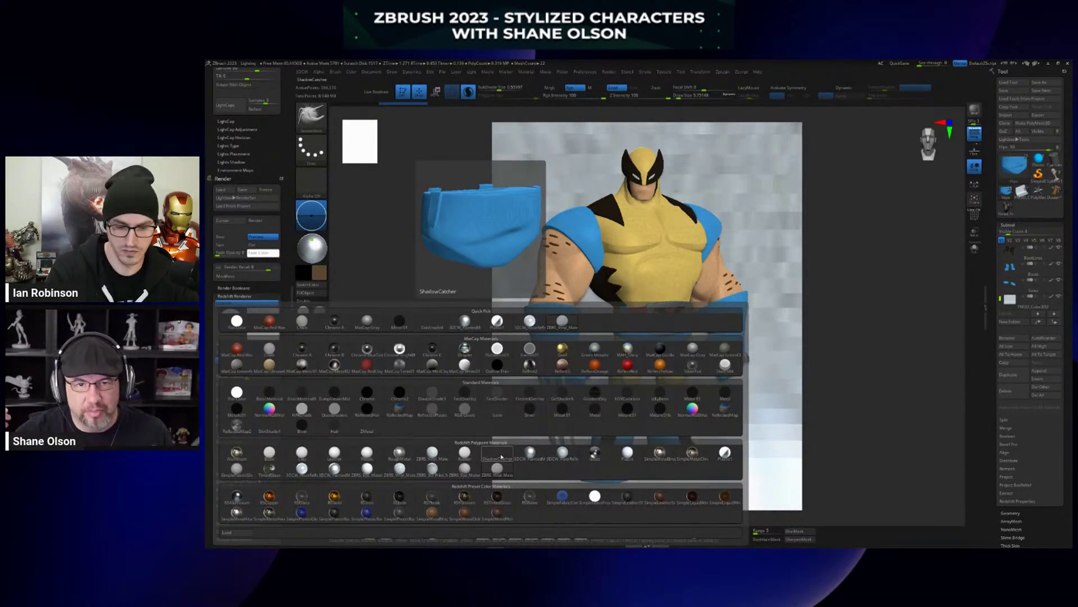
pyautogui.click(501, 457)
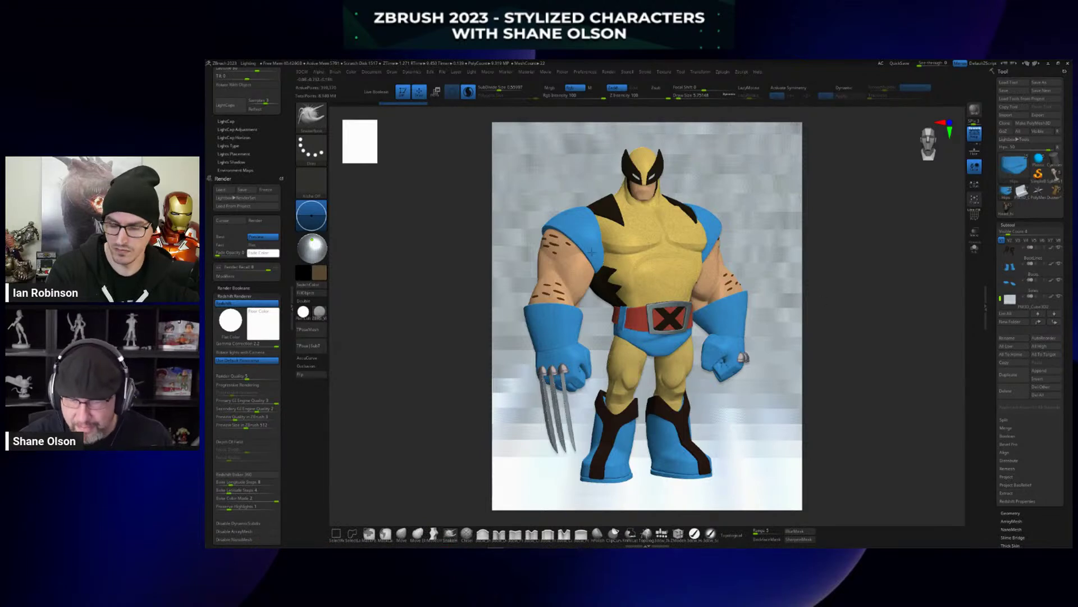
pyautogui.moveTo(319, 312)
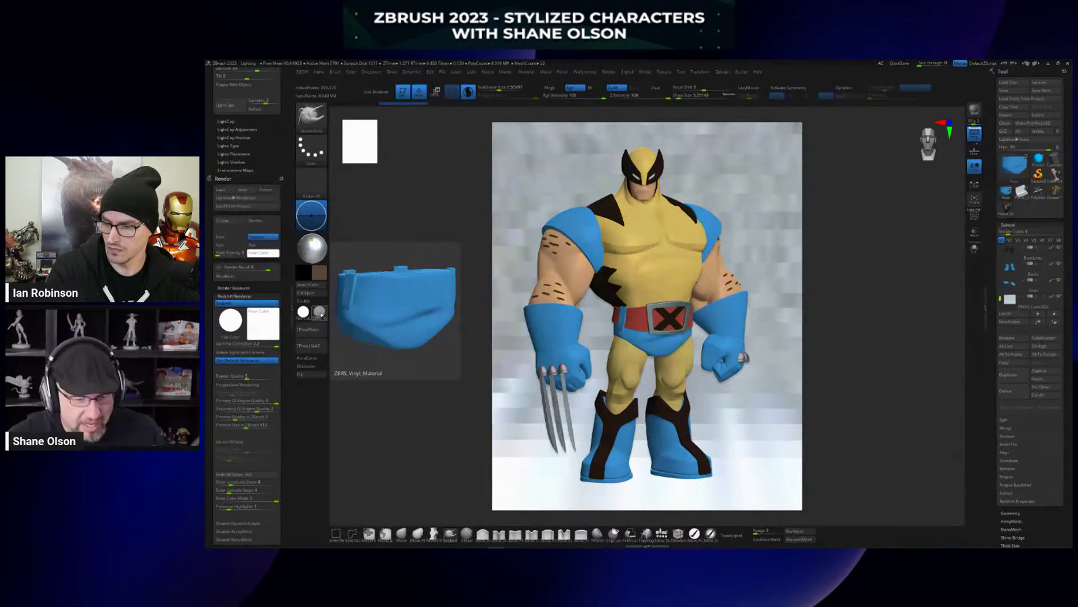
pyautogui.click(319, 312)
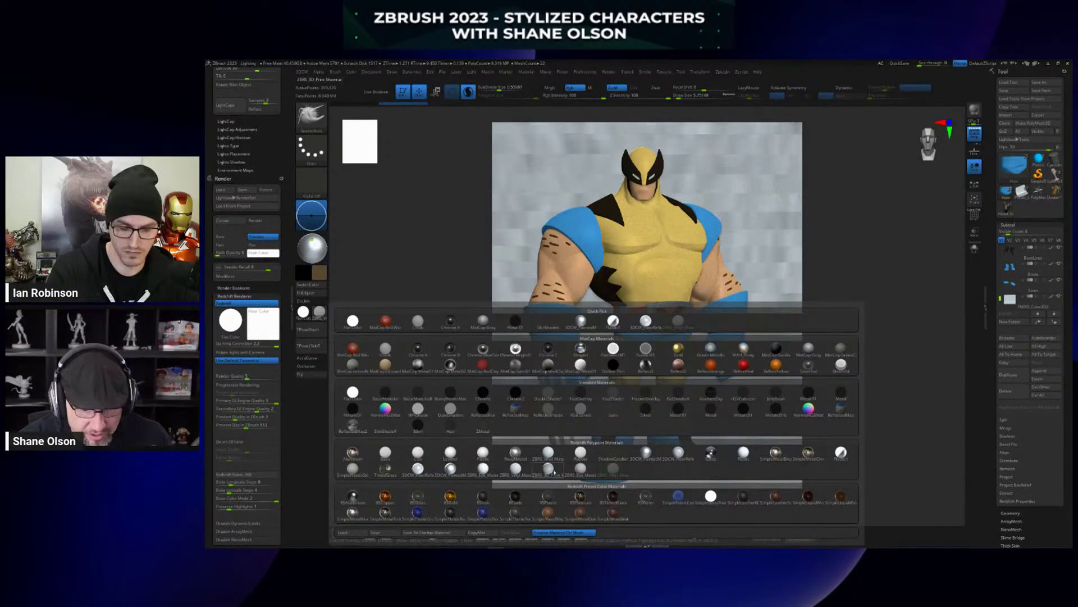
pyautogui.moveTo(547, 464)
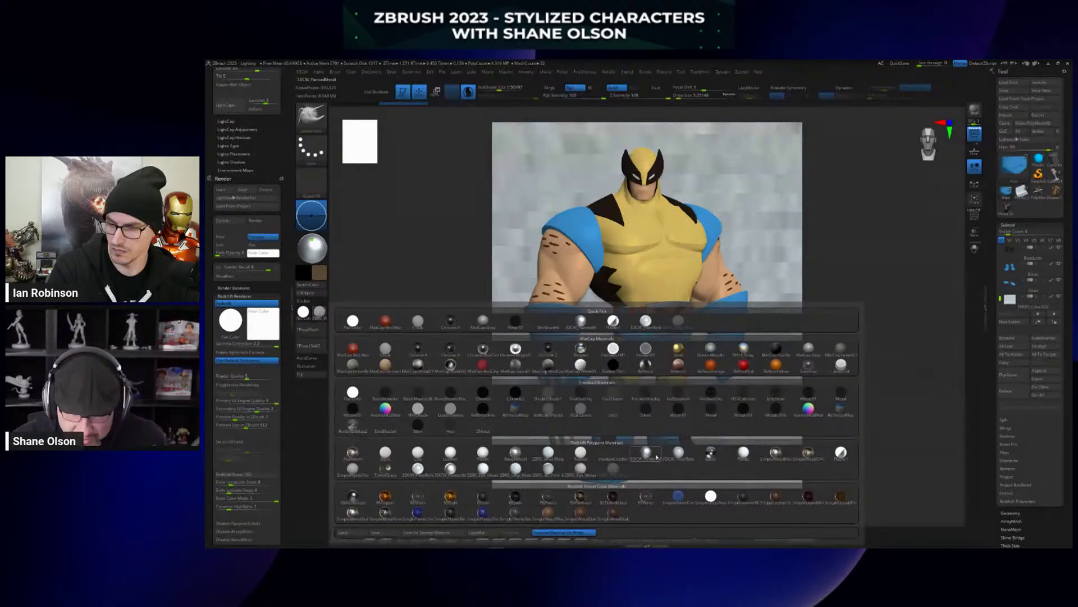
pyautogui.moveTo(656, 457)
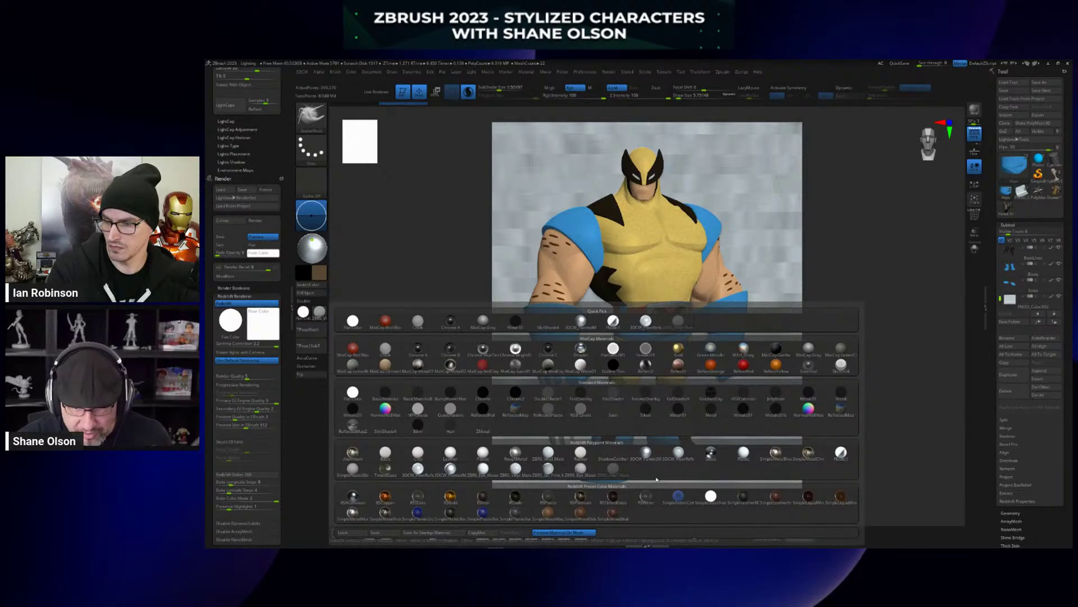
pyautogui.click(483, 452)
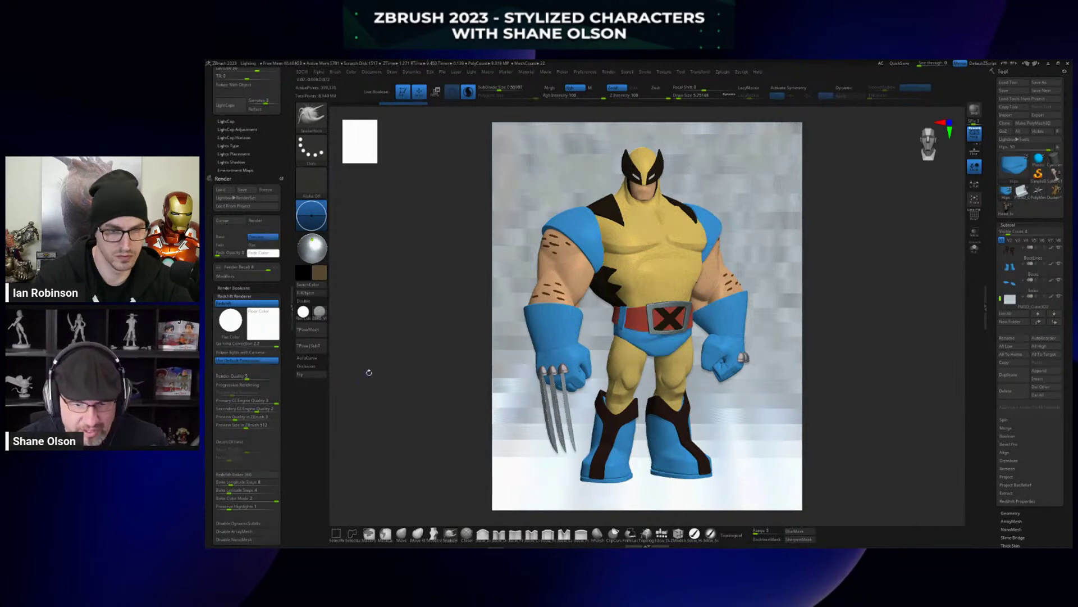
# Choose the 3DCW_FloorReflection material from the Redshift materials.
pyautogui.scroll(-2, 283, 404)
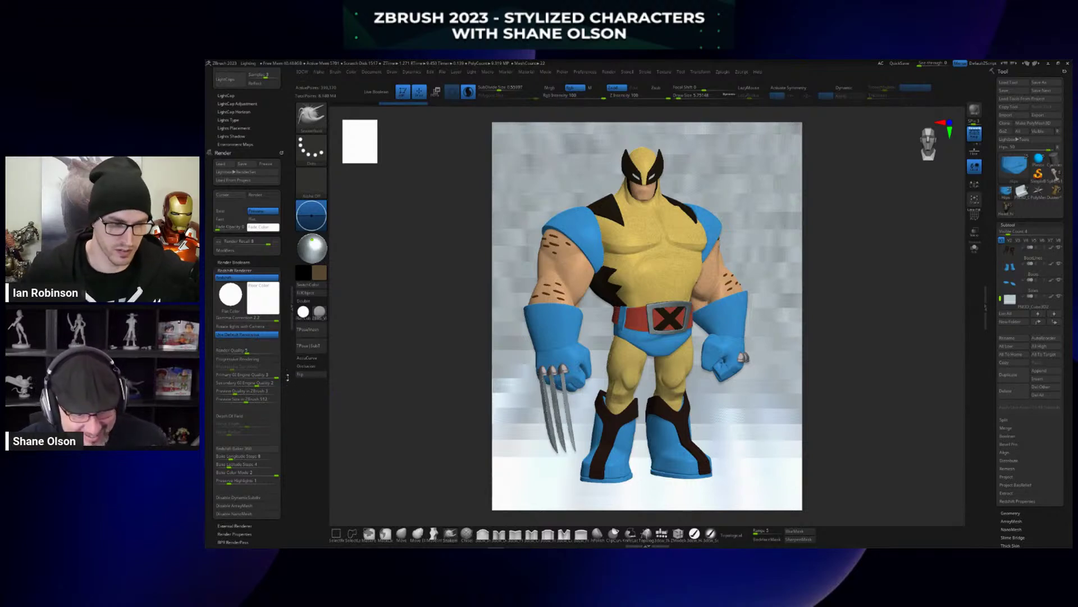
pyautogui.scroll(-1, 285, 365)
pyautogui.scroll(20, 280, 306)
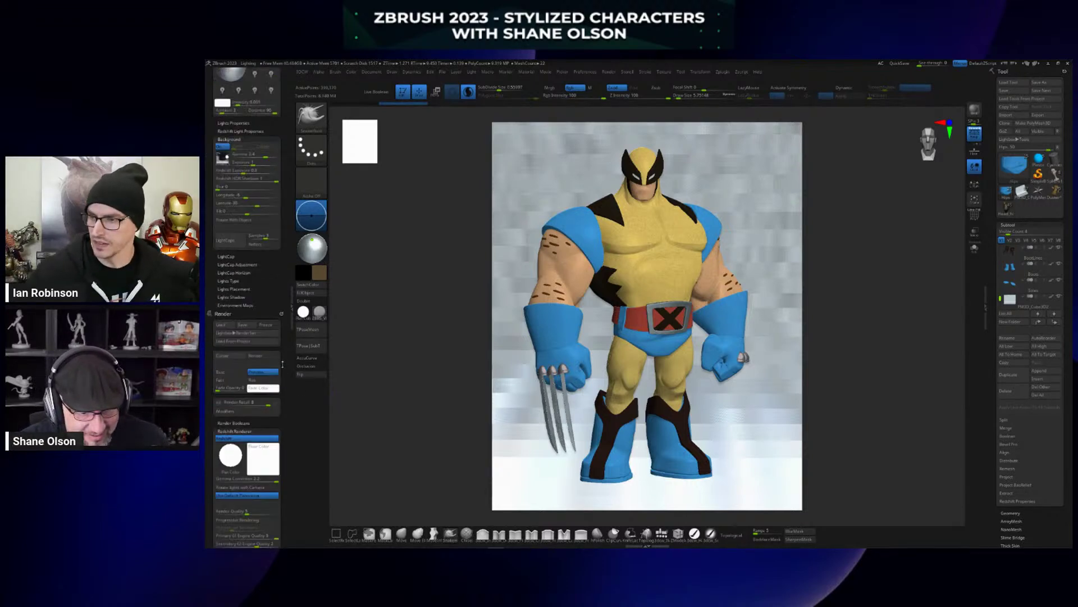
pyautogui.scroll(2, 285, 280)
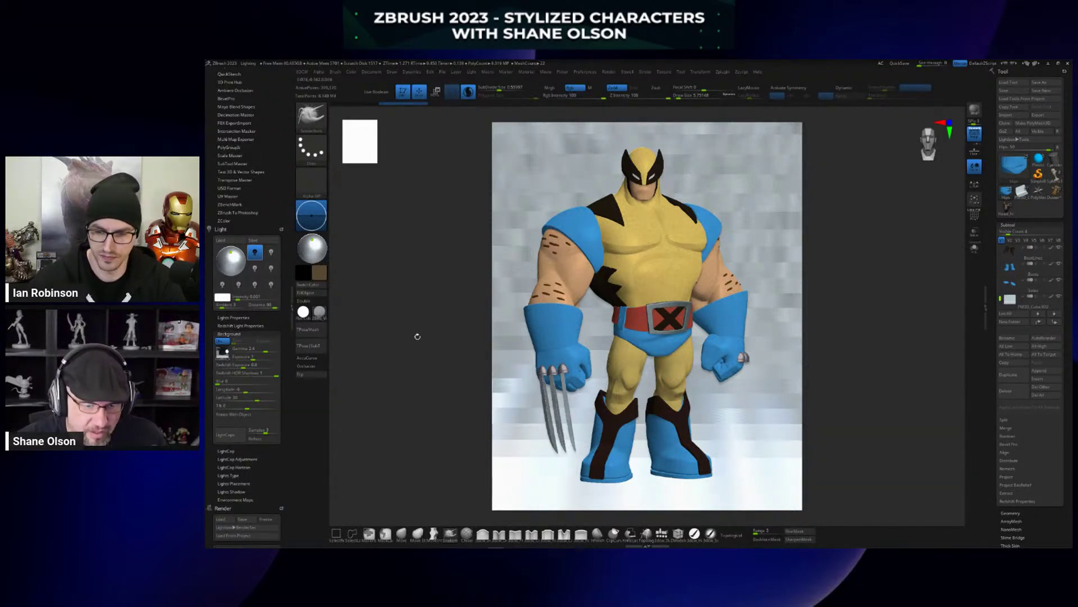
pyautogui.click(320, 311)
pyautogui.moveTo(646, 322)
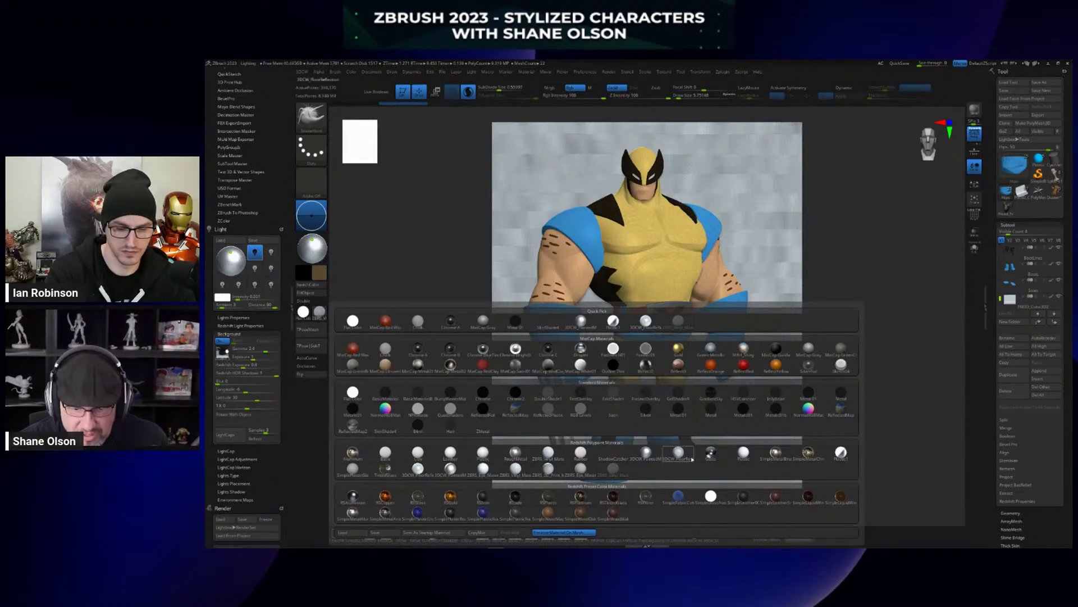
pyautogui.click(691, 459)
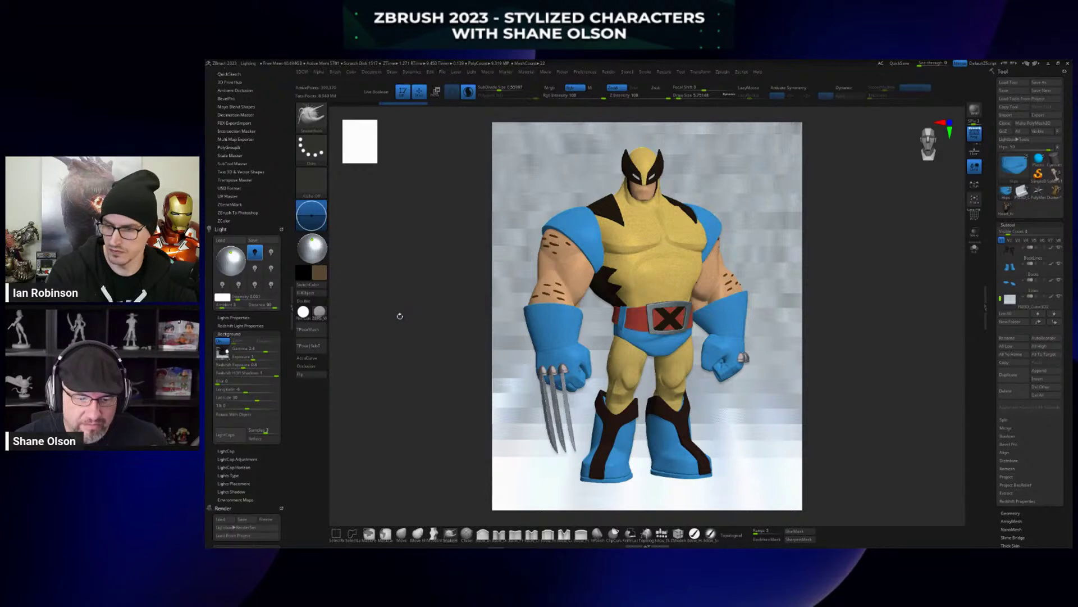
# Select the material-only paint brush and fill the backdrop object with the current material.
pyautogui.click(318, 312)
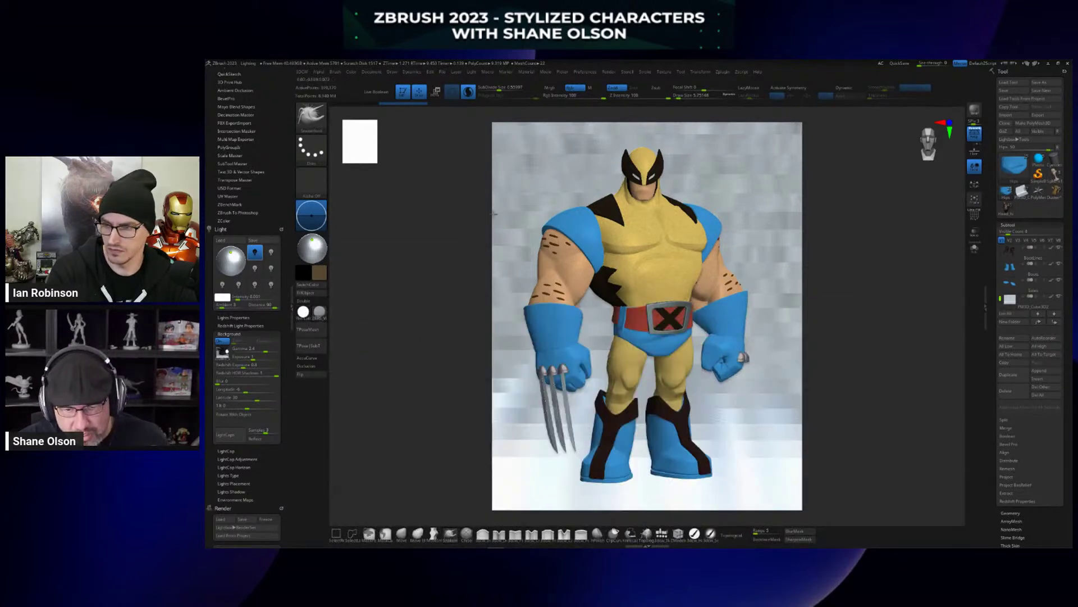
pyautogui.moveTo(320, 313)
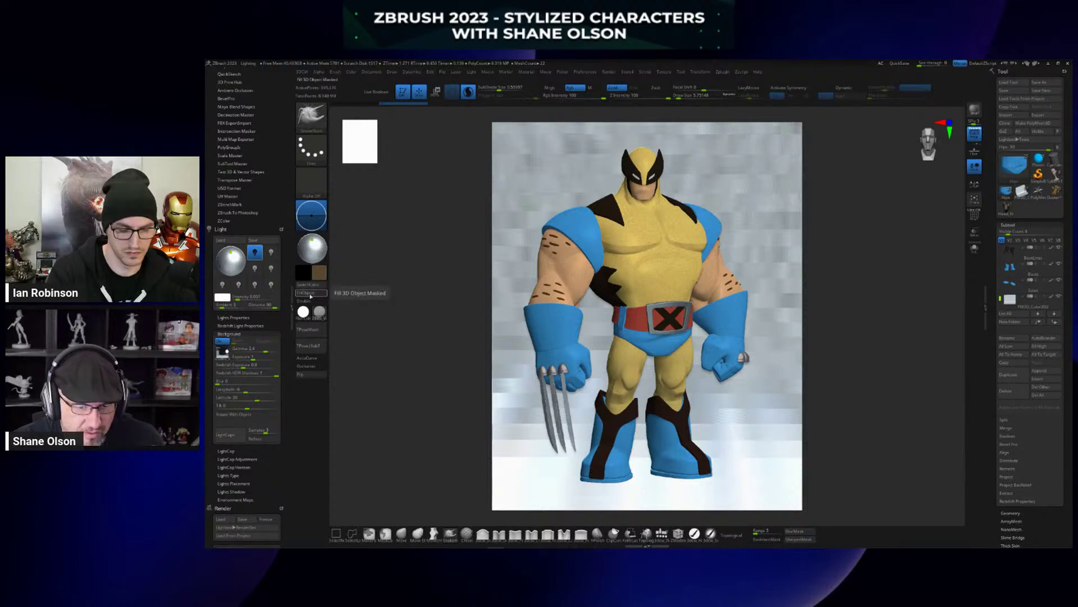
pyautogui.click(695, 533)
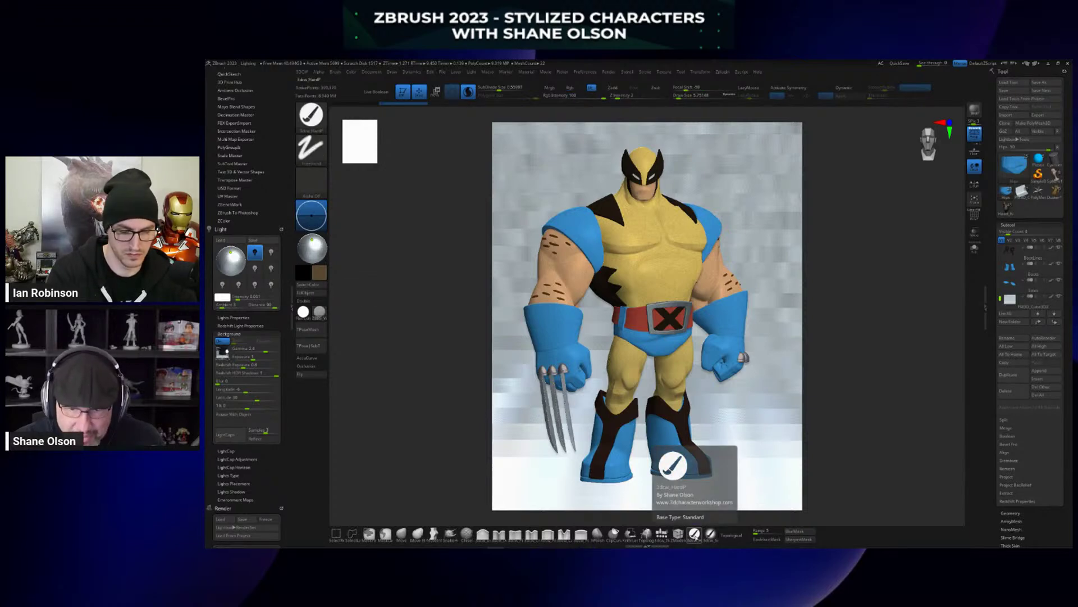
pyautogui.click(351, 73)
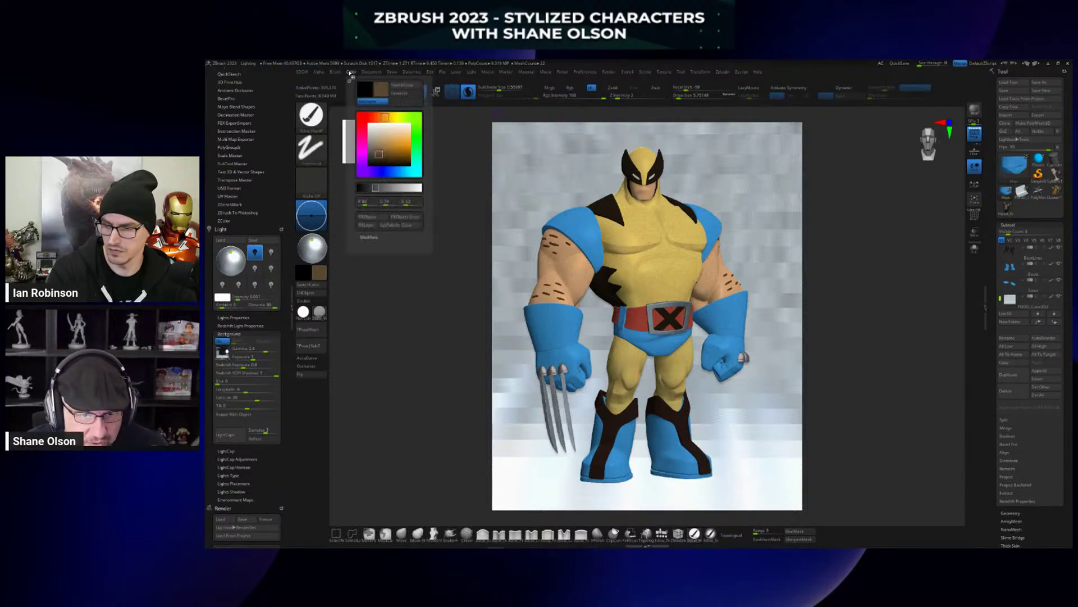
pyautogui.click(361, 217)
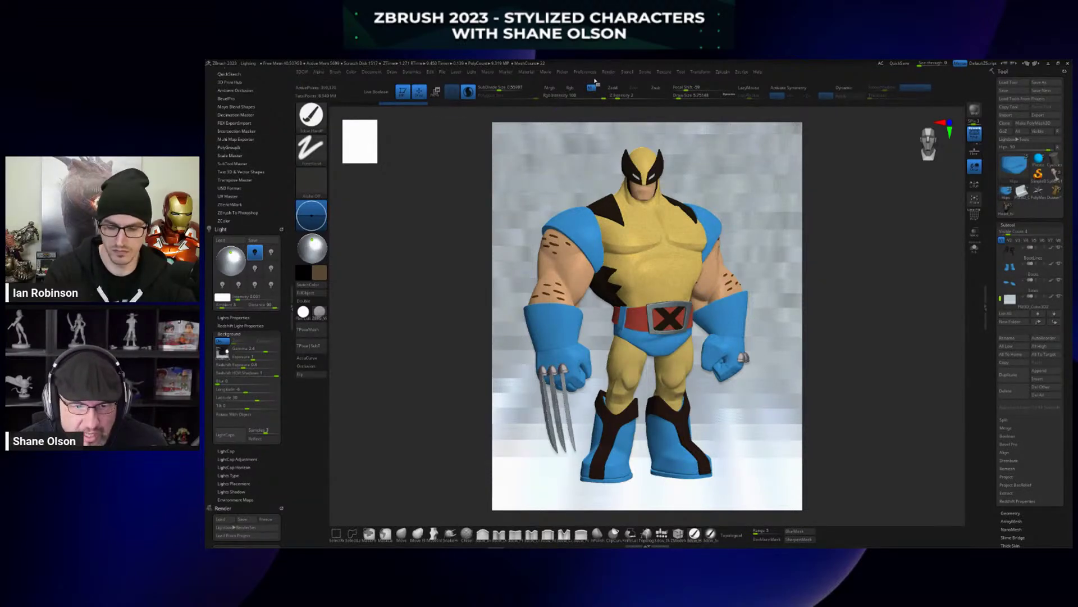
pyautogui.click(351, 72)
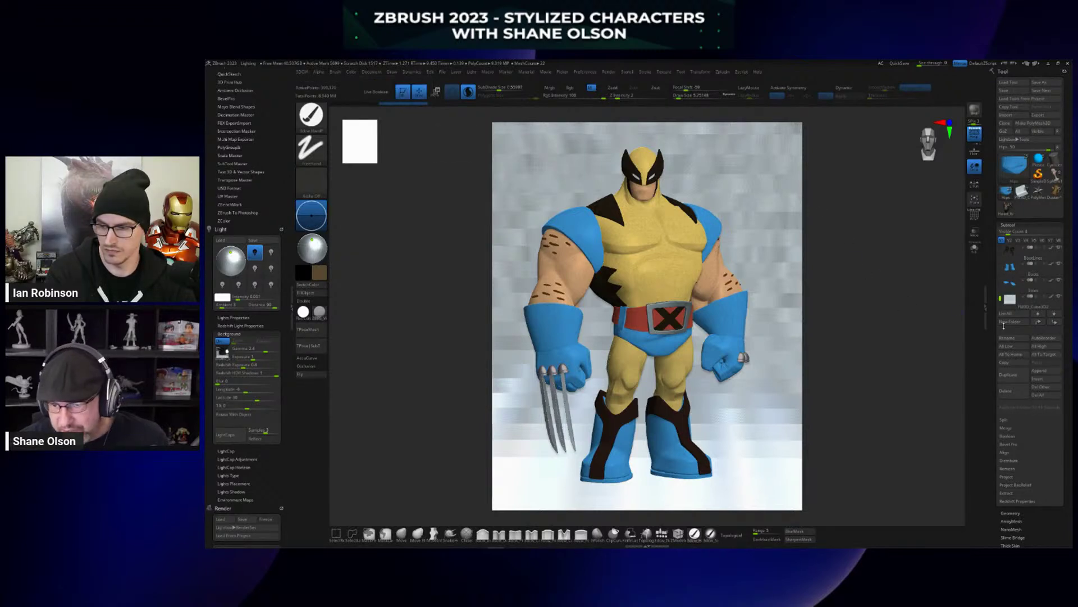
# Expand the Polypaint settings and make the Body1 subtool the active one.
pyautogui.scroll(-2, 982, 293)
pyautogui.scroll(-2, 987, 329)
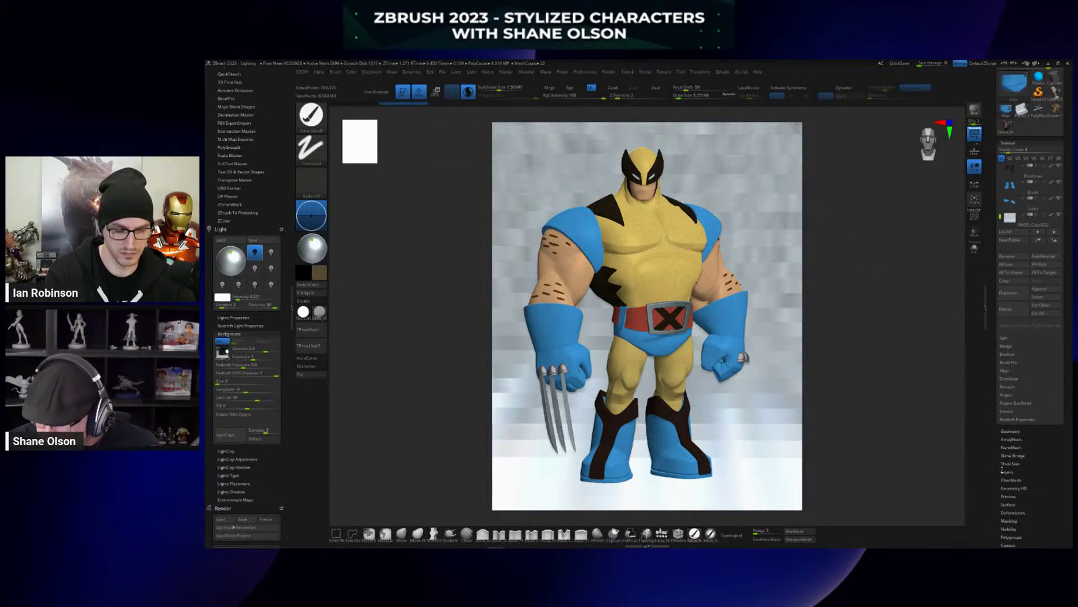
pyautogui.scroll(-5, 1002, 469)
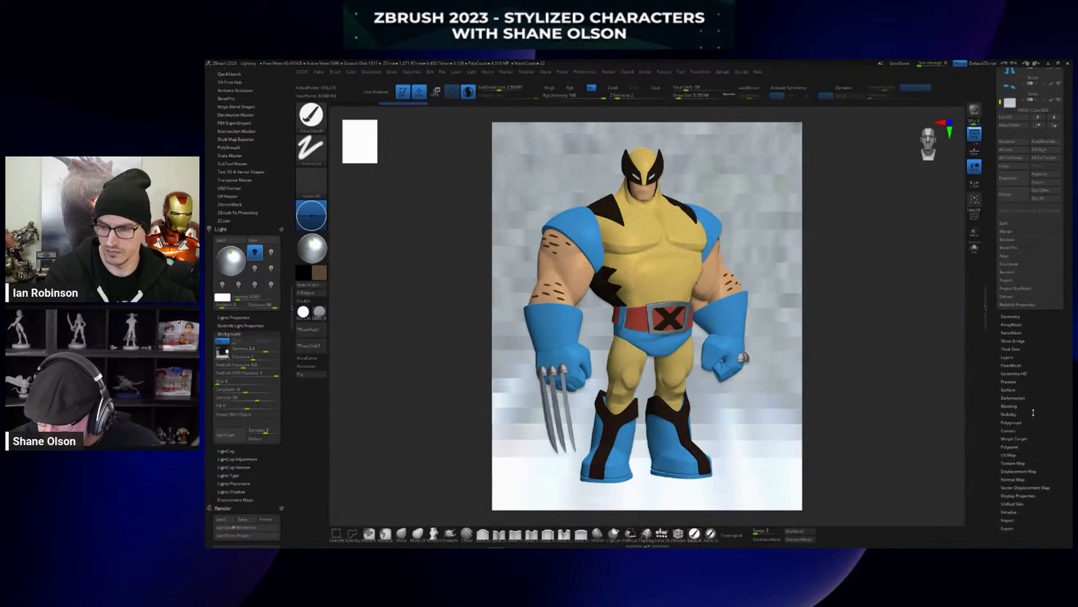
pyautogui.scroll(-1, 1034, 413)
pyautogui.click(1011, 434)
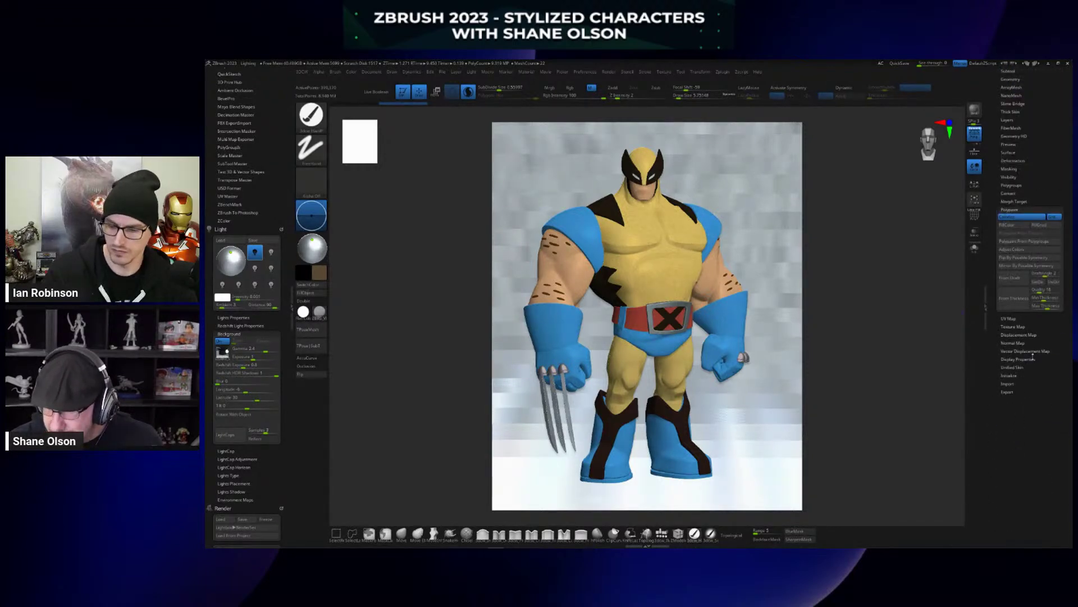
pyautogui.scroll(4, 1033, 356)
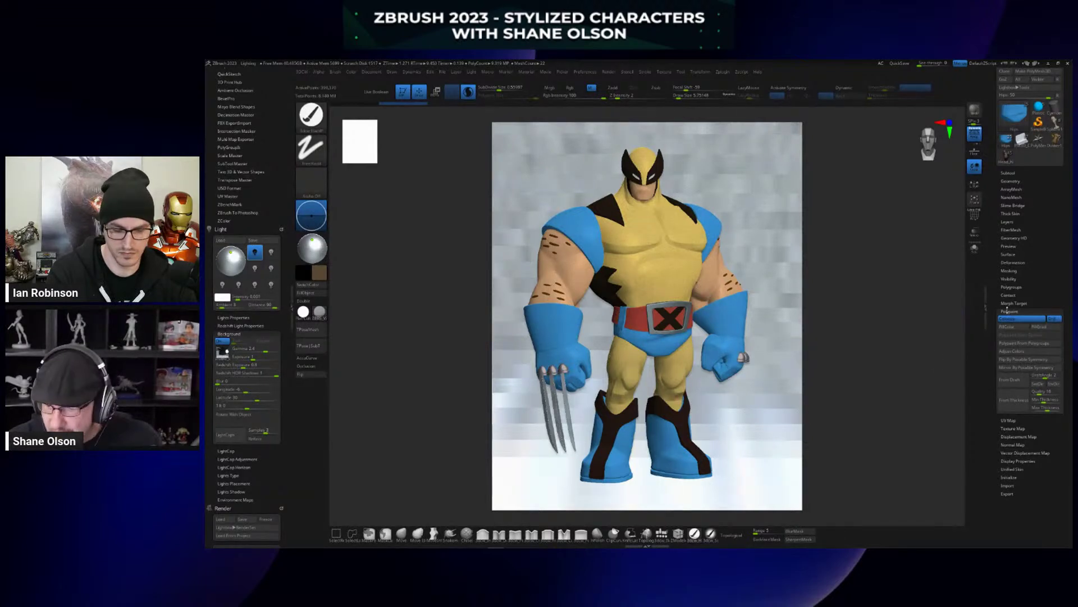
pyautogui.scroll(2, 1027, 253)
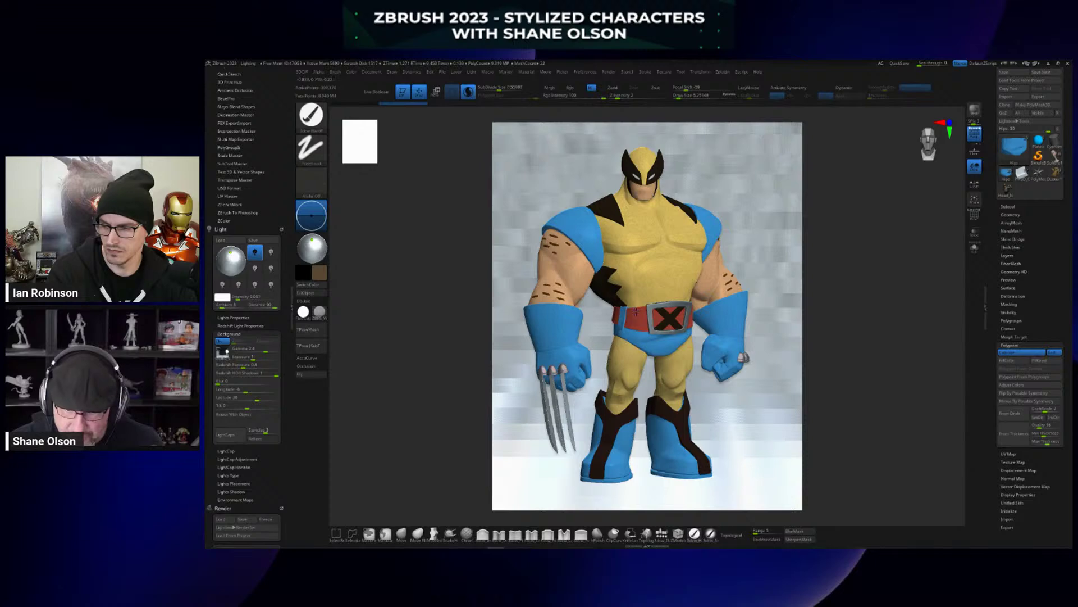
pyautogui.keyDown('alt'); pyautogui.click(557, 281); pyautogui.keyUp('alt')
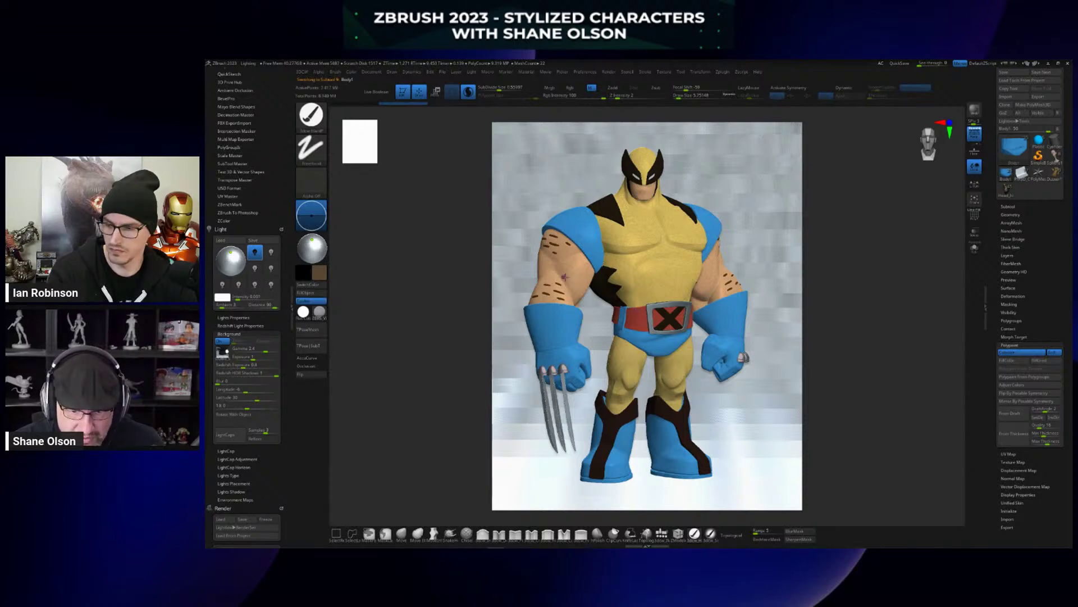
pyautogui.click(469, 91)
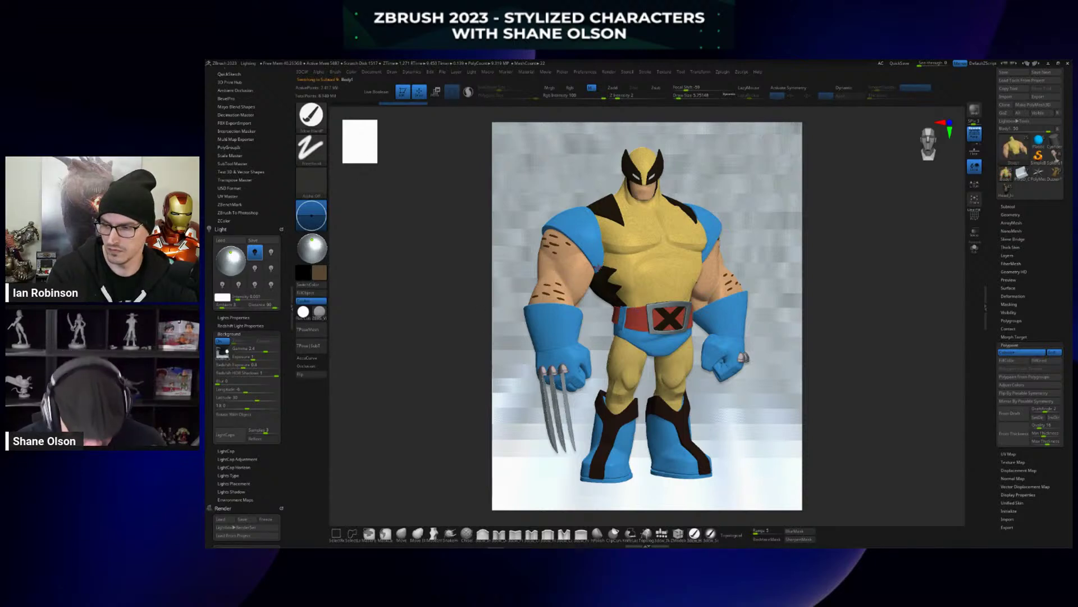
pyautogui.hotkey('shift', 'f')
pyautogui.hotkey('shift', 'f')
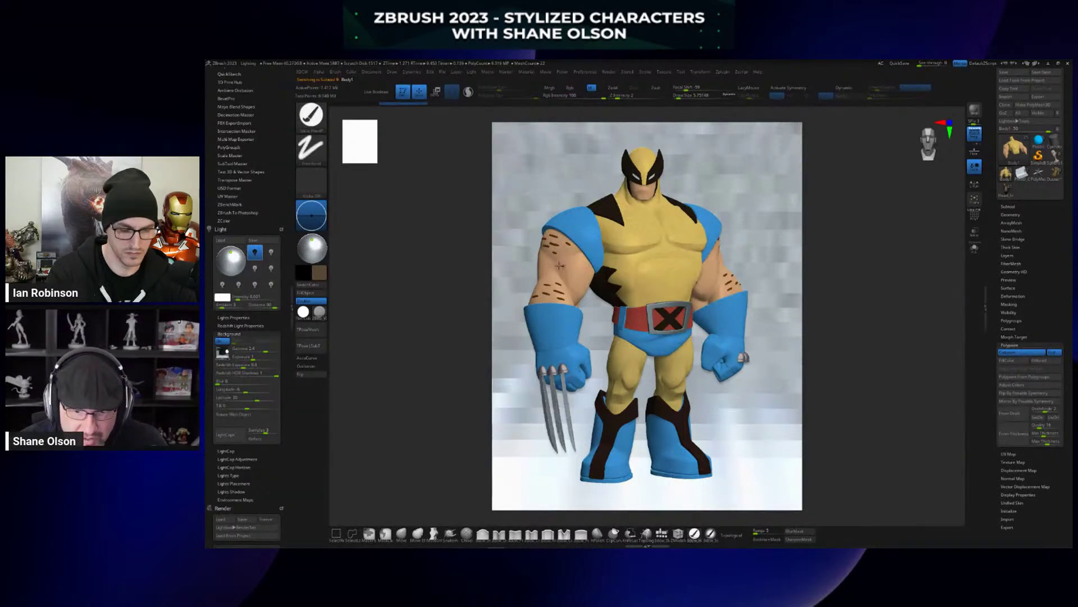
# Choose a different material from the material library and fill the body with it.
pyautogui.click(319, 312)
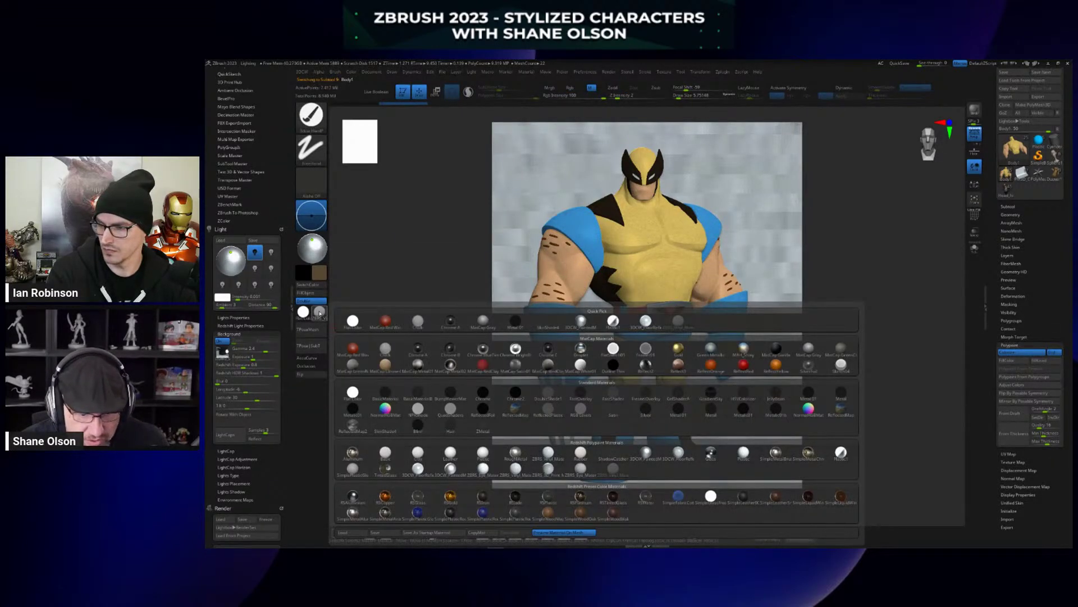
pyautogui.click(475, 341)
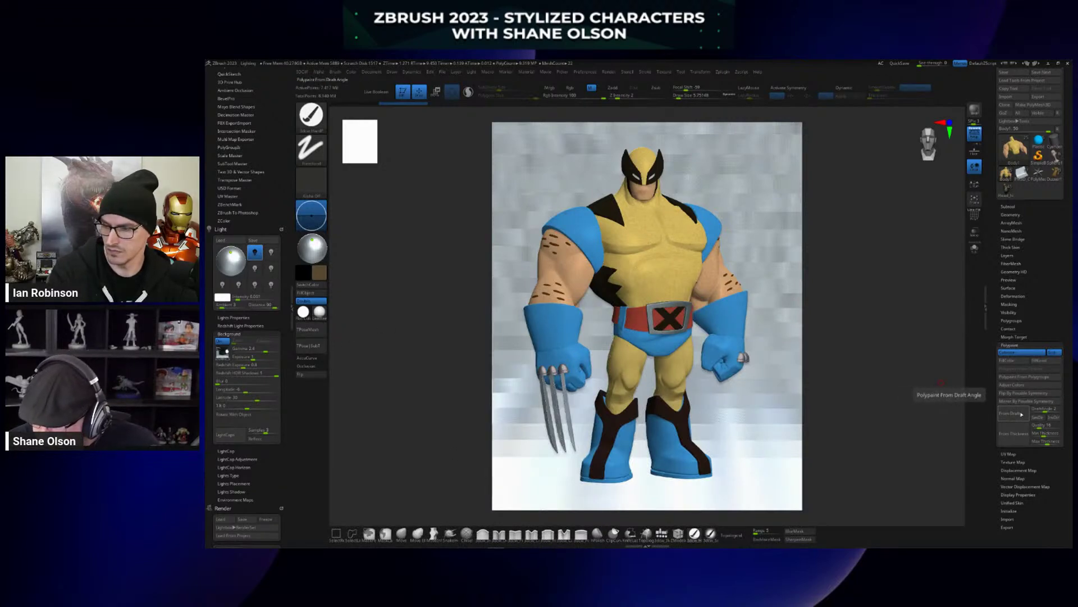
pyautogui.click(1012, 363)
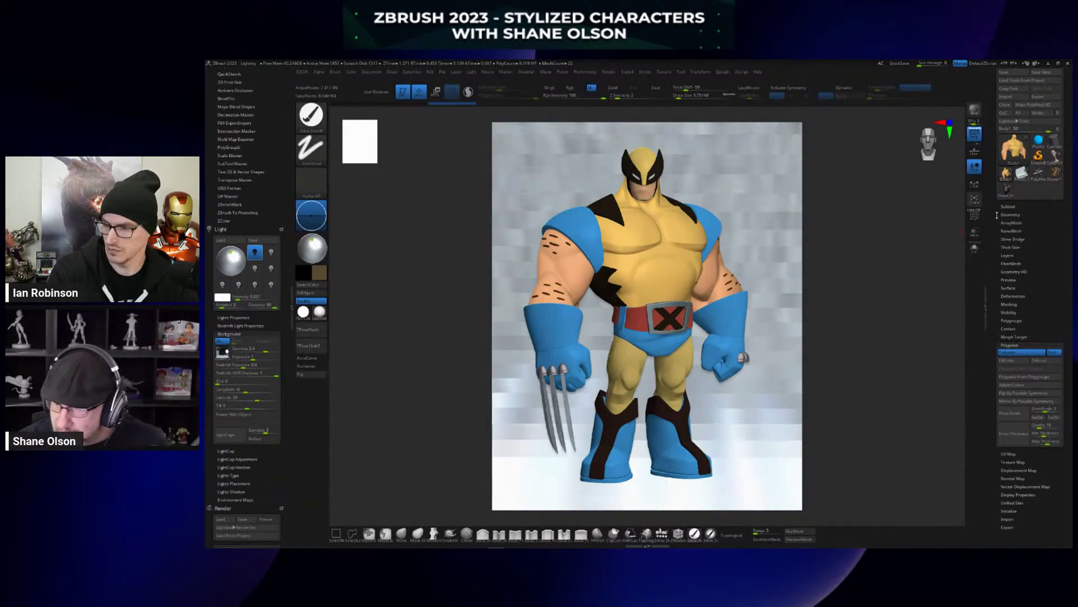
# Expand the subtool list and try to apply the last action to all subtools.
pyautogui.scroll(1, 1001, 253)
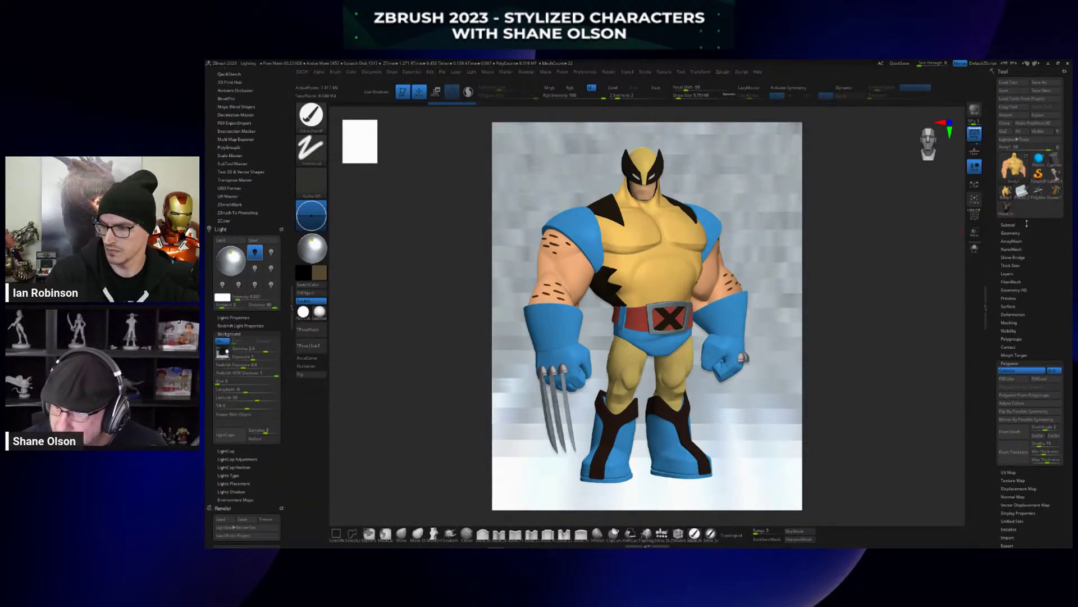
pyautogui.click(1008, 225)
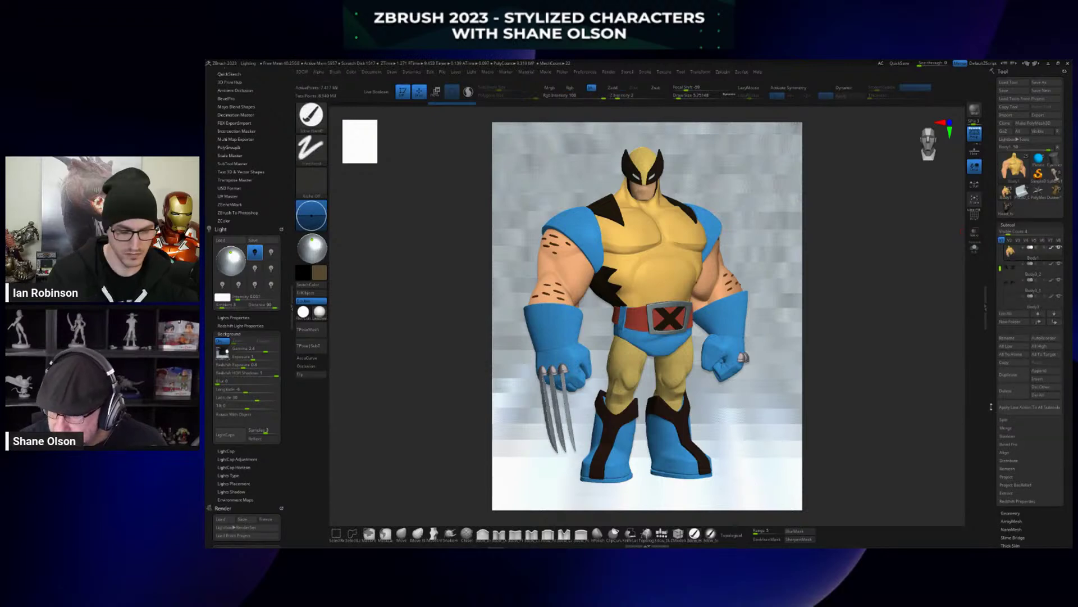
pyautogui.scroll(-1, 994, 389)
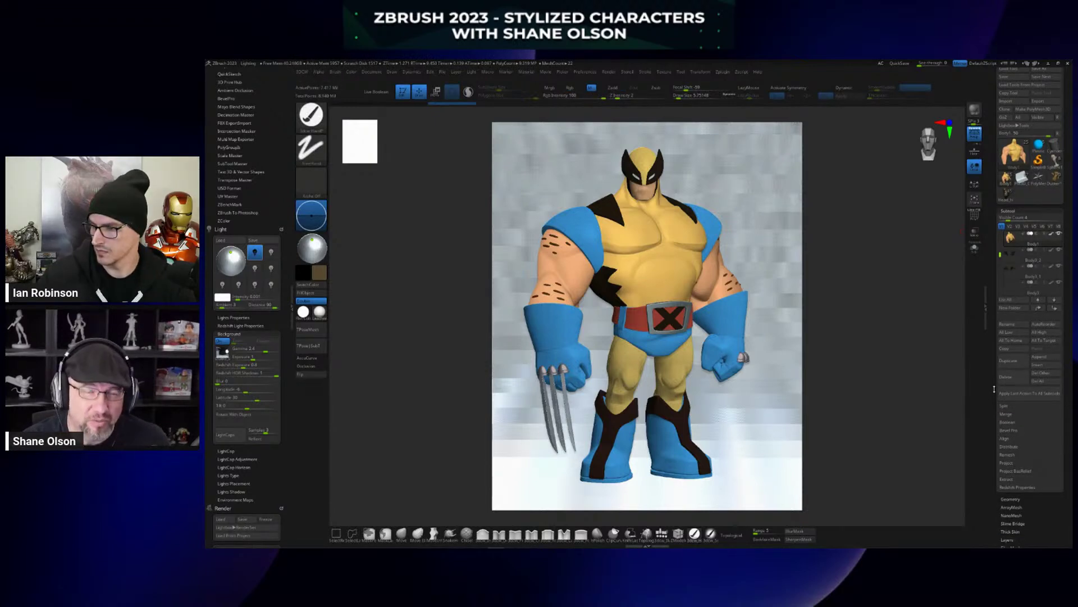
pyautogui.scroll(-2, 994, 388)
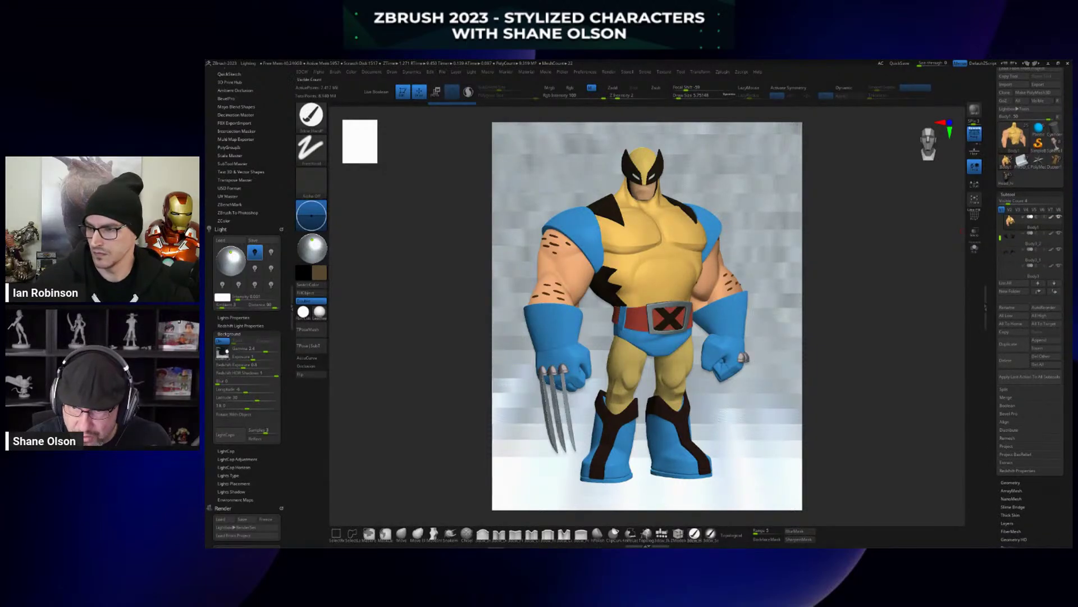
pyautogui.scroll(-1, 992, 206)
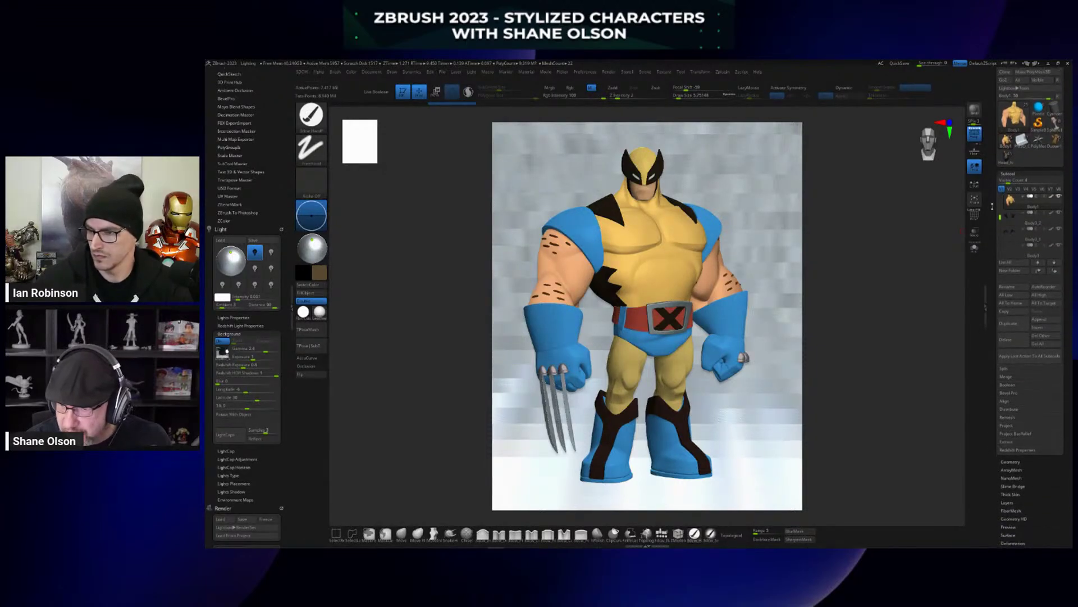
pyautogui.click(1029, 357)
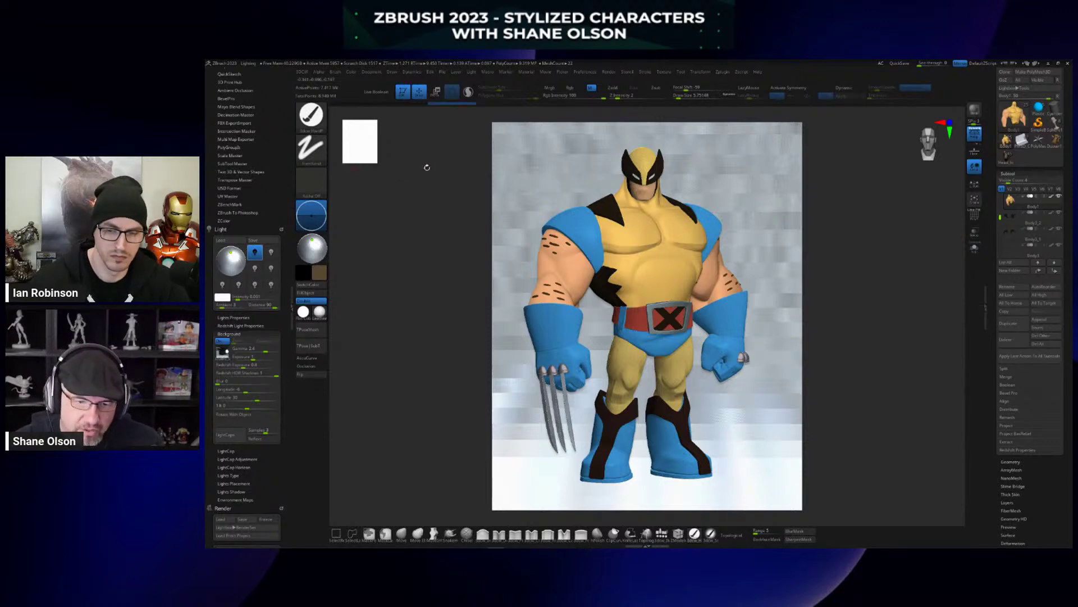
# Choose ZBRS_Vinyl_Material and fill the body object with it.
pyautogui.click(353, 72)
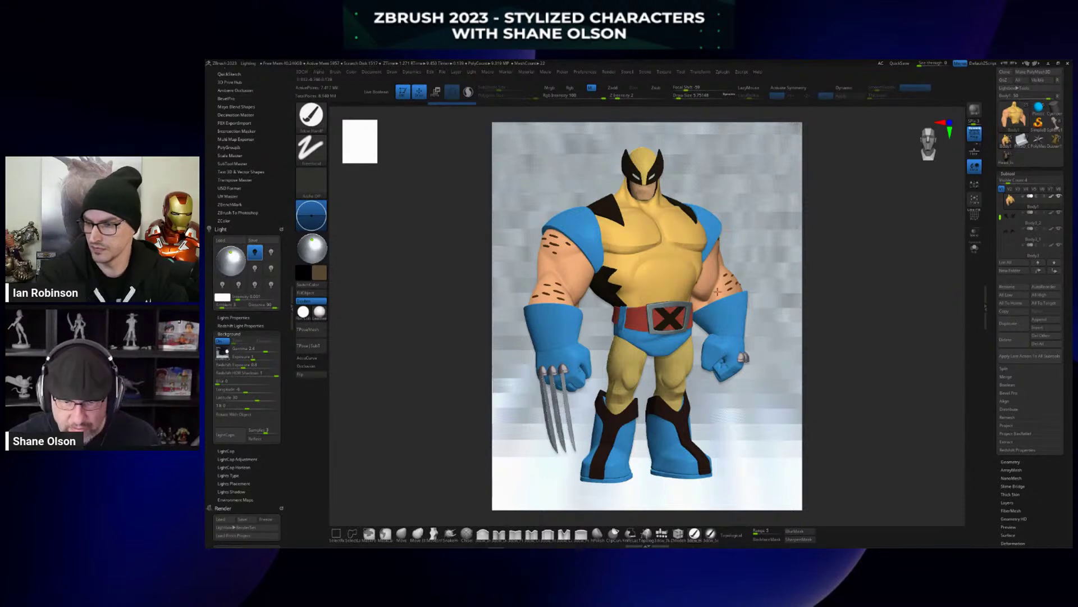
pyautogui.click(319, 311)
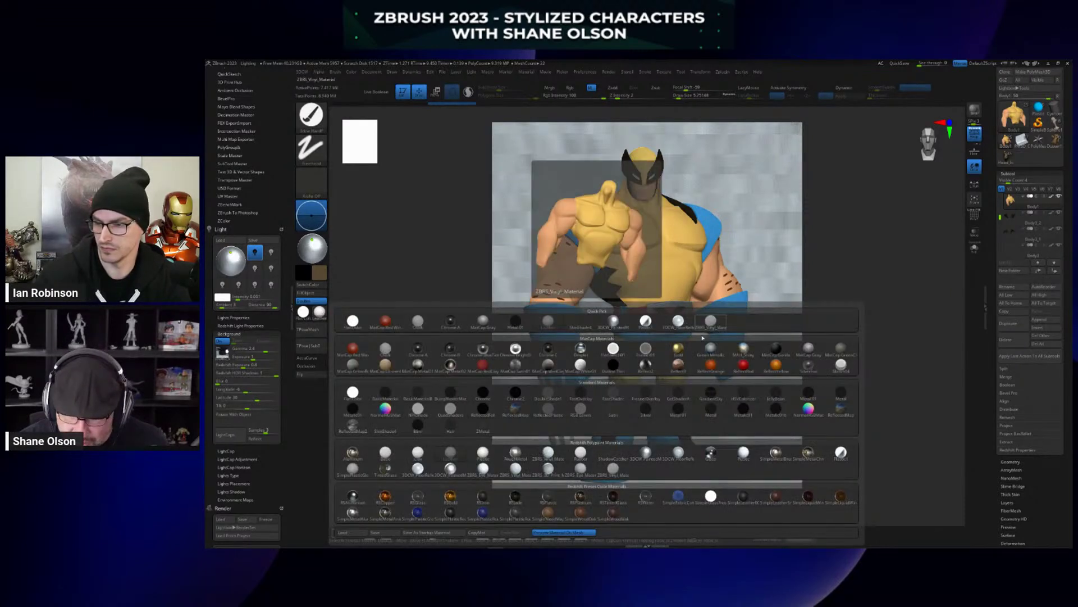
pyautogui.click(715, 327)
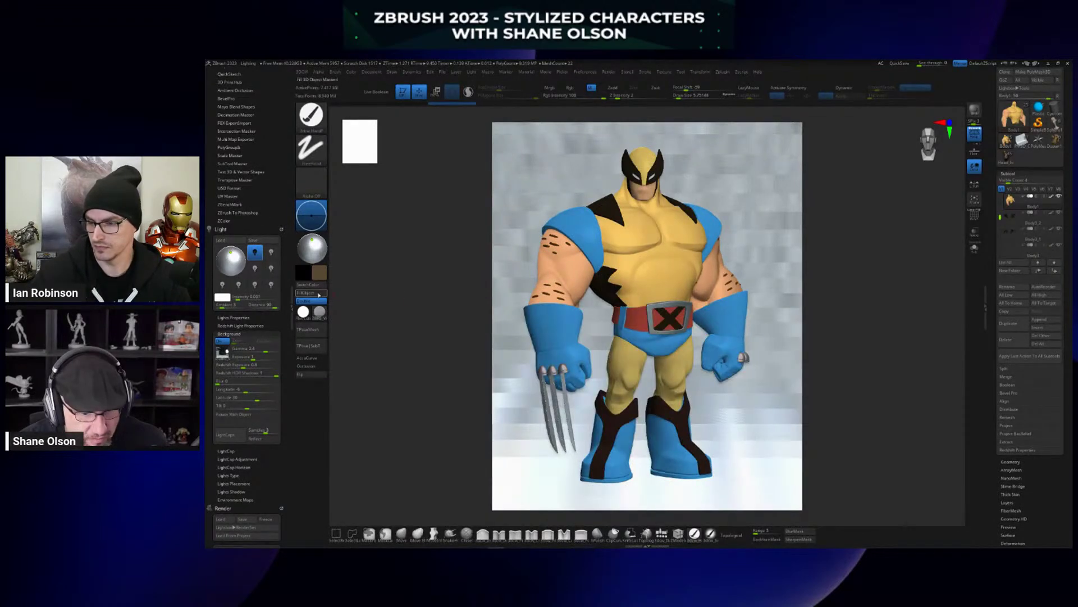
pyautogui.click(317, 294)
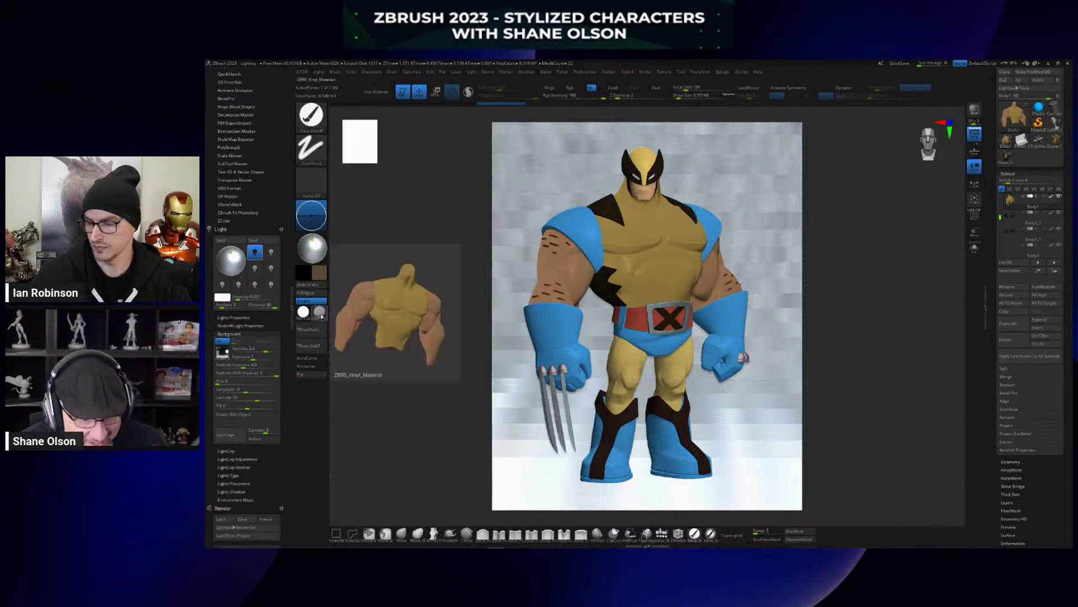
# Undo the trial material fills on the body.
pyautogui.click(319, 312)
pyautogui.click(484, 426)
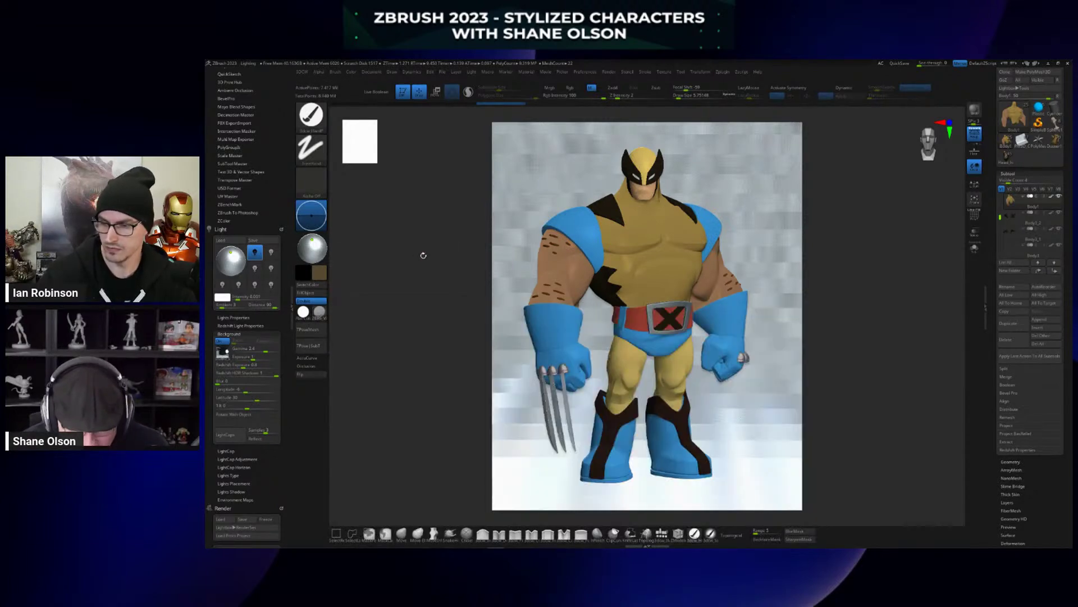
pyautogui.press('b')
pyautogui.press('m')
pyautogui.press('v')
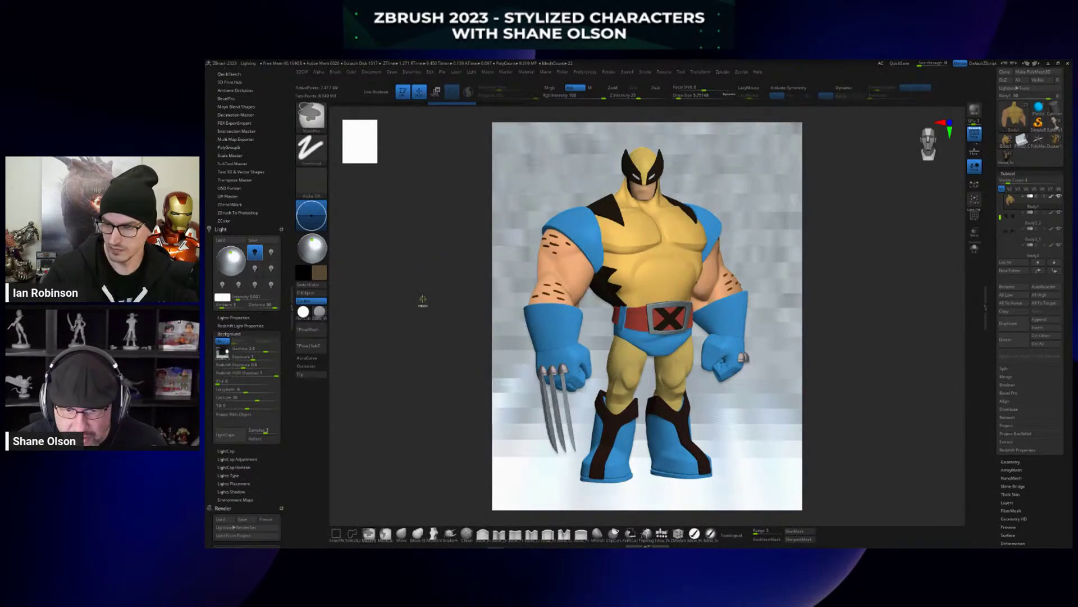
pyautogui.hotkey('ctrl', 'z')
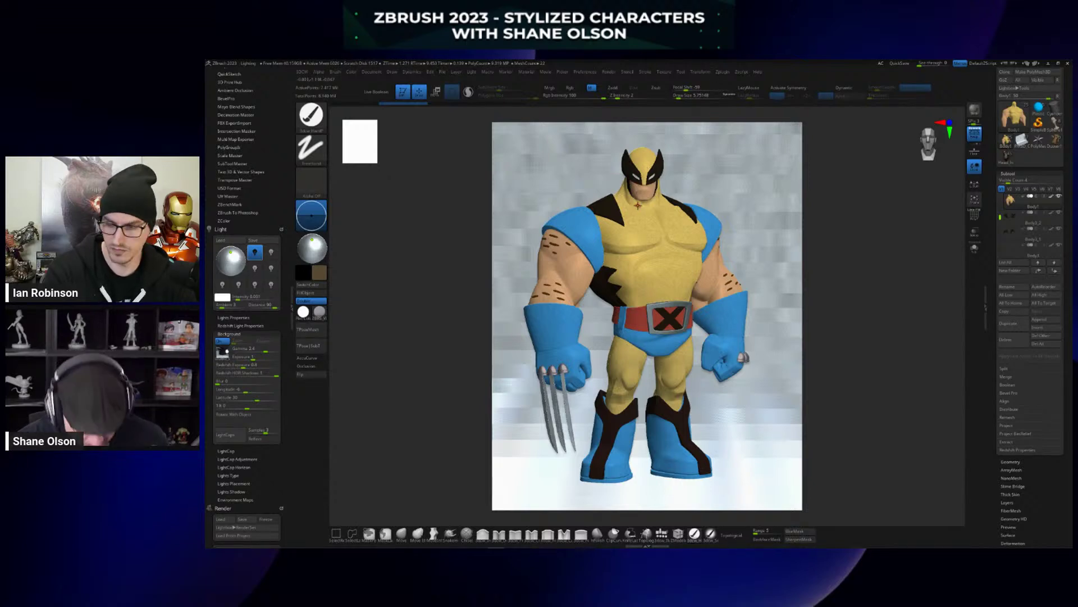
# Run small Redshift preview renders around the face, the claws and the boots.
pyautogui.press('b')
pyautogui.press('c')
pyautogui.press('b')
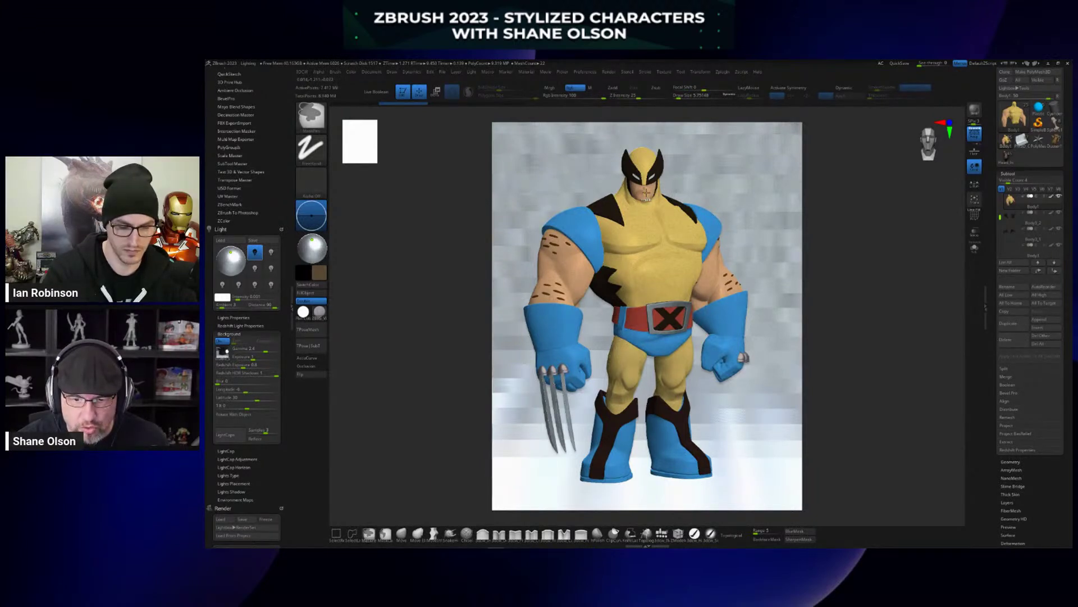
pyautogui.hotkey('shift', 'r')
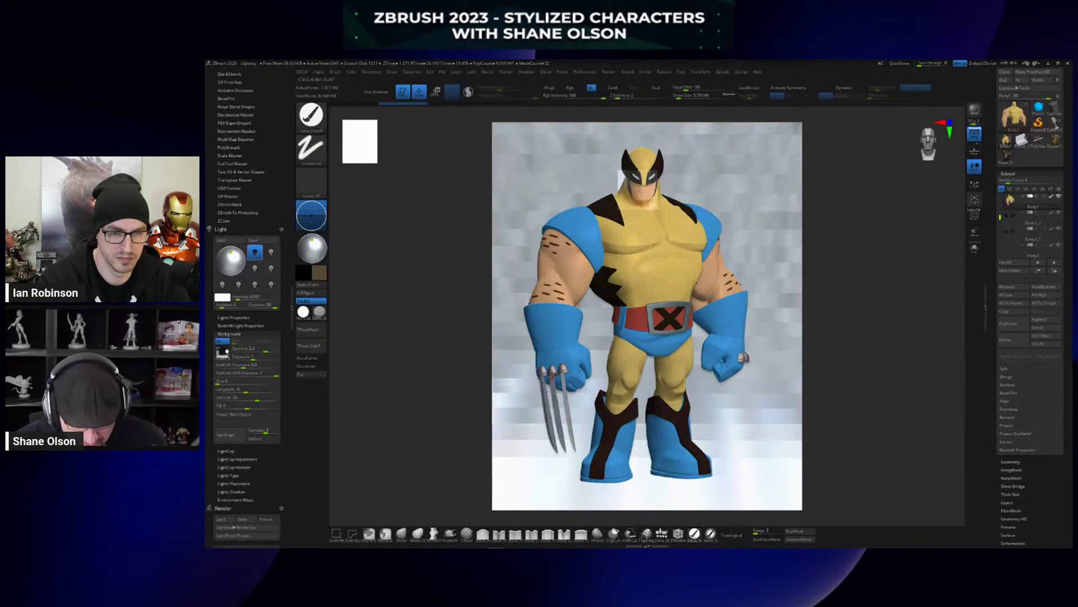
pyautogui.hotkey('ctrl', 'r')
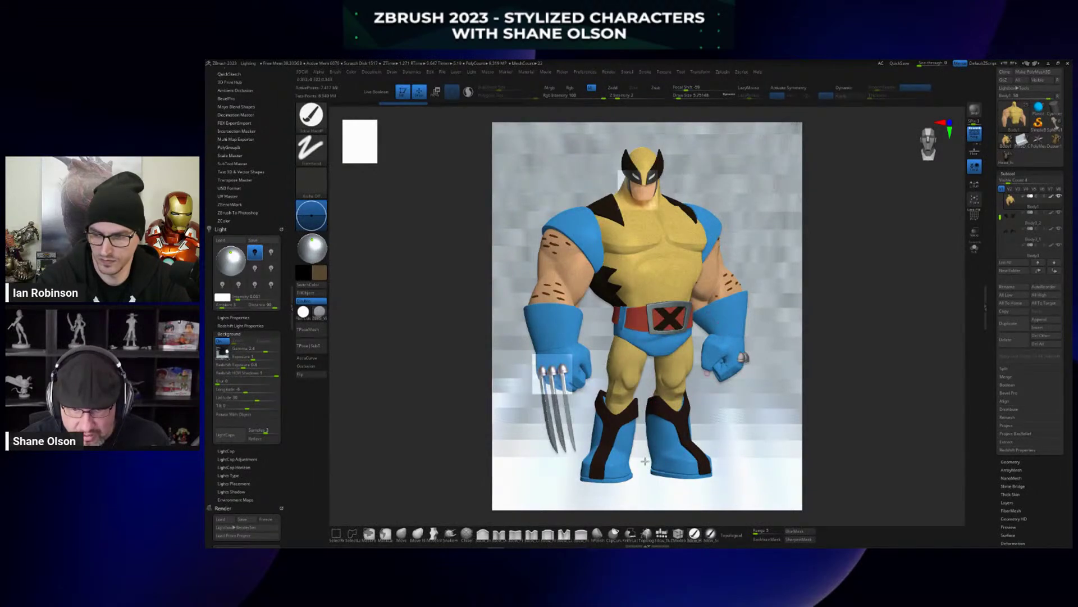
pyautogui.press('shift')
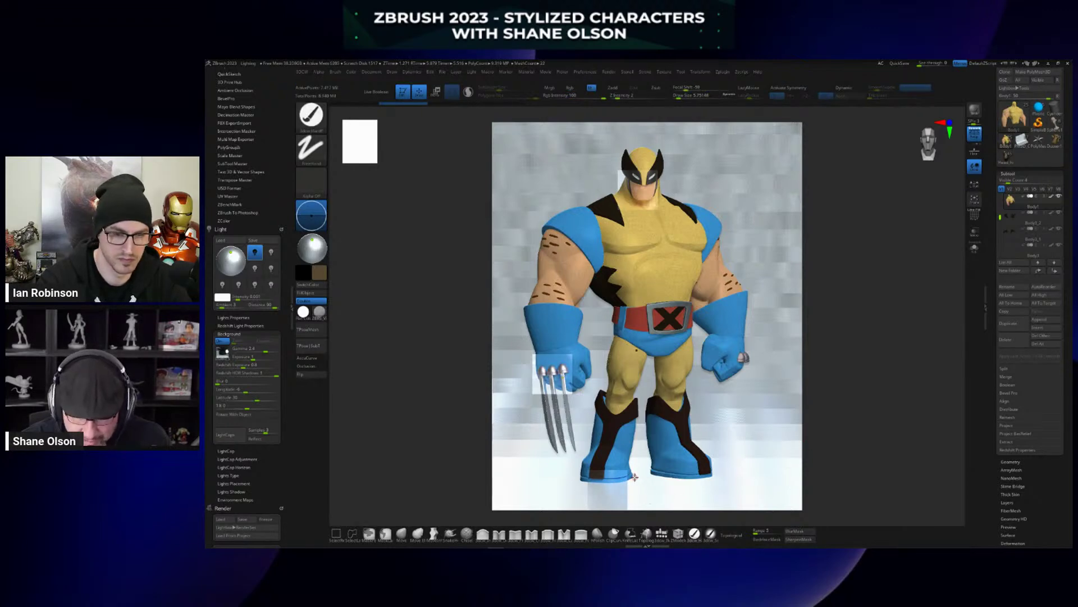
pyautogui.hotkey('ctrl', 'r')
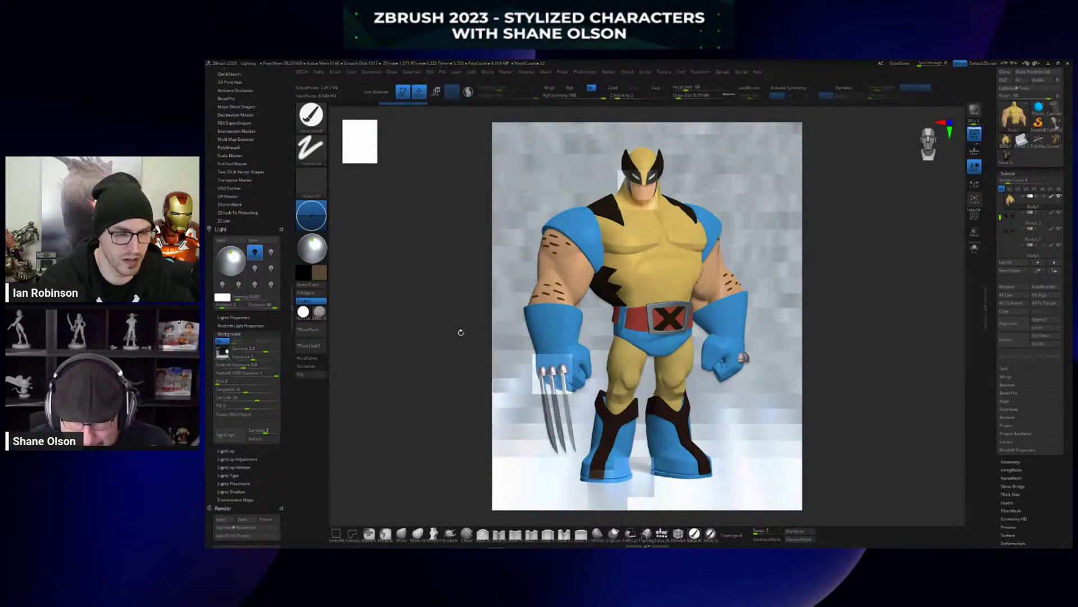
# Set the Redshift preview size to 128 and run a preview render around the head.
pyautogui.scroll(-10, 277, 463)
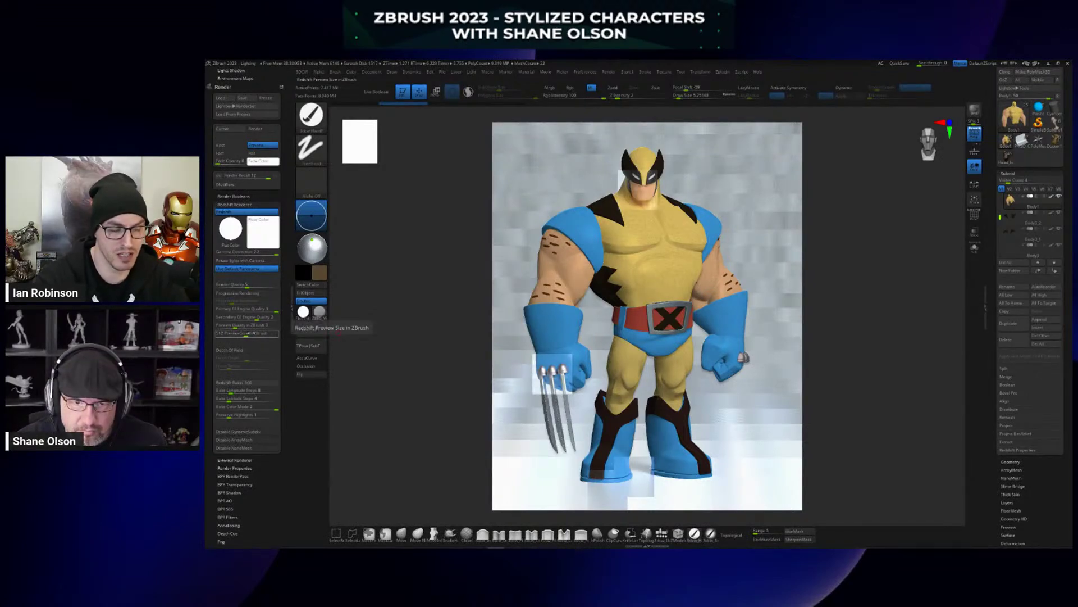
pyautogui.click(248, 334)
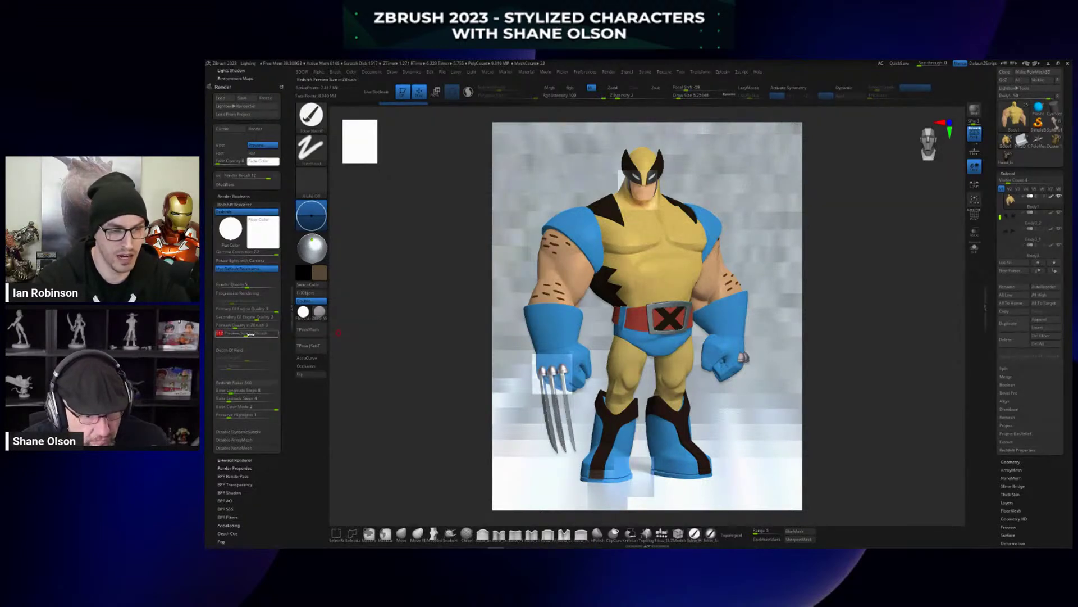
pyautogui.write('128')
pyautogui.press('Return')
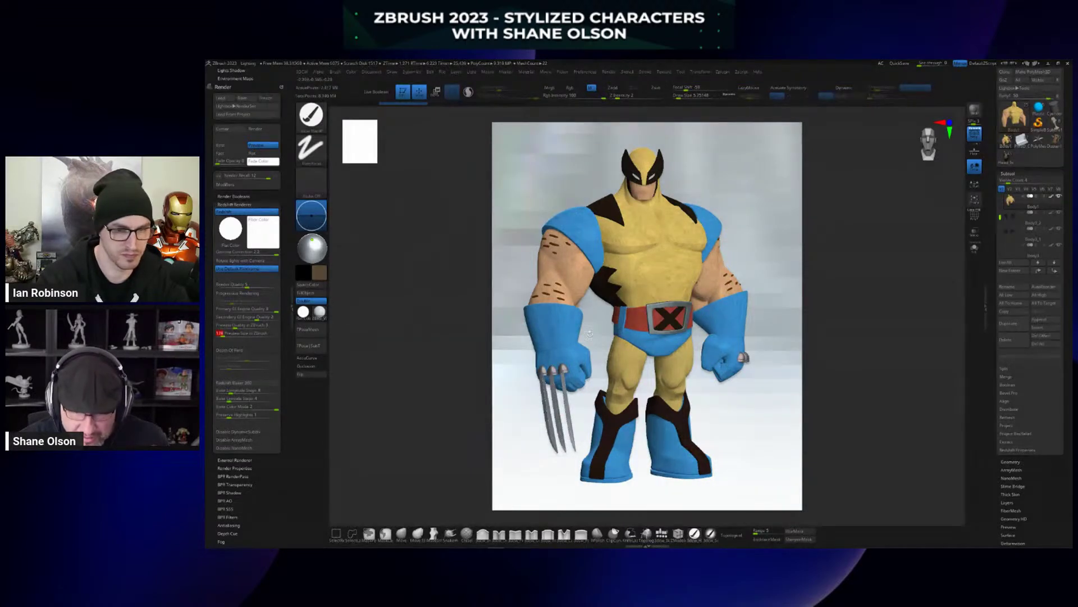
pyautogui.press('ctrl')
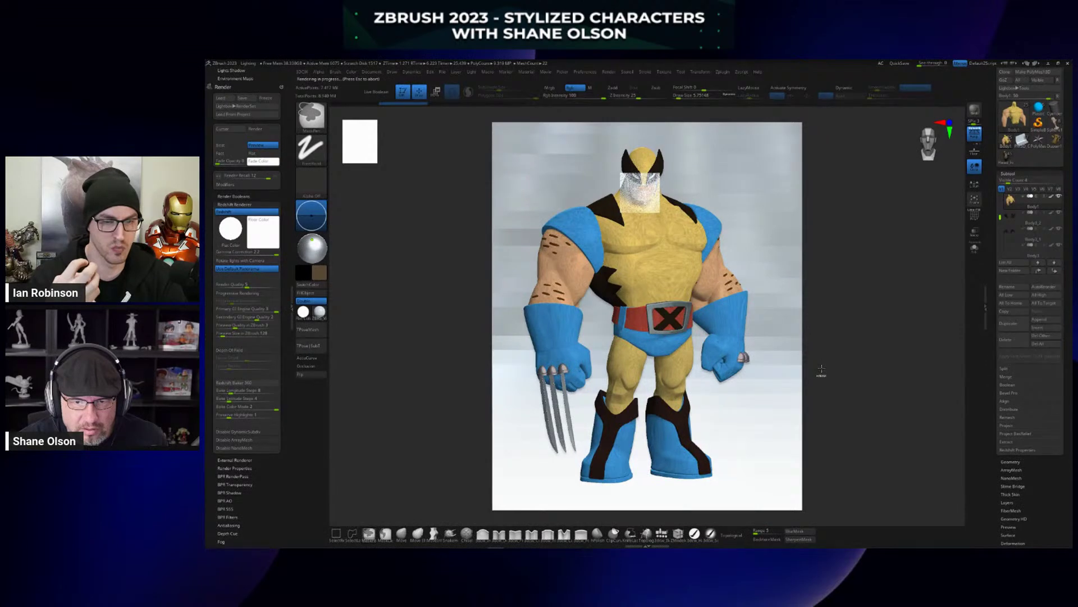
pyautogui.press('Escape')
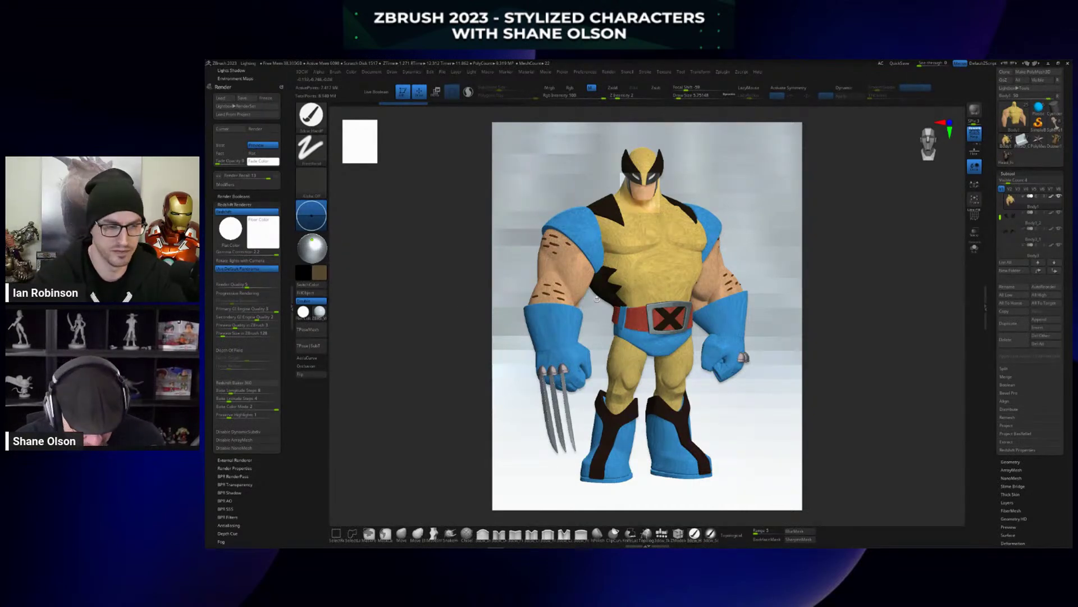
# Render the whole document with Redshift.
pyautogui.press('shift')
pyautogui.hotkey('shift', 'r')
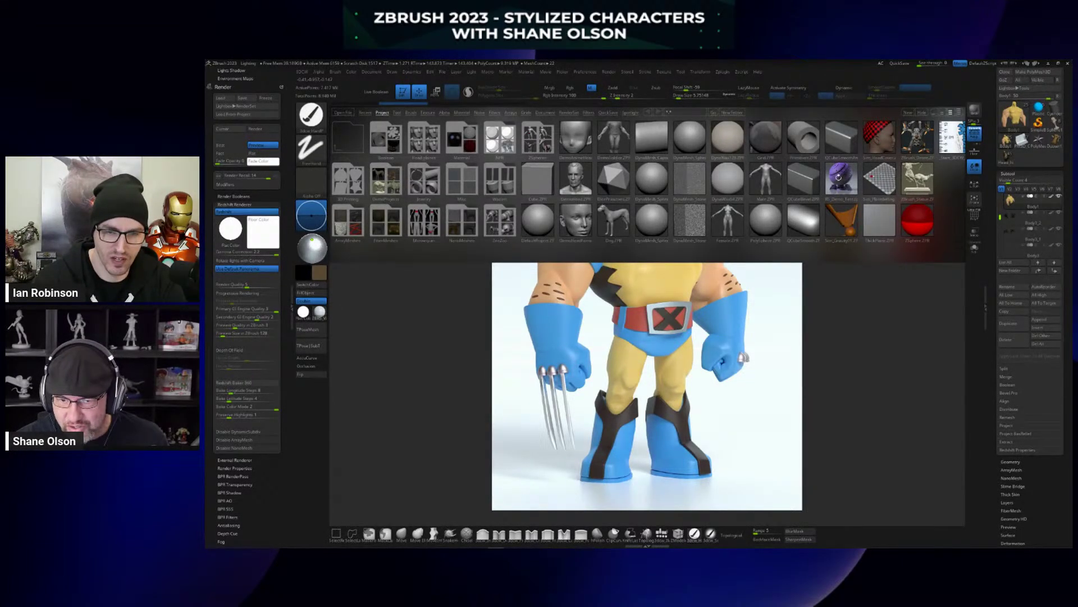
# Open the demo project with the purple shader ball and inspect the ball on its curved backdrop.
pyautogui.click(843, 179)
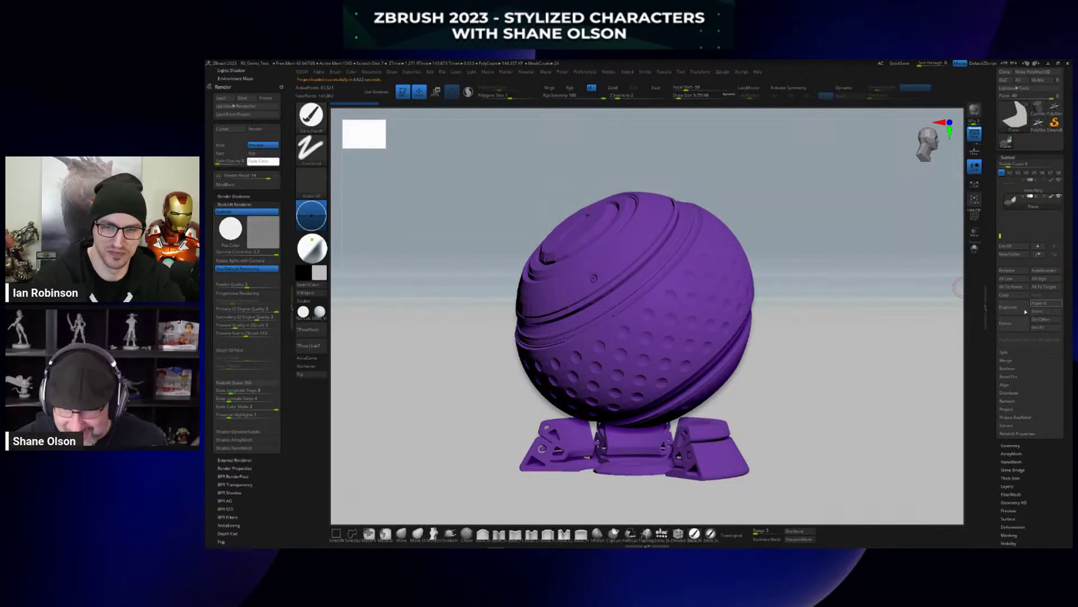
pyautogui.moveTo(951, 304); pyautogui.dragTo(747, 300)
pyautogui.press('f')
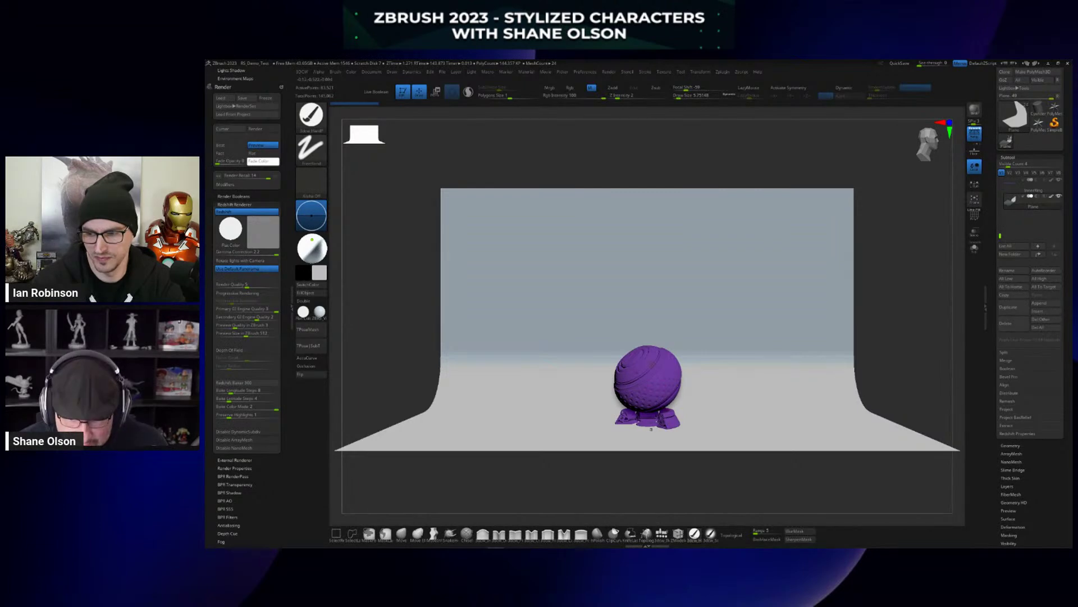
pyautogui.moveTo(669, 471); pyautogui.dragTo(601, 419)
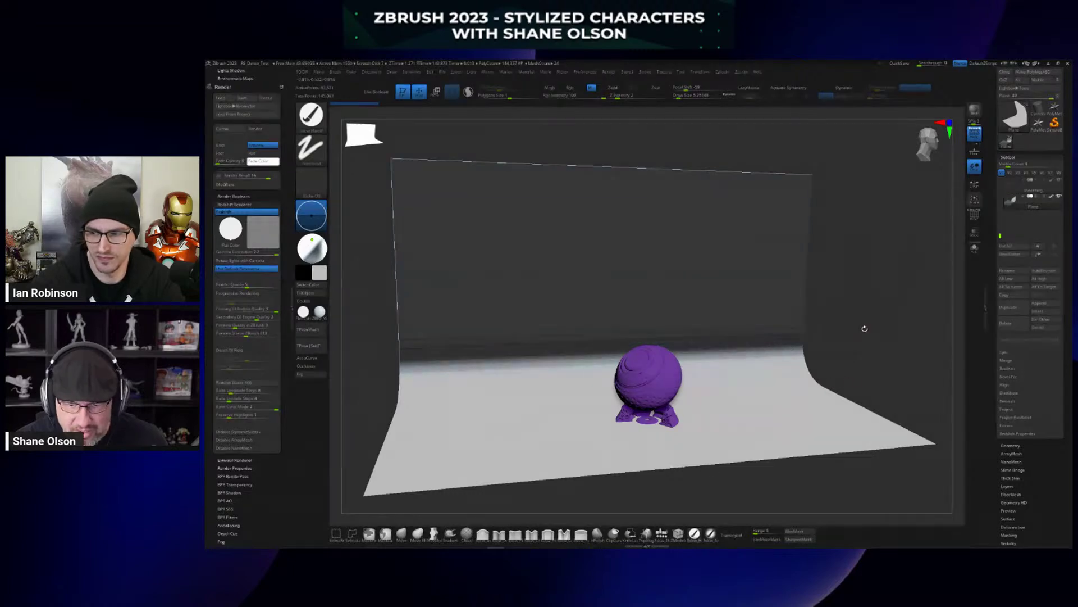
pyautogui.keyDown('shift'); pyautogui.moveTo(862, 328); pyautogui.dragTo(862, 328); pyautogui.keyUp('shift')
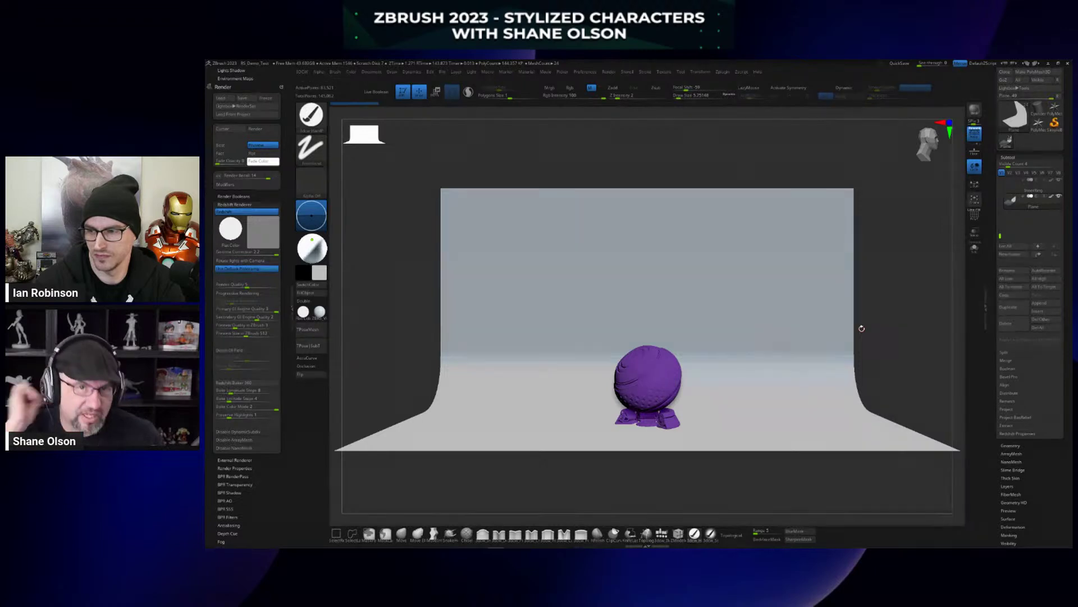
pyautogui.moveTo(894, 277); pyautogui.dragTo(798, 275)
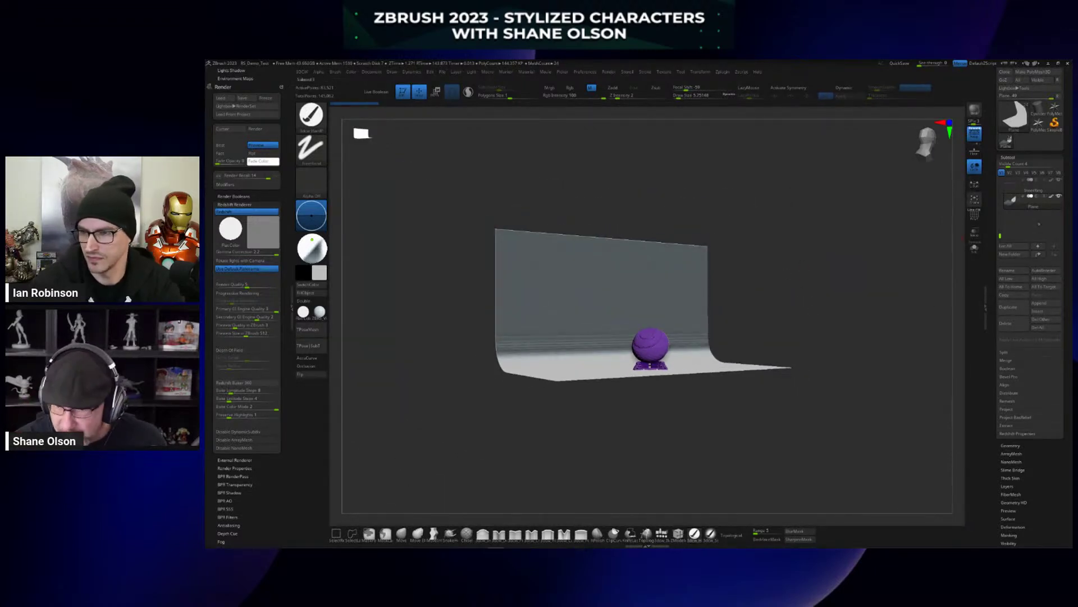
# Look through the subtool list and turn on the polyframe display to show the backdrop's topology.
pyautogui.click(1011, 157)
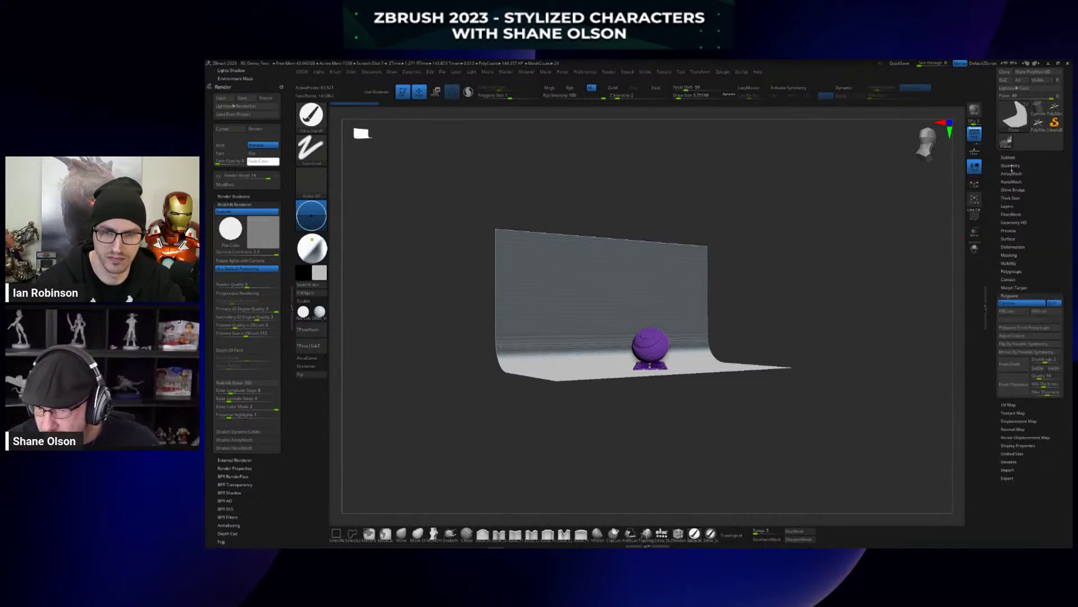
pyautogui.click(1009, 158)
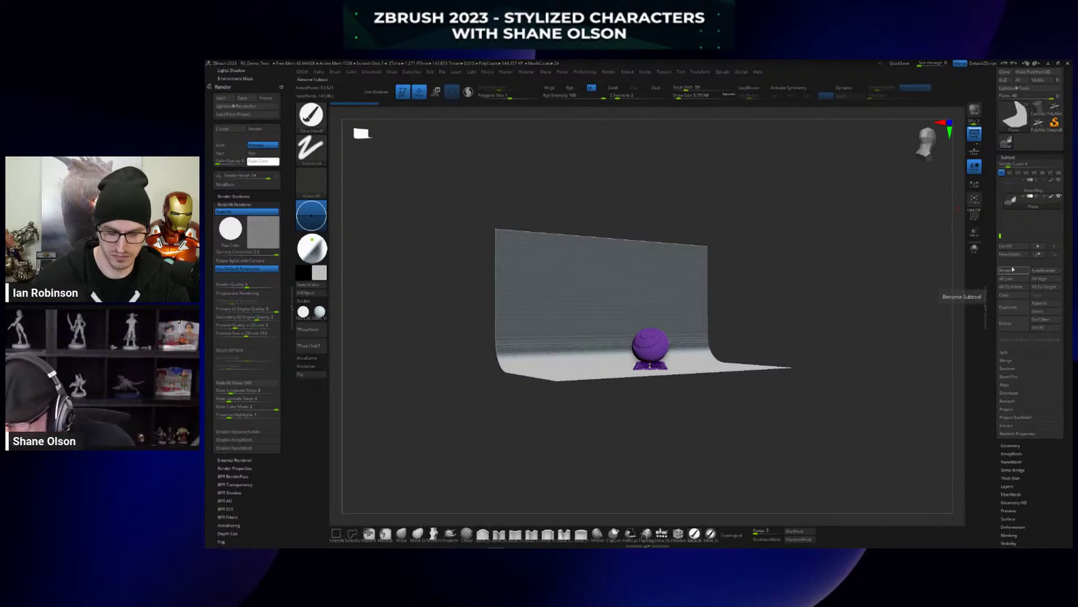
pyautogui.moveTo(992, 260); pyautogui.dragTo(992, 280)
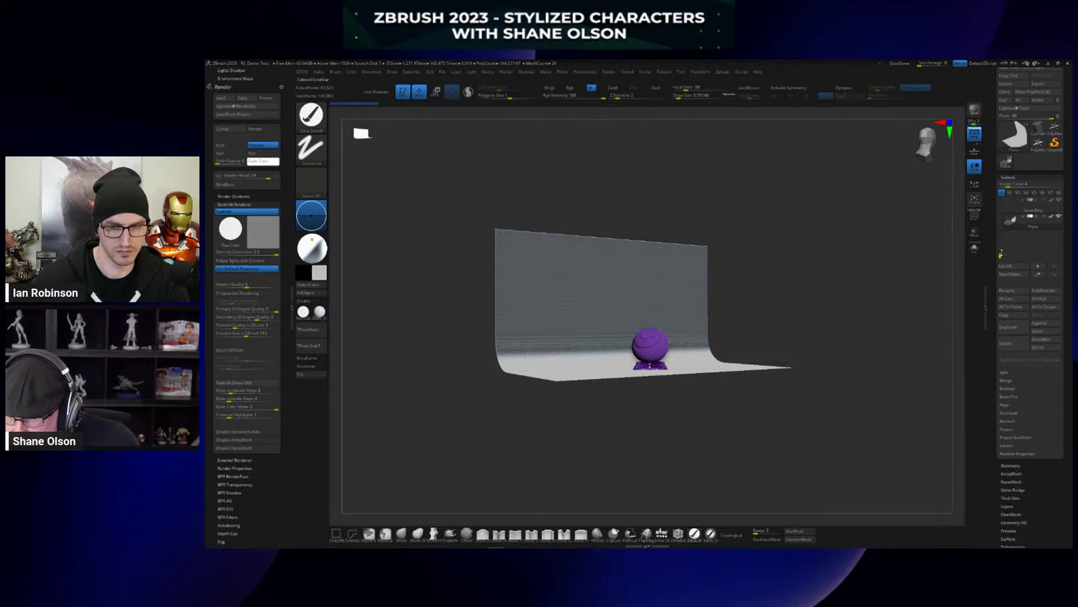
pyautogui.click(1004, 213)
pyautogui.moveTo(1001, 201); pyautogui.dragTo(1001, 195)
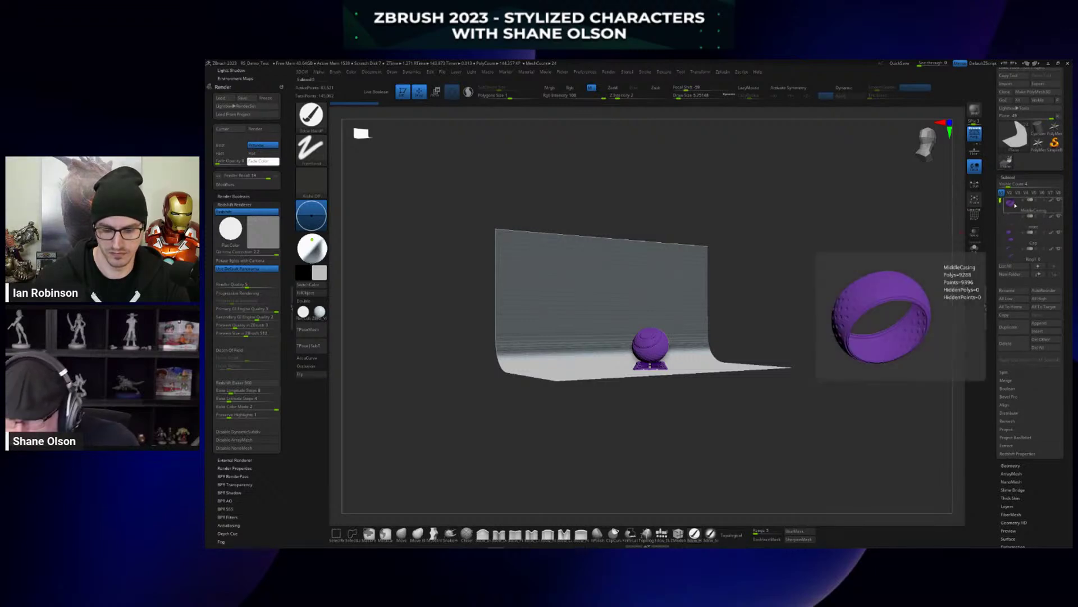
pyautogui.keyDown('shift'); pyautogui.moveTo(871, 238); pyautogui.dragTo(862, 251); pyautogui.keyUp('shift')
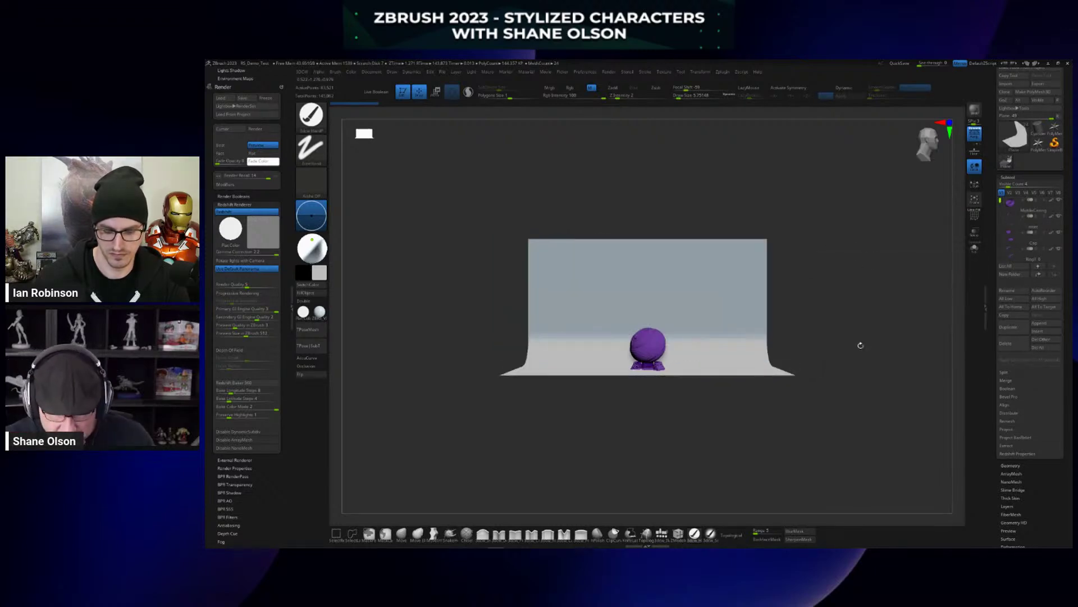
pyautogui.hotkey('shift', 'f')
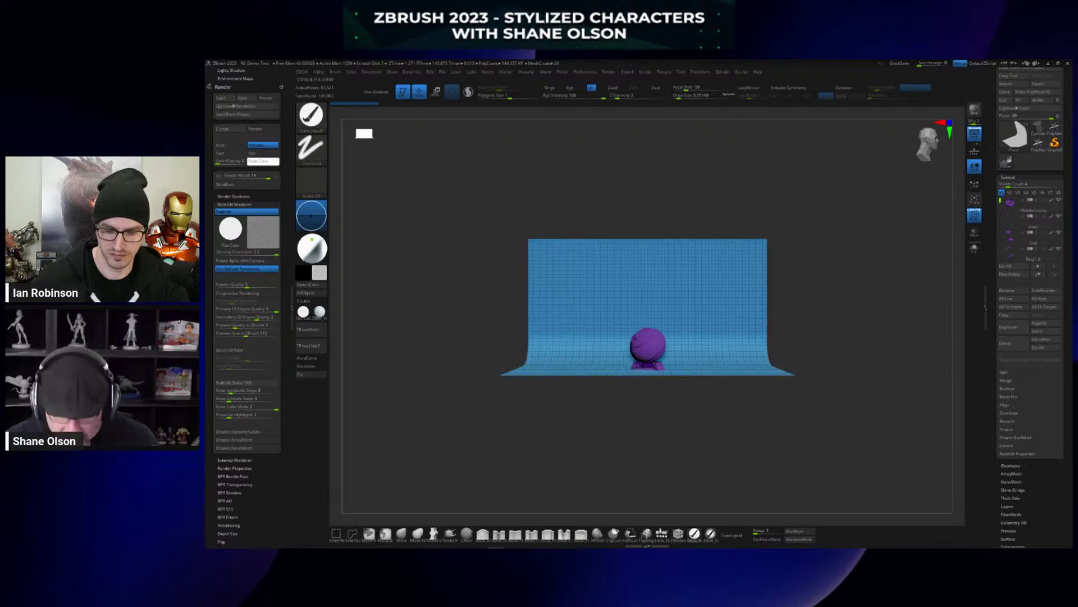
# Load the insert brush with the primitive meshes and make the backdrop plane the active subtool.
pyautogui.press('f')
pyautogui.keyDown('alt'); pyautogui.click(640, 387); pyautogui.keyUp('alt')
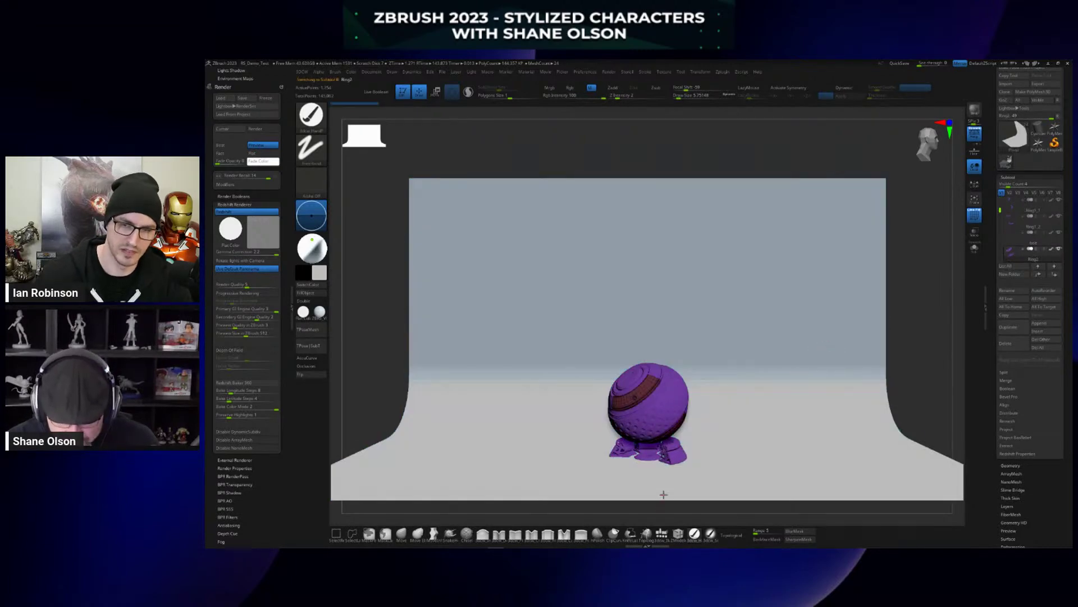
pyautogui.click(666, 535)
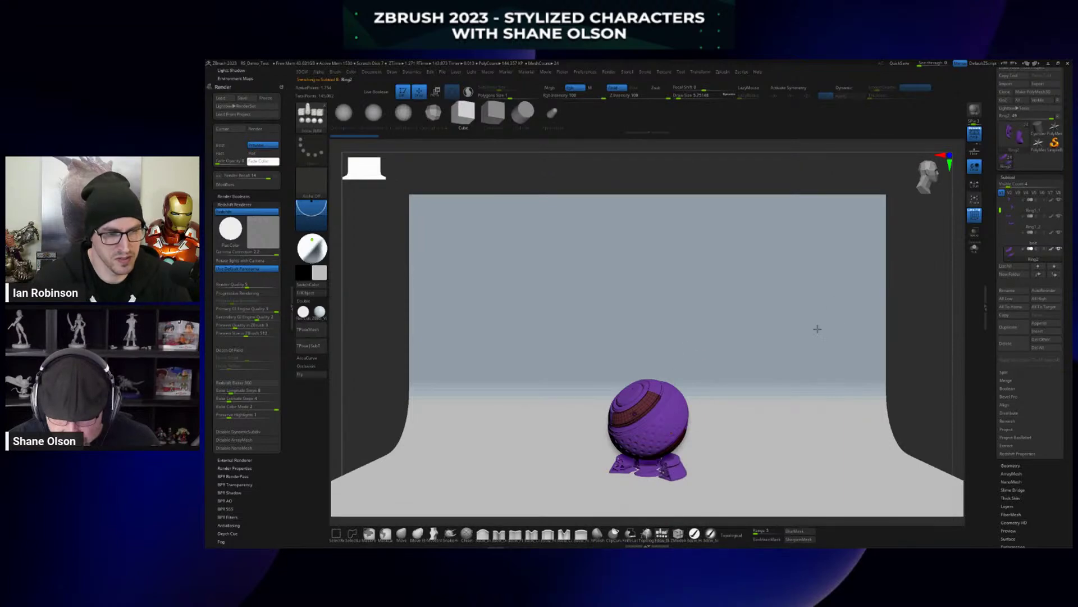
pyautogui.keyDown('alt'); pyautogui.click(709, 292); pyautogui.keyUp('alt')
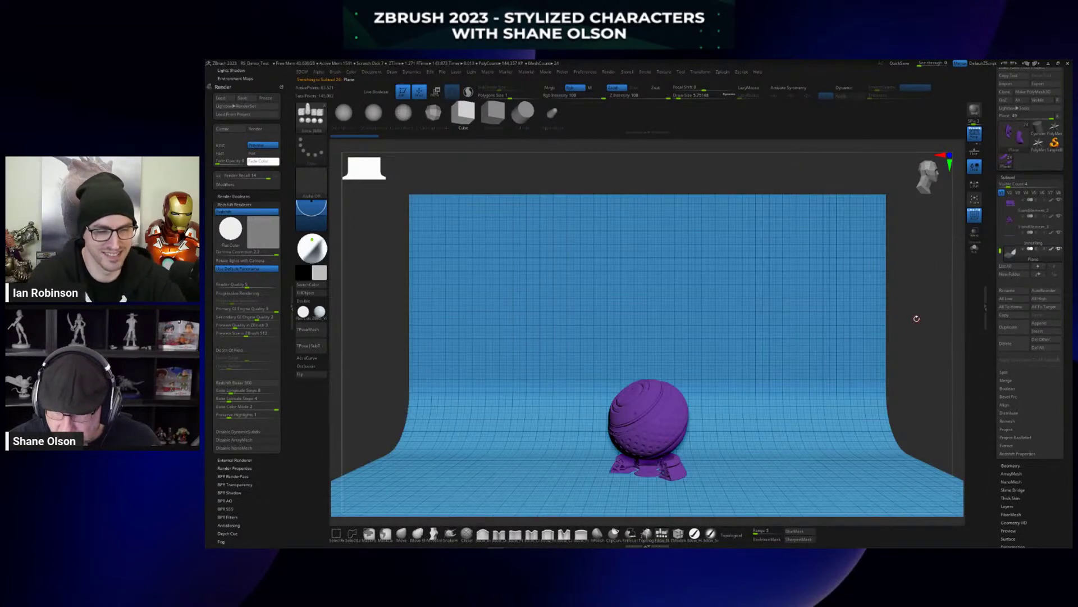
pyautogui.moveTo(912, 305); pyautogui.dragTo(511, 374)
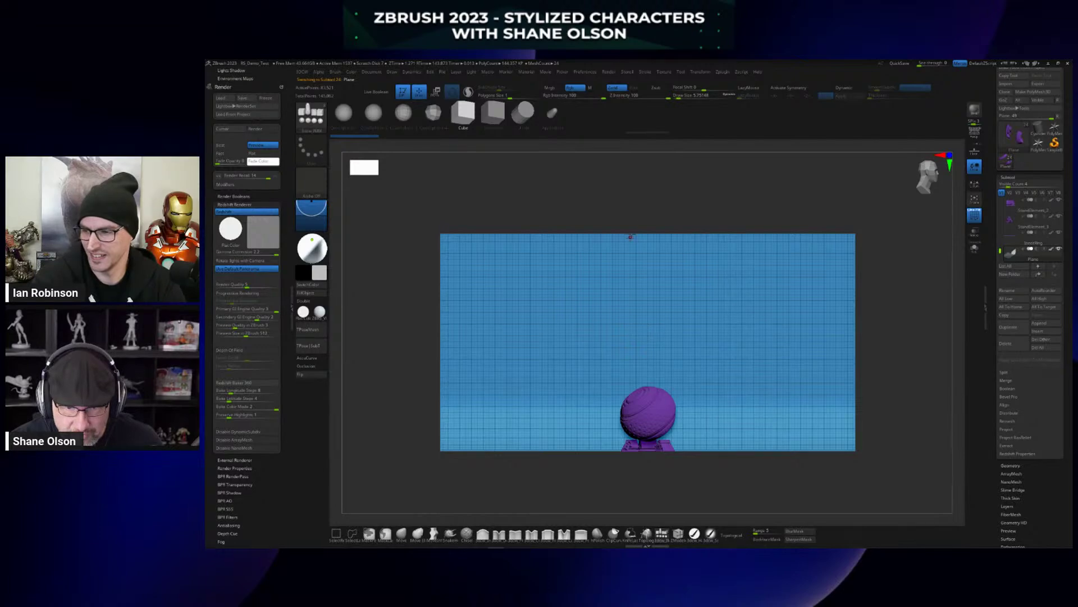
pyautogui.moveTo(630, 212); pyautogui.dragTo(642, 224)
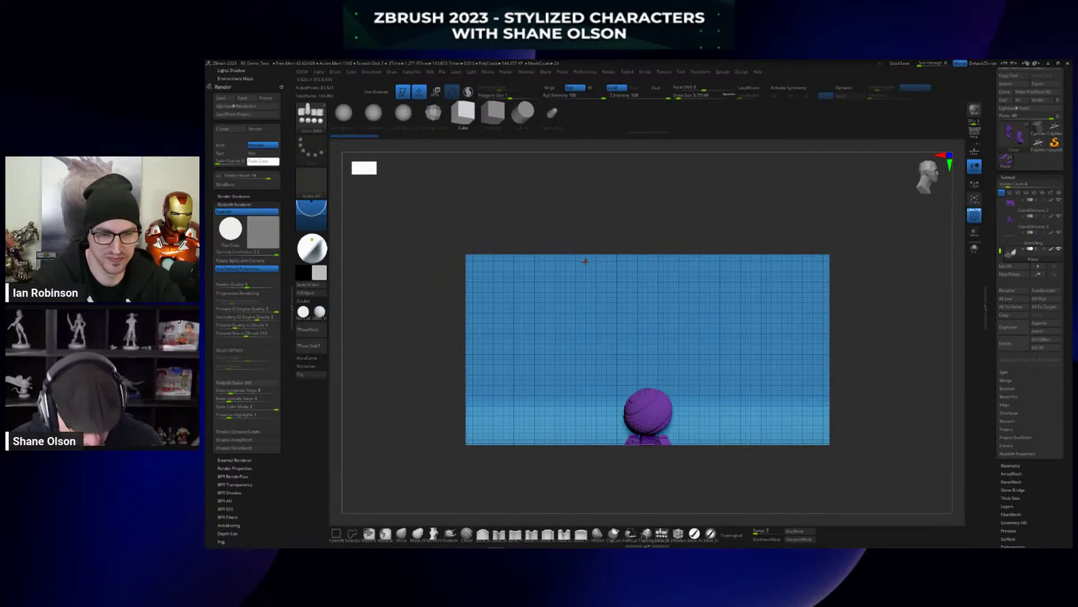
# Activate the transform gizmo on the backdrop and try to replace the backdrop with the Cube primitive.
pyautogui.press('w')
pyautogui.keyDown('alt'); pyautogui.moveTo(648, 501); pyautogui.dragTo(648, 405); pyautogui.keyUp('alt')
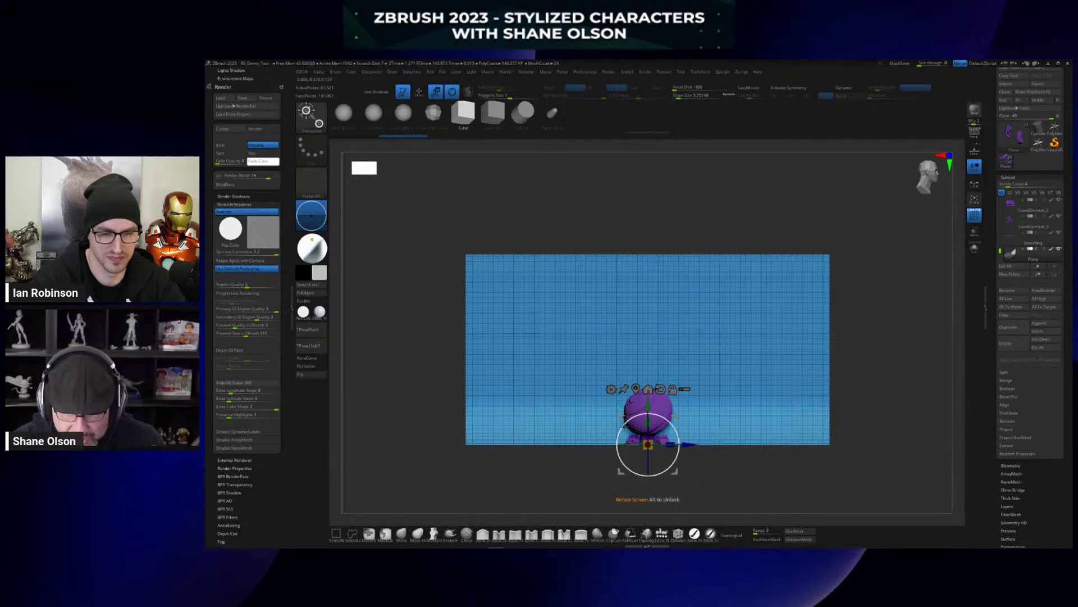
pyautogui.click(462, 117)
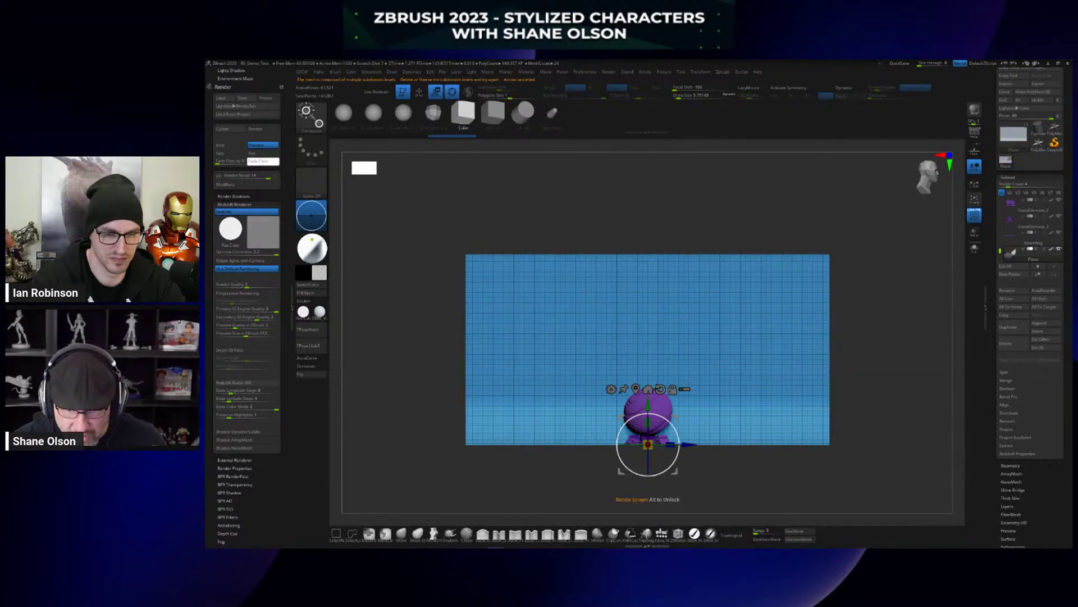
# Lower the backdrop's subdivision level and delete its subdivision levels.
pyautogui.moveTo(614, 222)
pyautogui.mouseDown()
pyautogui.moveTo(635, 225)
pyautogui.moveTo(625, 230)
pyautogui.mouseUp()
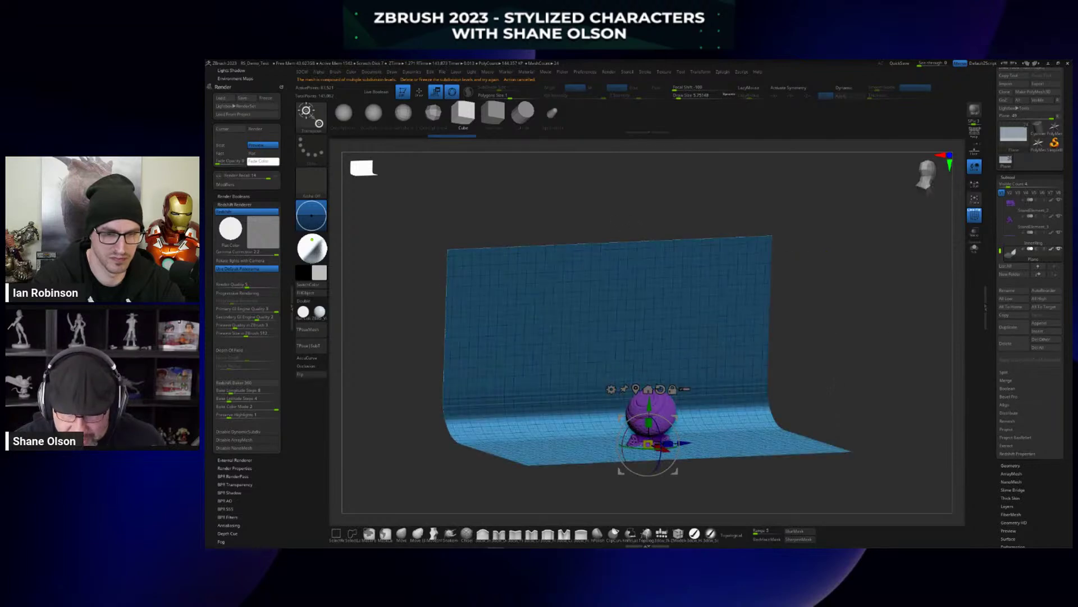
pyautogui.moveTo(885, 370); pyautogui.dragTo(880, 371)
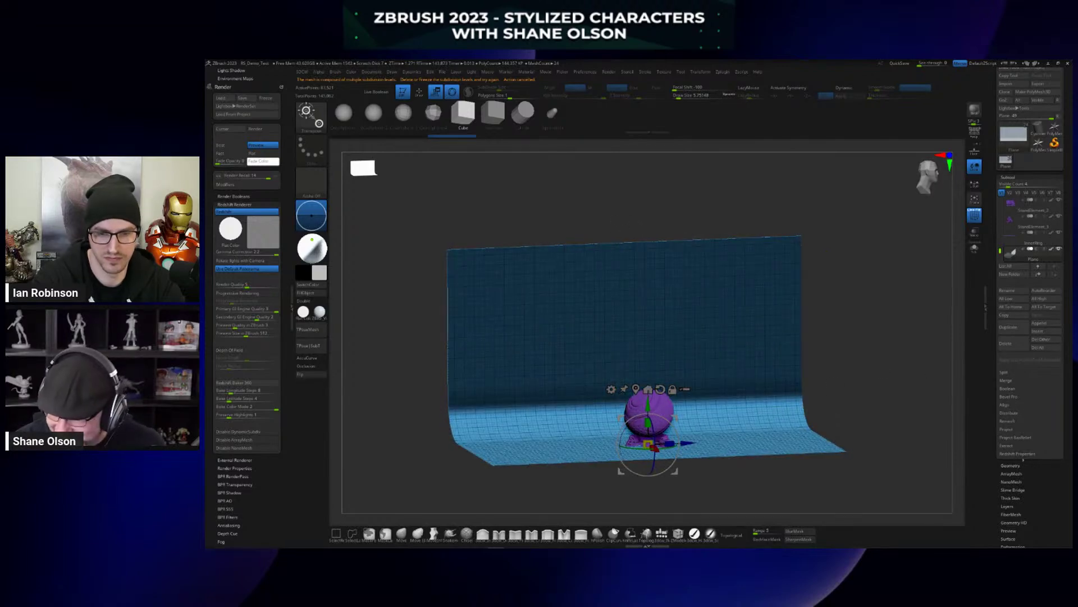
pyautogui.click(1011, 465)
pyautogui.moveTo(1016, 453); pyautogui.dragTo(998, 332)
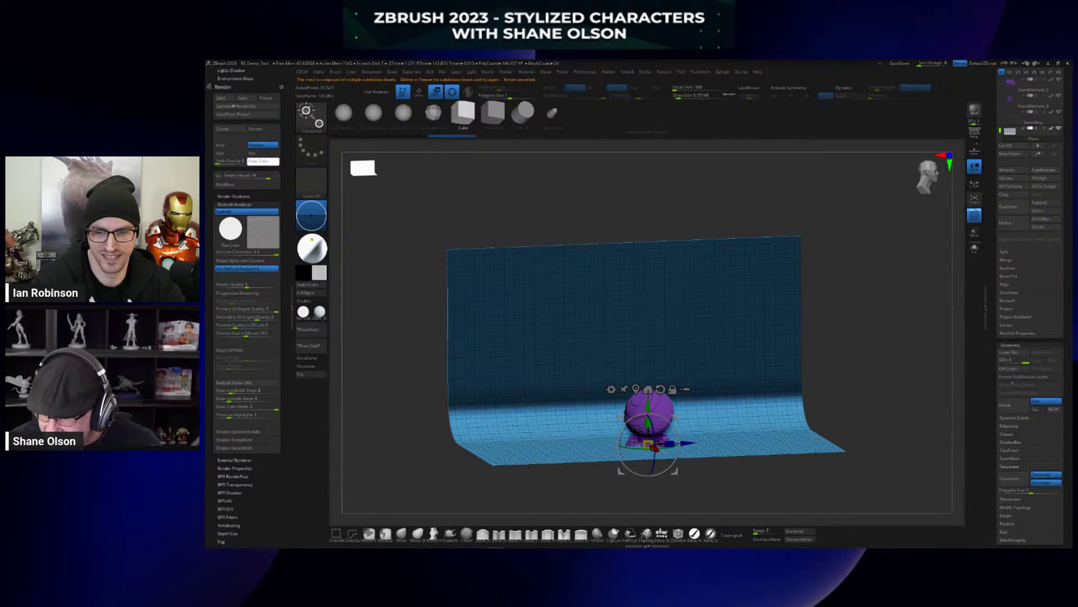
pyautogui.click(1002, 361)
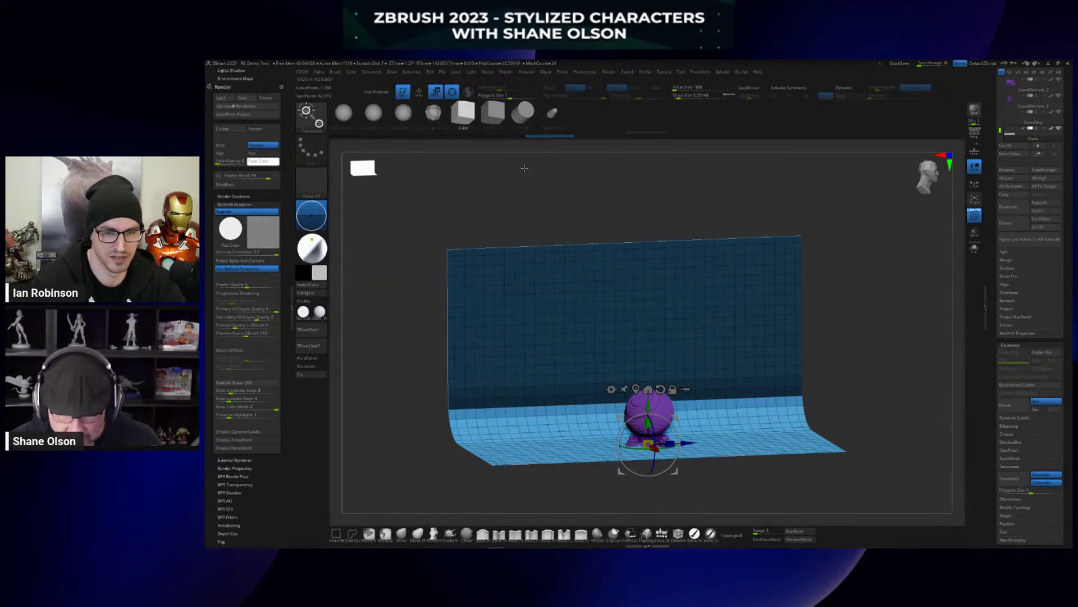
# Replace the backdrop mesh with the Cube primitive and scale it up uniformly until it encloses the shader ball.
pyautogui.click(464, 114)
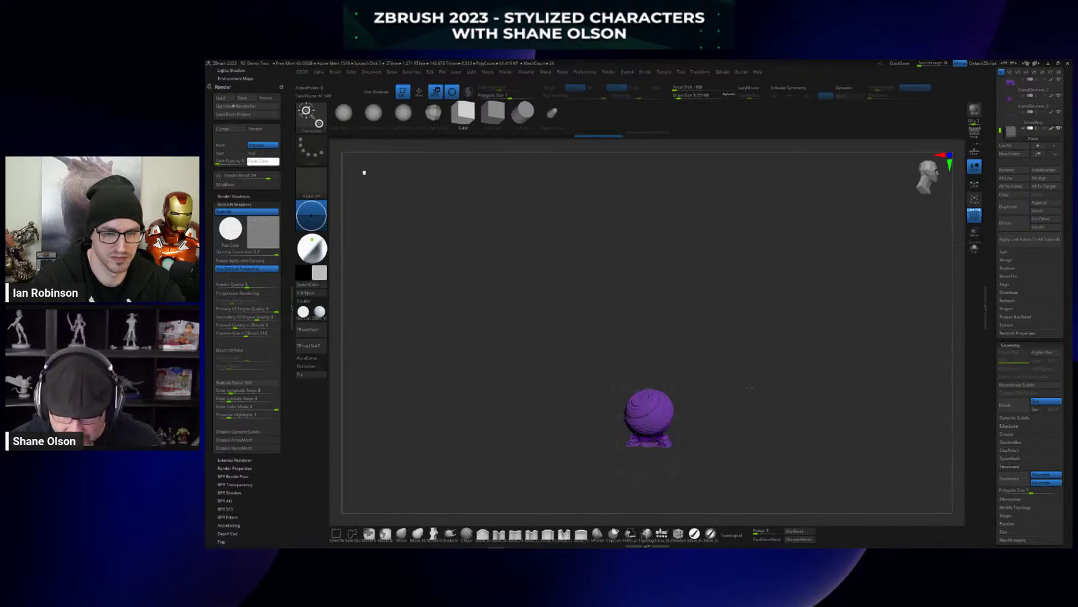
pyautogui.press('w')
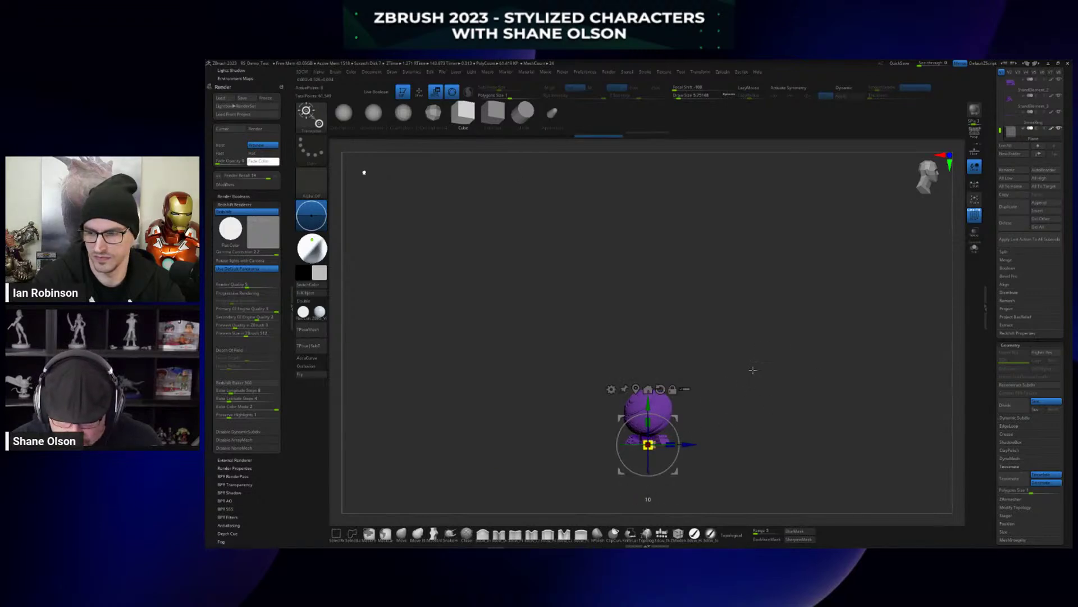
pyautogui.moveTo(752, 369); pyautogui.dragTo(752, 370)
pyautogui.moveTo(652, 442)
pyautogui.mouseDown()
pyautogui.moveTo(663, 405)
pyautogui.moveTo(612, 397)
pyautogui.mouseUp()
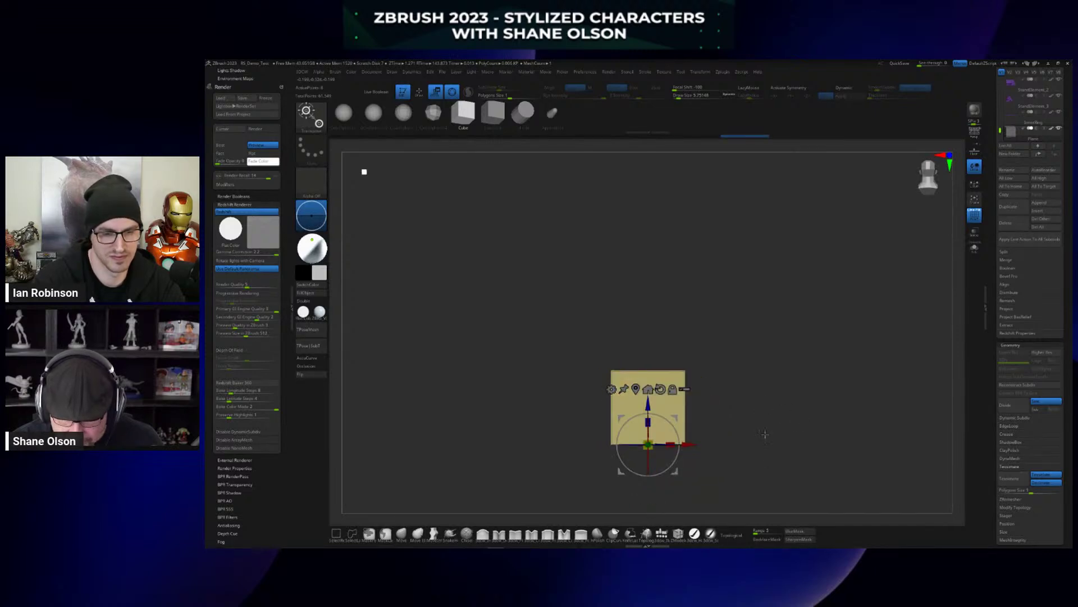
pyautogui.moveTo(651, 441)
pyautogui.mouseDown()
pyautogui.moveTo(659, 435)
pyautogui.moveTo(651, 443)
pyautogui.mouseUp()
pyautogui.moveTo(828, 398)
pyautogui.keyDown('shift'); pyautogui.mouseDown()
pyautogui.moveTo(862, 415)
pyautogui.moveTo(849, 400)
pyautogui.mouseUp(); pyautogui.keyUp('shift')
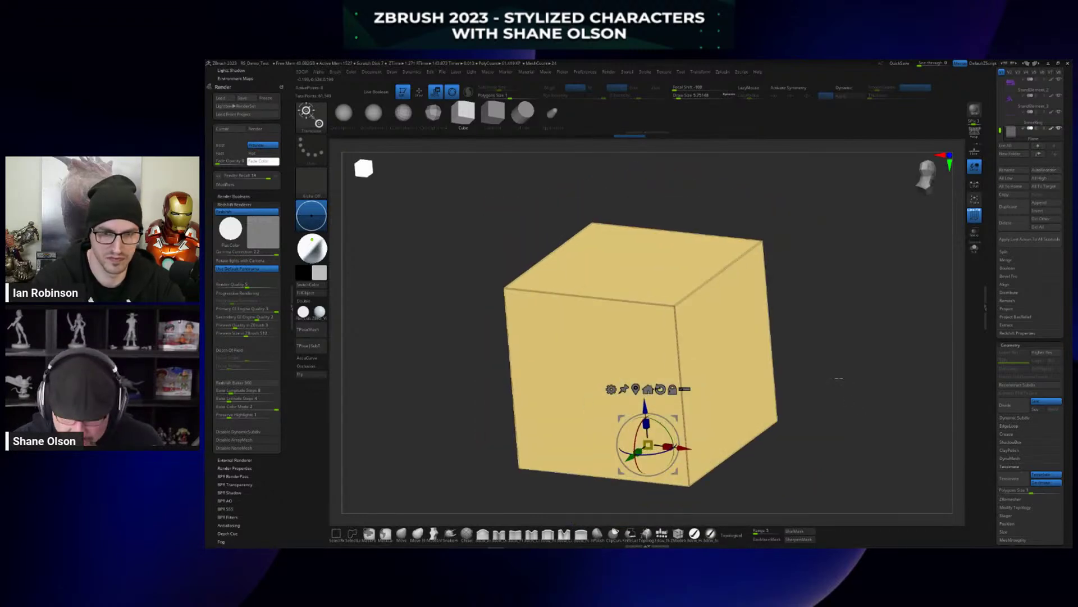
pyautogui.keyDown('shift'); pyautogui.moveTo(838, 371); pyautogui.dragTo(820, 392); pyautogui.keyUp('shift')
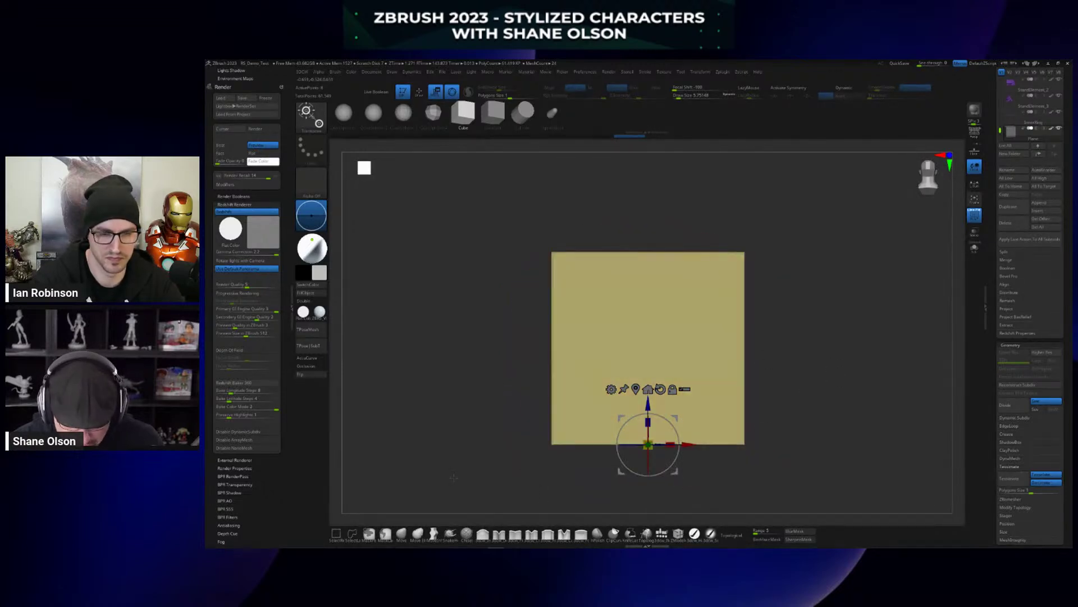
# Choose the rectangular selection brush and hide cube faces so that only the floor and one wall remain.
pyautogui.click(334, 533)
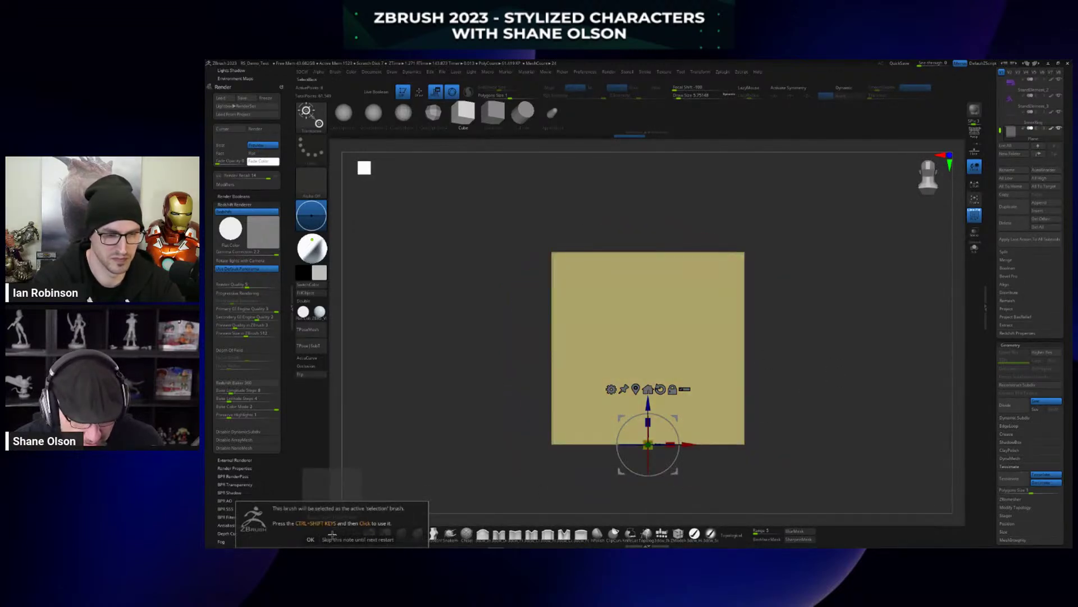
pyautogui.click(318, 539)
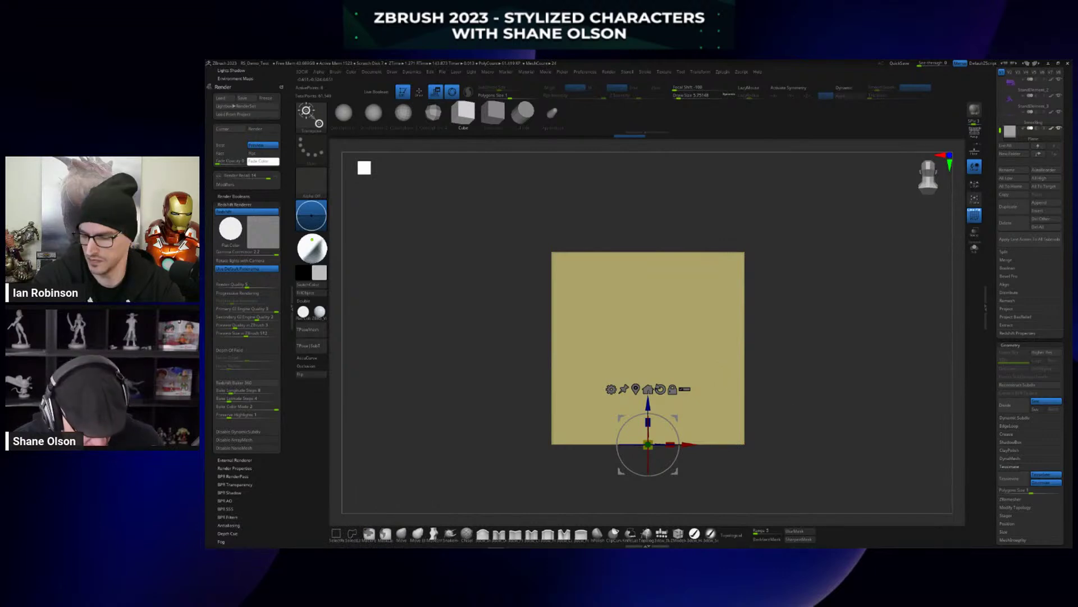
pyautogui.moveTo(674, 182)
pyautogui.keyDown('ctrl'); pyautogui.keyDown('shift'); pyautogui.mouseDown()
pyautogui.moveTo(726, 270)
pyautogui.moveTo(831, 355)
pyautogui.mouseUp(); pyautogui.keyUp('shift'); pyautogui.keyUp('ctrl')
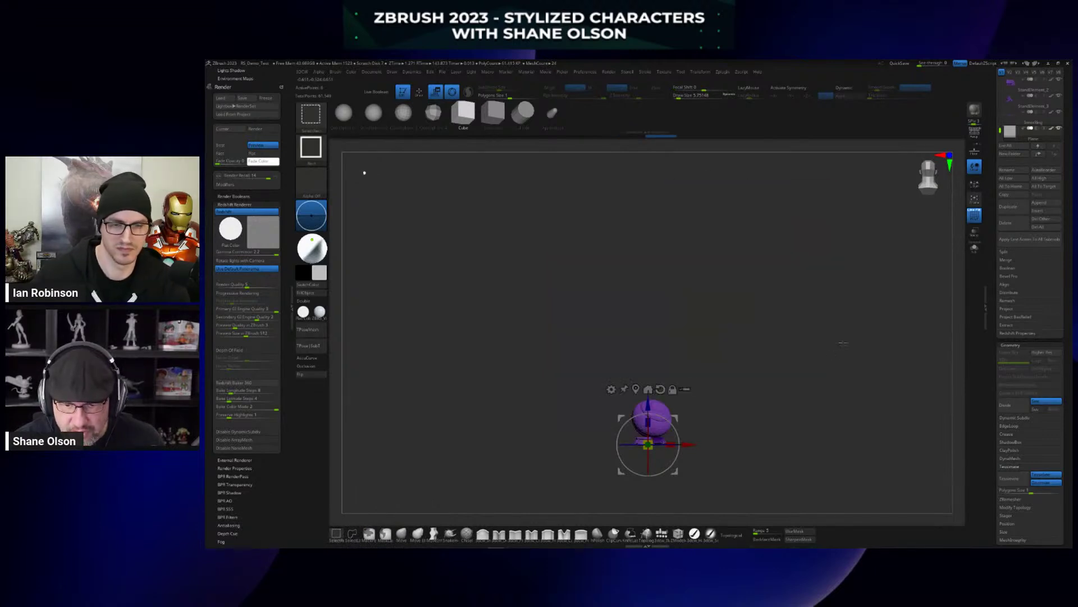
pyautogui.keyDown('ctrl'); pyautogui.keyDown('shift'); pyautogui.click(894, 318); pyautogui.keyUp('shift'); pyautogui.keyUp('ctrl')
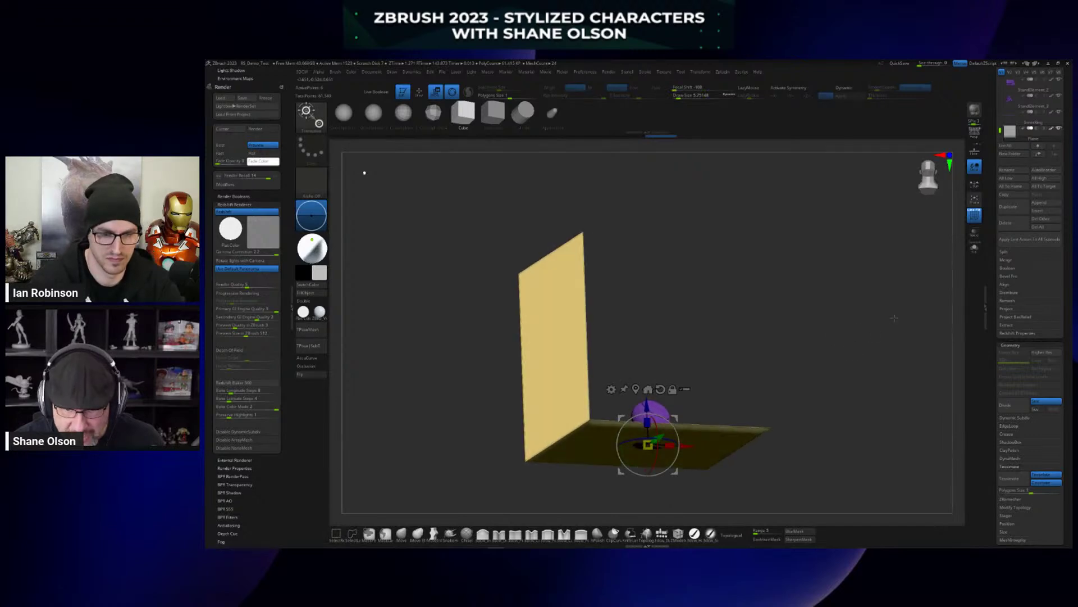
pyautogui.moveTo(894, 317); pyautogui.dragTo(899, 317)
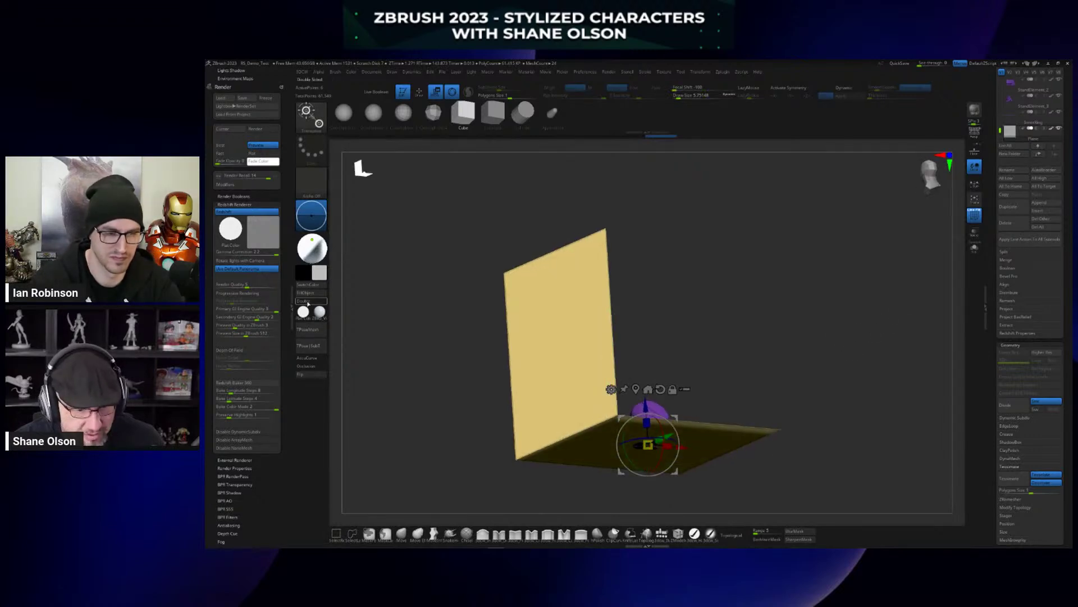
# Turn on double-sided display for the backdrop and delete the cube's hidden faces.
pyautogui.click(308, 302)
pyautogui.moveTo(775, 351); pyautogui.dragTo(604, 443)
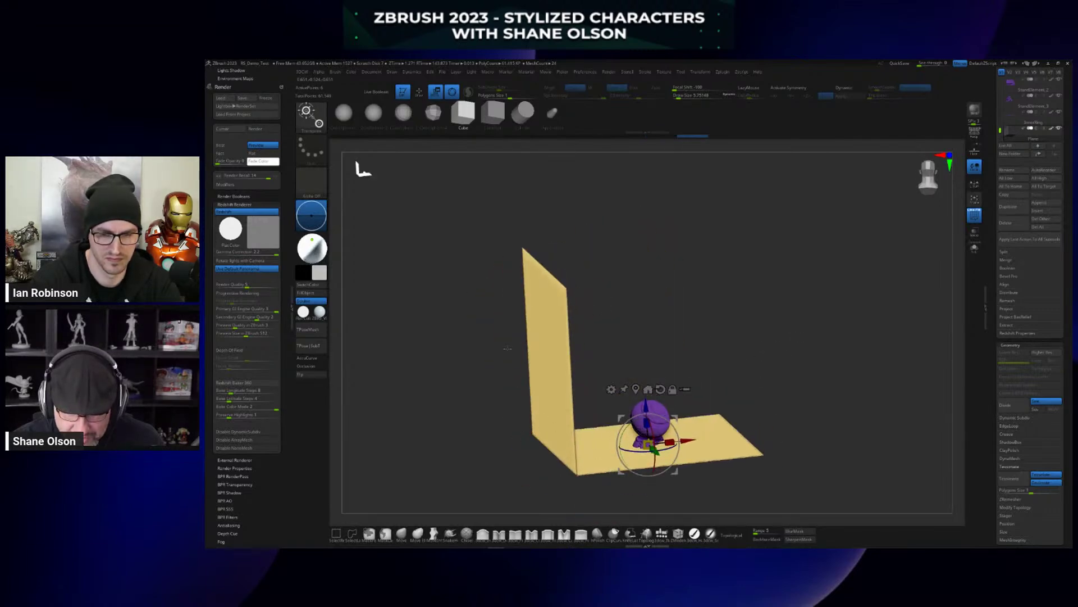
pyautogui.press('space')
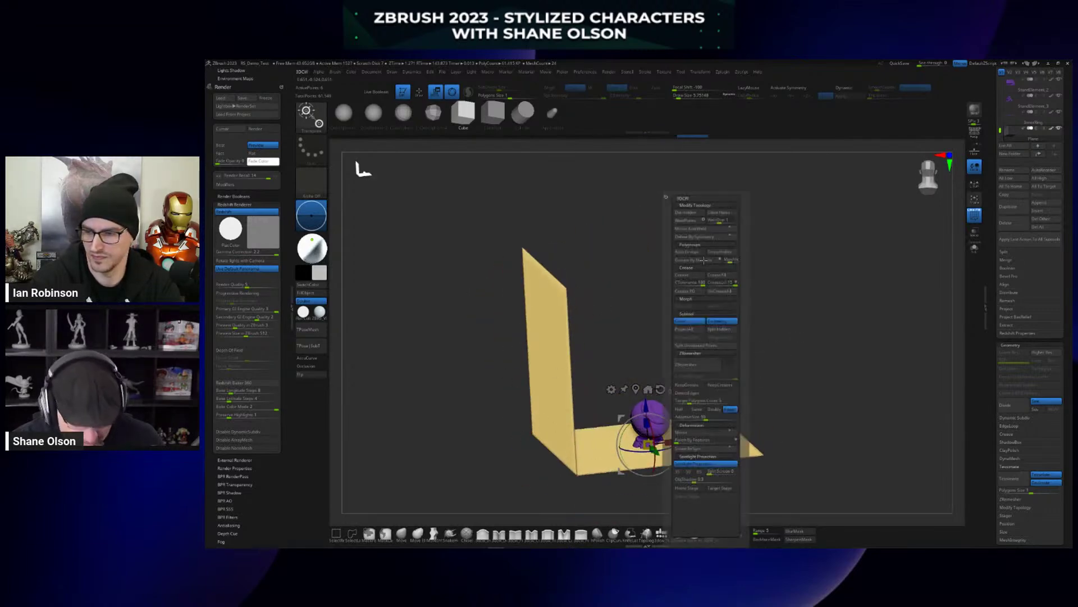
pyautogui.click(693, 214)
pyautogui.moveTo(844, 321)
pyautogui.mouseDown()
pyautogui.moveTo(825, 306)
pyautogui.moveTo(830, 320)
pyautogui.mouseUp()
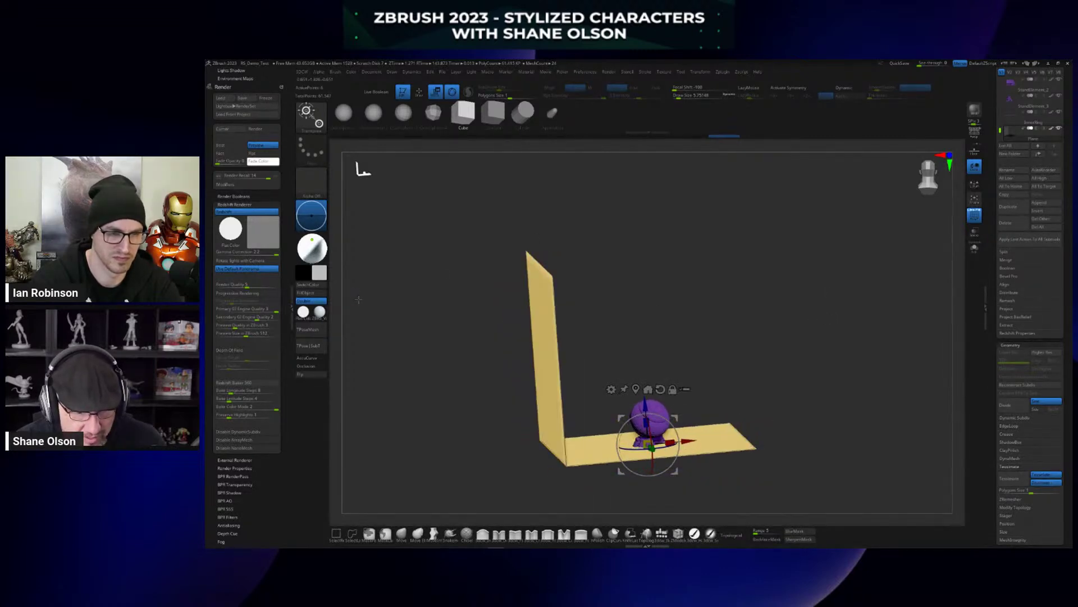
# Turn off double-sided display and flip the backdrop's normals so that its inner faces are visible.
pyautogui.click(311, 301)
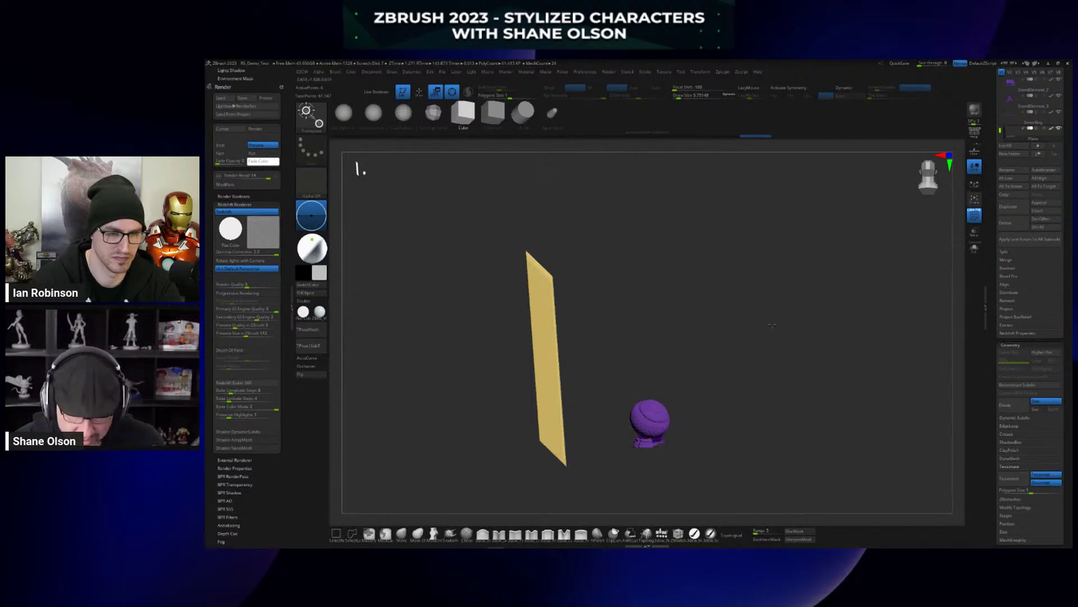
pyautogui.moveTo(758, 314)
pyautogui.mouseDown()
pyautogui.moveTo(786, 309)
pyautogui.moveTo(769, 314)
pyautogui.mouseUp()
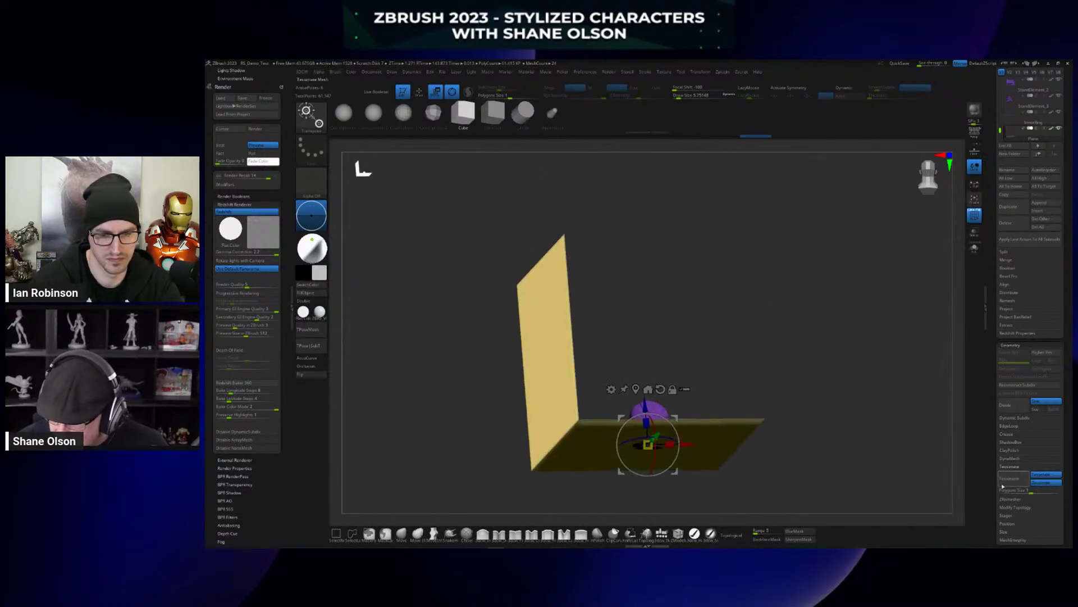
pyautogui.click(1007, 468)
pyautogui.moveTo(999, 473); pyautogui.dragTo(991, 391)
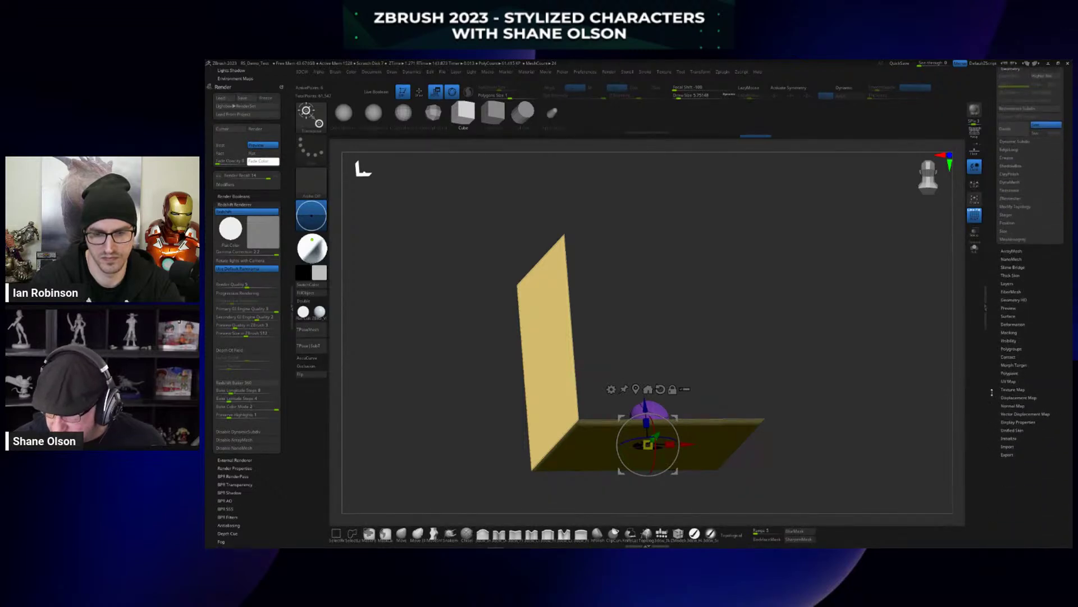
pyautogui.click(1012, 422)
pyautogui.click(1037, 275)
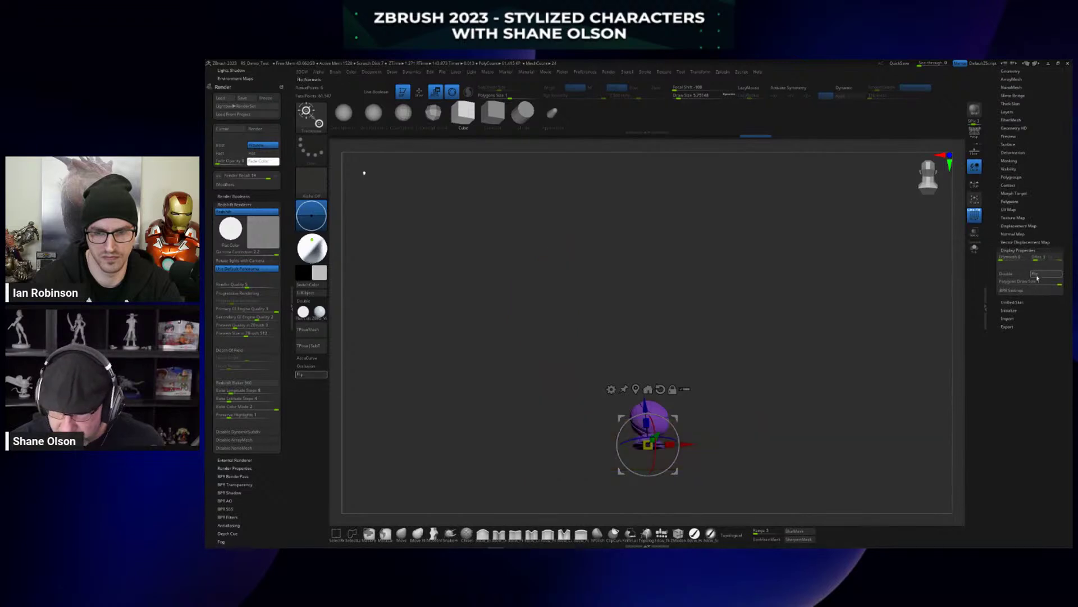
pyautogui.moveTo(862, 313); pyautogui.dragTo(675, 544)
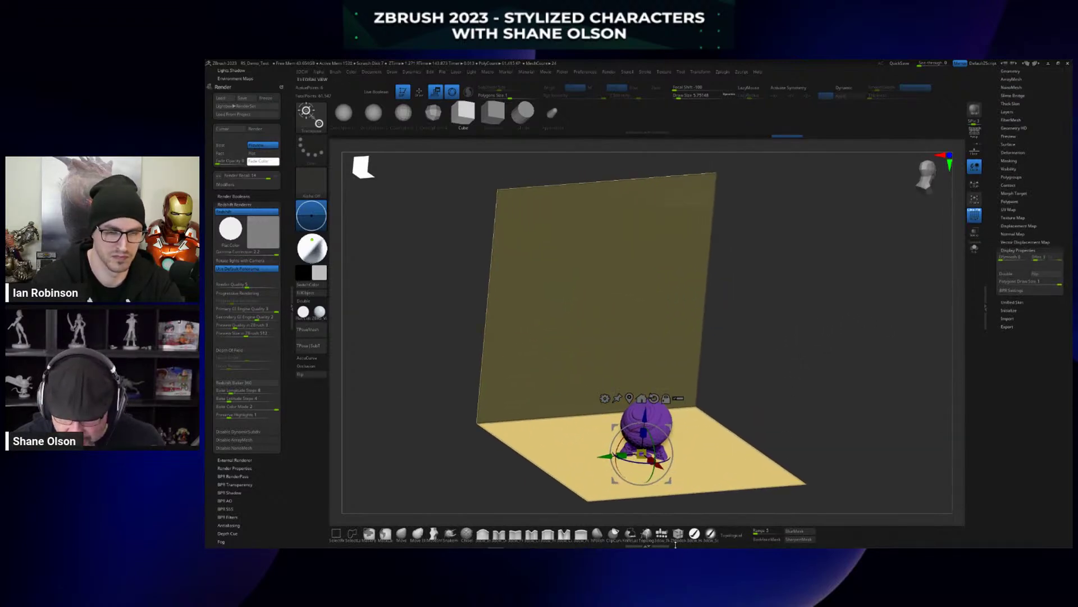
# Bevel the edge between the backdrop's wall and floor with the ZModeler brush.
pyautogui.click(678, 534)
pyautogui.moveTo(780, 365); pyautogui.dragTo(595, 410)
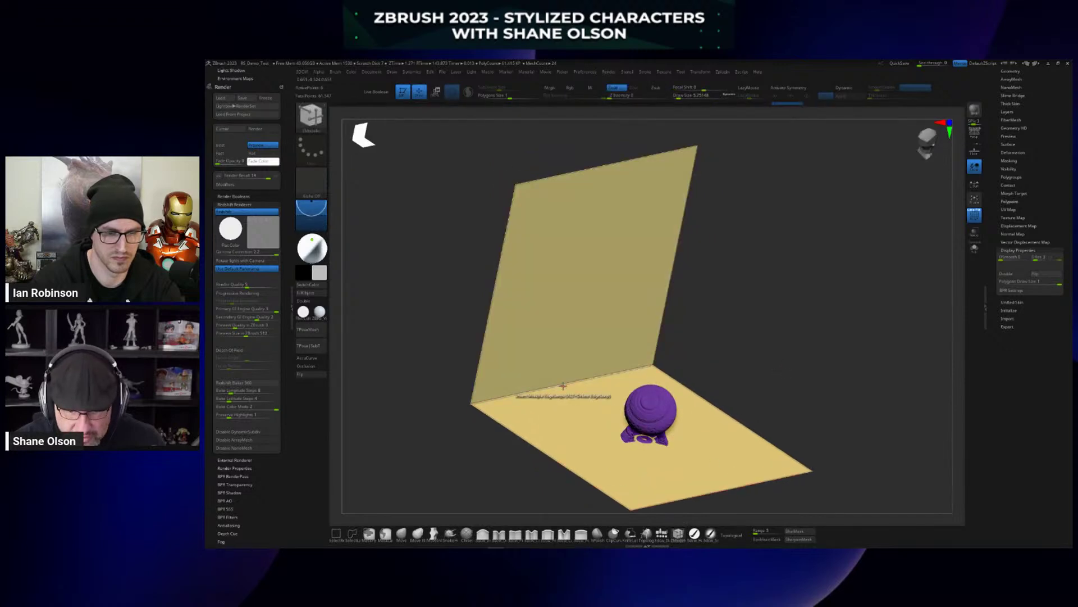
pyautogui.press('space')
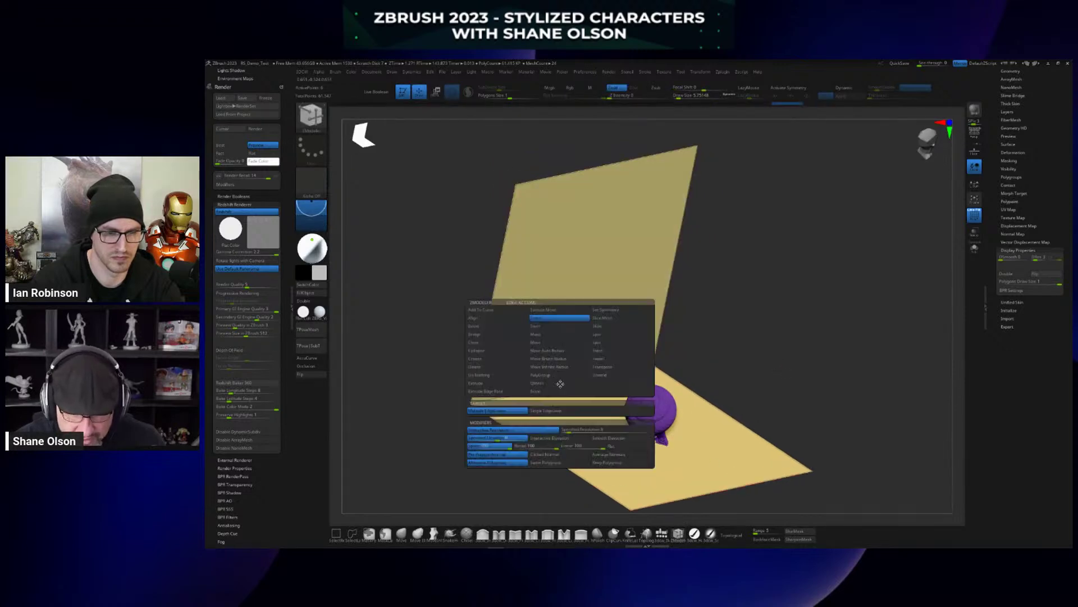
pyautogui.click(474, 326)
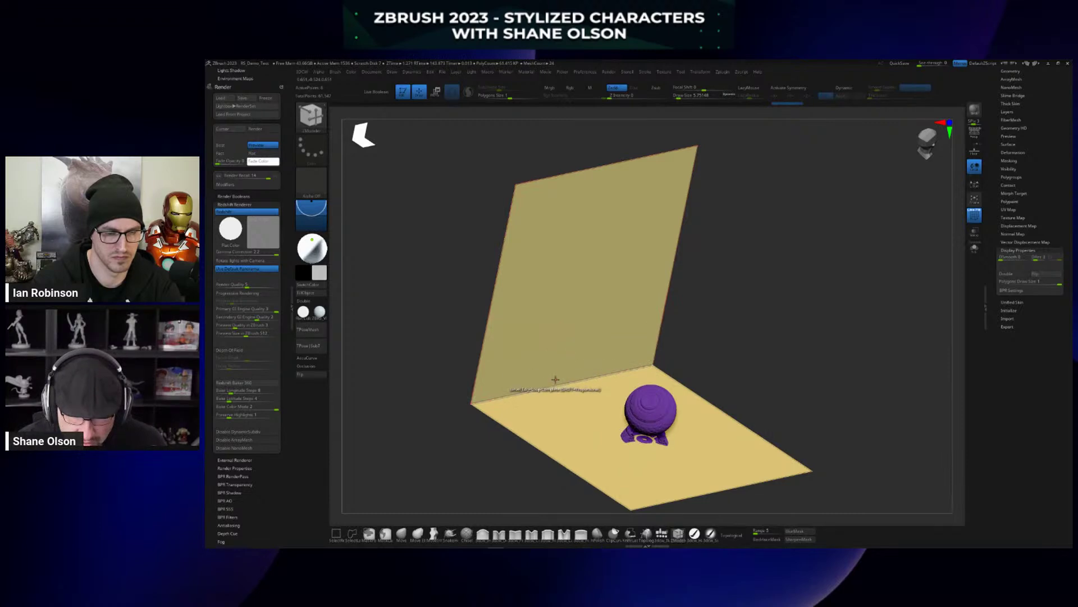
pyautogui.moveTo(555, 384); pyautogui.dragTo(597, 362)
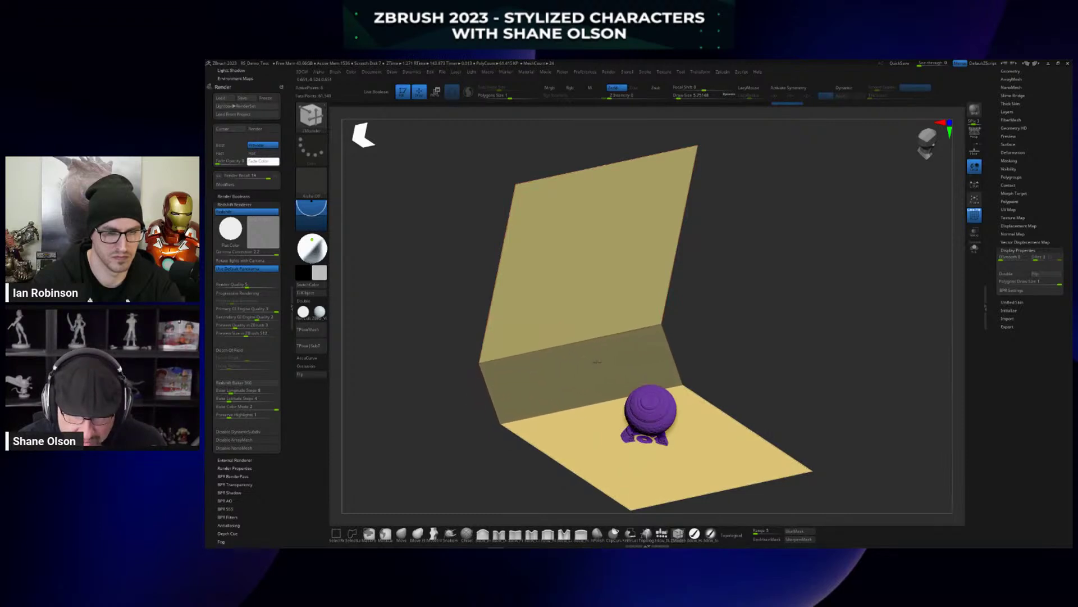
pyautogui.moveTo(787, 326)
pyautogui.mouseDown()
pyautogui.moveTo(654, 326)
pyautogui.moveTo(783, 328)
pyautogui.mouseUp()
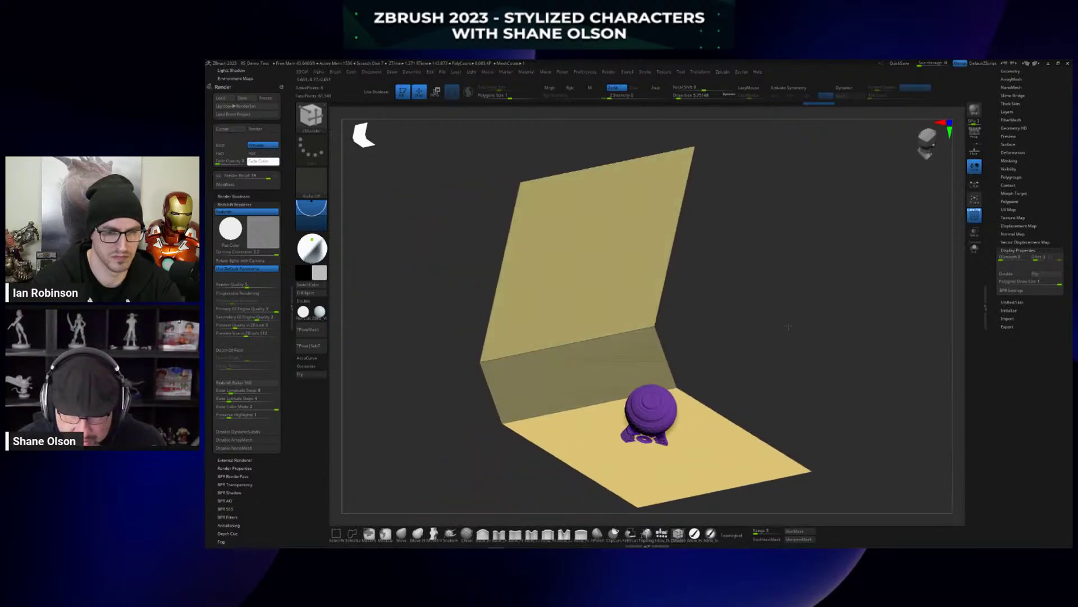
# Set the ZModeler edge action to Insert with Interactive Elevation and insert multiple edge loops that round the bevelled corner.
pyautogui.press('space')
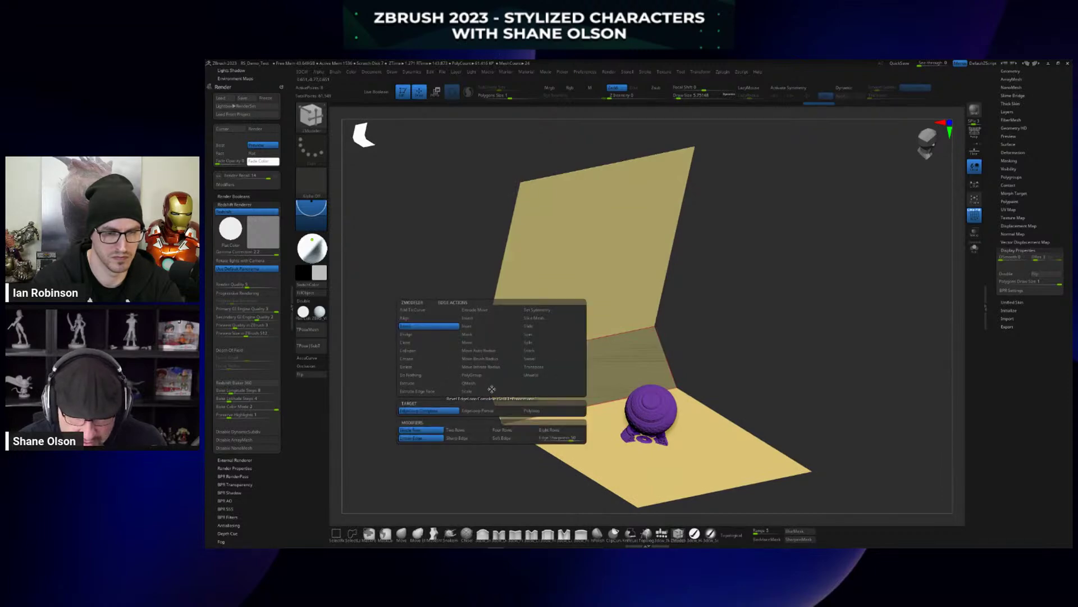
pyautogui.click(490, 317)
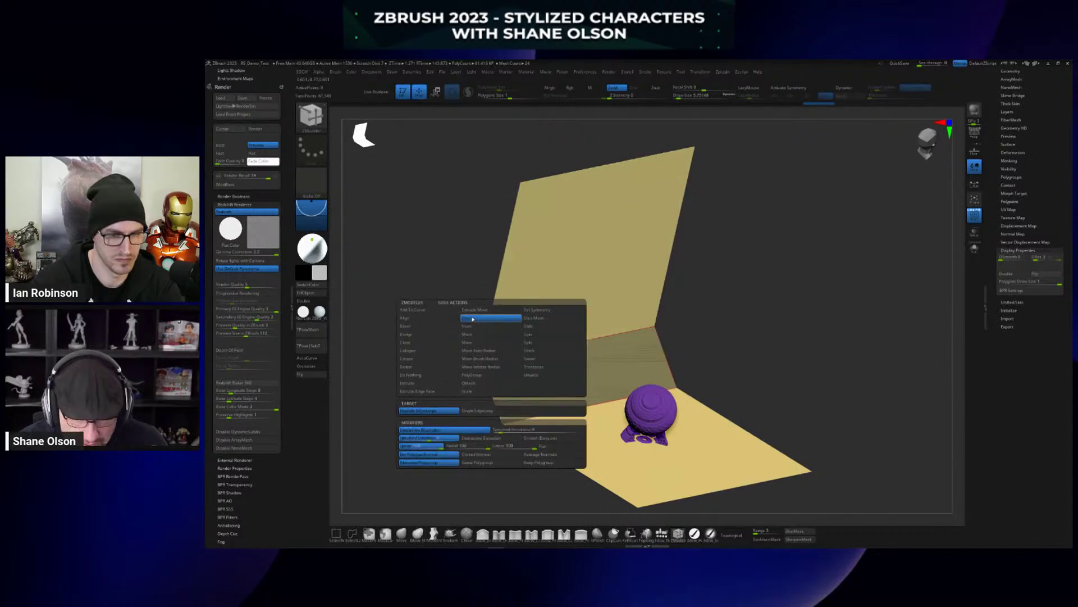
pyautogui.click(492, 438)
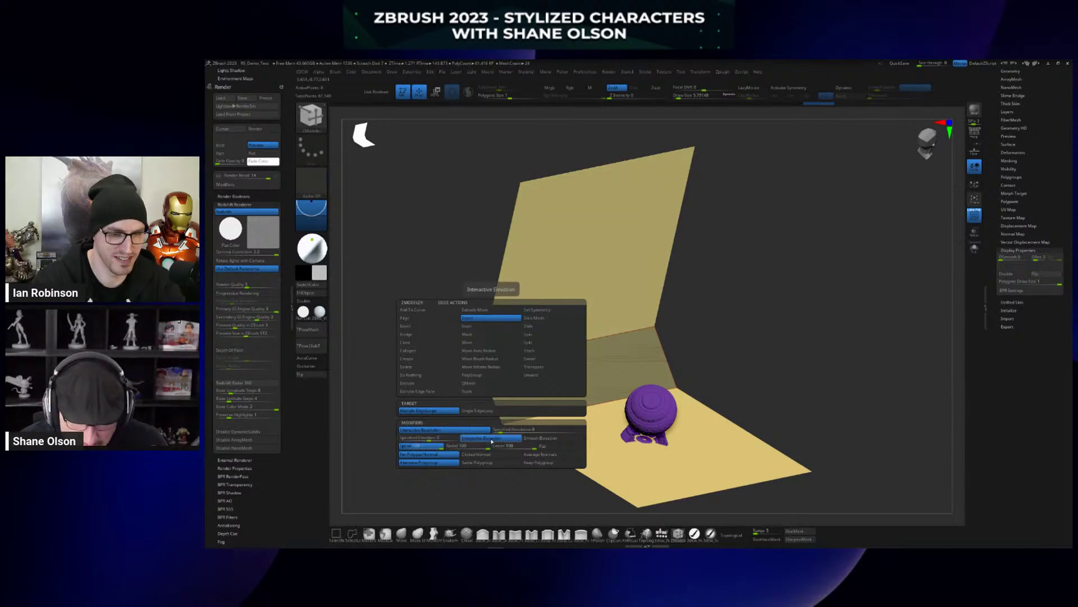
pyautogui.moveTo(494, 397); pyautogui.dragTo(452, 382)
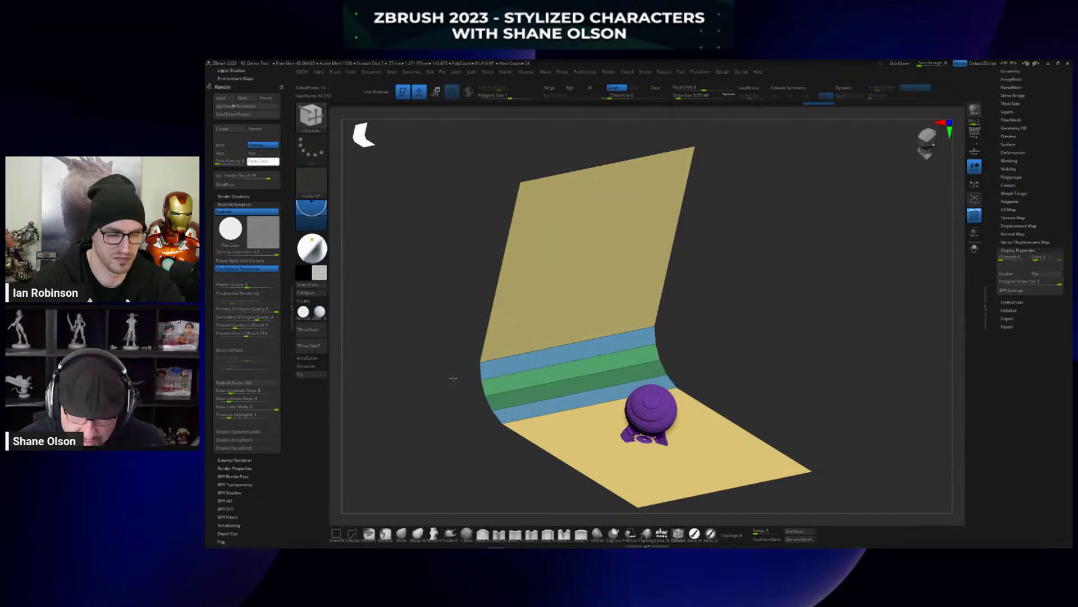
# Switch the Insert modifier to Specified Elevation and insert multiple flat edge loops across the backdrop's floor and wall.
pyautogui.moveTo(766, 352); pyautogui.dragTo(568, 458)
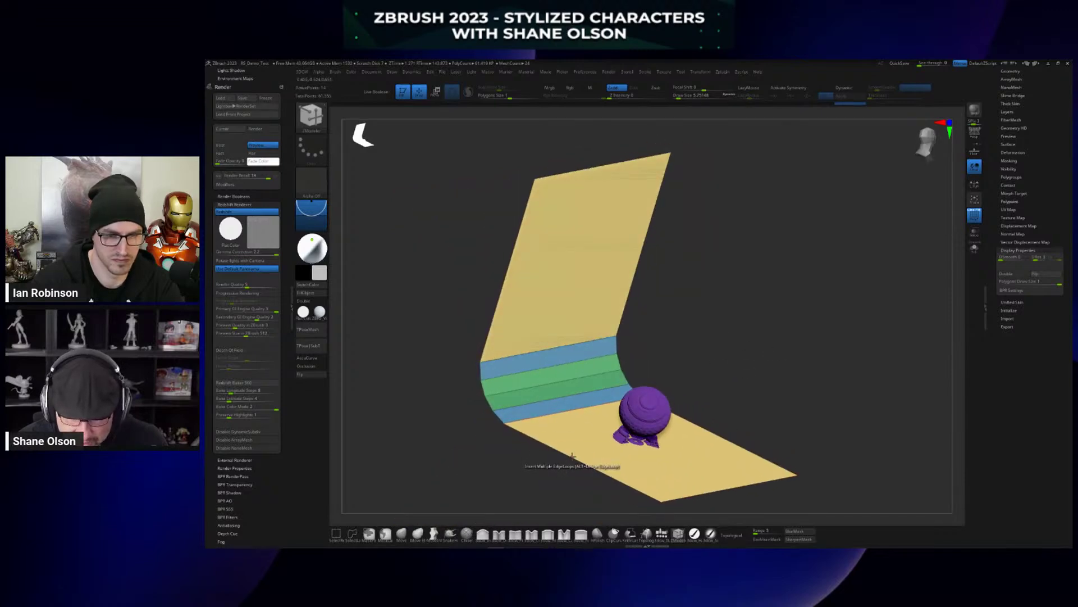
pyautogui.press('space')
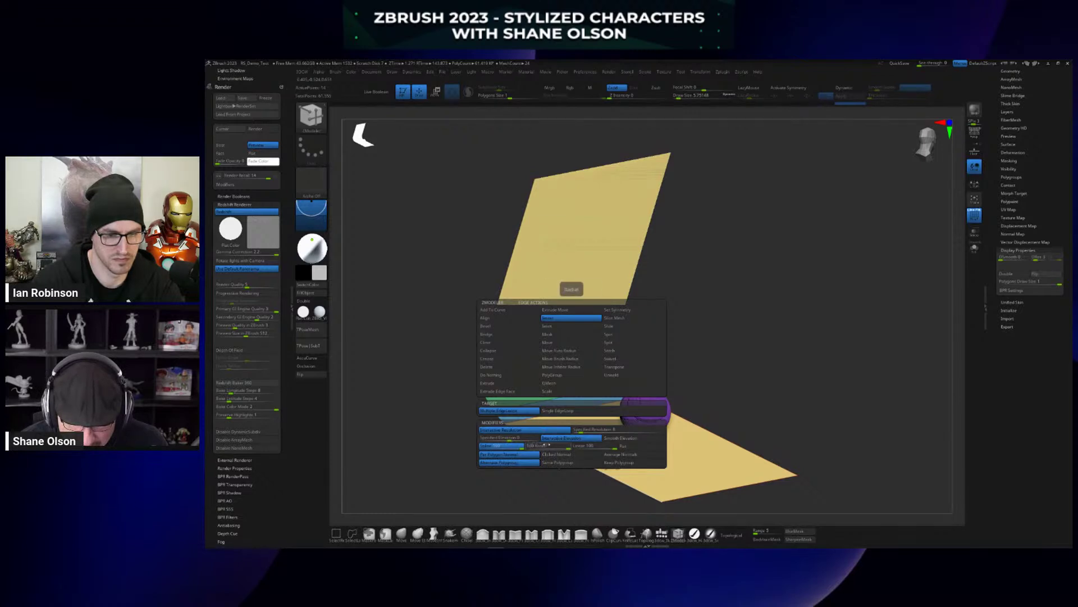
pyautogui.click(623, 439)
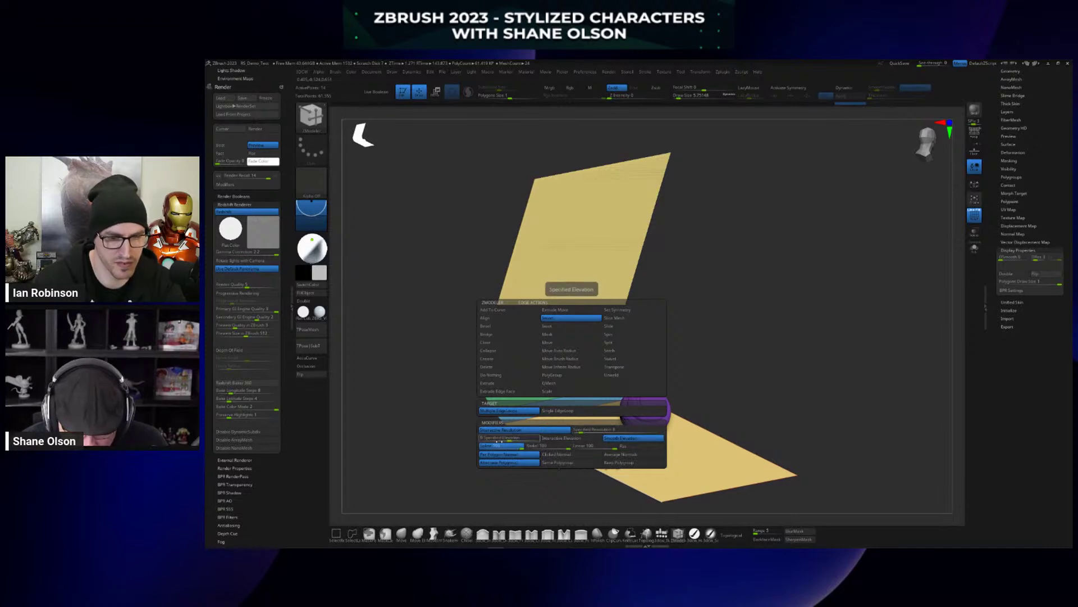
pyautogui.click(529, 438)
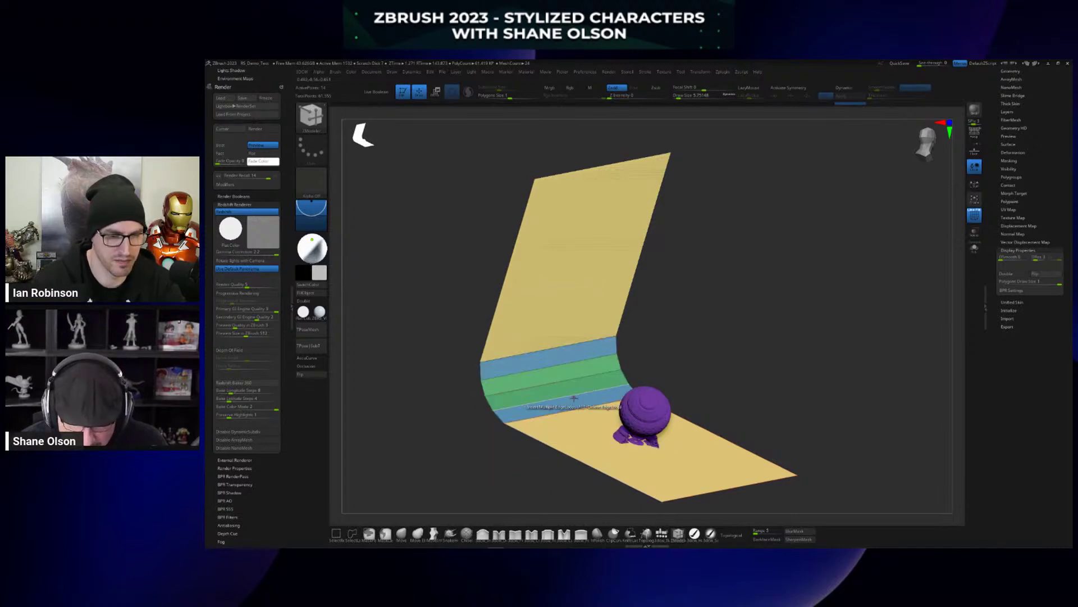
pyautogui.moveTo(797, 332)
pyautogui.mouseDown()
pyautogui.moveTo(780, 313)
pyautogui.moveTo(777, 325)
pyautogui.mouseUp()
pyautogui.moveTo(528, 457); pyautogui.dragTo(623, 451)
pyautogui.click(559, 428)
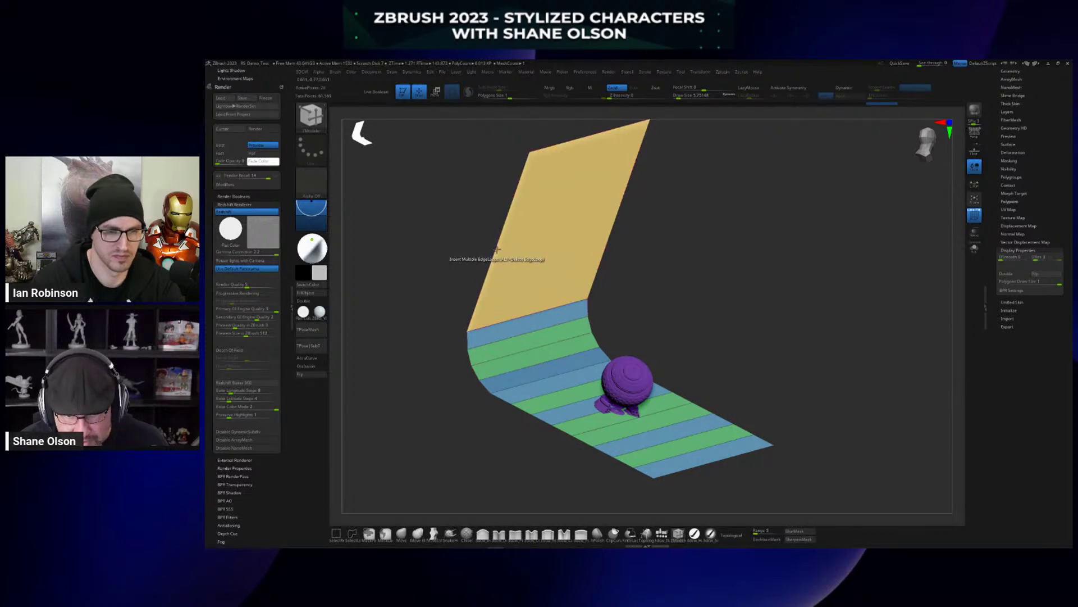
pyautogui.moveTo(496, 248); pyautogui.dragTo(507, 228)
pyautogui.moveTo(693, 269); pyautogui.dragTo(787, 333)
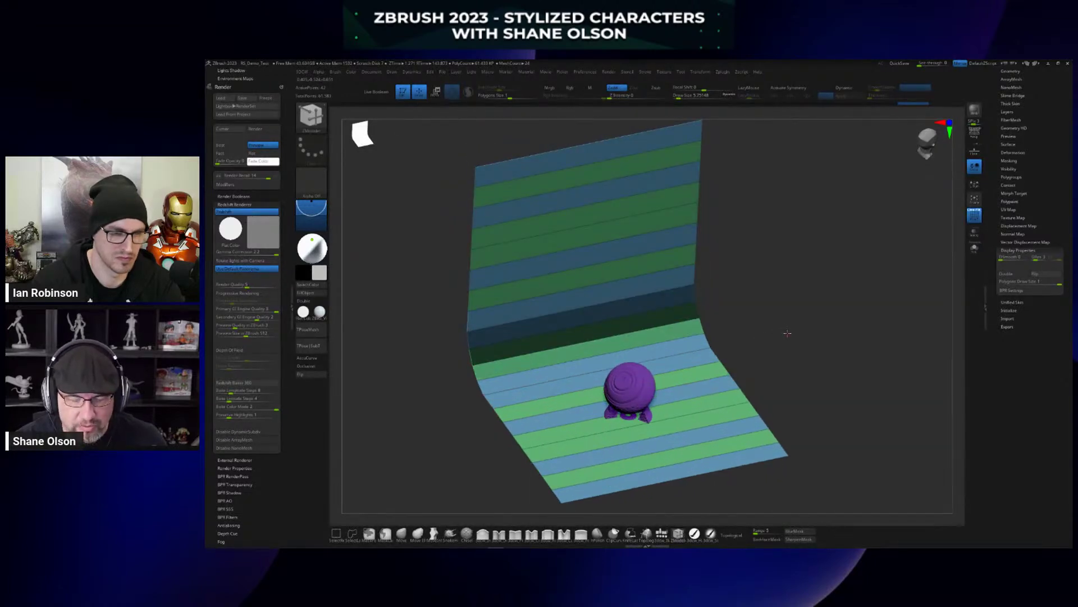
# Insert multiple lengthwise edge loops running up the backdrop and merge its strips into a single polygroup.
pyautogui.hotkey('ctrl', 'w')
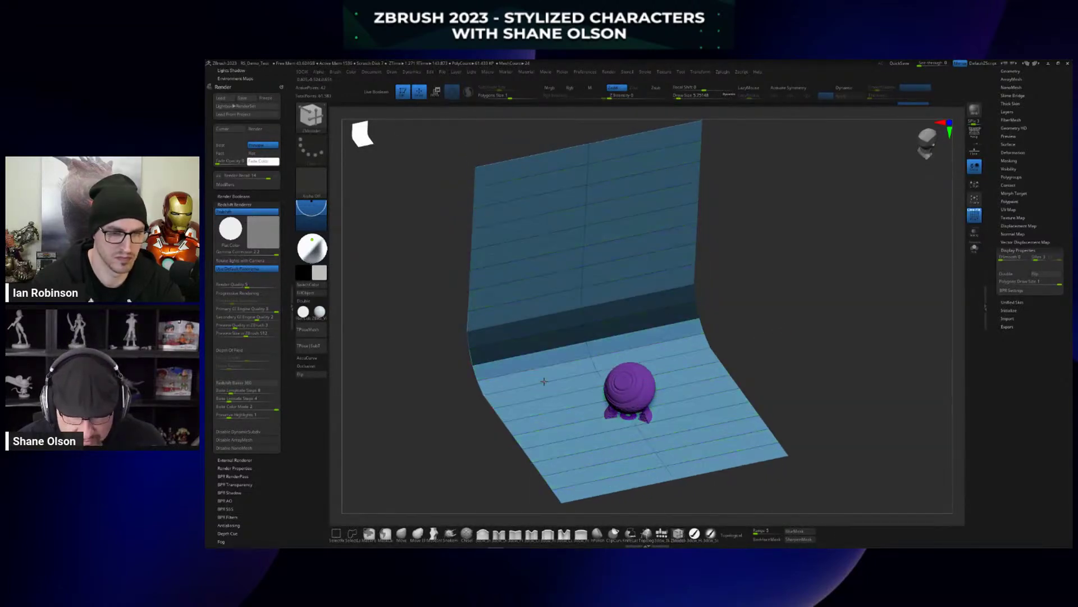
pyautogui.hotkey('ctrl', 'z')
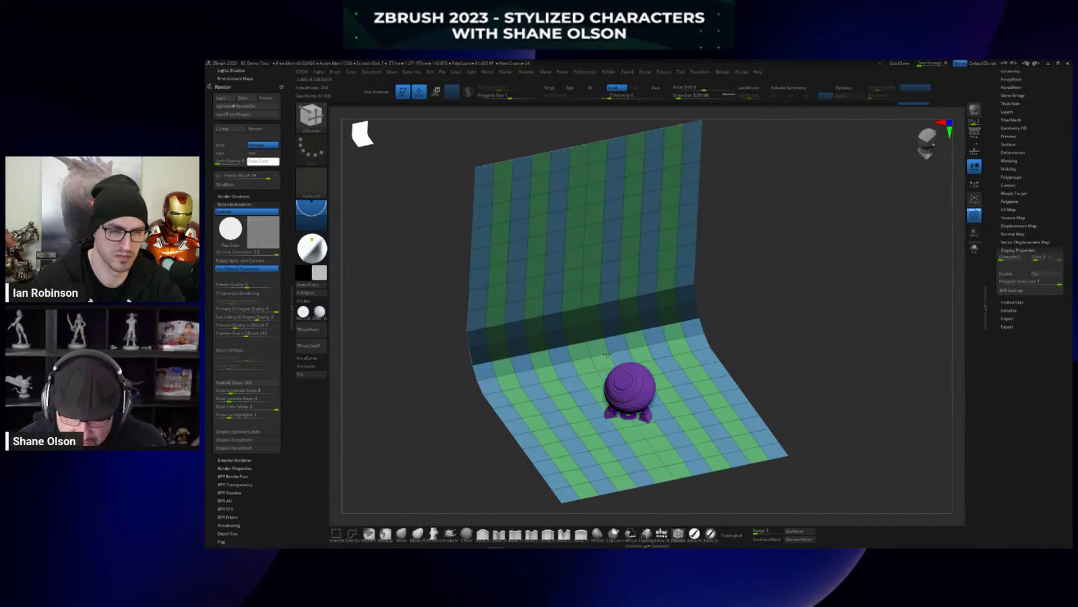
pyautogui.hotkey('shift', 'r')
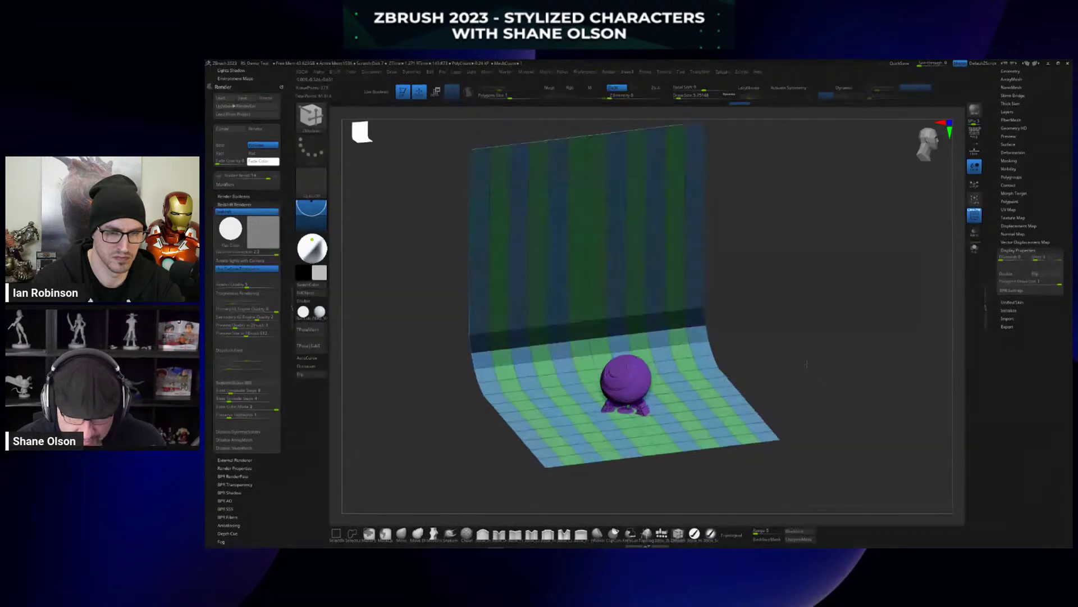
pyautogui.moveTo(807, 363)
pyautogui.mouseDown()
pyautogui.moveTo(804, 328)
pyautogui.moveTo(817, 370)
pyautogui.moveTo(826, 330)
pyautogui.moveTo(794, 356)
pyautogui.moveTo(799, 365)
pyautogui.mouseUp()
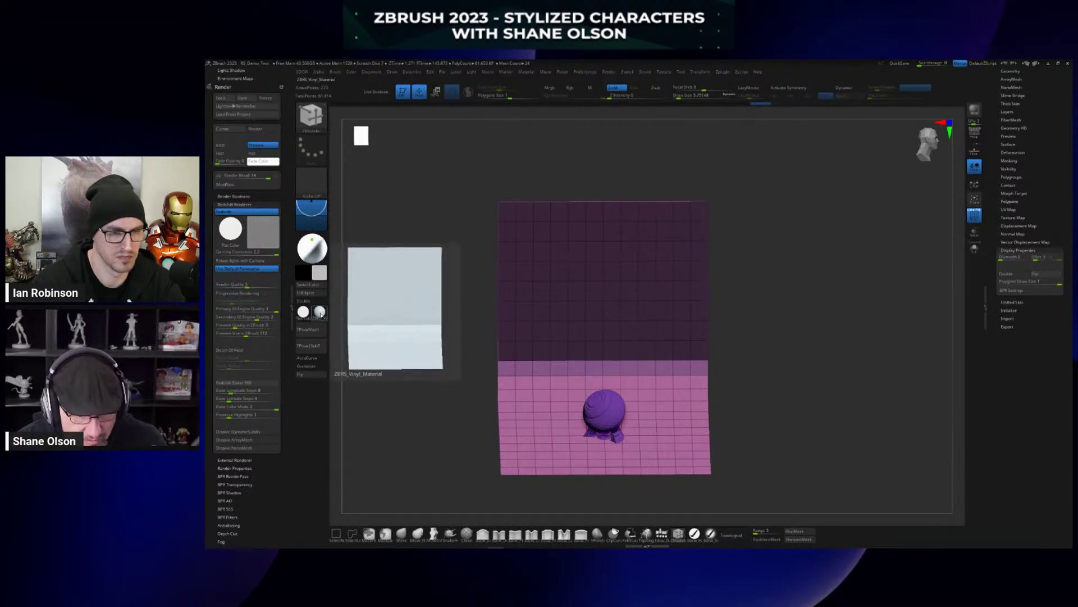
# Browse the Redshift polypaint materials and choose a different material for the backdrop.
pyautogui.click(320, 314)
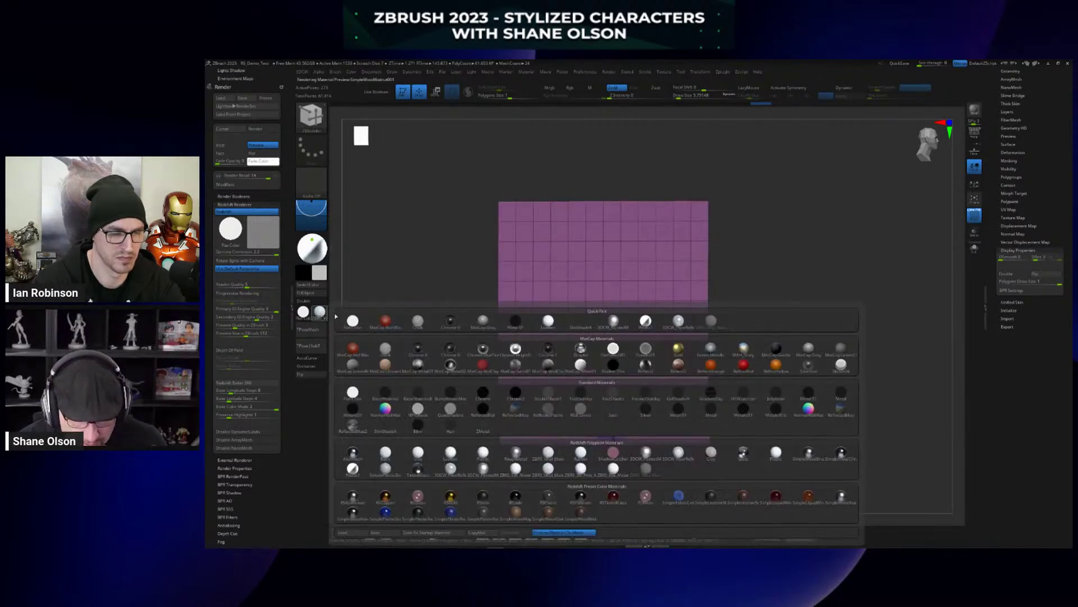
pyautogui.moveTo(582, 469)
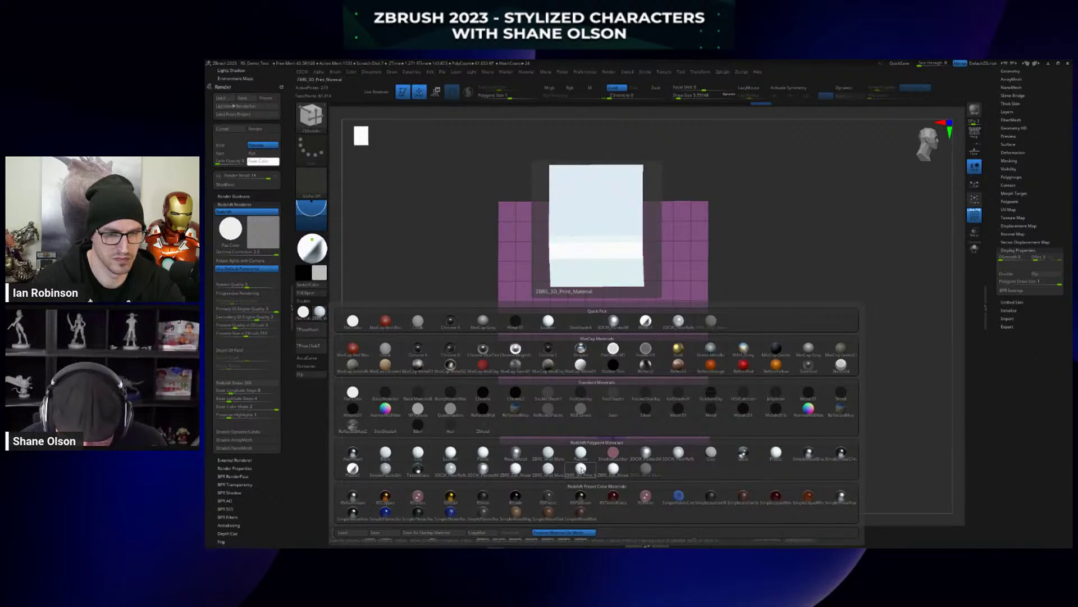
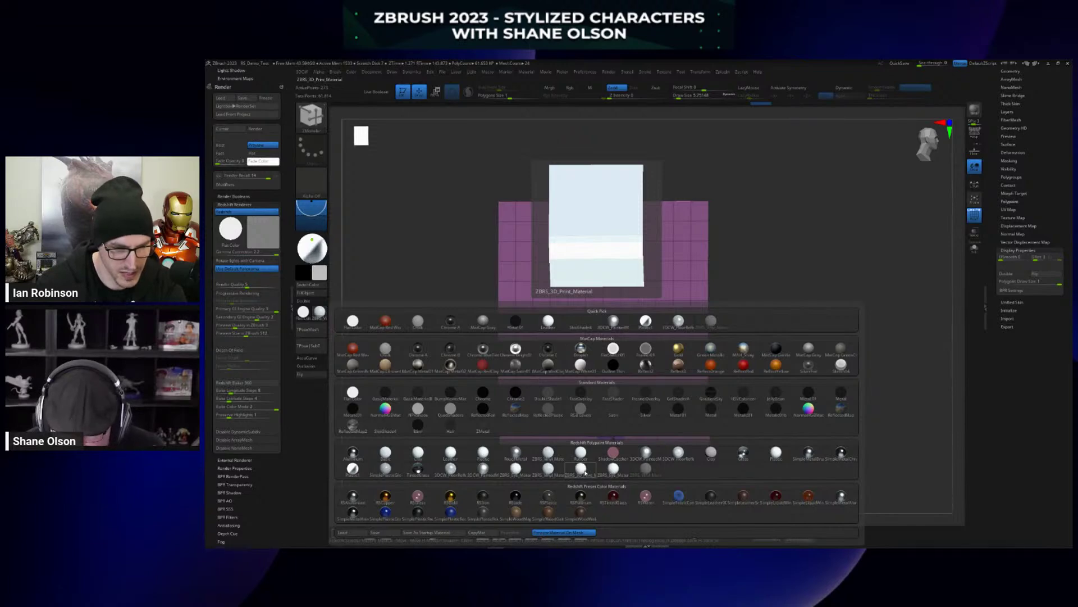
pyautogui.click(681, 327)
pyautogui.moveTo(777, 351)
pyautogui.mouseDown()
pyautogui.moveTo(780, 332)
pyautogui.moveTo(794, 340)
pyautogui.moveTo(777, 354)
pyautogui.mouseUp()
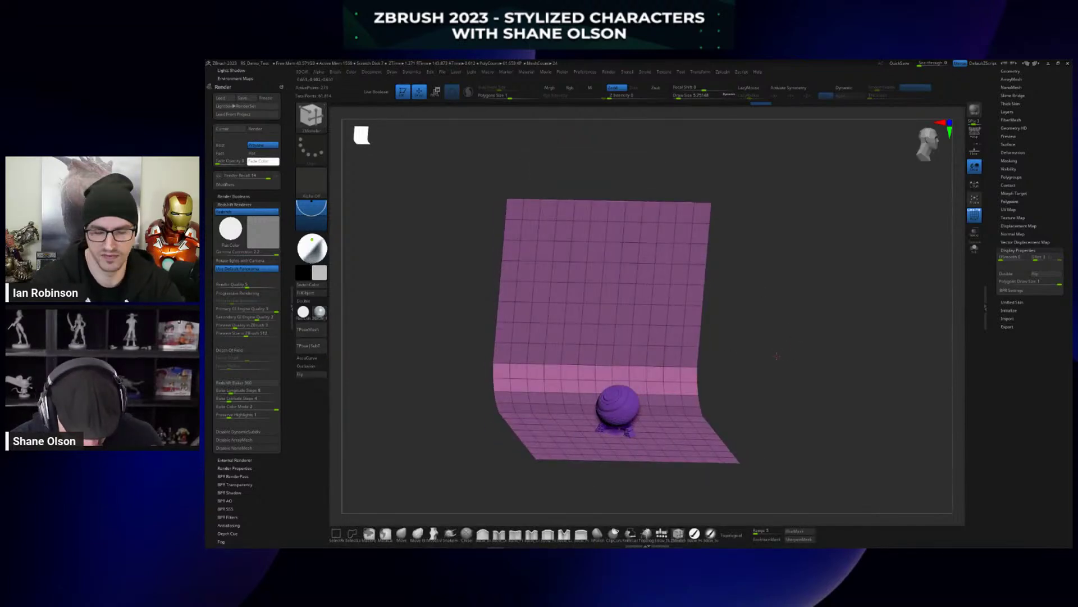
# Switch to the Standard brush to subdivide the backdrop, and return to the ZModeler brush.
pyautogui.press('b')
pyautogui.press('s')
pyautogui.press('t')
pyautogui.hotkey('ctrl', 'd')
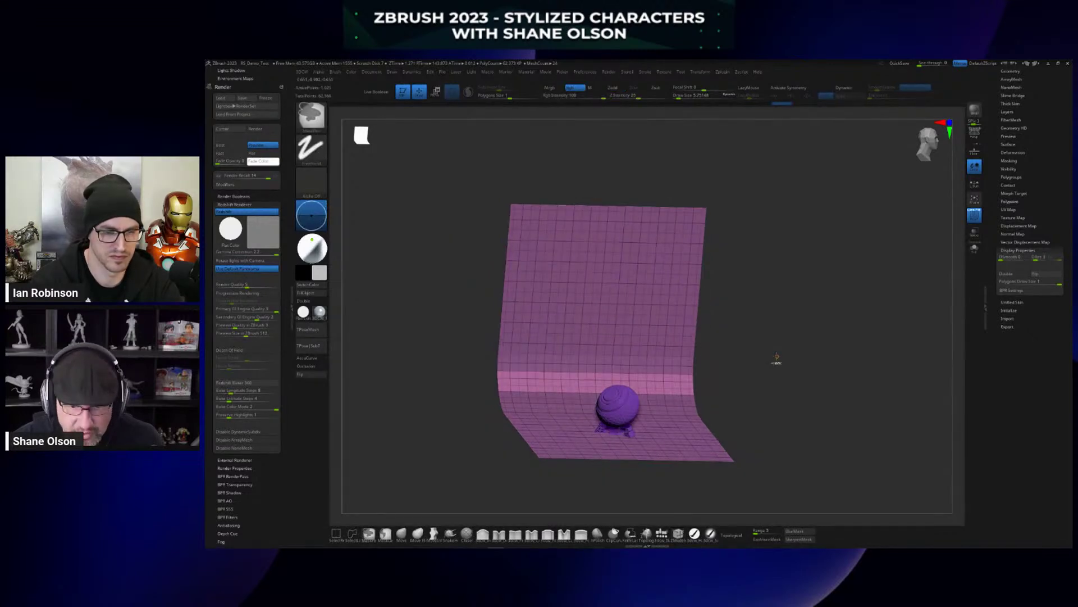
pyautogui.press('b')
pyautogui.press('z')
pyautogui.press('m')
# Lower the backdrop slightly with the move gizmo so its floor sits at the shader ball's base.
pyautogui.moveTo(775, 356)
pyautogui.mouseDown()
pyautogui.moveTo(751, 366)
pyautogui.moveTo(772, 359)
pyautogui.moveTo(775, 390)
pyautogui.moveTo(765, 383)
pyautogui.moveTo(752, 464)
pyautogui.mouseUp()
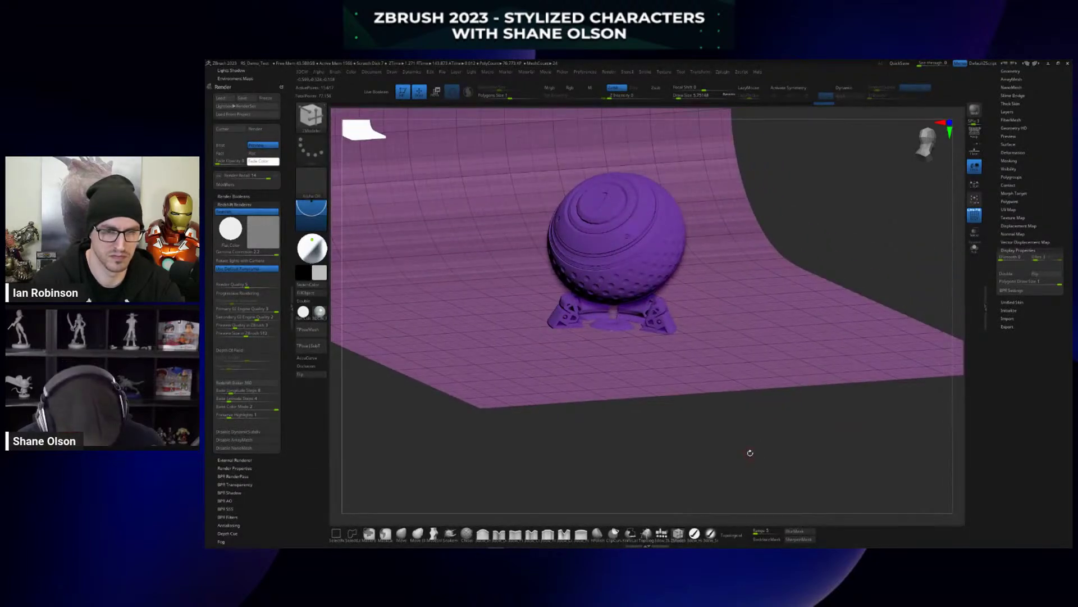
pyautogui.press('w')
pyautogui.moveTo(610, 286); pyautogui.dragTo(611, 289)
pyautogui.moveTo(609, 287); pyautogui.dragTo(608, 292)
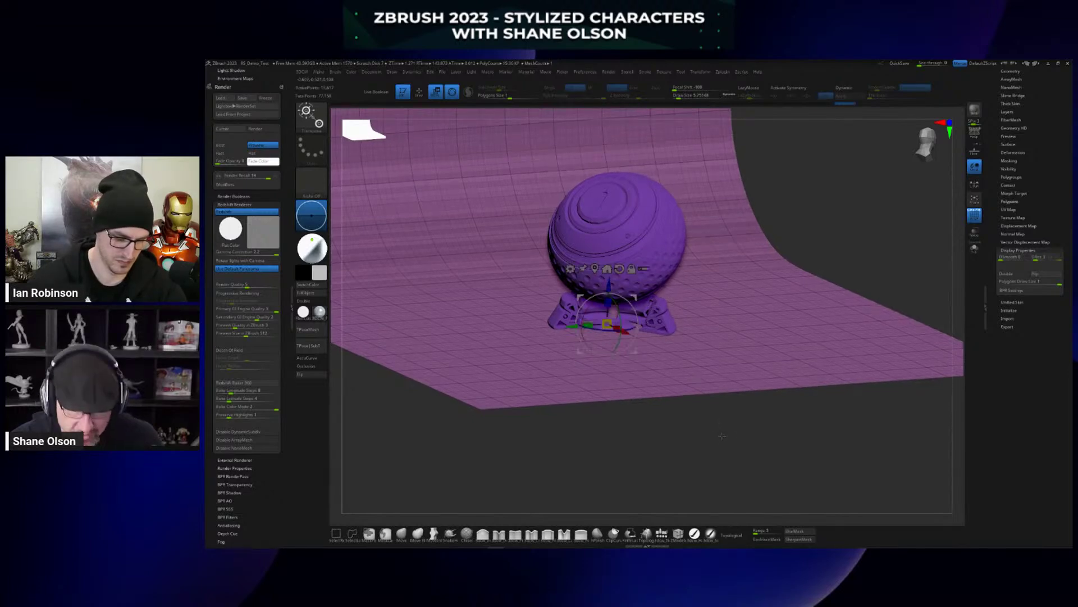
# Hide the polyframe wireframe and frame the shader ball in perspective so the backdrop fills the whole view.
pyautogui.press('p')
pyautogui.hotkey('shift', 'f')
pyautogui.keyDown('shift'); pyautogui.moveTo(716, 425); pyautogui.dragTo(696, 423); pyautogui.keyUp('shift')
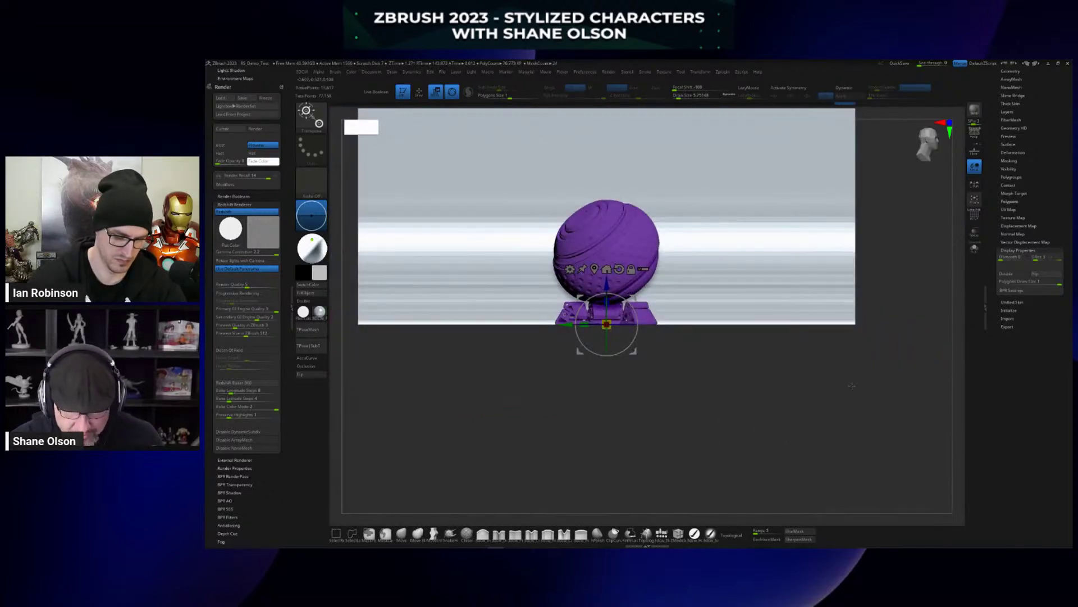
pyautogui.press('p')
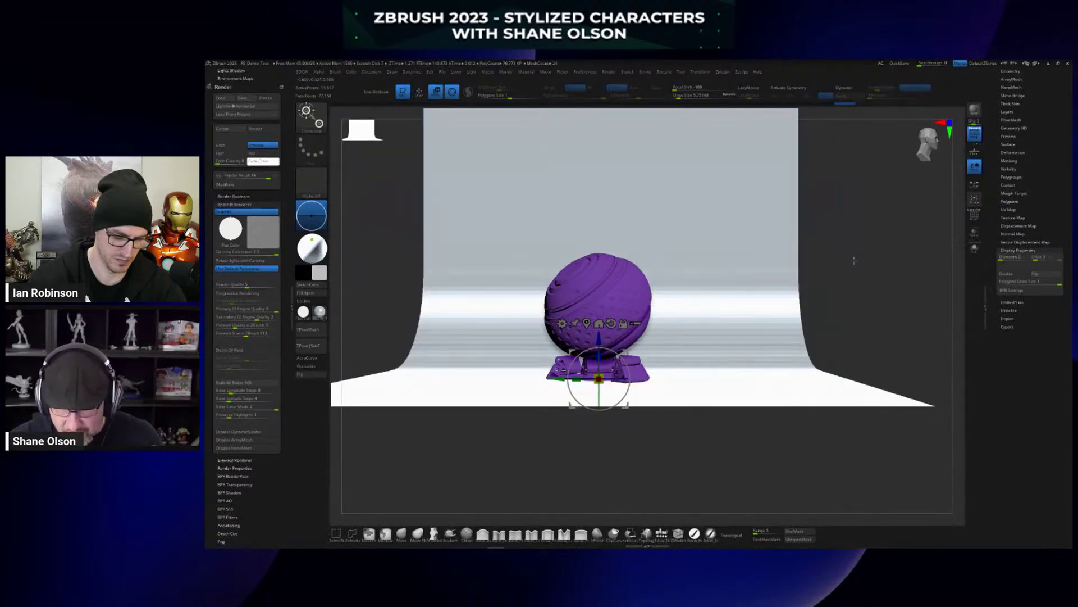
pyautogui.moveTo(854, 260); pyautogui.dragTo(851, 275)
pyautogui.keyDown('alt'); pyautogui.moveTo(386, 277); pyautogui.dragTo(398, 306); pyautogui.keyUp('alt')
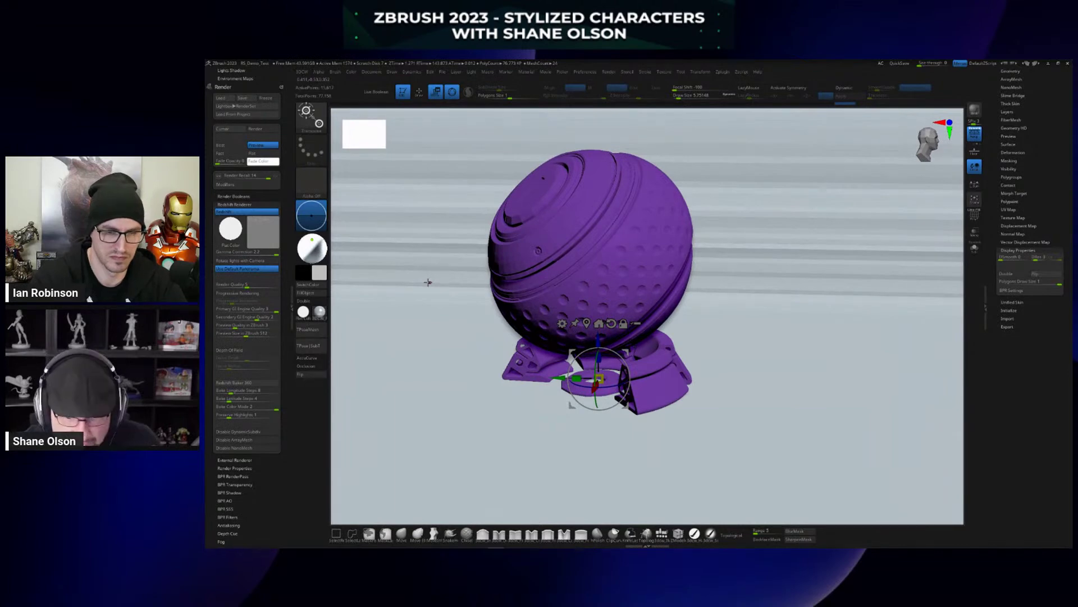
pyautogui.moveTo(701, 267); pyautogui.dragTo(660, 324)
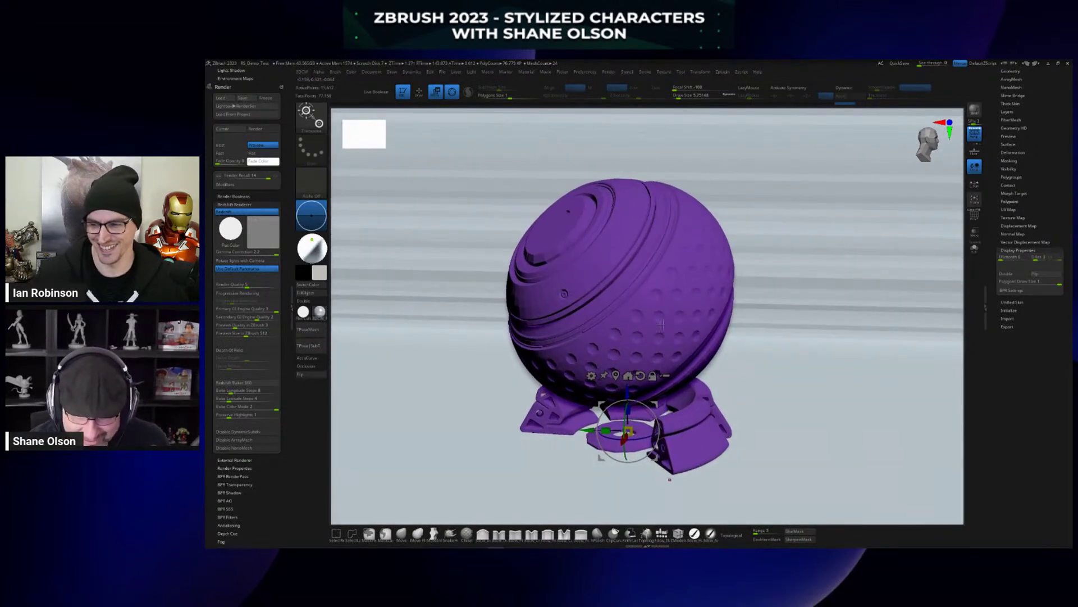
# Switch to draw mode with the Standard brush and render the shader ball and its backdrop with Redshift.
pyautogui.press('q')
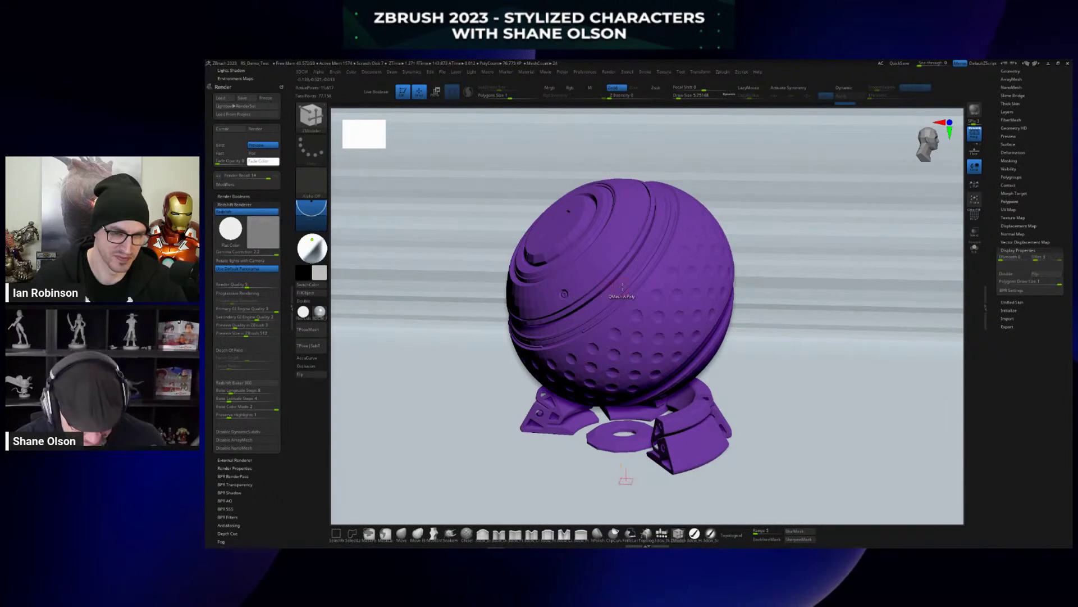
pyautogui.press('b')
pyautogui.press('s')
pyautogui.press('t')
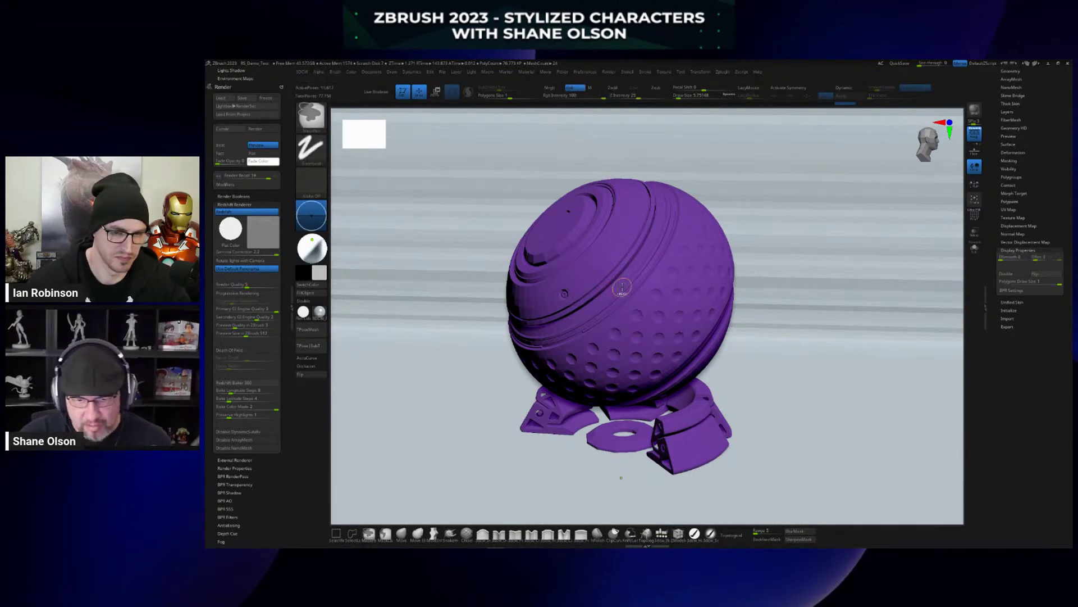
pyautogui.hotkey('shift', 'r')
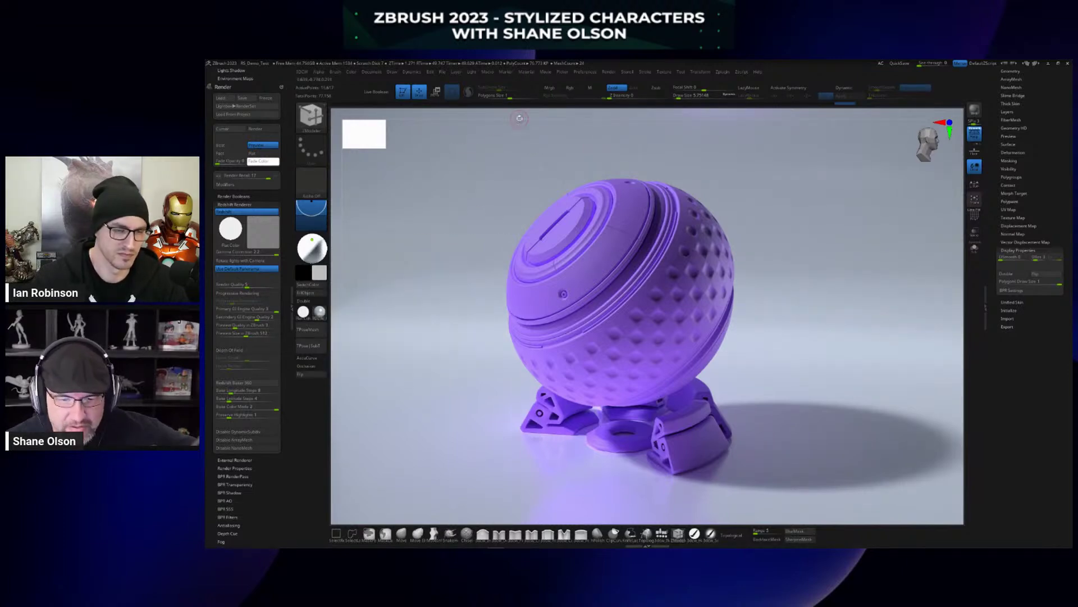
# Examine the modifier settings of the backdrop's current material, such as its diffuse, reflection and coat values.
pyautogui.click(526, 72)
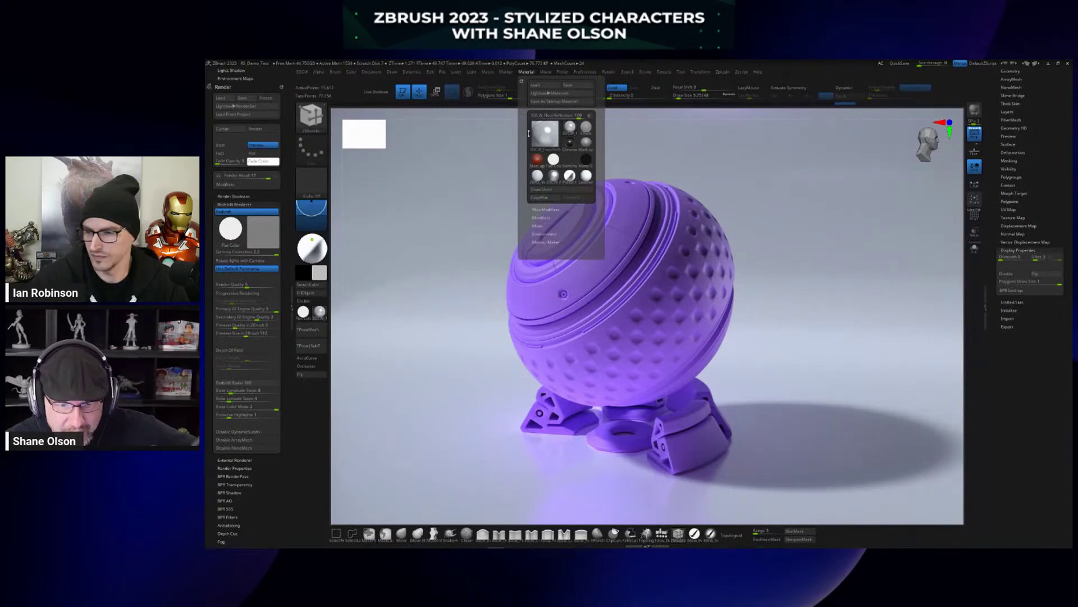
pyautogui.click(540, 217)
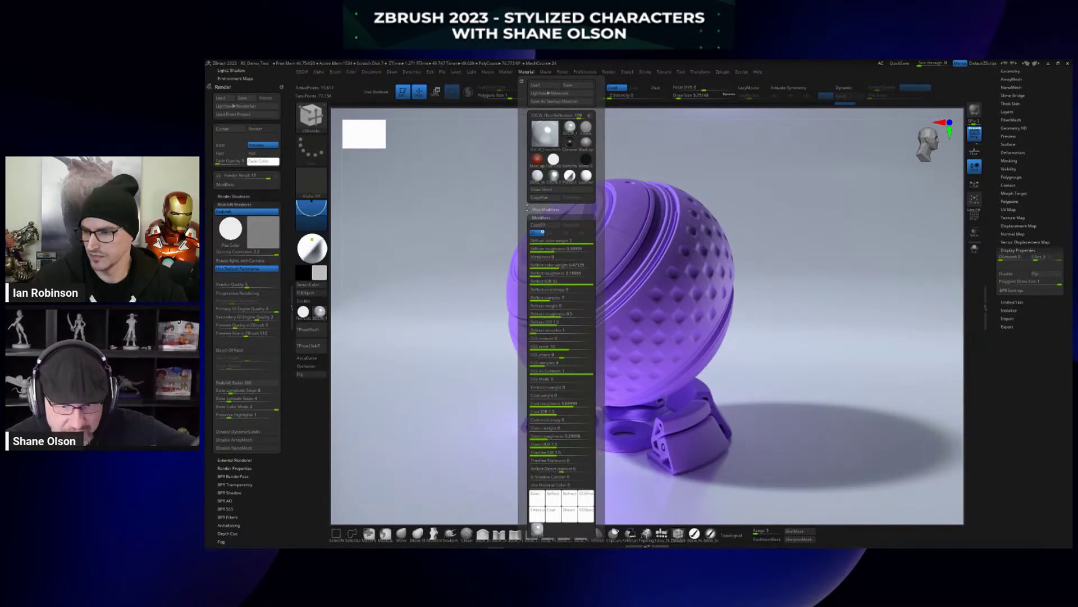
pyautogui.moveTo(527, 207); pyautogui.dragTo(534, 164)
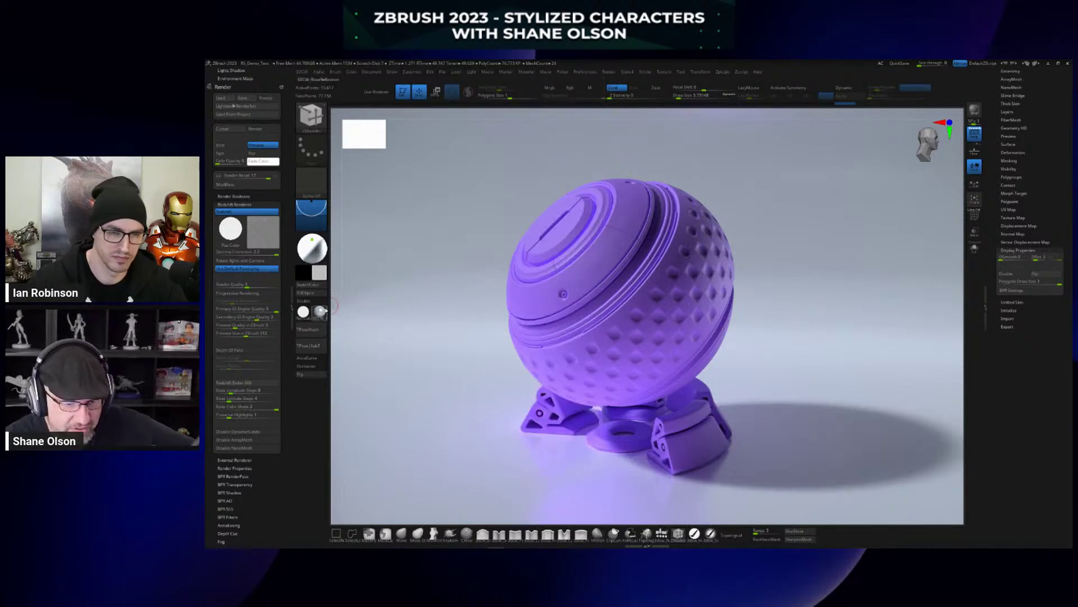
pyautogui.click(319, 311)
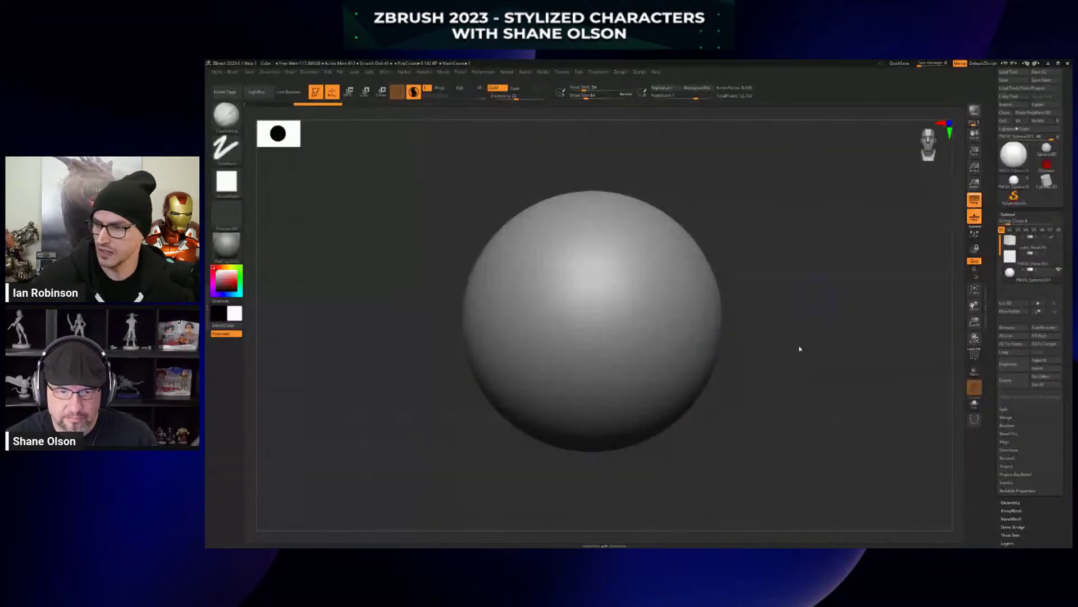
# Reduce the brush's draw size and open the Mask Region options in the masking settings for the sphere.
pyautogui.moveTo(797, 342)
pyautogui.mouseDown()
pyautogui.moveTo(813, 311)
pyautogui.moveTo(813, 344)
pyautogui.mouseUp()
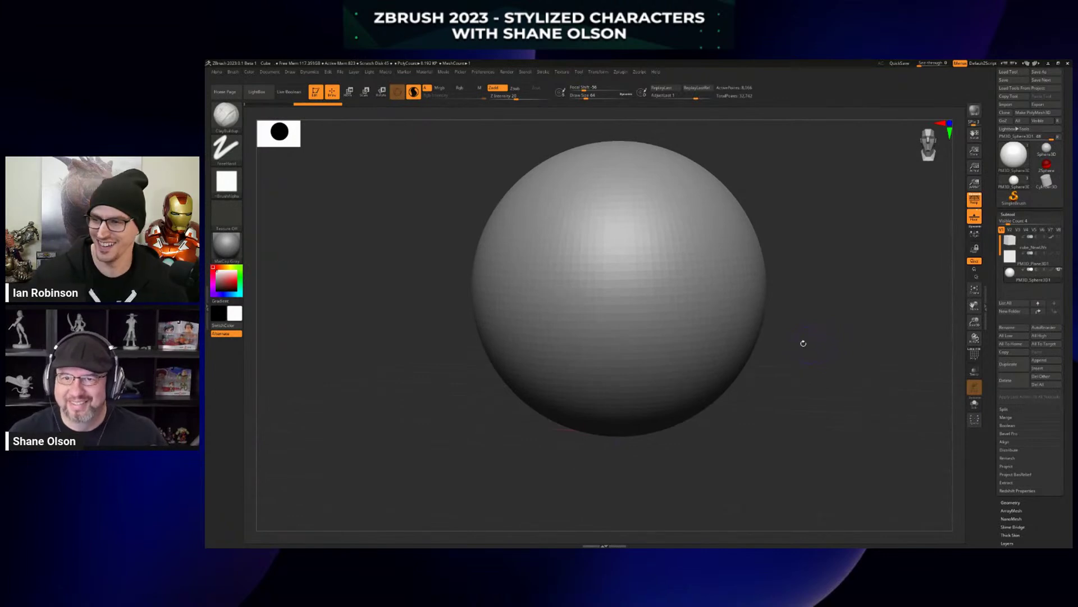
pyautogui.moveTo(801, 258)
pyautogui.mouseDown()
pyautogui.moveTo(814, 270)
pyautogui.moveTo(814, 260)
pyautogui.mouseUp()
pyautogui.press('s')
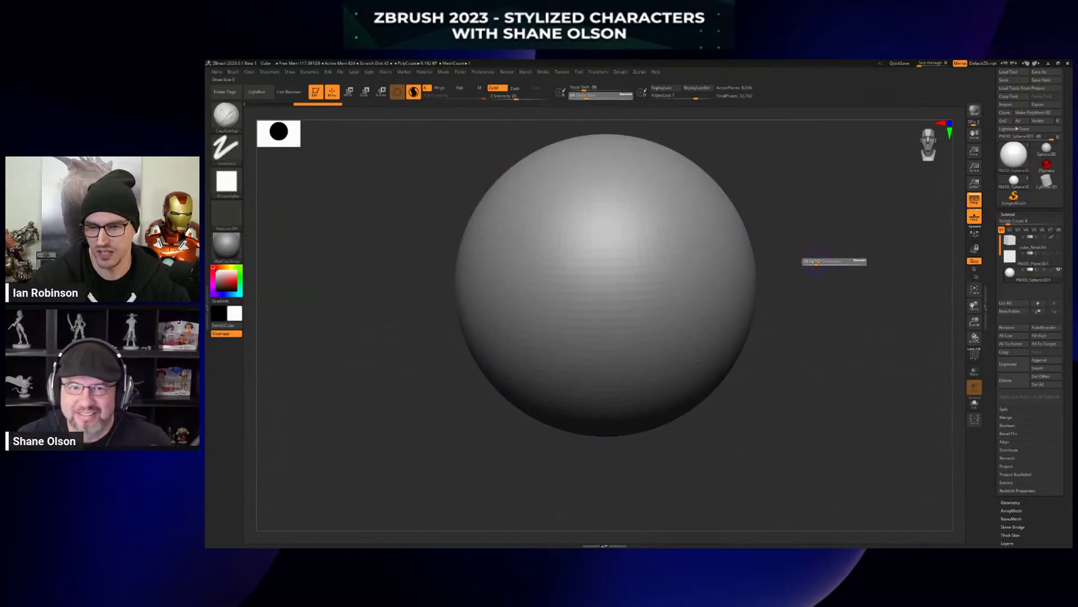
pyautogui.click(1012, 220)
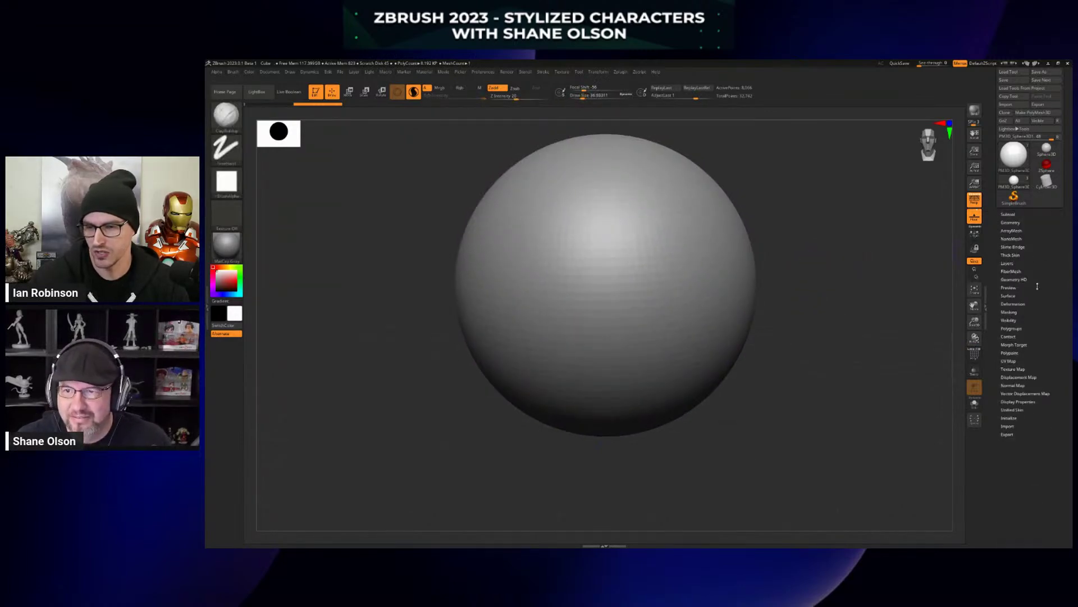
pyautogui.scroll(-2, 1037, 286)
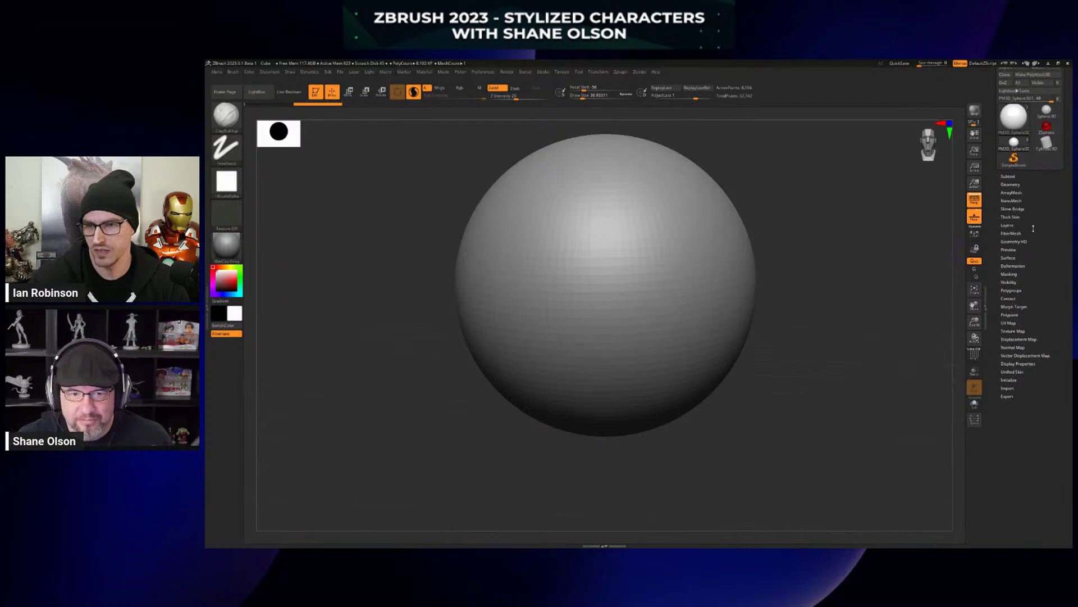
pyautogui.click(1043, 252)
pyautogui.scroll(-3, 1044, 253)
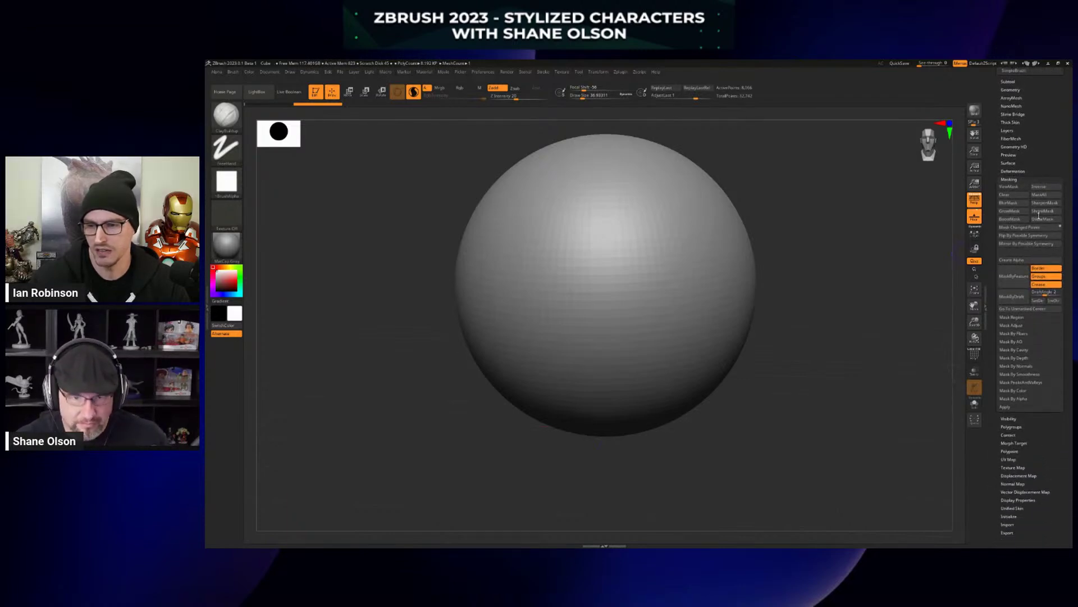
pyautogui.click(1021, 318)
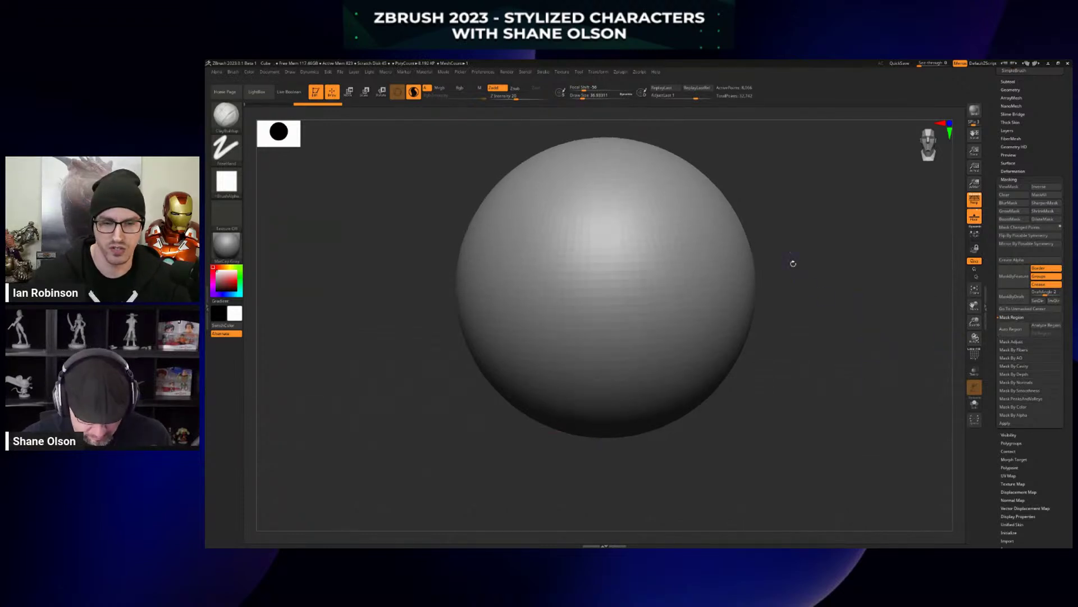
# Paint a closed square mask outline on the front of the sphere and fill its inside with Auto Region.
pyautogui.moveTo(794, 263)
pyautogui.keyDown('alt'); pyautogui.mouseDown()
pyautogui.moveTo(804, 248)
pyautogui.moveTo(812, 268)
pyautogui.mouseUp(); pyautogui.keyUp('alt')
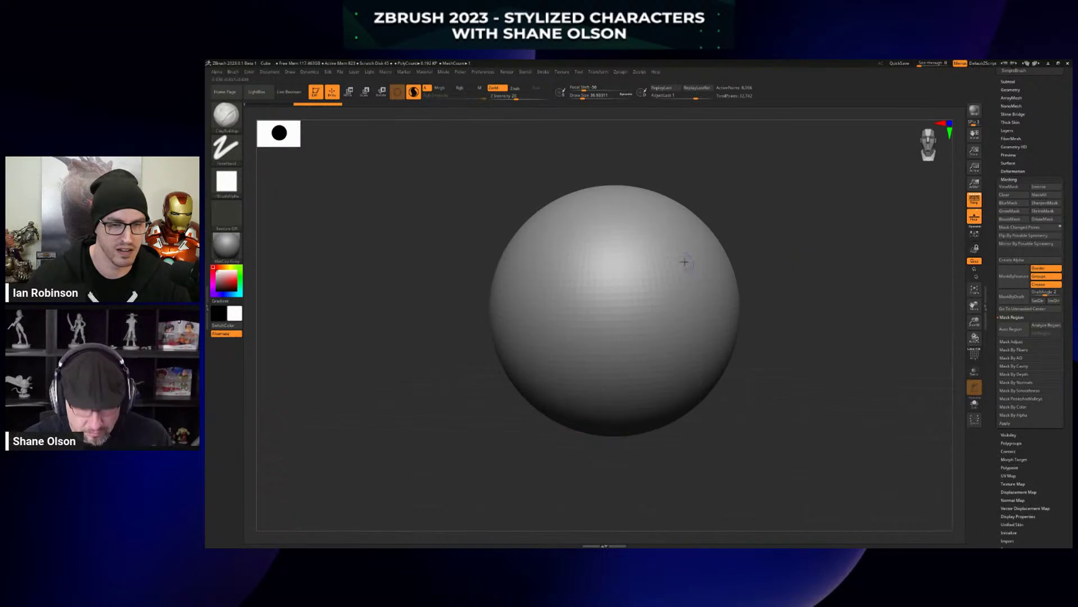
pyautogui.press('ctrl')
pyautogui.moveTo(594, 247)
pyautogui.keyDown('ctrl'); pyautogui.mouseDown()
pyautogui.moveTo(591, 326)
pyautogui.moveTo(663, 336)
pyautogui.moveTo(700, 318)
pyautogui.moveTo(692, 244)
pyautogui.moveTo(593, 233)
pyautogui.moveTo(592, 347)
pyautogui.moveTo(623, 347)
pyautogui.moveTo(706, 312)
pyautogui.moveTo(701, 239)
pyautogui.mouseUp(); pyautogui.keyUp('ctrl')
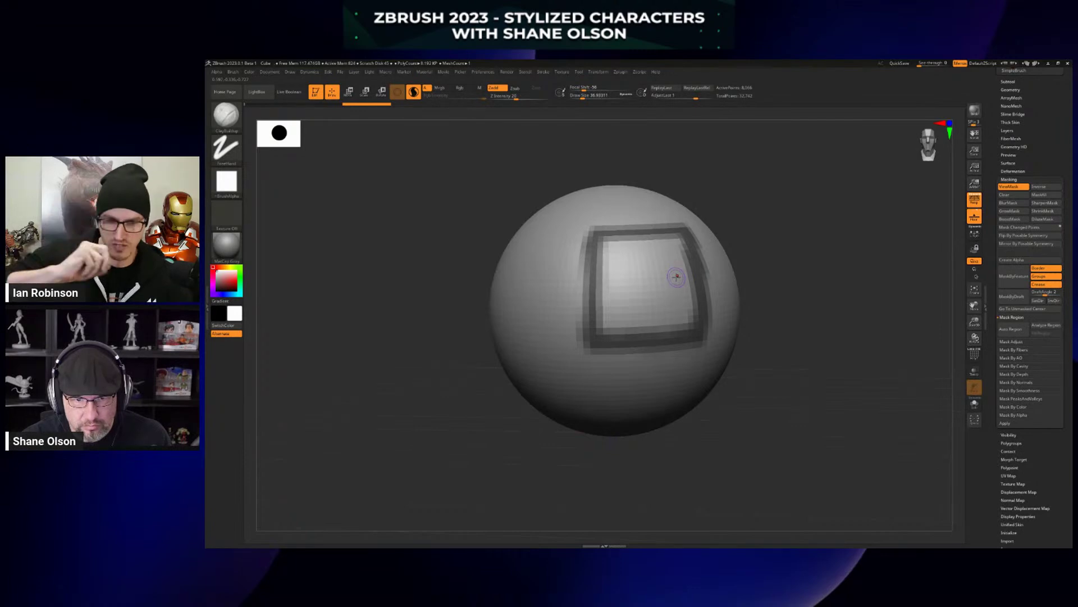
pyautogui.click(1010, 329)
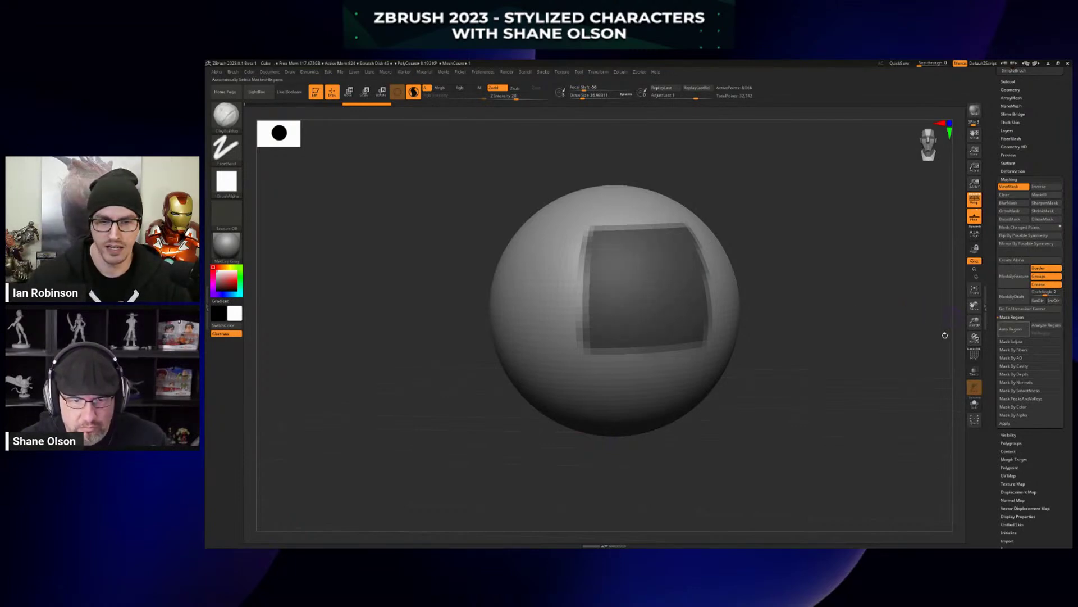
# Clear the square mask from the sphere and make the brush's draw size smaller.
pyautogui.keyDown('alt'); pyautogui.moveTo(820, 280); pyautogui.dragTo(811, 301); pyautogui.keyUp('alt')
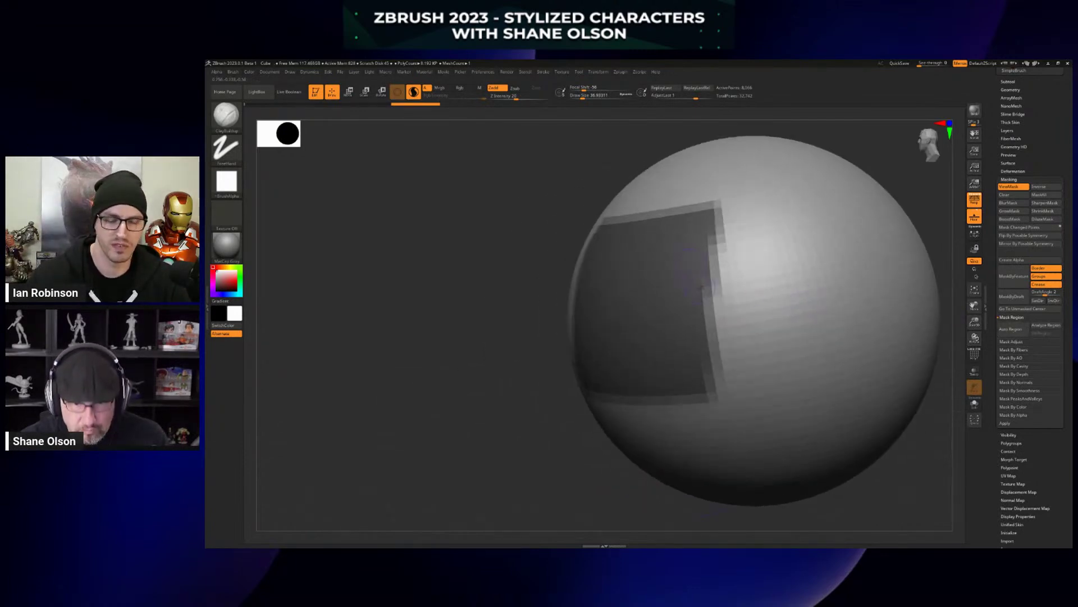
pyautogui.keyDown('alt'); pyautogui.moveTo(724, 294); pyautogui.dragTo(756, 301, button='right'); pyautogui.keyUp('alt')
pyautogui.hotkey('ctrl', 'h')
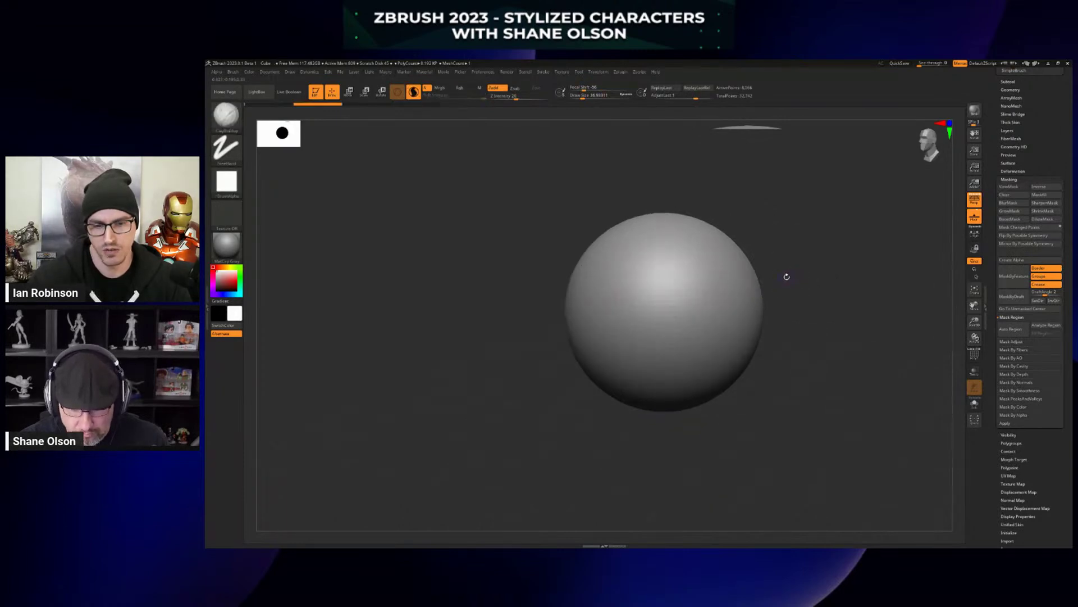
pyautogui.press('space')
pyautogui.moveTo(777, 255)
pyautogui.keyDown('alt'); pyautogui.mouseDown(button='right')
pyautogui.moveTo(806, 255)
pyautogui.moveTo(766, 273)
pyautogui.mouseUp(button='right'); pyautogui.keyUp('alt')
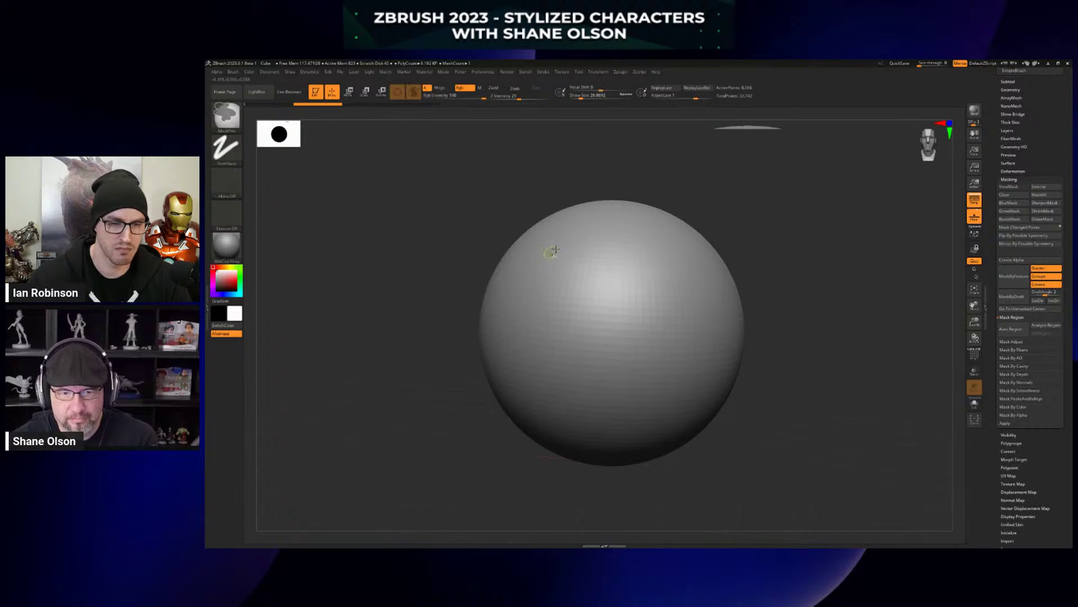
# Try a triangular mask outline on the low-resolution sphere and clear it.
pyautogui.moveTo(570, 237)
pyautogui.keyDown('ctrl'); pyautogui.mouseDown()
pyautogui.moveTo(528, 281)
pyautogui.moveTo(595, 333)
pyautogui.moveTo(573, 243)
pyautogui.moveTo(607, 325)
pyautogui.mouseUp(); pyautogui.keyUp('ctrl')
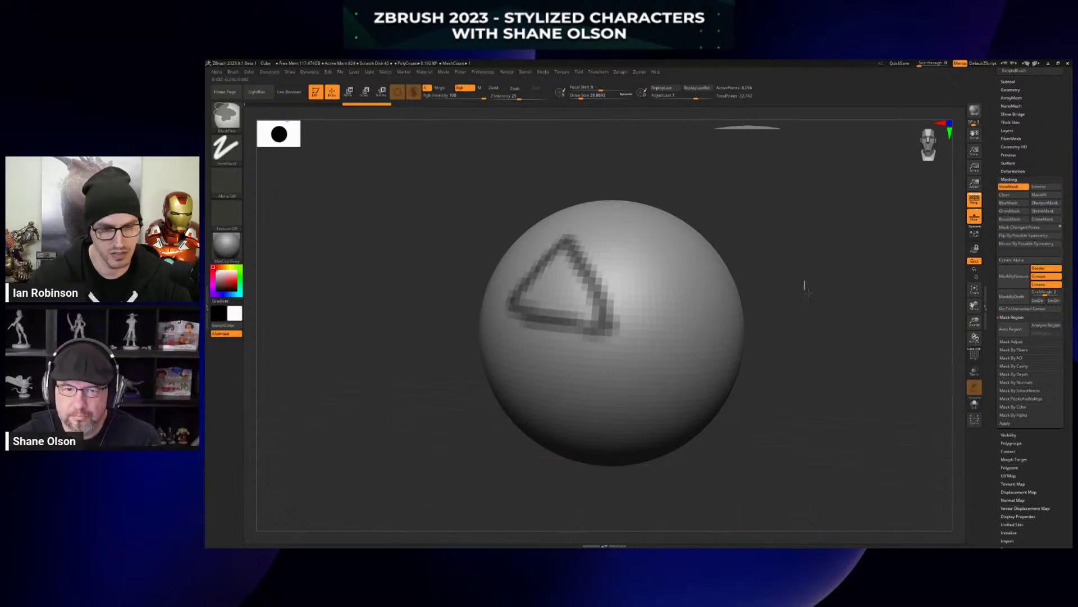
pyautogui.keyDown('ctrl'); pyautogui.moveTo(801, 285); pyautogui.dragTo(804, 296); pyautogui.keyUp('ctrl')
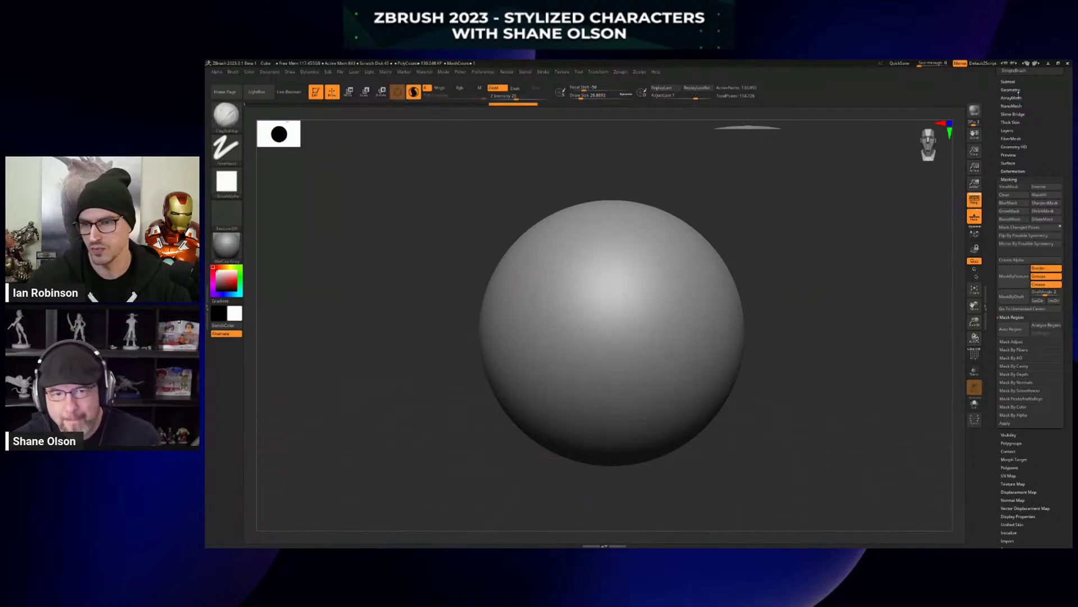
# Subdivide the sphere for a finer mesh and delete its lower subdivision levels.
pyautogui.click(1011, 89)
pyautogui.moveTo(831, 200)
pyautogui.keyDown('alt'); pyautogui.mouseDown()
pyautogui.moveTo(797, 204)
pyautogui.moveTo(827, 210)
pyautogui.mouseUp(); pyautogui.keyUp('alt')
pyautogui.keyDown('ctrl'); pyautogui.click(795, 207); pyautogui.keyUp('ctrl')
pyautogui.keyDown('ctrl'); pyautogui.click(792, 213); pyautogui.keyUp('ctrl')
pyautogui.click(1011, 114)
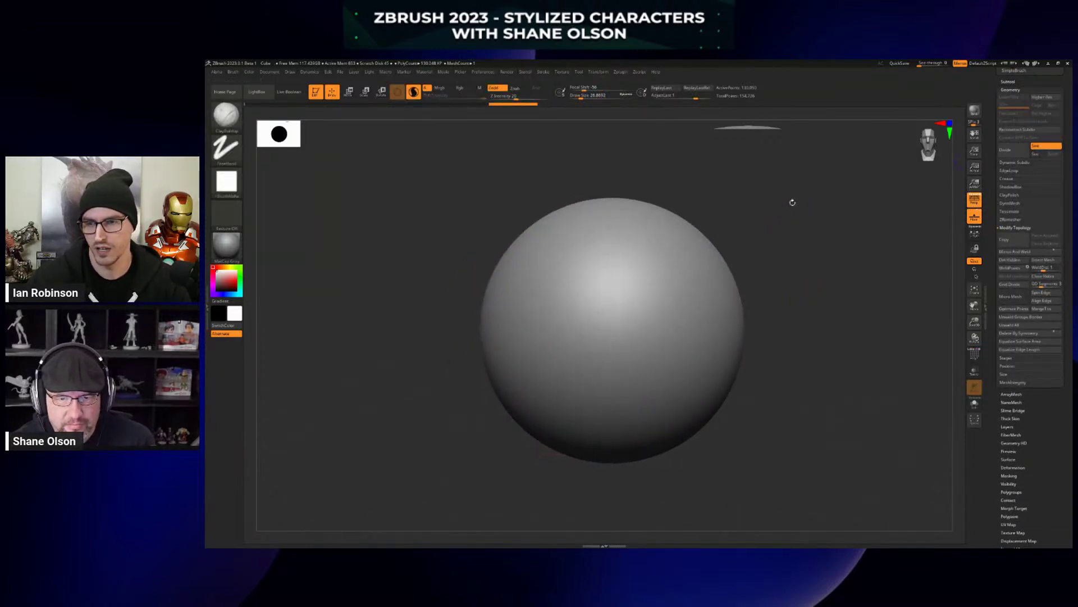
# Paint three closed mask outlines on the sphere: a triangle, a circle and an irregular angular shape below them.
pyautogui.moveTo(578, 233)
pyautogui.keyDown('ctrl'); pyautogui.mouseDown()
pyautogui.moveTo(519, 271)
pyautogui.moveTo(556, 304)
pyautogui.moveTo(608, 308)
pyautogui.moveTo(578, 235)
pyautogui.mouseUp(); pyautogui.keyUp('ctrl')
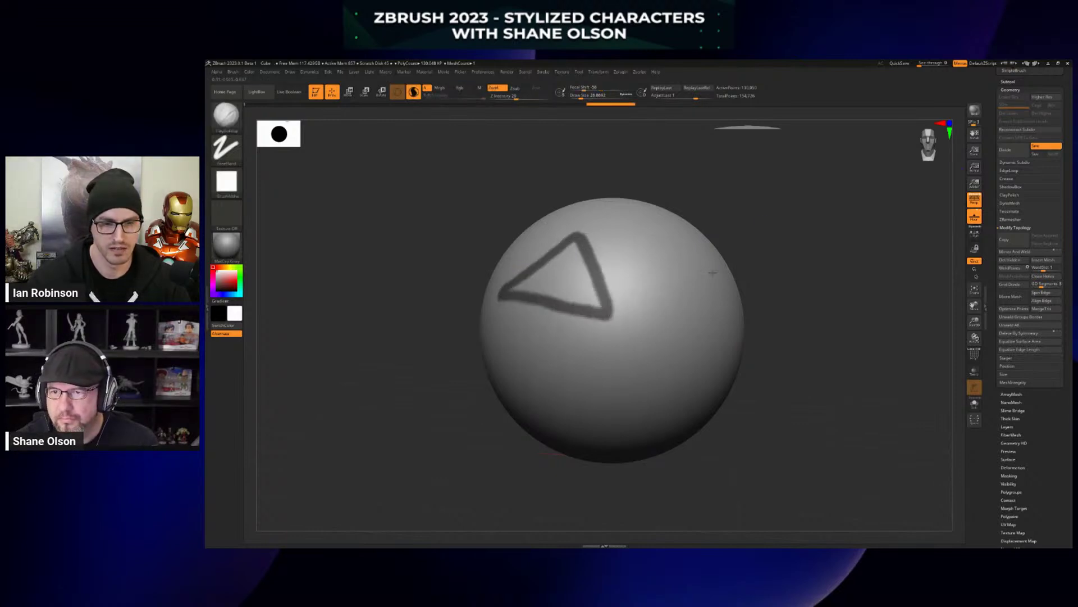
pyautogui.moveTo(737, 271); pyautogui.dragTo(707, 281, button='right')
pyautogui.moveTo(686, 301)
pyautogui.keyDown('ctrl'); pyautogui.mouseDown()
pyautogui.moveTo(718, 362)
pyautogui.moveTo(718, 294)
pyautogui.moveTo(682, 306)
pyautogui.mouseUp(); pyautogui.keyUp('ctrl')
pyautogui.moveTo(682, 306); pyautogui.dragTo(724, 270, button='right')
pyautogui.moveTo(586, 331)
pyautogui.keyDown('ctrl'); pyautogui.mouseDown()
pyautogui.moveTo(517, 353)
pyautogui.moveTo(523, 295)
pyautogui.moveTo(609, 297)
pyautogui.moveTo(625, 326)
pyautogui.moveTo(602, 347)
pyautogui.moveTo(587, 331)
pyautogui.mouseUp(); pyautogui.keyUp('ctrl')
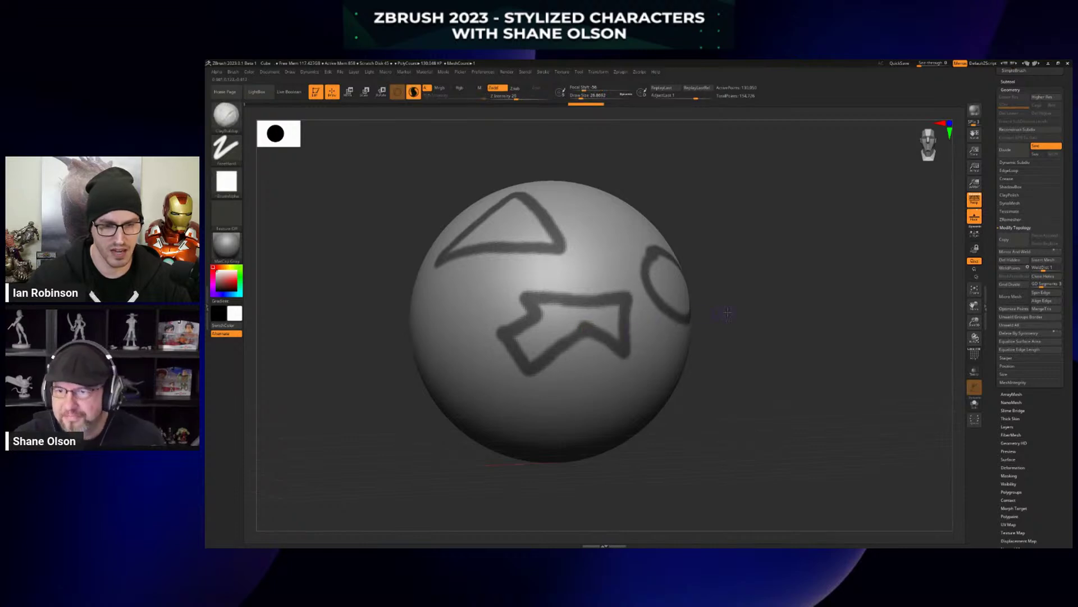
pyautogui.moveTo(587, 332)
pyautogui.mouseDown(button='right')
pyautogui.moveTo(612, 306)
pyautogui.moveTo(703, 277)
pyautogui.mouseUp(button='right')
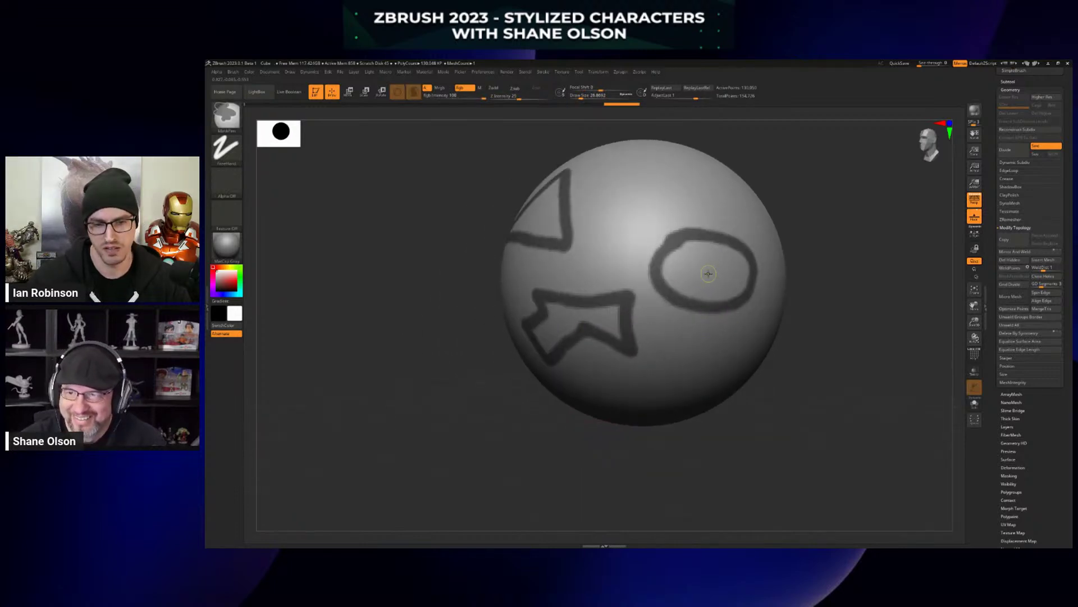
pyautogui.moveTo(645, 248)
pyautogui.keyDown('alt'); pyautogui.mouseDown(button='right')
pyautogui.moveTo(638, 269)
pyautogui.moveTo(604, 252)
pyautogui.mouseUp(button='right'); pyautogui.keyUp('alt')
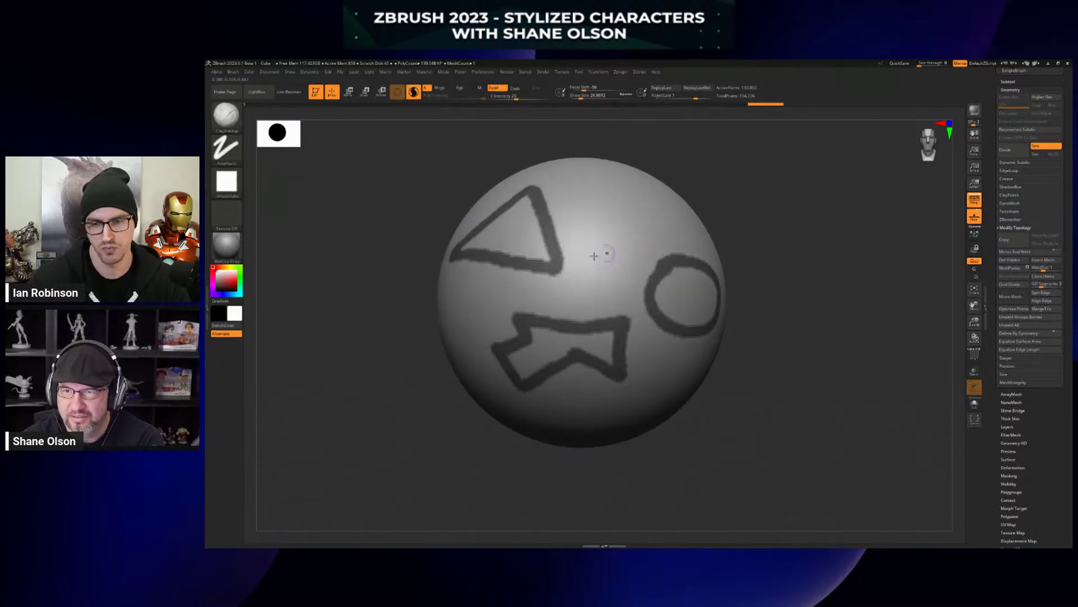
# Fill the insides of all three mask outlines at once with Auto Region and frame the sphere.
pyautogui.click(1009, 475)
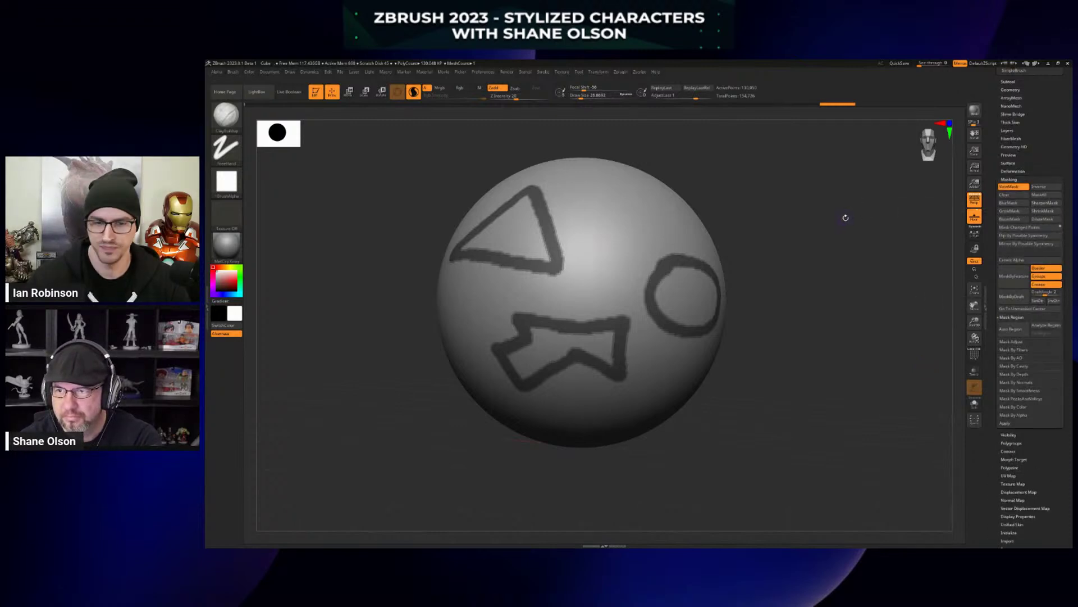
pyautogui.keyDown('ctrl'); pyautogui.moveTo(845, 217); pyautogui.dragTo(857, 243, button='right'); pyautogui.keyUp('ctrl')
pyautogui.click(1011, 329)
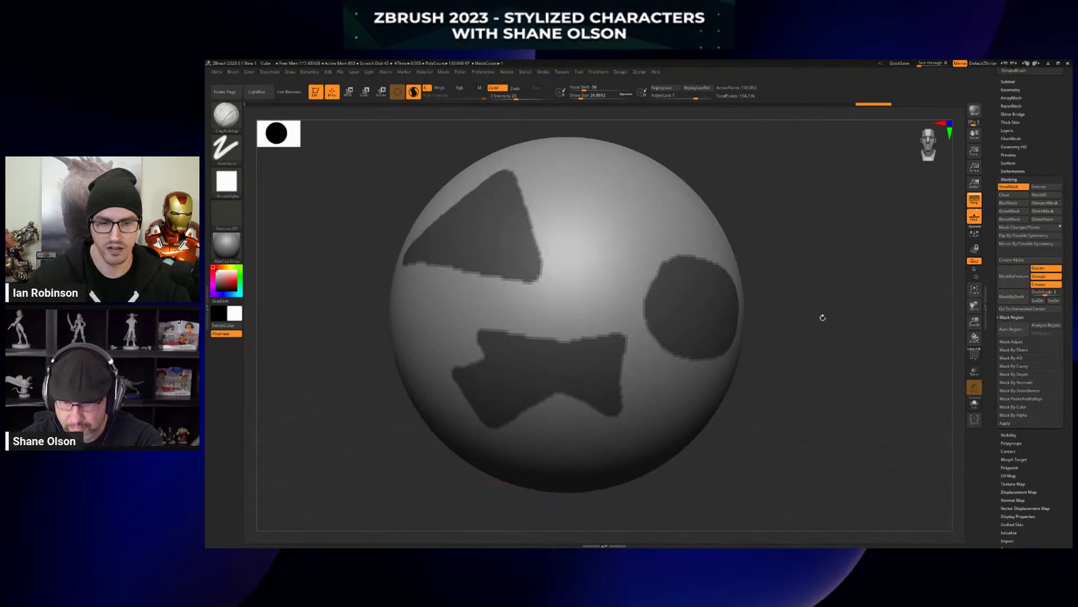
pyautogui.press('f')
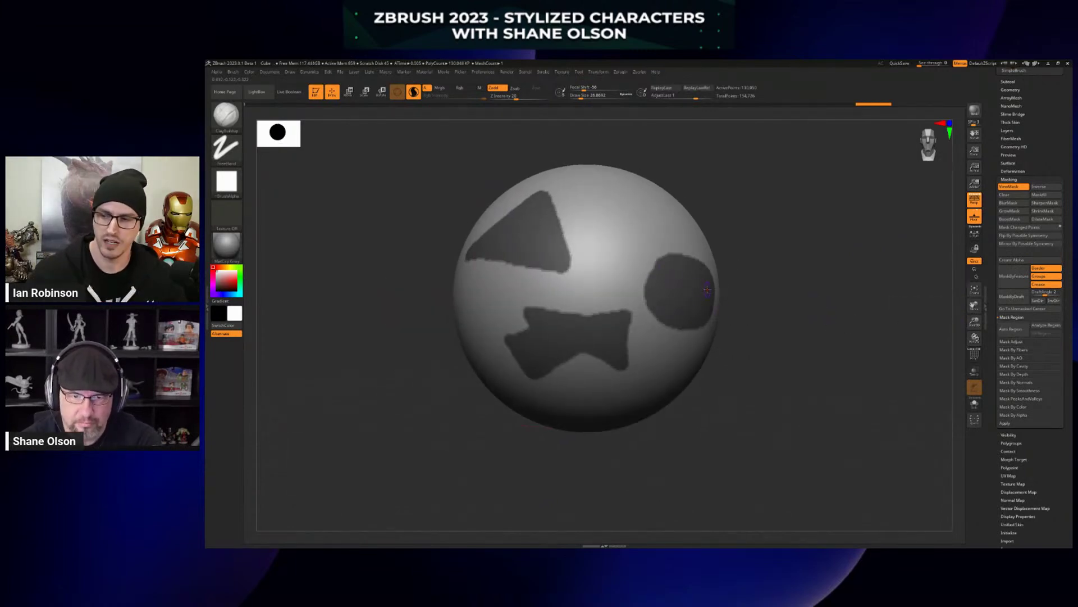
pyautogui.moveTo(773, 294); pyautogui.dragTo(768, 293)
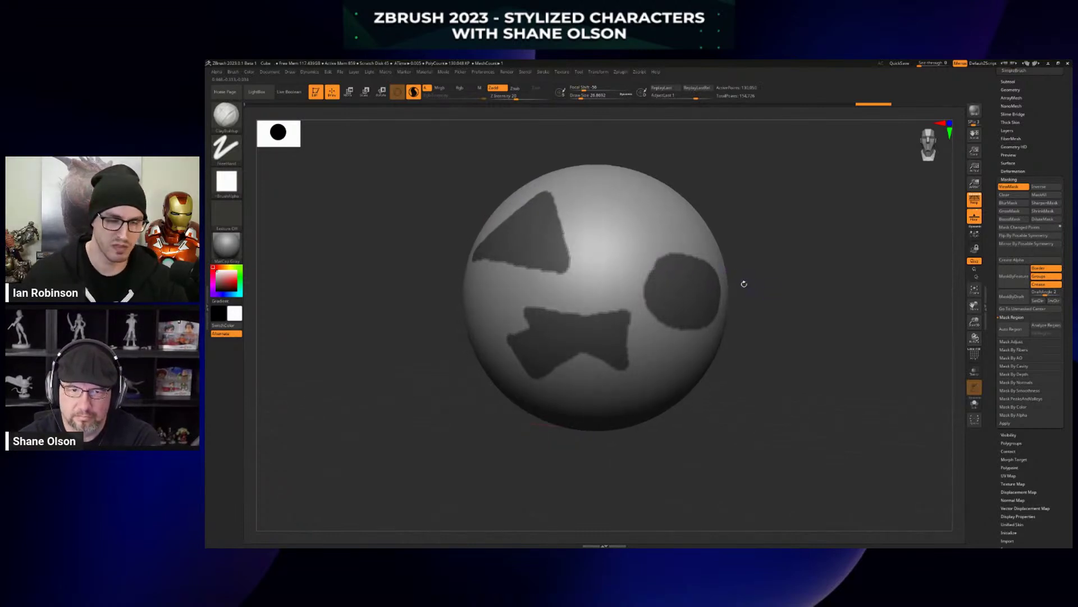
pyautogui.moveTo(770, 273); pyautogui.dragTo(770, 280)
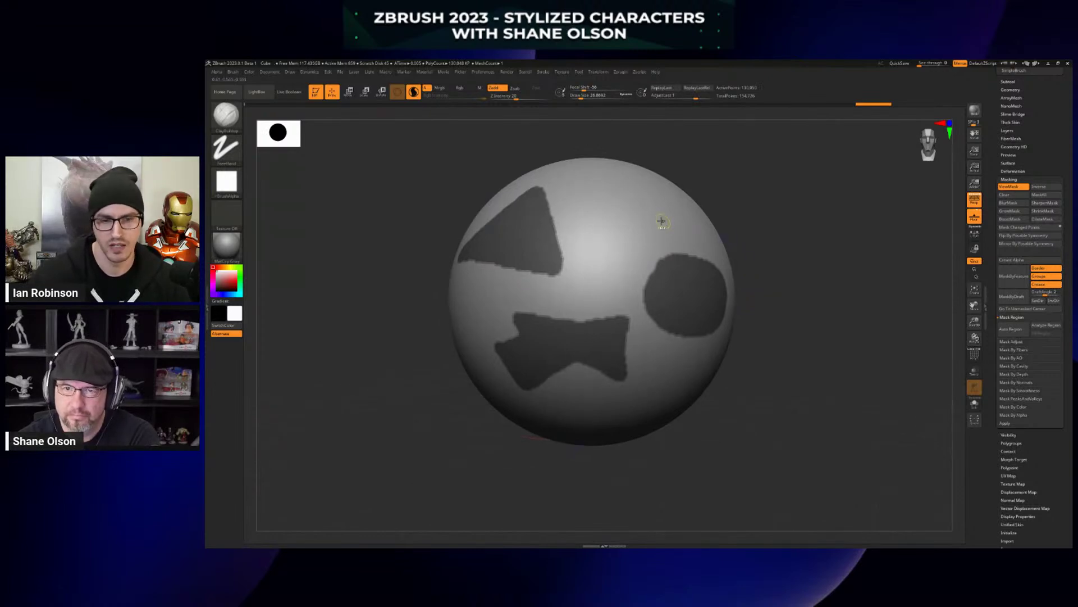
pyautogui.press('ctrl')
# Open the Lazy Mouse settings of the current stroke.
pyautogui.moveTo(755, 207); pyautogui.dragTo(732, 258)
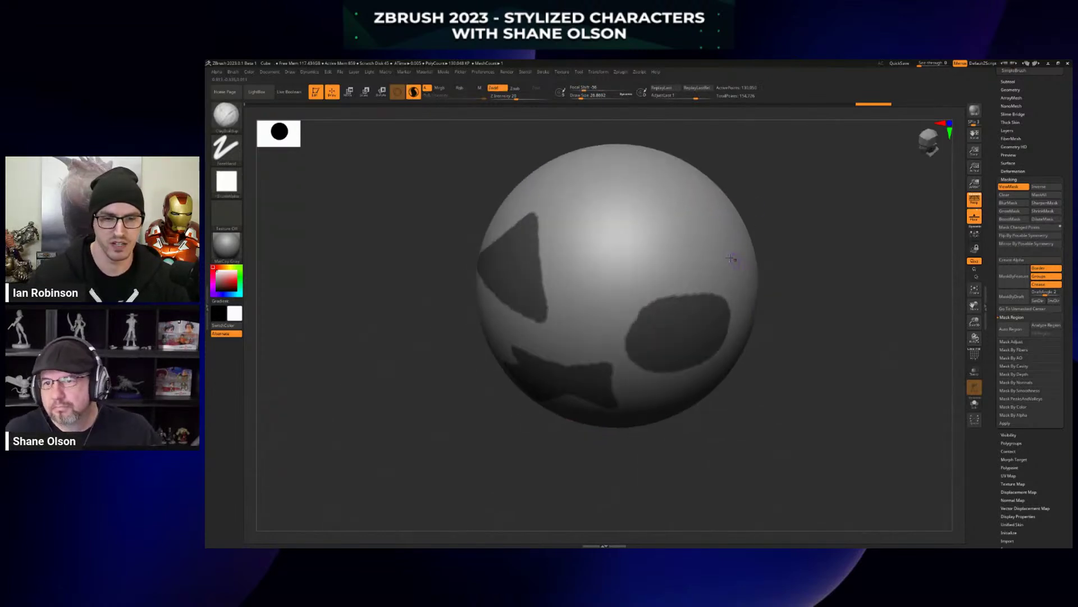
pyautogui.moveTo(773, 191); pyautogui.dragTo(755, 219)
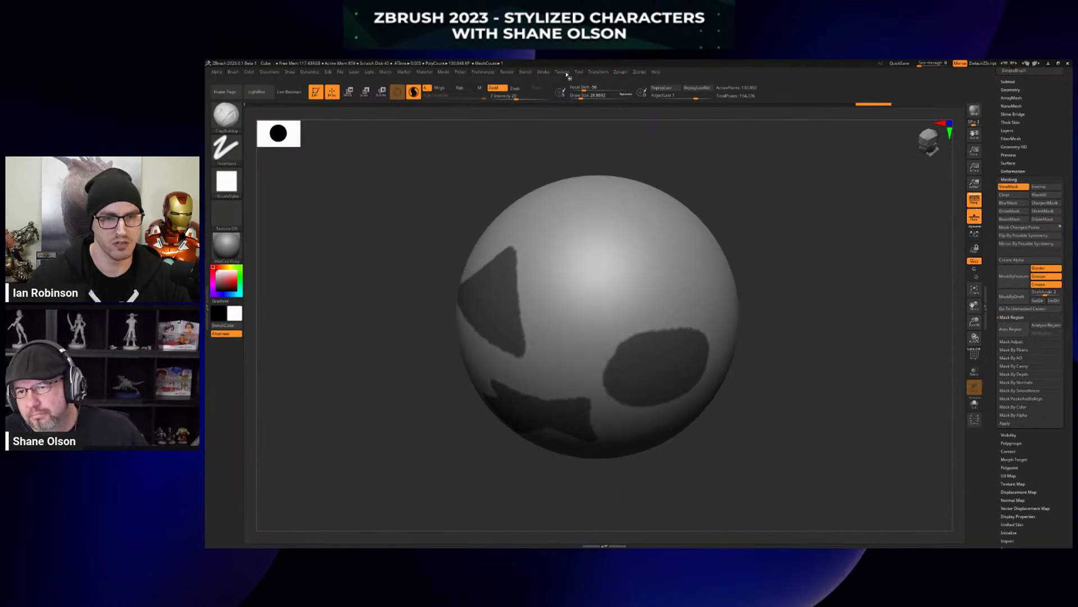
pyautogui.click(544, 71)
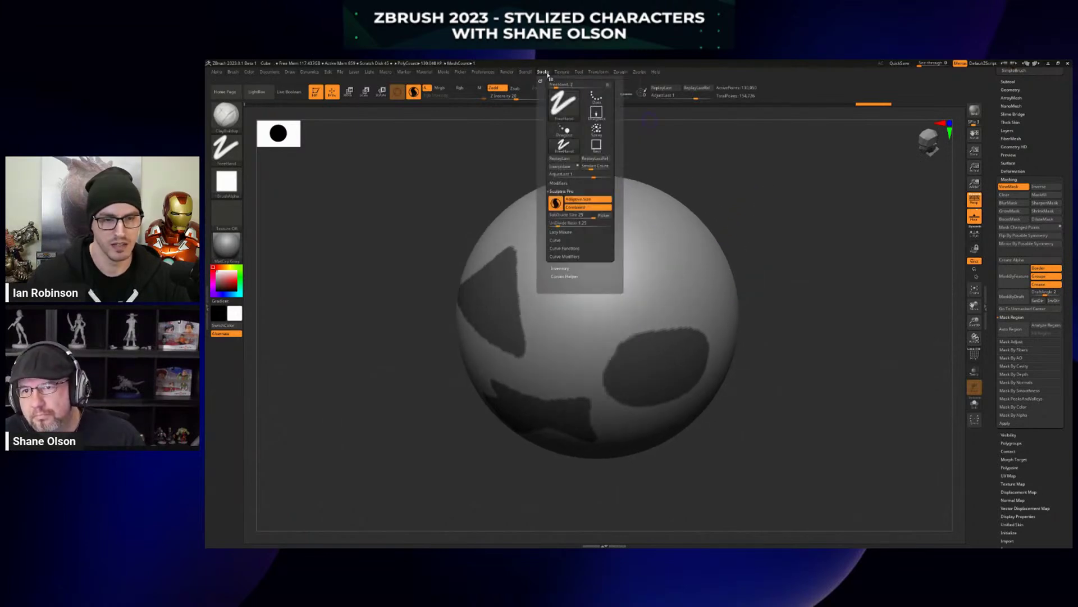
pyautogui.click(561, 232)
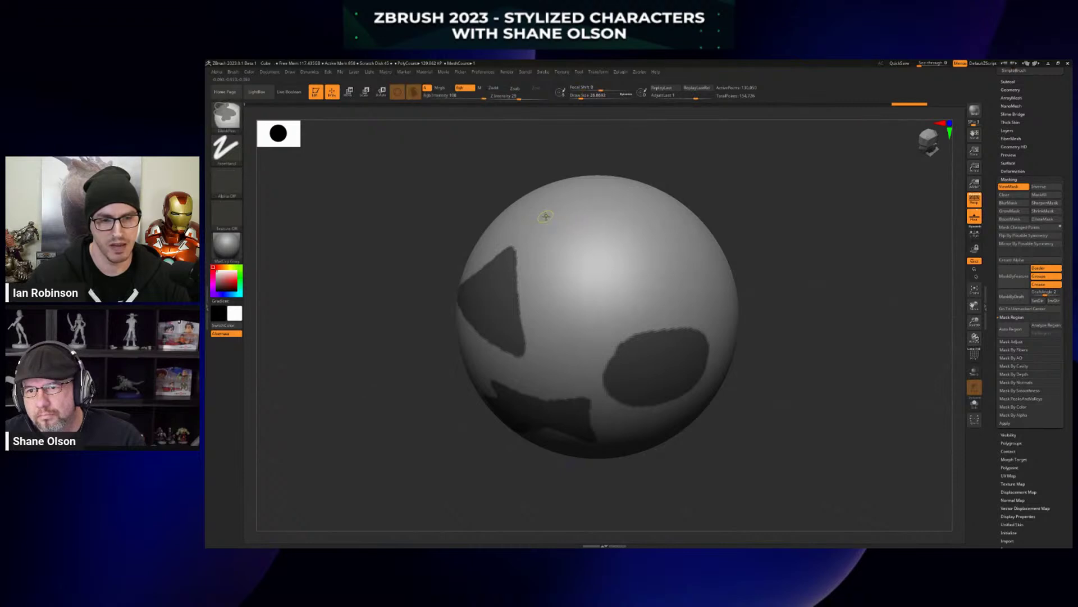
# Paint a closed four-sided mask outline on the sphere above the circular masked patch and fill it with Auto Region.
pyautogui.keyDown('ctrl'); pyautogui.moveTo(546, 215); pyautogui.dragTo(705, 240); pyautogui.keyUp('ctrl')
pyautogui.moveTo(702, 242); pyautogui.dragTo(673, 237, button='right')
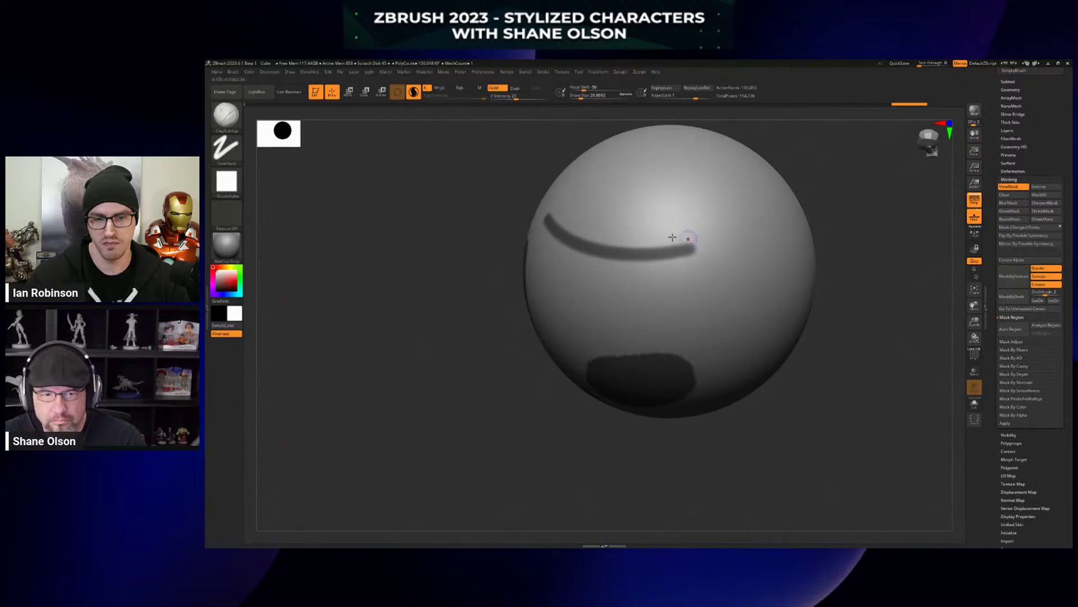
pyautogui.moveTo(690, 249); pyautogui.dragTo(692, 177)
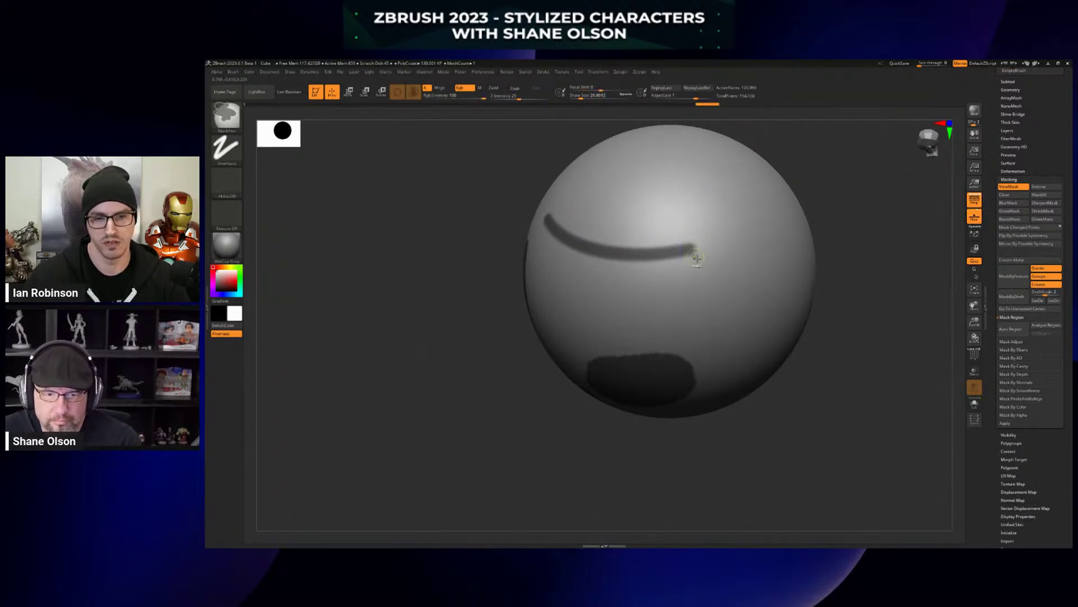
pyautogui.keyDown('ctrl'); pyautogui.click(692, 175); pyautogui.keyUp('ctrl')
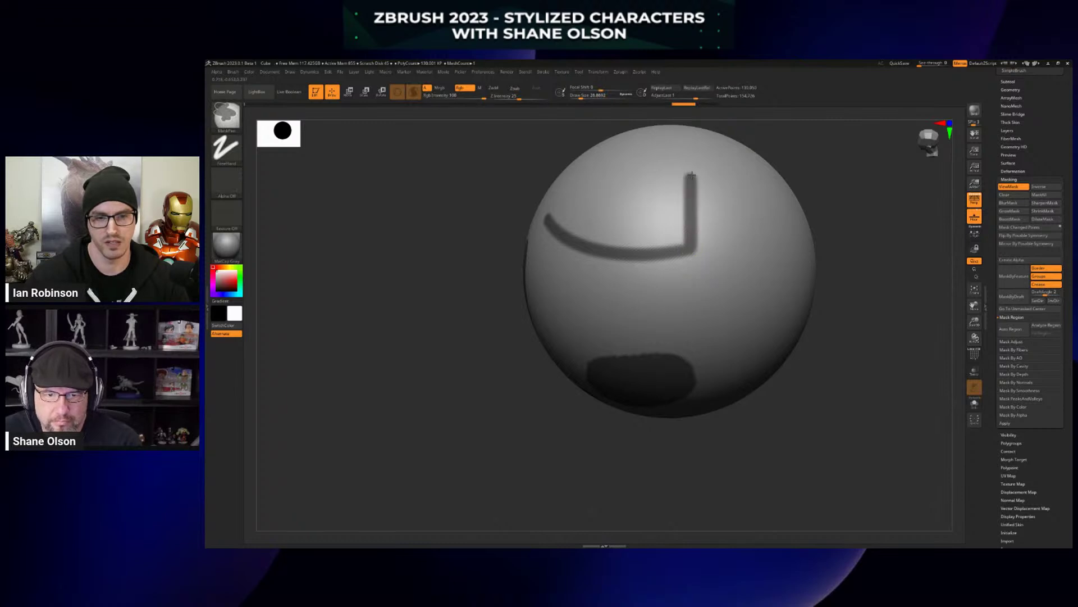
pyautogui.keyDown('ctrl'); pyautogui.moveTo(593, 166); pyautogui.dragTo(582, 164); pyautogui.keyUp('ctrl')
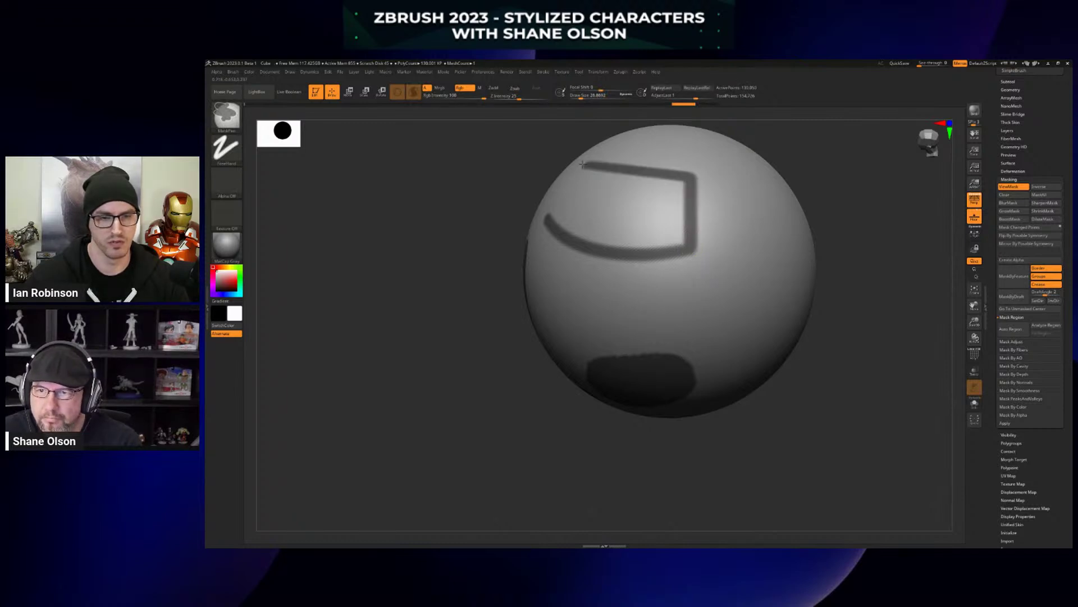
pyautogui.keyDown('ctrl'); pyautogui.click(548, 217); pyautogui.keyUp('ctrl')
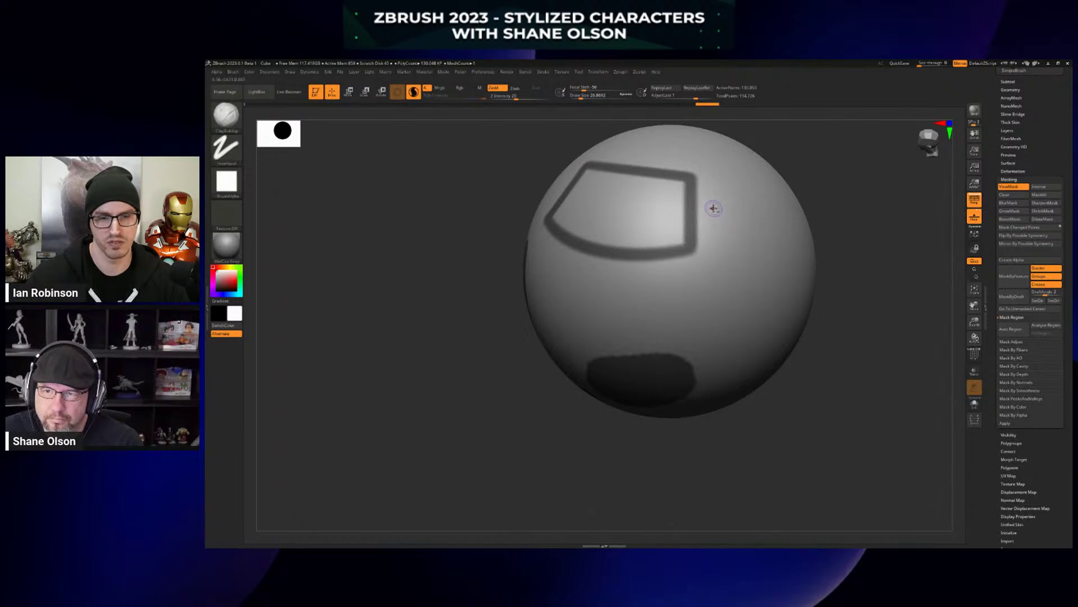
pyautogui.moveTo(712, 206); pyautogui.dragTo(750, 273, button='right')
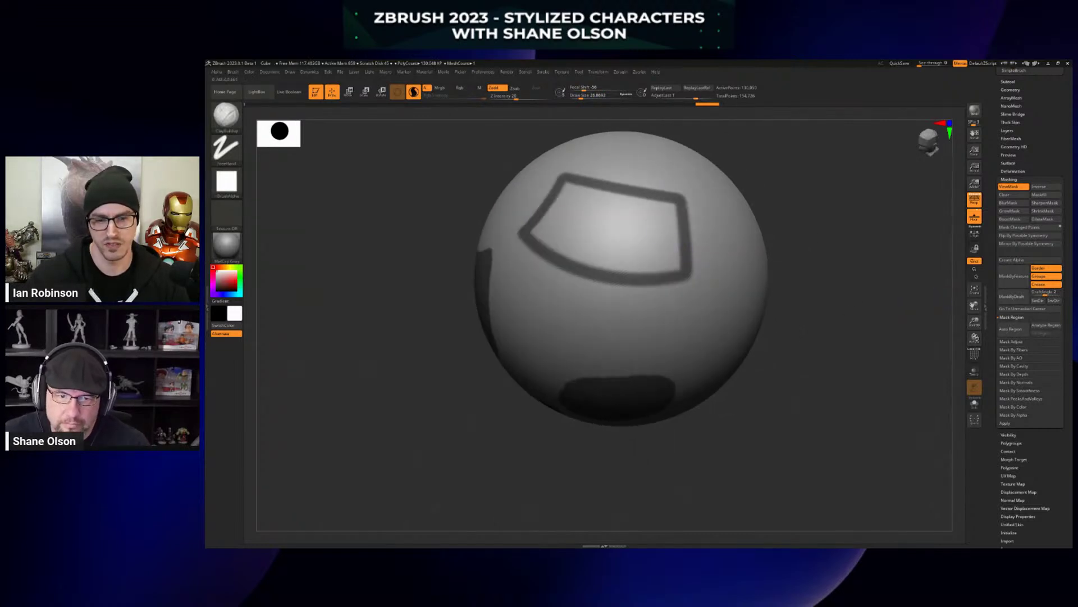
pyautogui.click(1013, 329)
pyautogui.moveTo(836, 291); pyautogui.dragTo(822, 290, button='right')
# Paint three closed mask outlines on the sphere: a large rounded shape, a crescent and a small four-sided shape.
pyautogui.hotkey('ctrl', 'h')
pyautogui.moveTo(888, 233); pyautogui.dragTo(823, 256, button='right')
pyautogui.moveTo(559, 213)
pyautogui.keyDown('ctrl'); pyautogui.mouseDown()
pyautogui.moveTo(569, 308)
pyautogui.moveTo(644, 220)
pyautogui.moveTo(564, 202)
pyautogui.mouseUp(); pyautogui.keyUp('ctrl')
pyautogui.moveTo(660, 354)
pyautogui.keyDown('ctrl'); pyautogui.mouseDown()
pyautogui.moveTo(694, 317)
pyautogui.moveTo(697, 251)
pyautogui.moveTo(748, 271)
pyautogui.moveTo(720, 358)
pyautogui.moveTo(662, 352)
pyautogui.mouseUp(); pyautogui.keyUp('ctrl')
pyautogui.moveTo(589, 352)
pyautogui.keyDown('ctrl'); pyautogui.mouseDown()
pyautogui.moveTo(581, 396)
pyautogui.moveTo(643, 351)
pyautogui.moveTo(590, 346)
pyautogui.moveTo(574, 366)
pyautogui.mouseUp(); pyautogui.keyUp('ctrl')
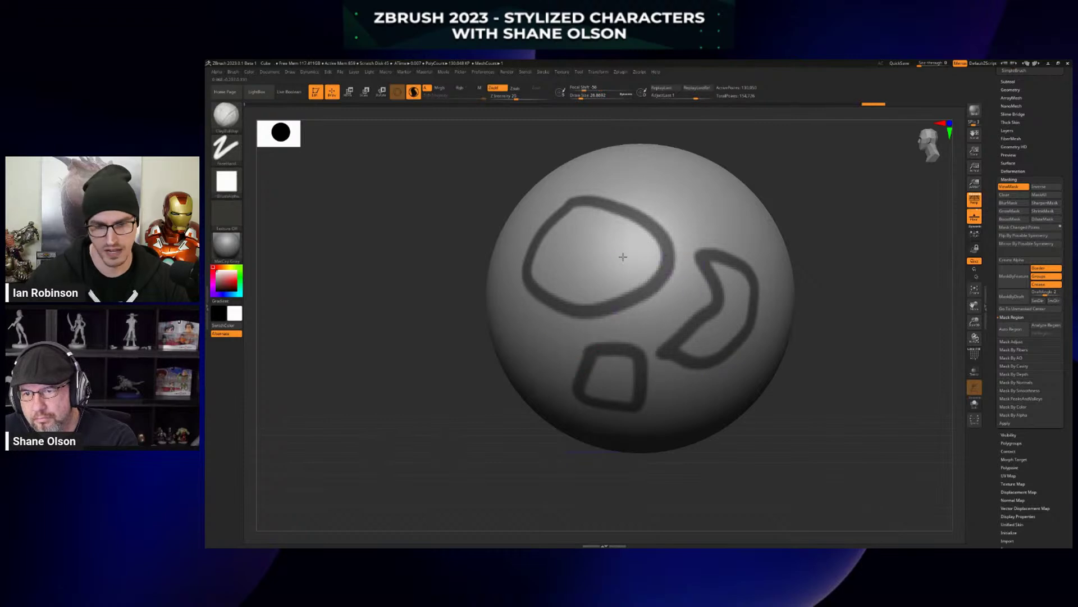
pyautogui.keyDown('alt'); pyautogui.moveTo(699, 277); pyautogui.dragTo(697, 252, button='right'); pyautogui.keyUp('alt')
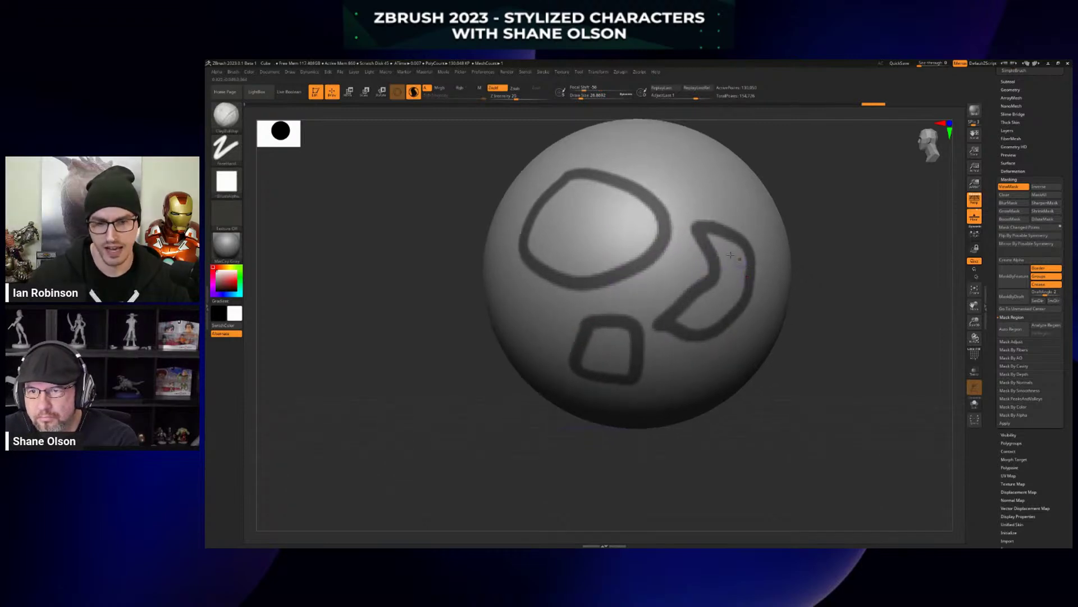
# Analyze the mask regions, mark the inside of the large rounded outline with a short stroke and fill only it with Fill Region.
pyautogui.press('ctrl')
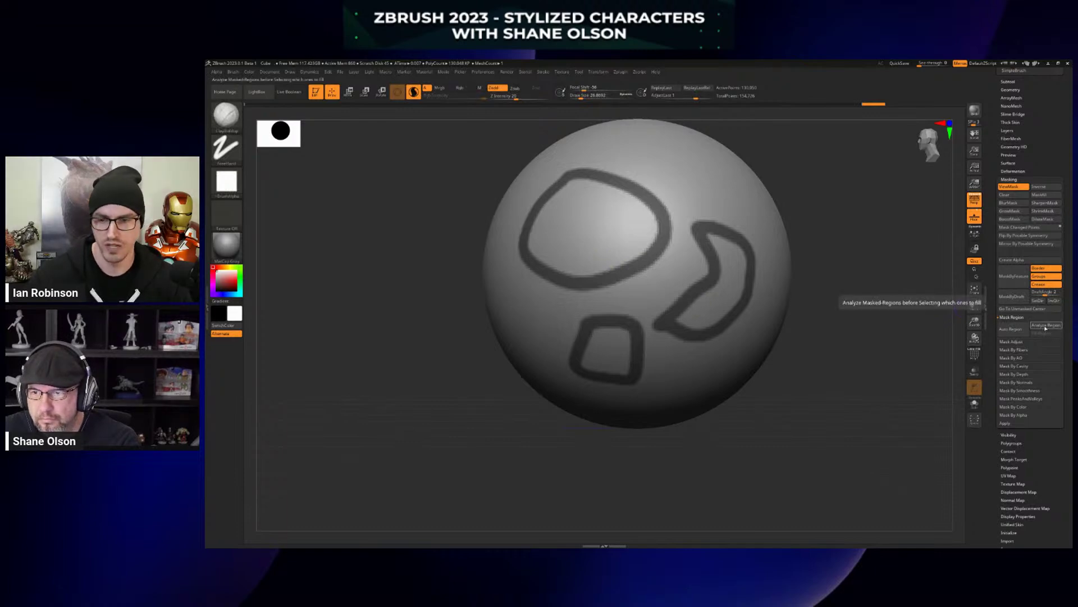
pyautogui.click(1042, 327)
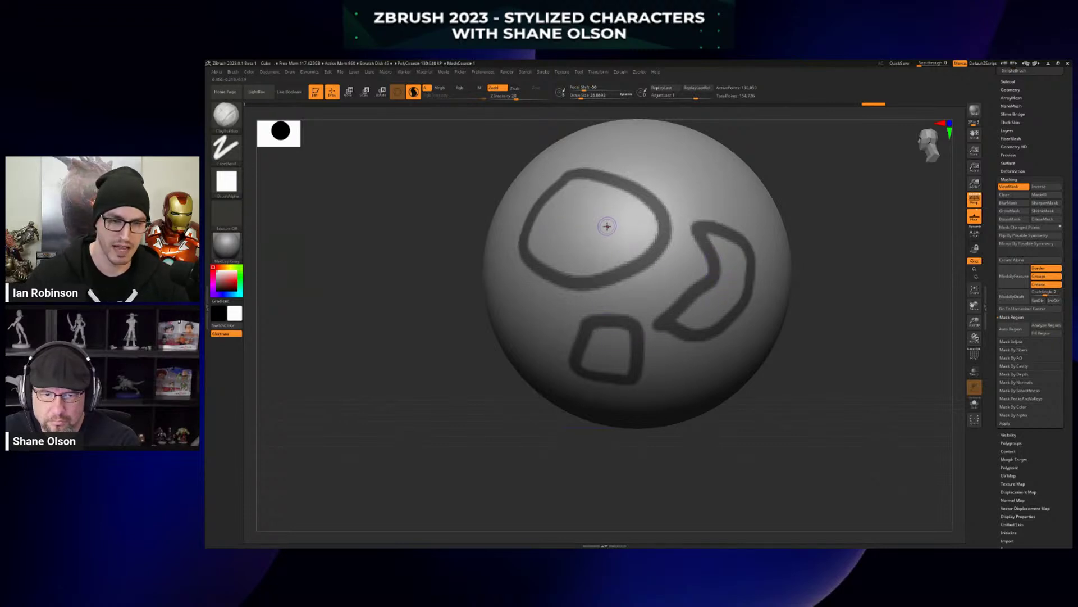
pyautogui.press('ctrl')
pyautogui.keyDown('ctrl'); pyautogui.moveTo(570, 224); pyautogui.dragTo(604, 228); pyautogui.keyUp('ctrl')
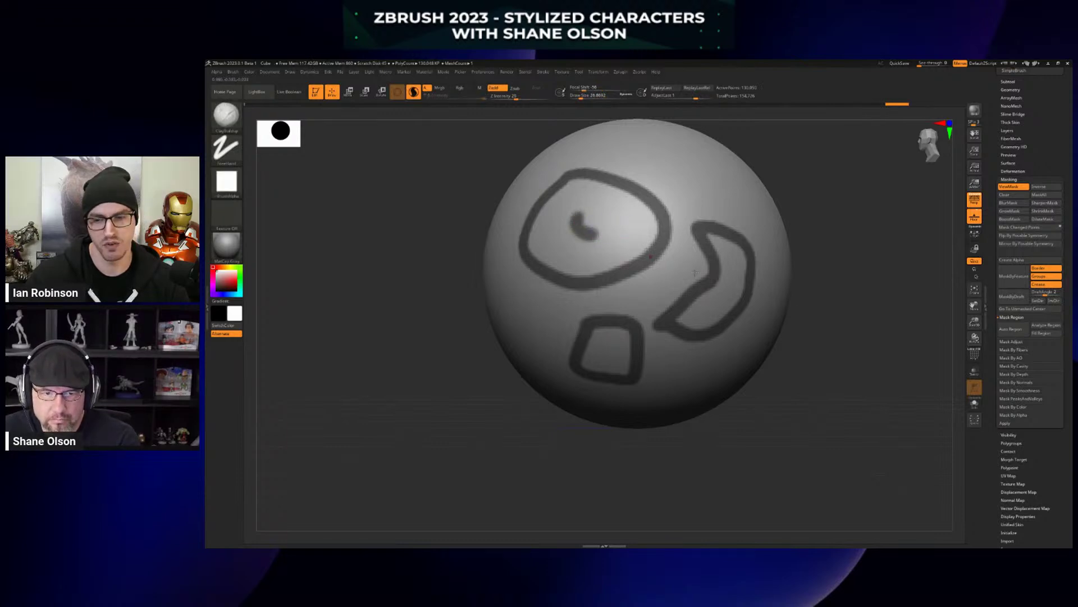
pyautogui.click(1046, 333)
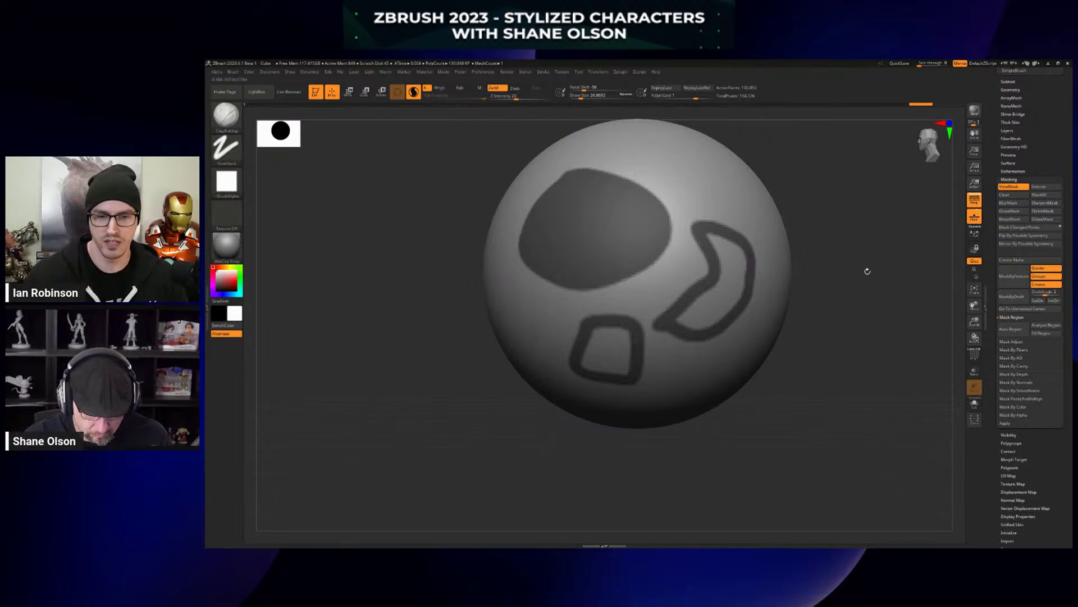
# Paint a fourth closed mask outline beside the crescent, then mark the crescent's inside and fill only the crescent with Fill Region.
pyautogui.moveTo(826, 262)
pyautogui.keyDown('alt'); pyautogui.mouseDown()
pyautogui.moveTo(814, 272)
pyautogui.moveTo(824, 295)
pyautogui.mouseUp(); pyautogui.keyUp('alt')
pyautogui.moveTo(694, 226)
pyautogui.keyDown('ctrl'); pyautogui.mouseDown()
pyautogui.moveTo(725, 287)
pyautogui.moveTo(778, 284)
pyautogui.moveTo(716, 211)
pyautogui.moveTo(692, 238)
pyautogui.mouseUp(); pyautogui.keyUp('ctrl')
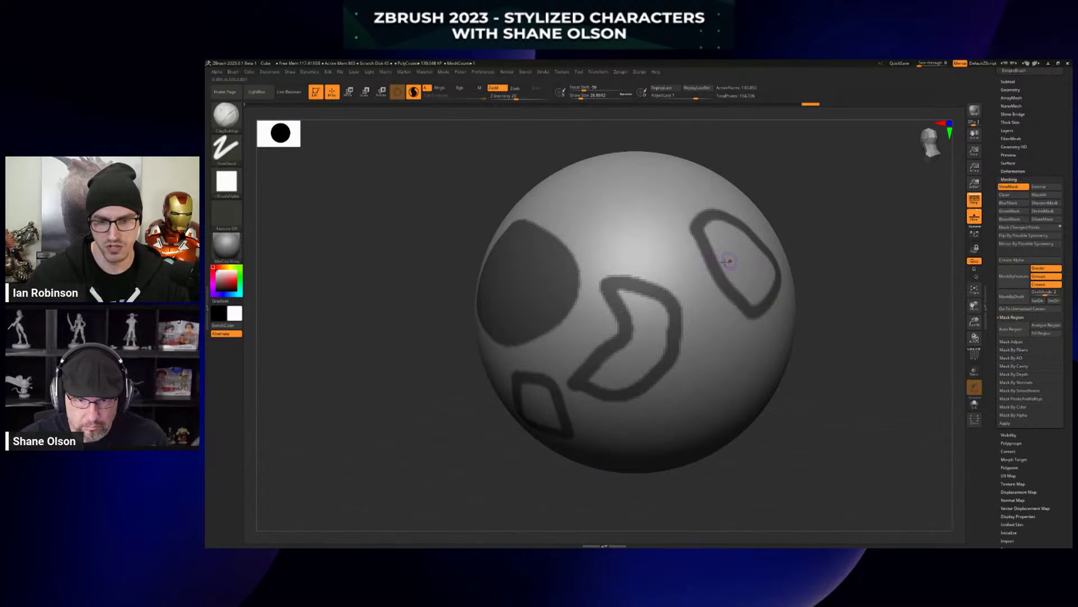
pyautogui.keyDown('ctrl'); pyautogui.moveTo(635, 372); pyautogui.dragTo(655, 321); pyautogui.keyUp('ctrl')
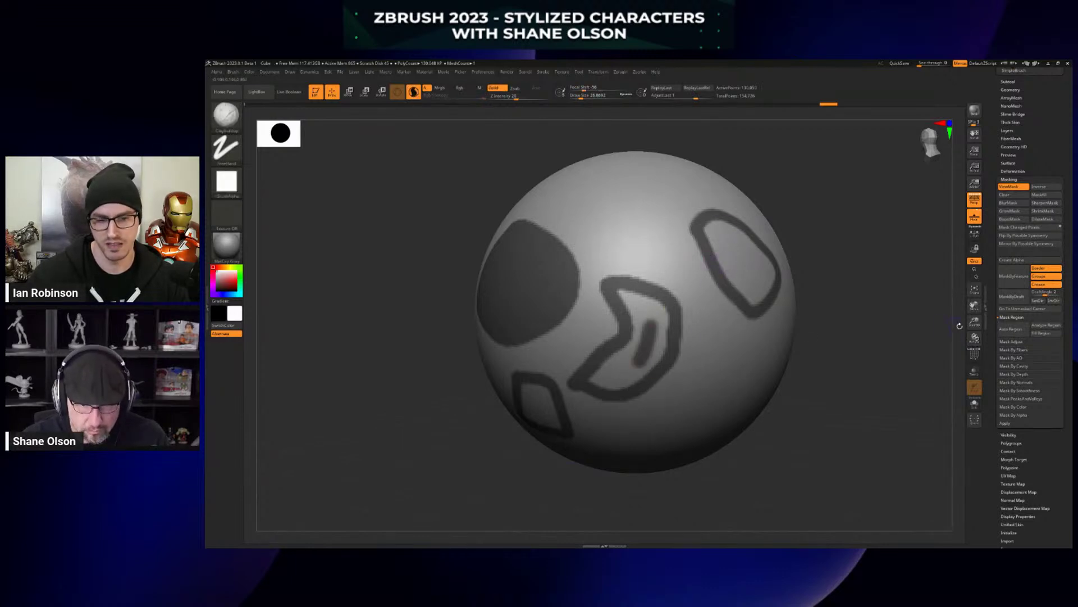
pyautogui.moveTo(869, 356); pyautogui.dragTo(845, 332)
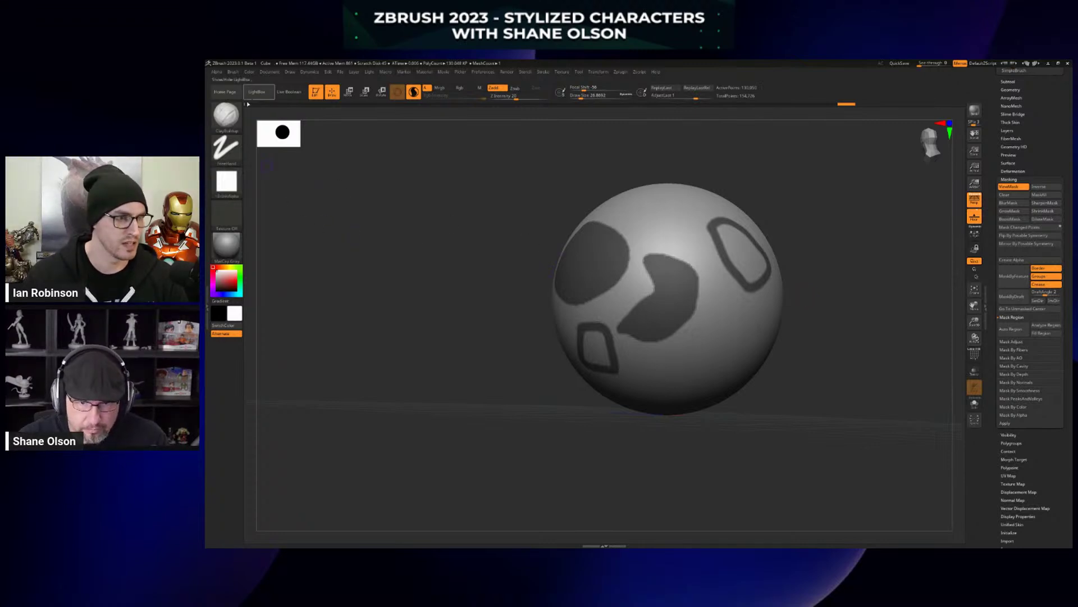
# Set the masking brush's alpha to Alpha 17 and browse the alpha library again.
pyautogui.press('ctrl')
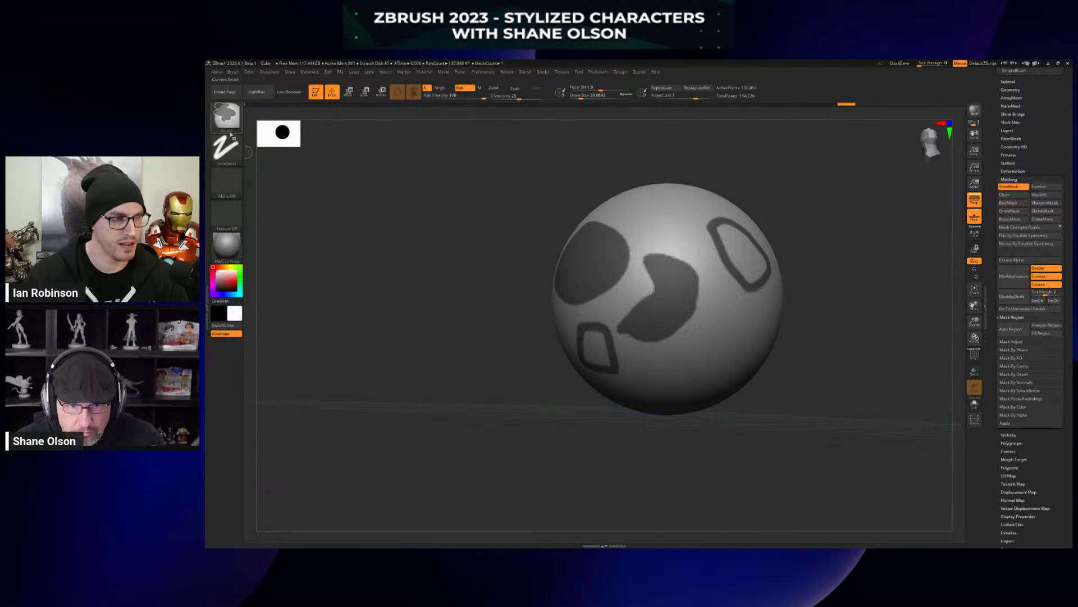
pyautogui.click(230, 188)
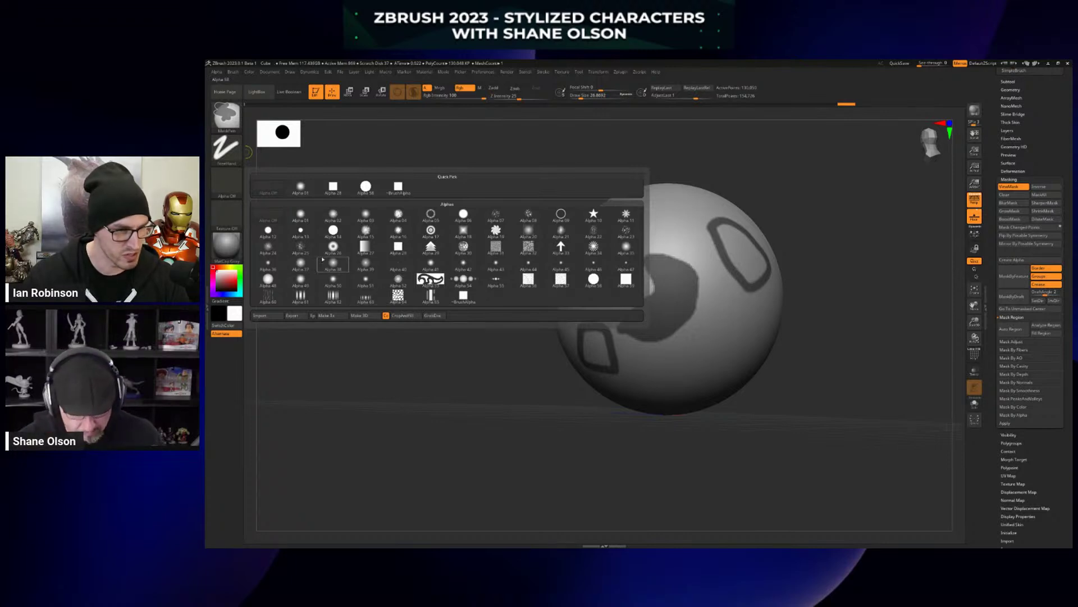
pyautogui.moveTo(342, 253)
pyautogui.keyDown('ctrl'); pyautogui.click(434, 232); pyautogui.keyUp('ctrl')
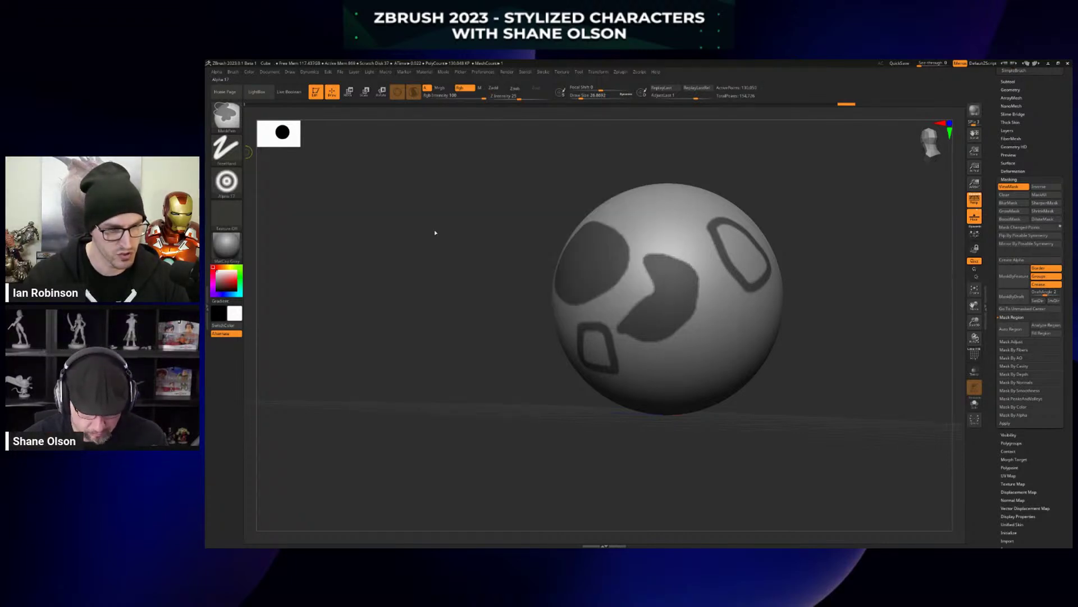
pyautogui.keyDown('ctrl'); pyautogui.click(226, 181); pyautogui.keyUp('ctrl')
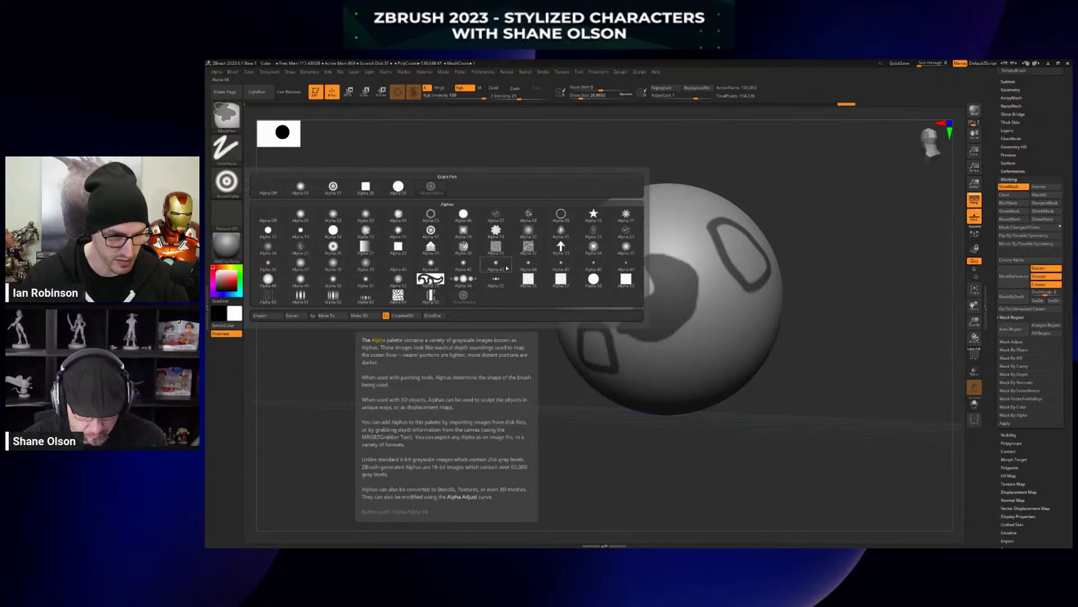
# Clear all masking from the sphere and paint one closed outline with a curved upper edge and a straight diagonal side.
pyautogui.moveTo(710, 273)
pyautogui.keyDown('alt'); pyautogui.mouseDown(button='right')
pyautogui.moveTo(702, 292)
pyautogui.moveTo(715, 307)
pyautogui.moveTo(668, 292)
pyautogui.mouseUp(button='right'); pyautogui.keyUp('alt')
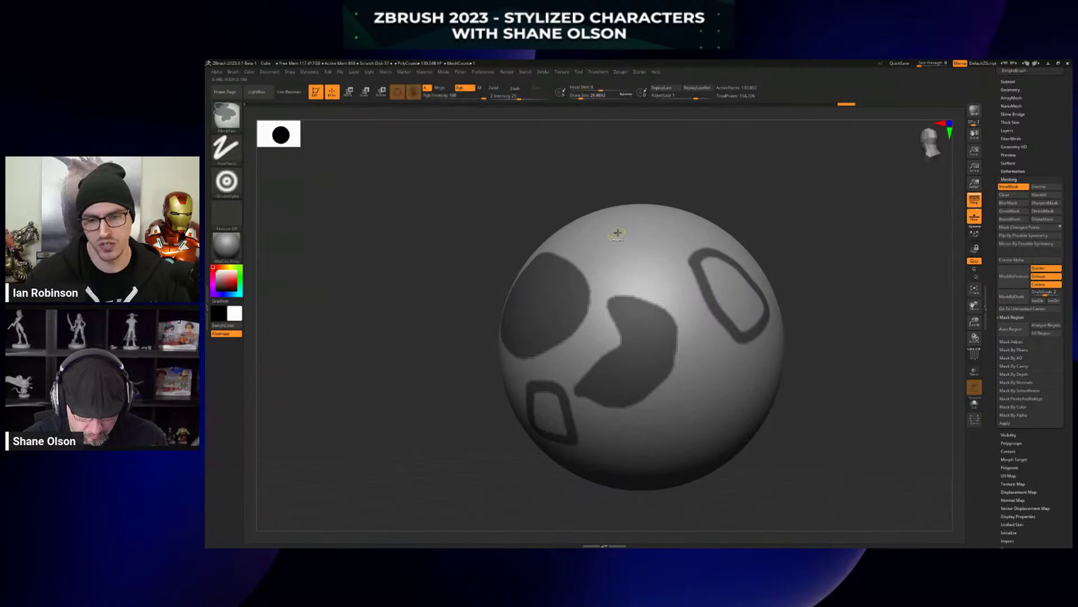
pyautogui.keyDown('ctrl'); pyautogui.moveTo(785, 291); pyautogui.dragTo(784, 275); pyautogui.keyUp('ctrl')
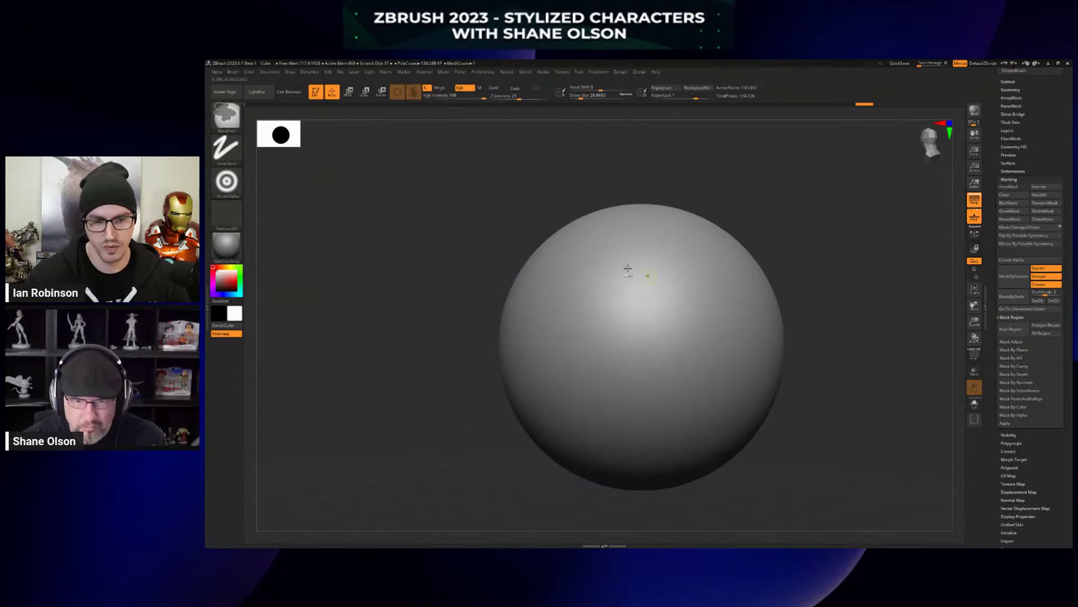
pyautogui.moveTo(598, 257)
pyautogui.keyDown('ctrl'); pyautogui.mouseDown()
pyautogui.moveTo(660, 328)
pyautogui.moveTo(733, 281)
pyautogui.moveTo(600, 249)
pyautogui.moveTo(598, 268)
pyautogui.moveTo(673, 339)
pyautogui.mouseUp(); pyautogui.keyUp('ctrl')
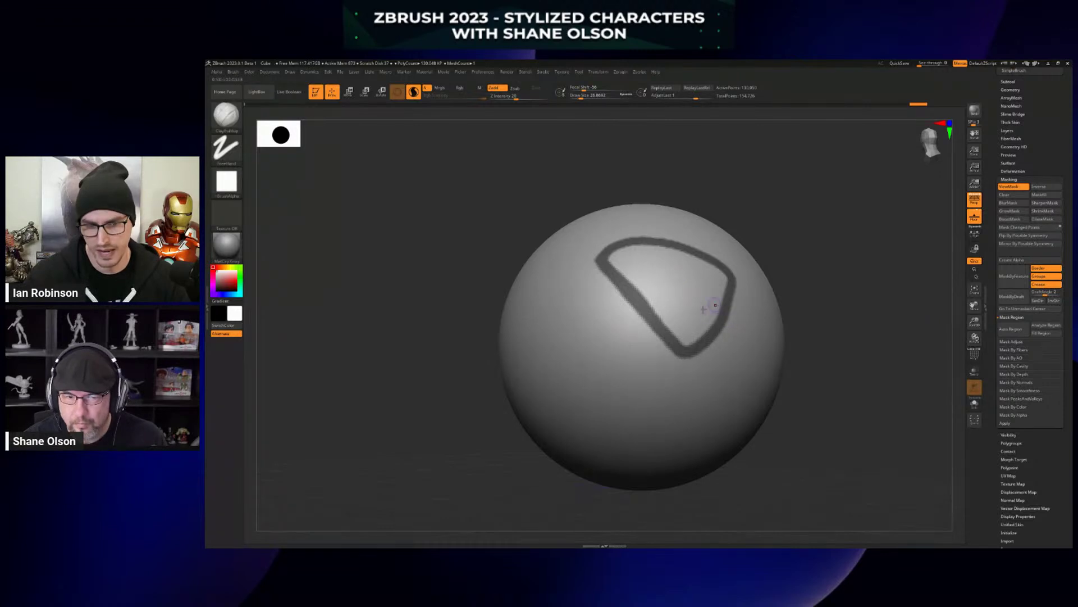
# Erase a gap in the mask outline's straight diagonal side and repaint it so the outline is closed.
pyautogui.keyDown('ctrl'); pyautogui.keyDown('alt'); pyautogui.moveTo(615, 331); pyautogui.dragTo(679, 293); pyautogui.keyUp('alt'); pyautogui.keyUp('ctrl')
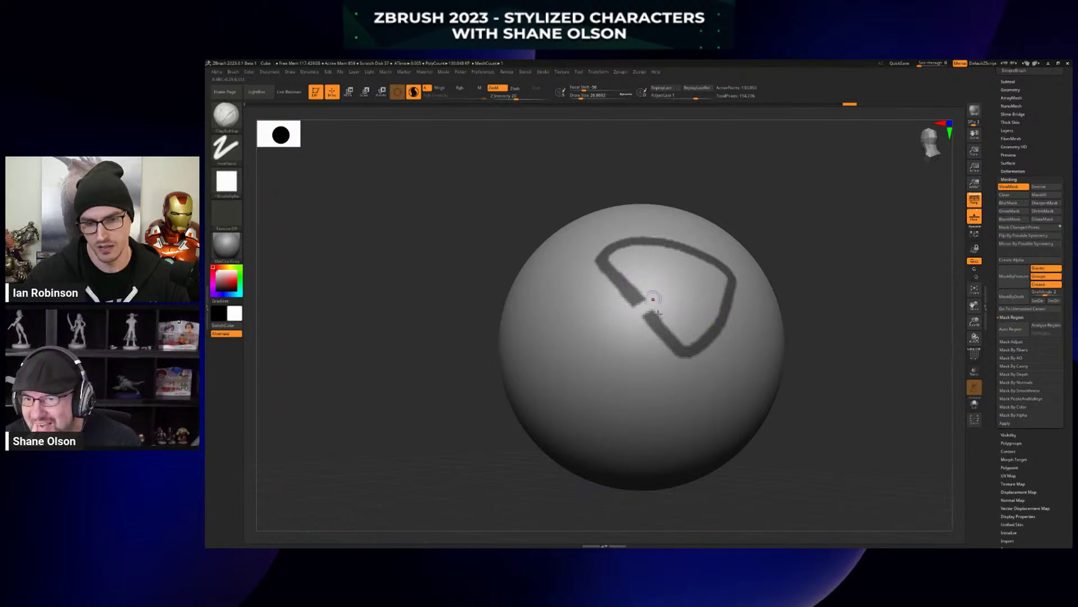
pyautogui.press('ctrl')
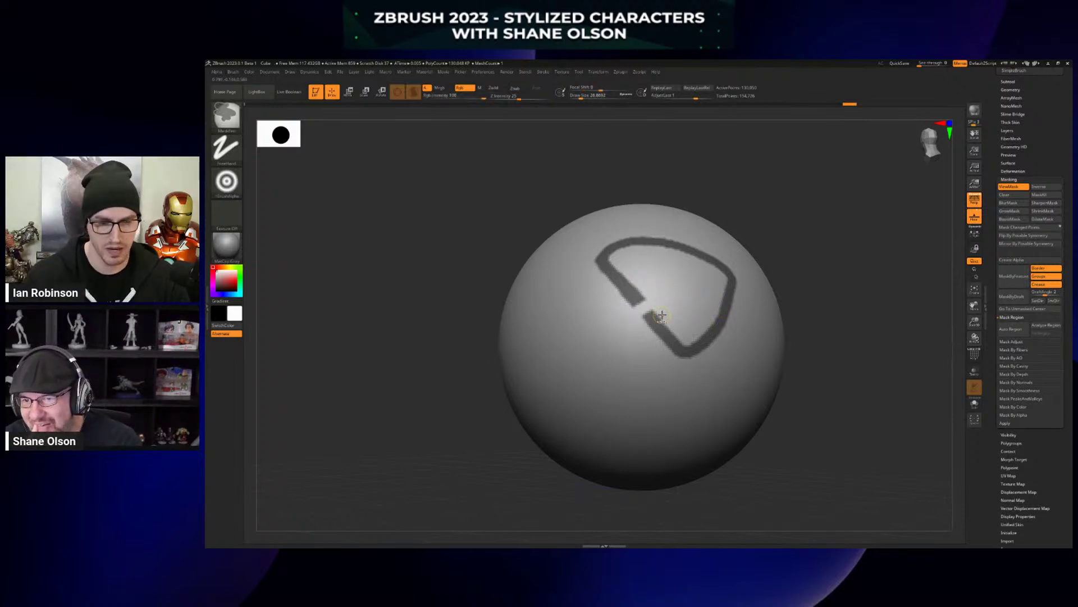
pyautogui.keyDown('ctrl'); pyautogui.moveTo(638, 303); pyautogui.dragTo(662, 314); pyautogui.keyUp('ctrl')
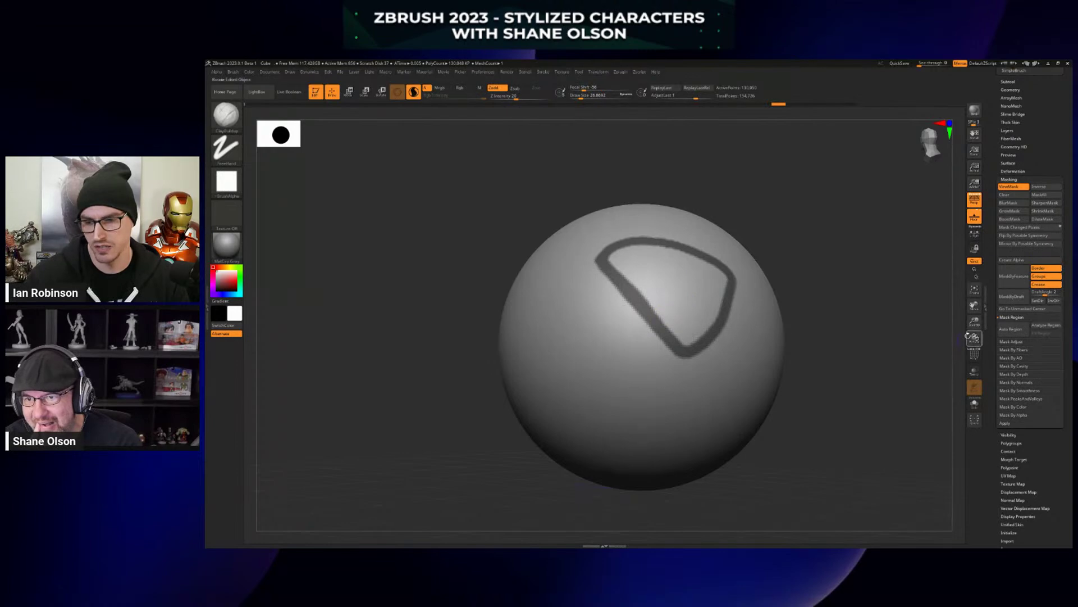
# Fill the closed outline with Auto Region and paint three more outlines around it: a teardrop, a wide oval and a small oval.
pyautogui.click(1017, 330)
pyautogui.press('ctrl')
pyautogui.moveTo(566, 337)
pyautogui.keyDown('ctrl'); pyautogui.mouseDown()
pyautogui.moveTo(635, 388)
pyautogui.moveTo(567, 353)
pyautogui.mouseUp(); pyautogui.keyUp('ctrl')
pyautogui.moveTo(698, 380)
pyautogui.keyDown('ctrl'); pyautogui.mouseDown()
pyautogui.moveTo(758, 393)
pyautogui.moveTo(696, 380)
pyautogui.mouseUp(); pyautogui.keyUp('ctrl')
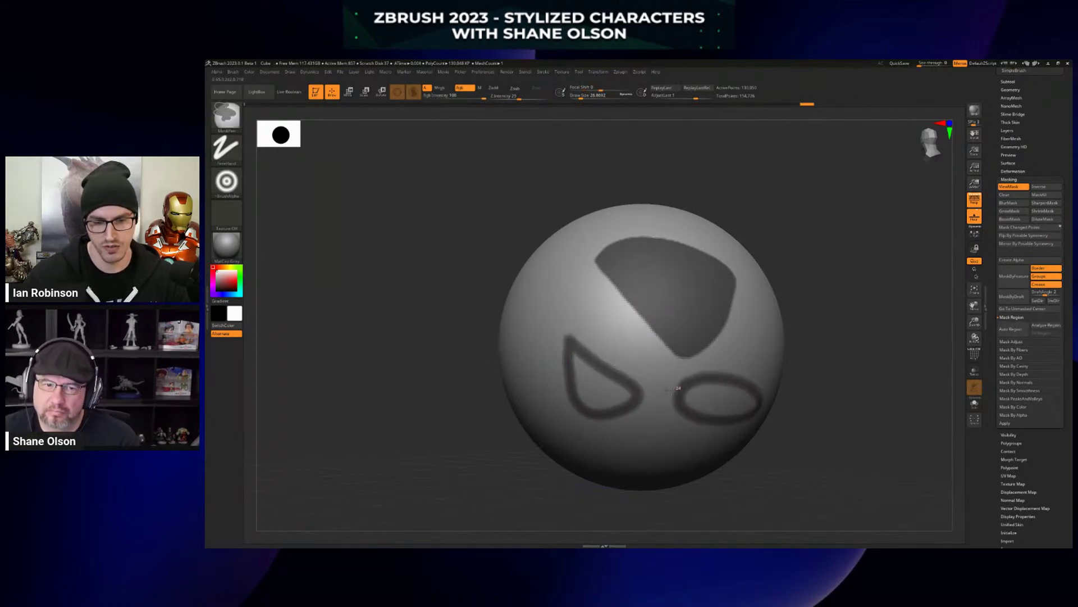
pyautogui.moveTo(546, 296)
pyautogui.keyDown('ctrl'); pyautogui.mouseDown()
pyautogui.moveTo(588, 292)
pyautogui.moveTo(622, 320)
pyautogui.mouseUp(); pyautogui.keyUp('ctrl')
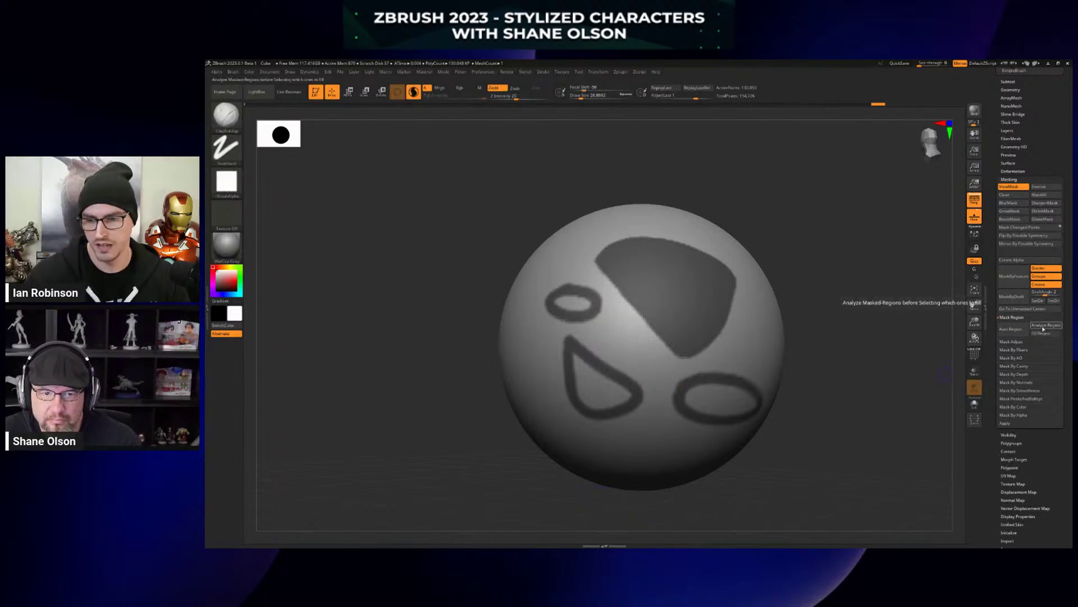
# Analyze the mask regions, mark the inside of the wide oval with a short stroke and fill only it with Fill Region.
pyautogui.press('ctrl')
pyautogui.moveTo(758, 403)
pyautogui.keyDown('ctrl'); pyautogui.mouseDown()
pyautogui.moveTo(698, 393)
pyautogui.moveTo(748, 405)
pyautogui.moveTo(725, 410)
pyautogui.moveTo(712, 401)
pyautogui.moveTo(722, 399)
pyautogui.mouseUp(); pyautogui.keyUp('ctrl')
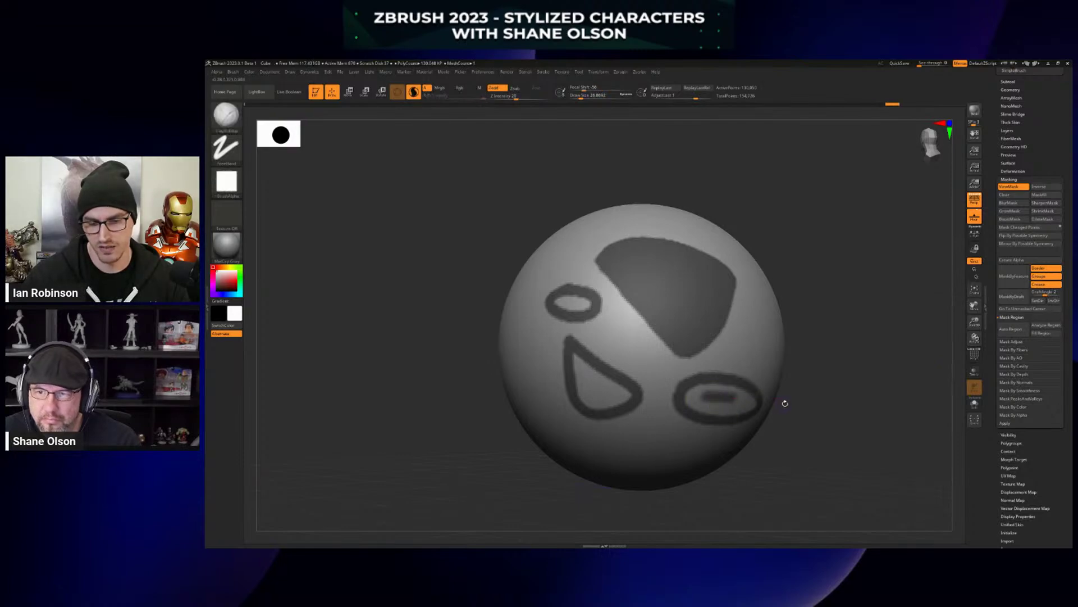
pyautogui.click(1046, 334)
# Mark the insides of the small oval and the teardrop outlines and fill both with Fill Region.
pyautogui.press('ctrl')
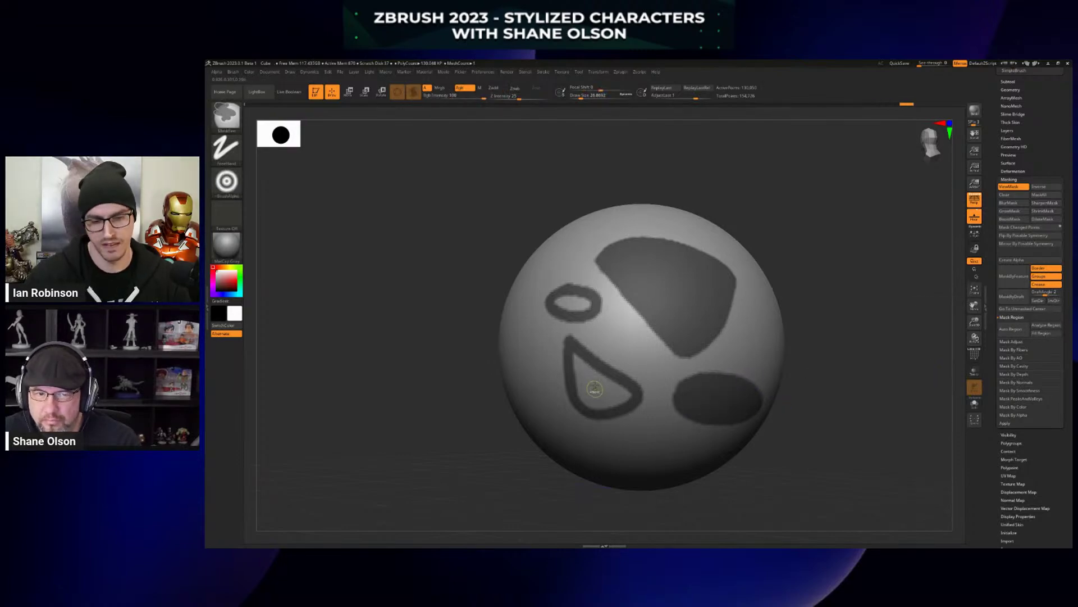
pyautogui.keyDown('ctrl'); pyautogui.click(597, 387); pyautogui.keyUp('ctrl')
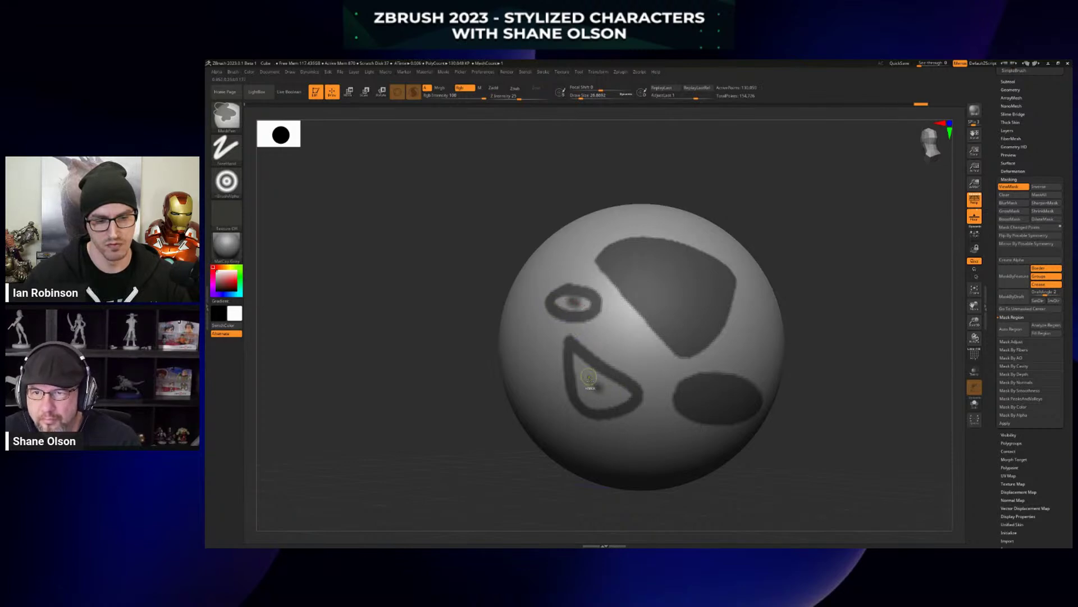
pyautogui.keyDown('ctrl'); pyautogui.moveTo(597, 381); pyautogui.dragTo(606, 393); pyautogui.keyUp('ctrl')
pyautogui.click(1044, 334)
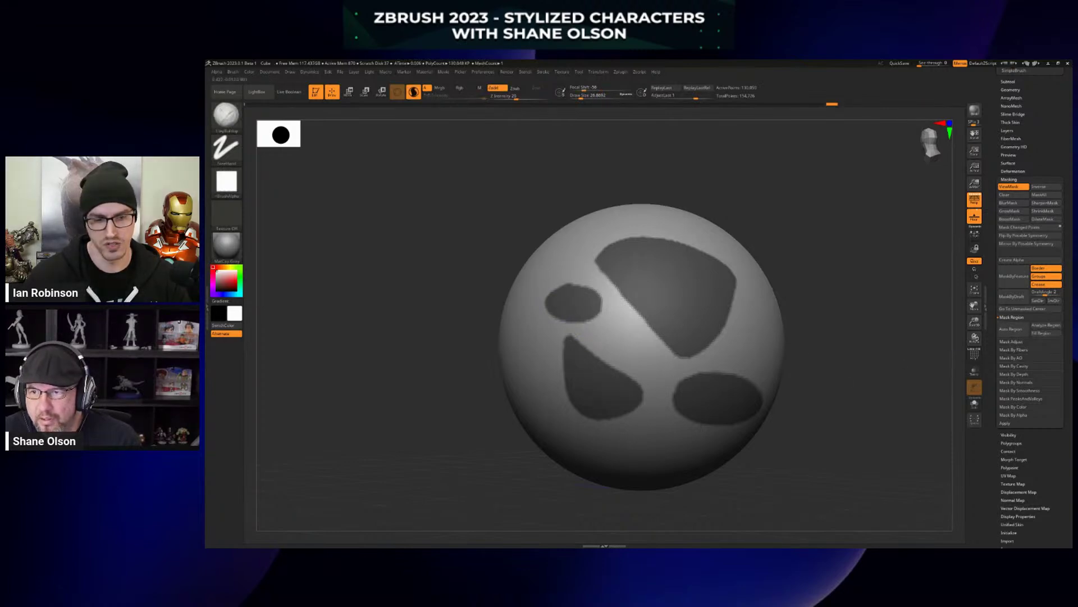
pyautogui.moveTo(829, 382); pyautogui.dragTo(808, 371)
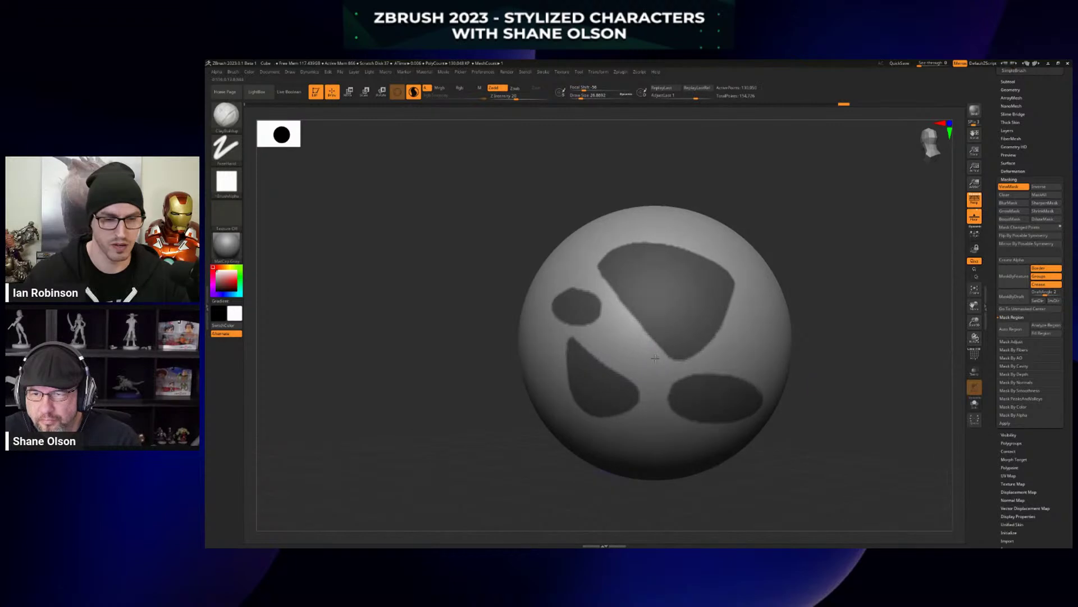